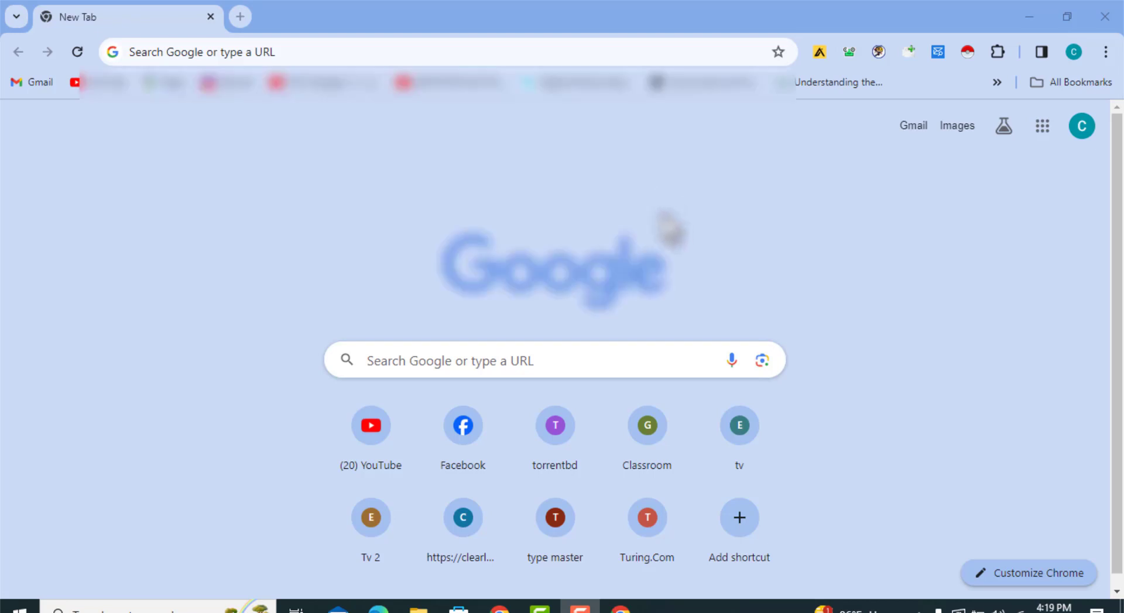
Step: Open a new blank Google Sheets spreadsheet by way of sheet.new
click(303, 51)
text(sheet.new)
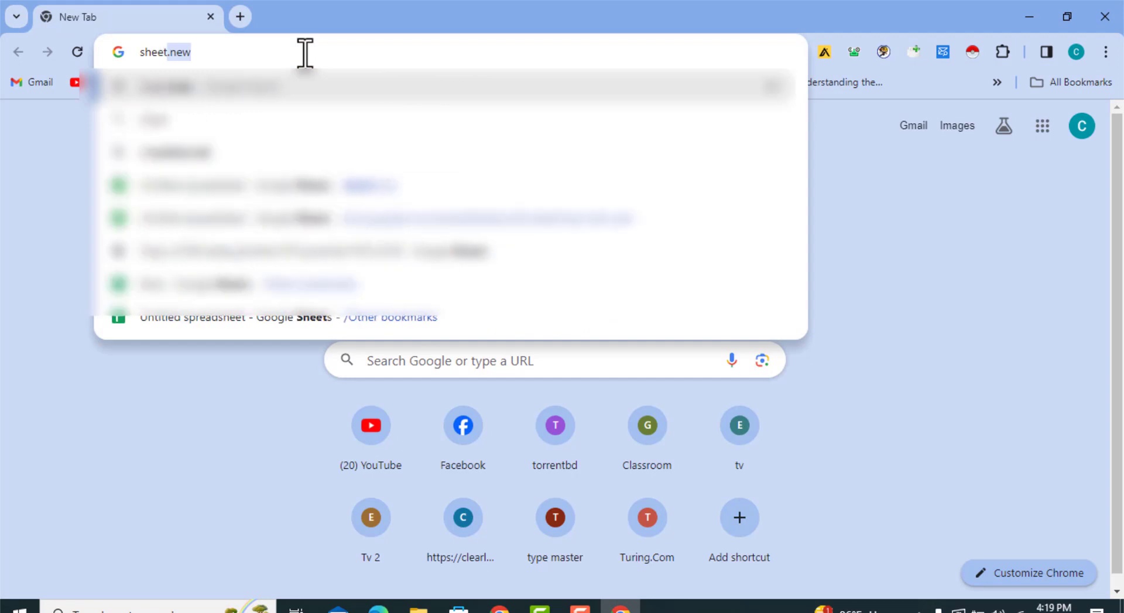
key(Return)
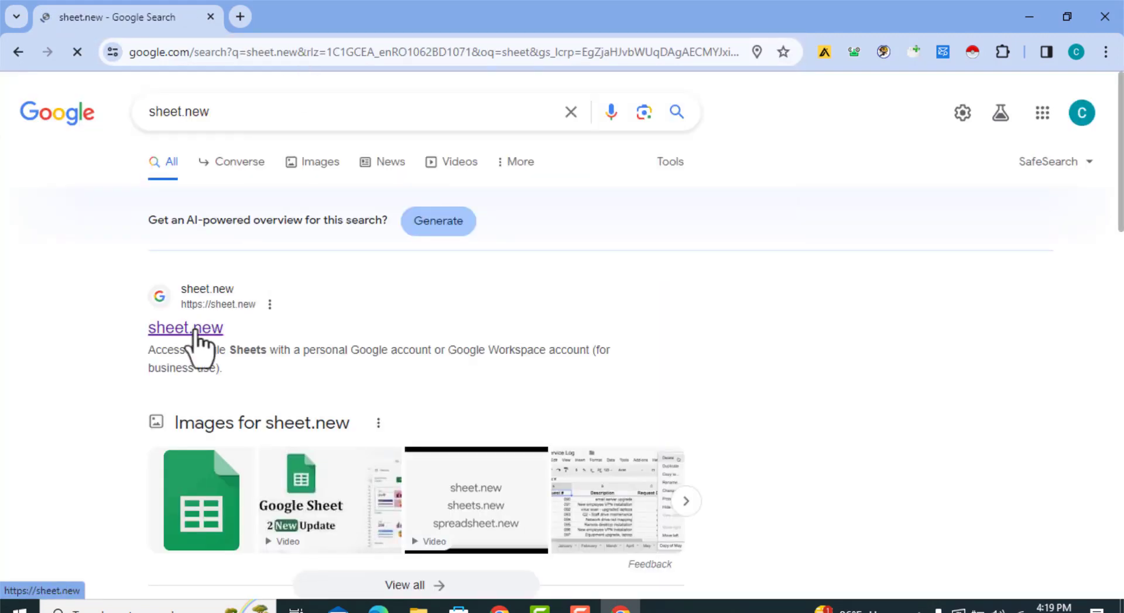
click(195, 331)
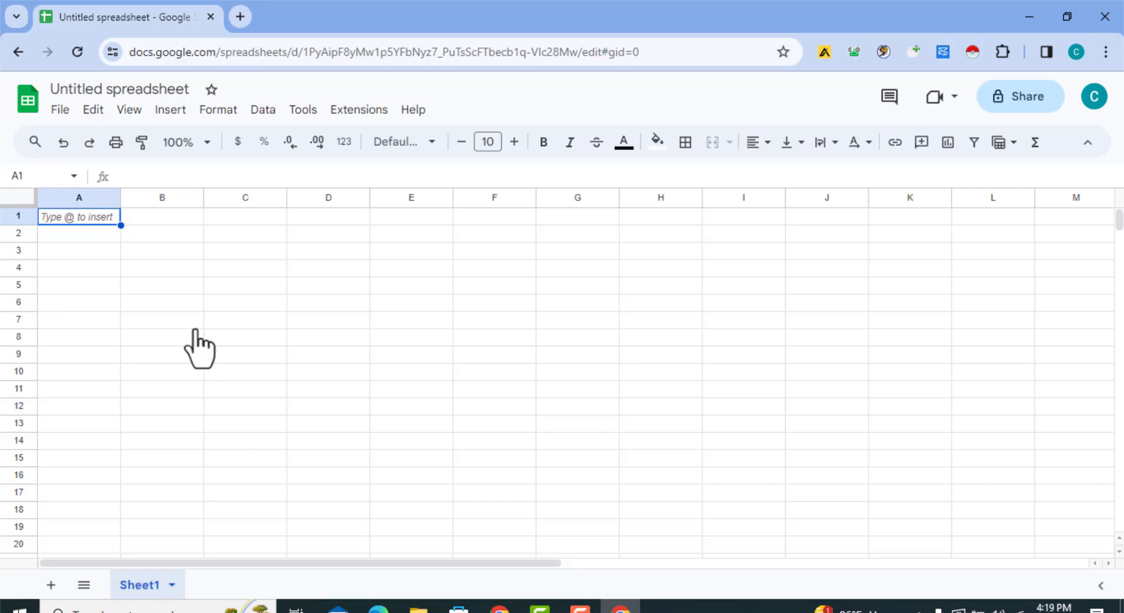
click(143, 221)
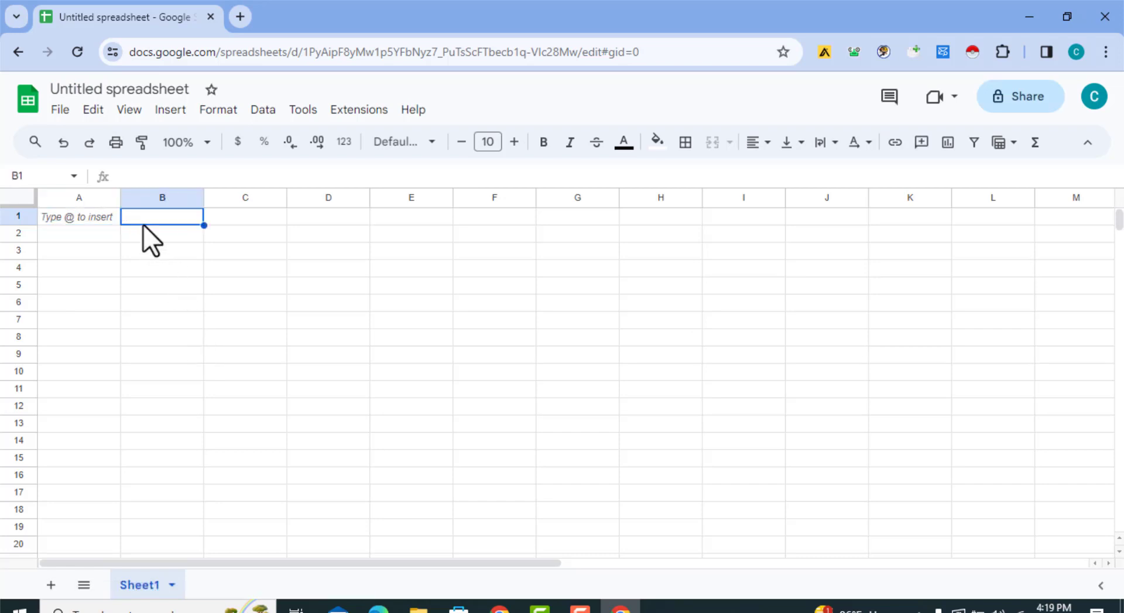
click(215, 217)
click(188, 220)
click(108, 218)
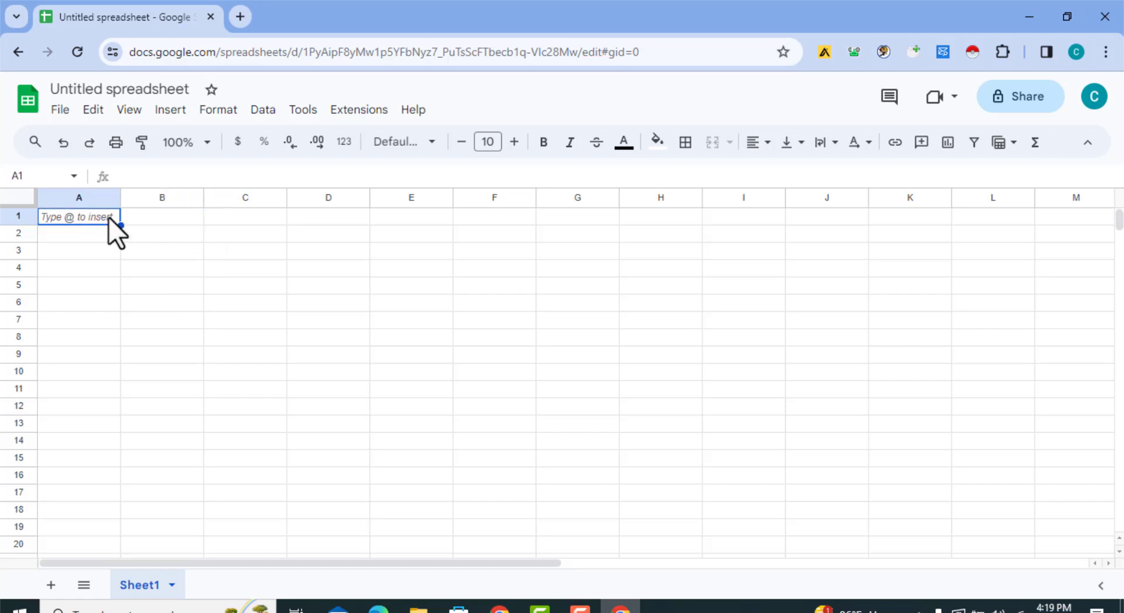
click(164, 224)
click(211, 223)
click(167, 222)
Step: Enter the target criterion "industry - ecommerce" in cell A1
click(101, 216)
double_click(100, 216)
text(Hi)
key(BackSpace)
key(BackSpace)
text(i)
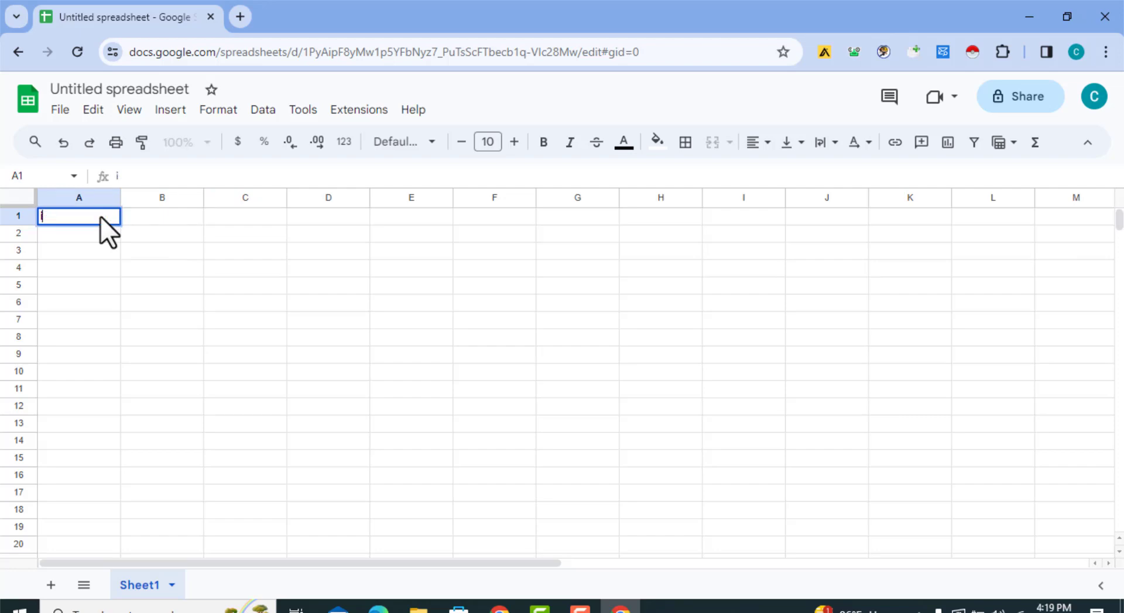
text(ndustry)
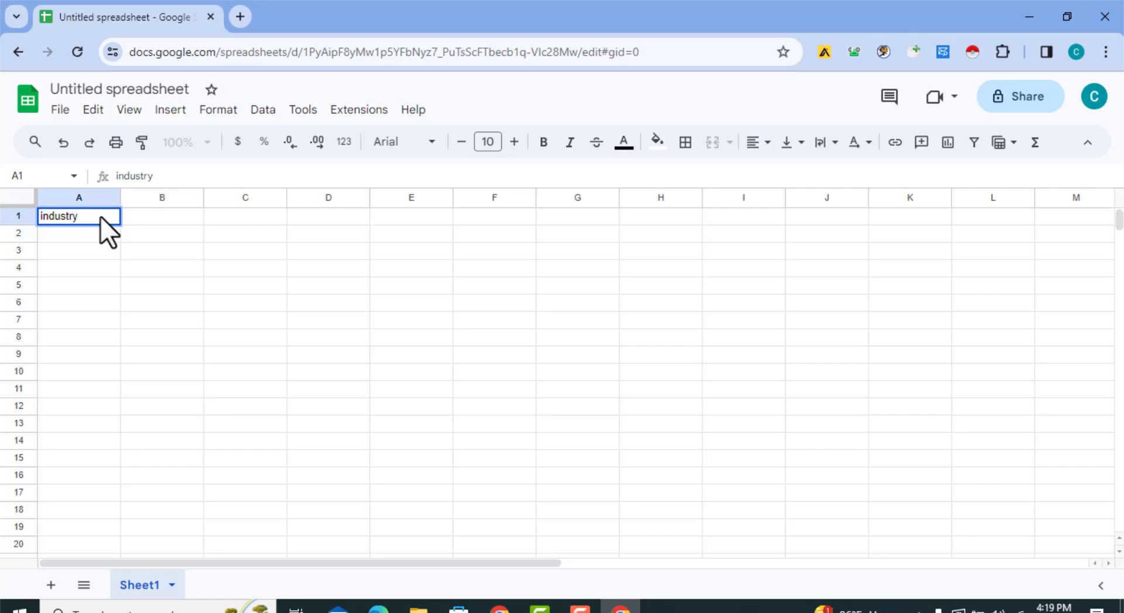
text( - ecommerce)
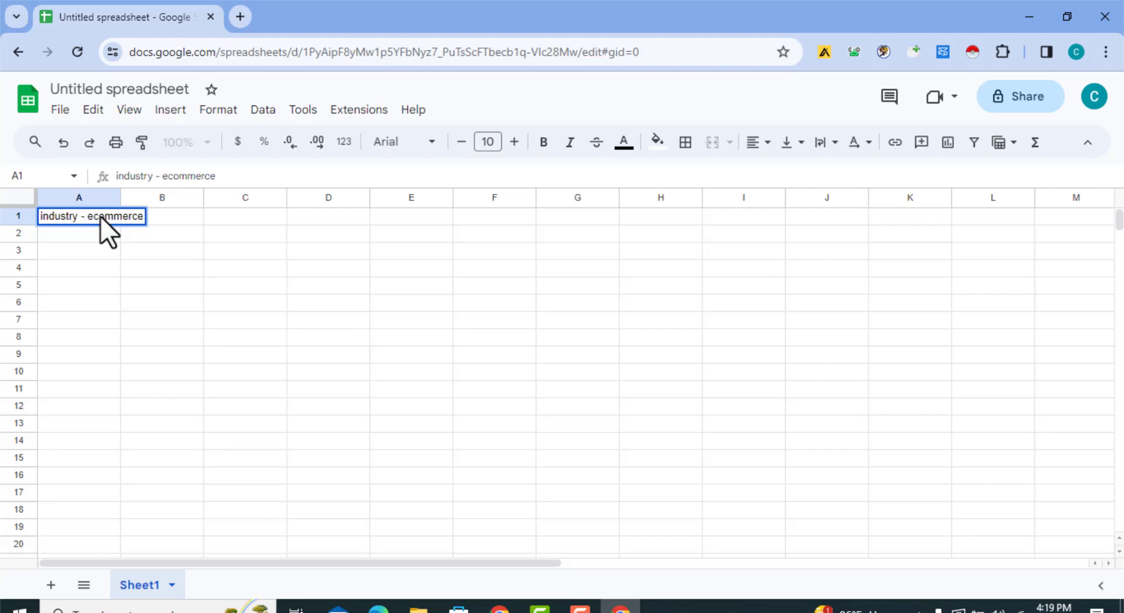
key(Return)
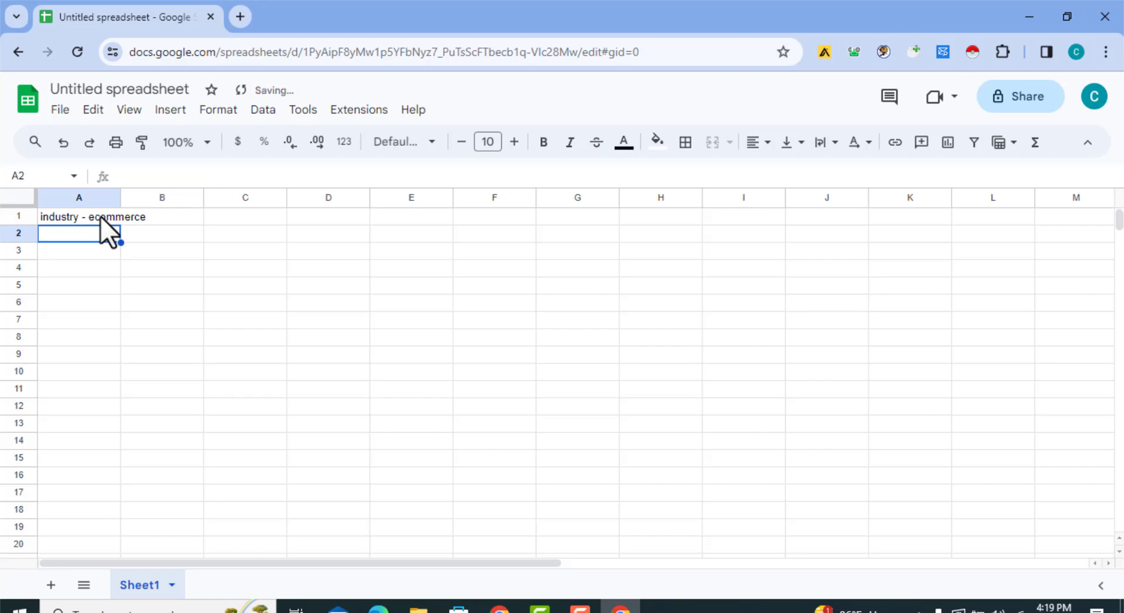
Step: Add the criteria "title - clevel" in cell A2 and "location -usa" in cell A3
text(title - )
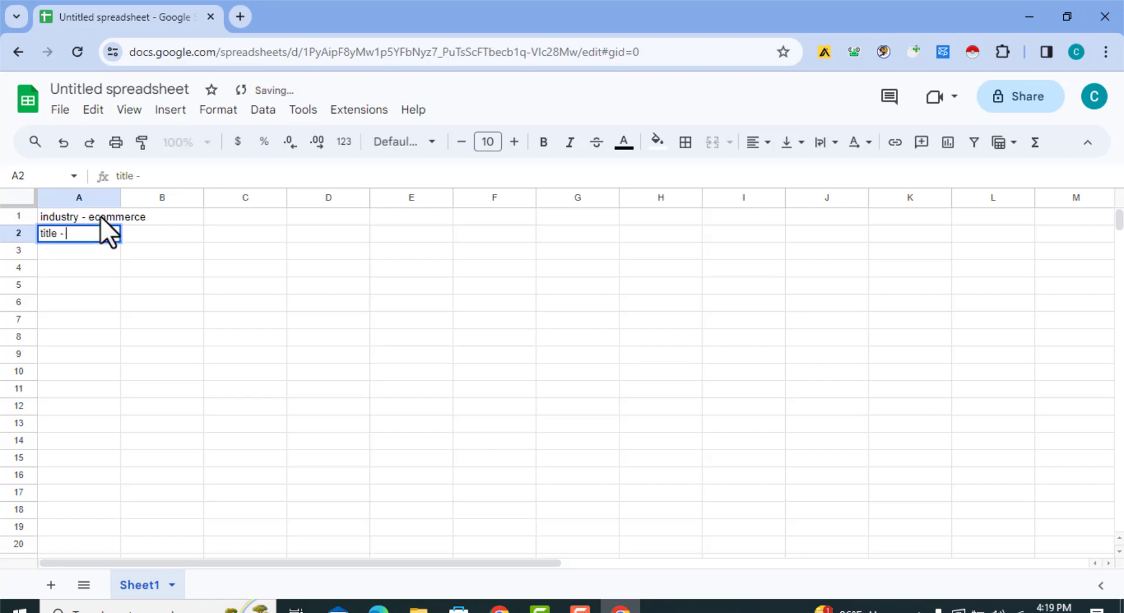
text(clevel)
key(Return)
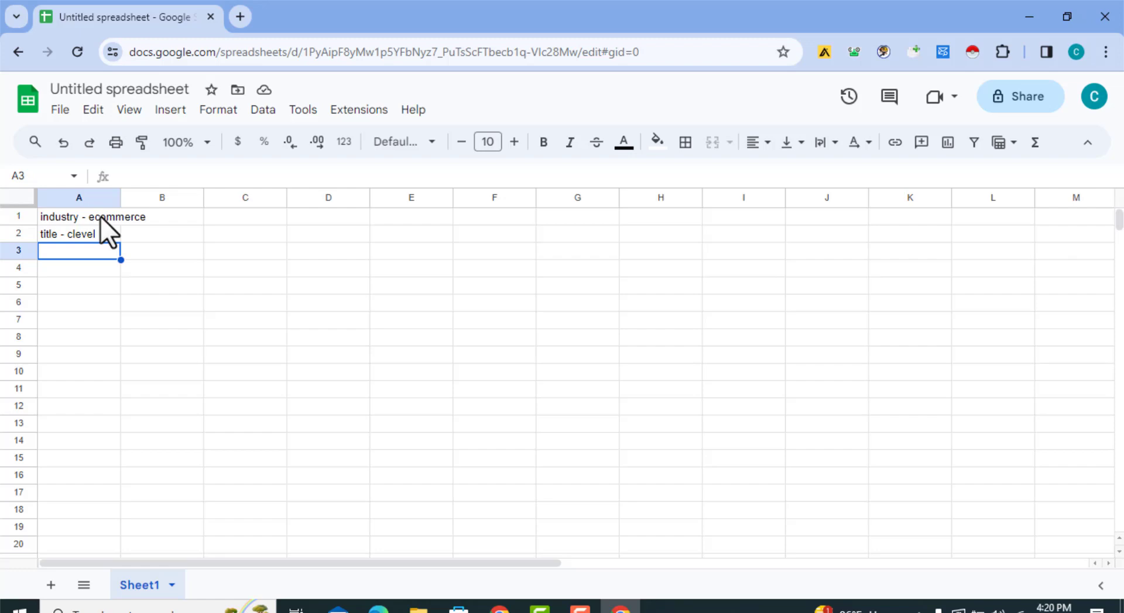
text(location)
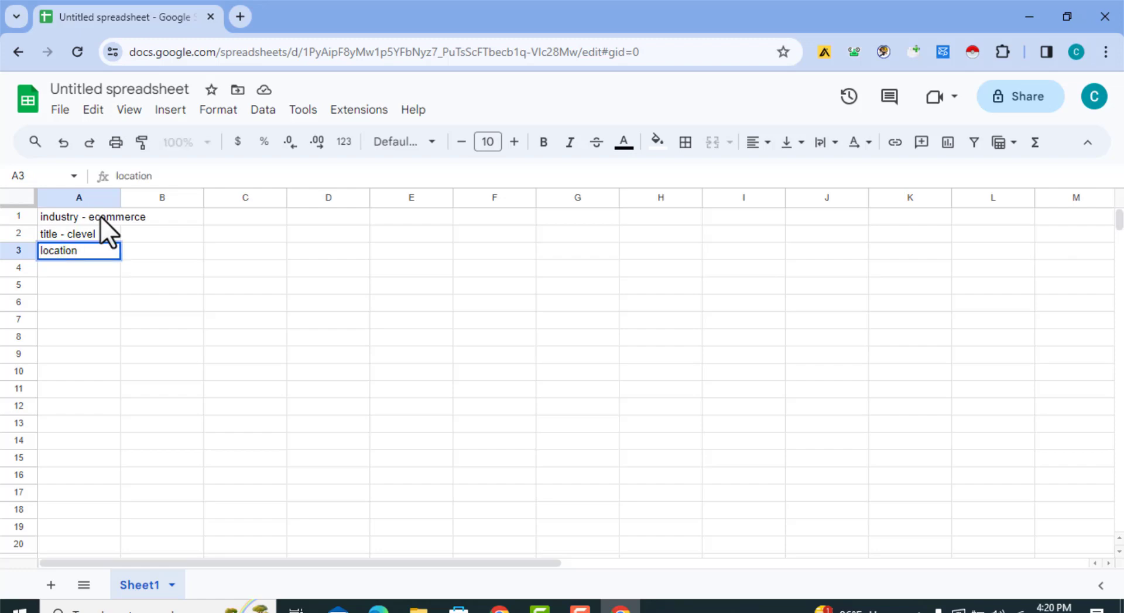
text( -usa)
click(143, 248)
drag(81, 219, 85, 265)
click(87, 248)
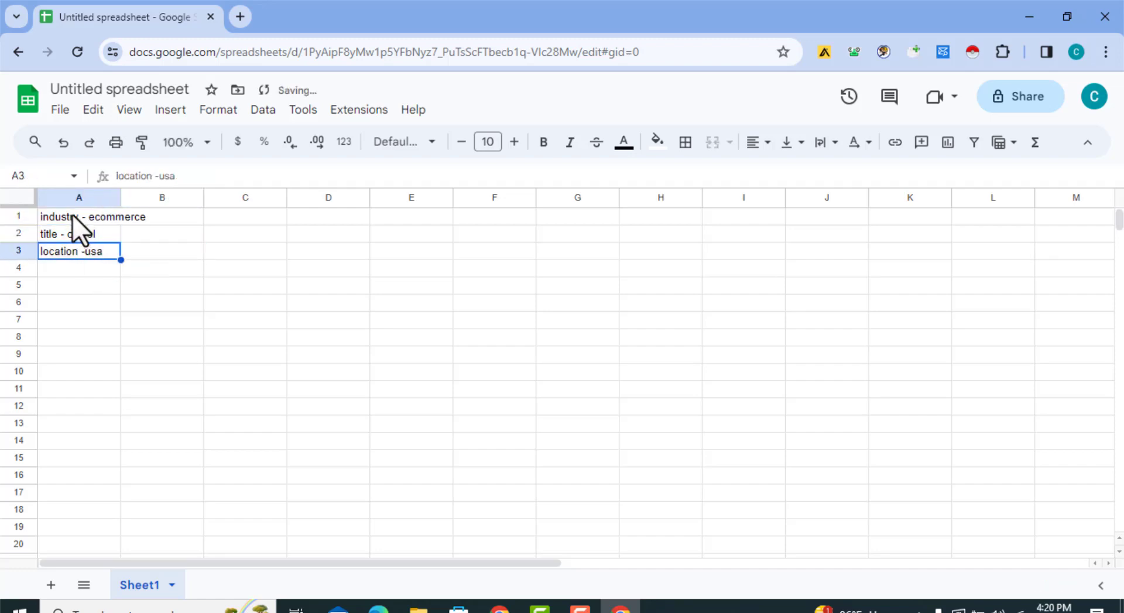
drag(72, 215, 118, 252)
click(124, 251)
drag(86, 218, 92, 266)
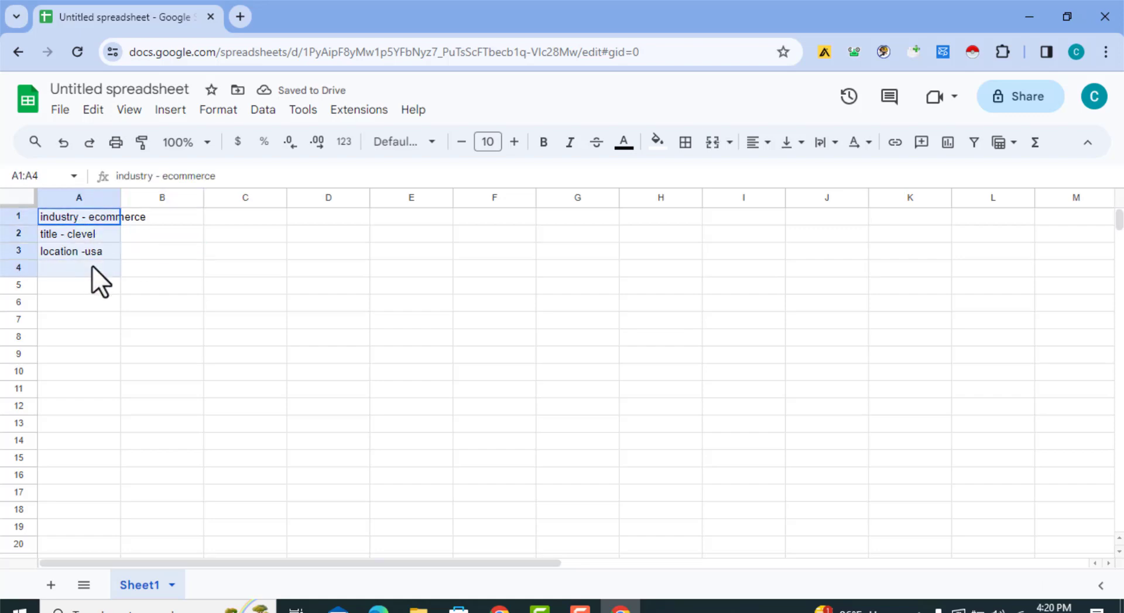
click(90, 252)
click(124, 251)
drag(64, 221, 116, 251)
click(123, 251)
click(144, 251)
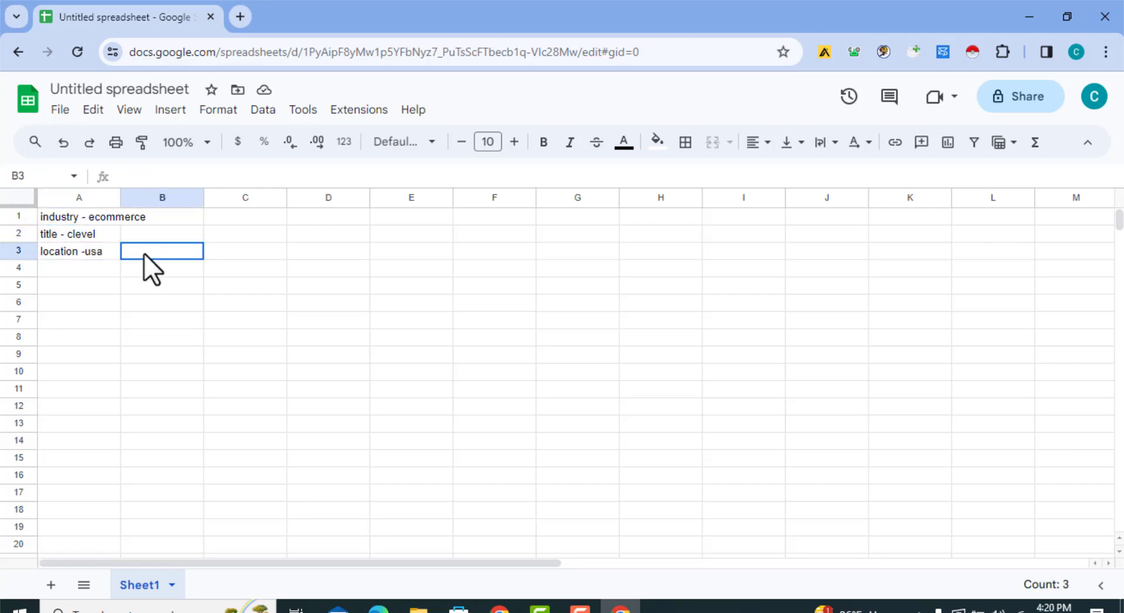
drag(82, 218, 91, 255)
click(142, 251)
click(166, 254)
drag(71, 218, 80, 249)
click(149, 254)
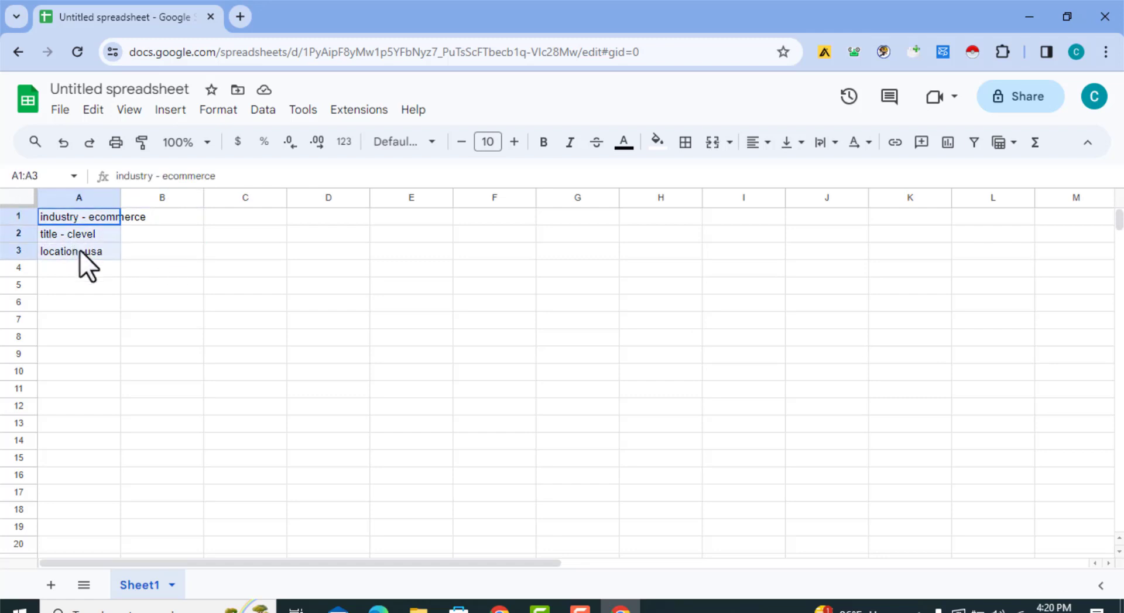
click(155, 254)
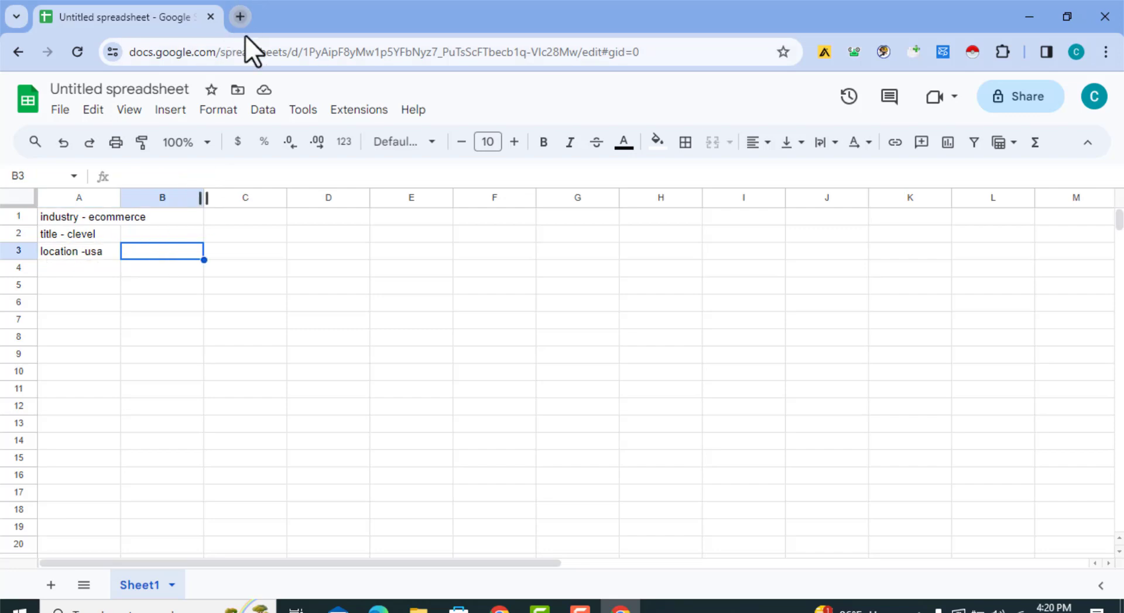
Step: Search Google for "ecommerce companies in usa" in a new browser tab and show the results in Maps
click(240, 18)
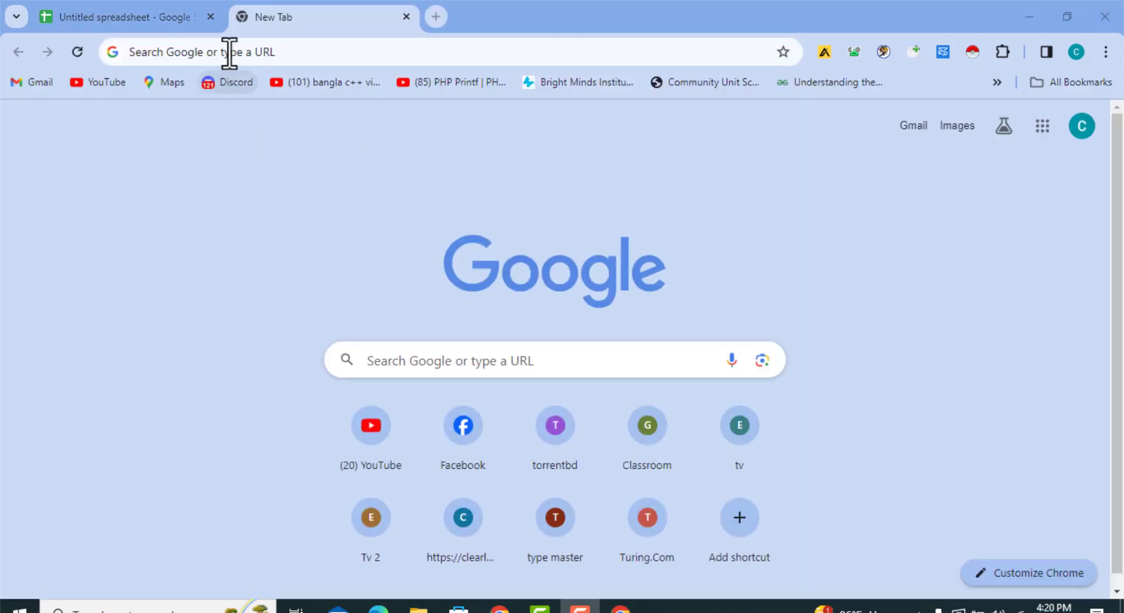
click(229, 53)
text(ecommerce companies in usa)
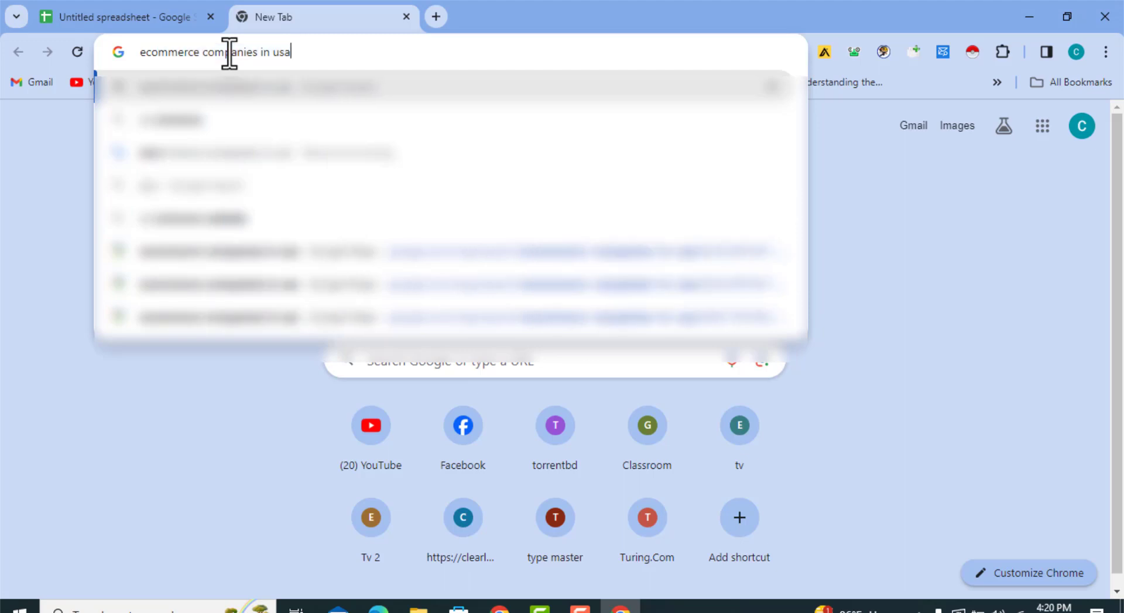
key(Return)
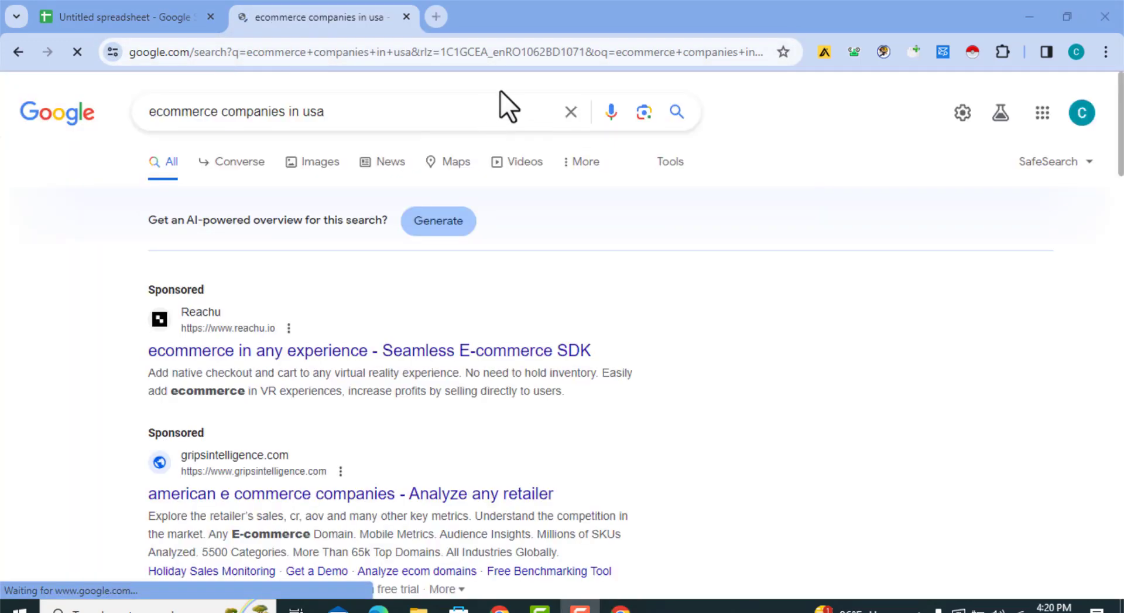
click(448, 164)
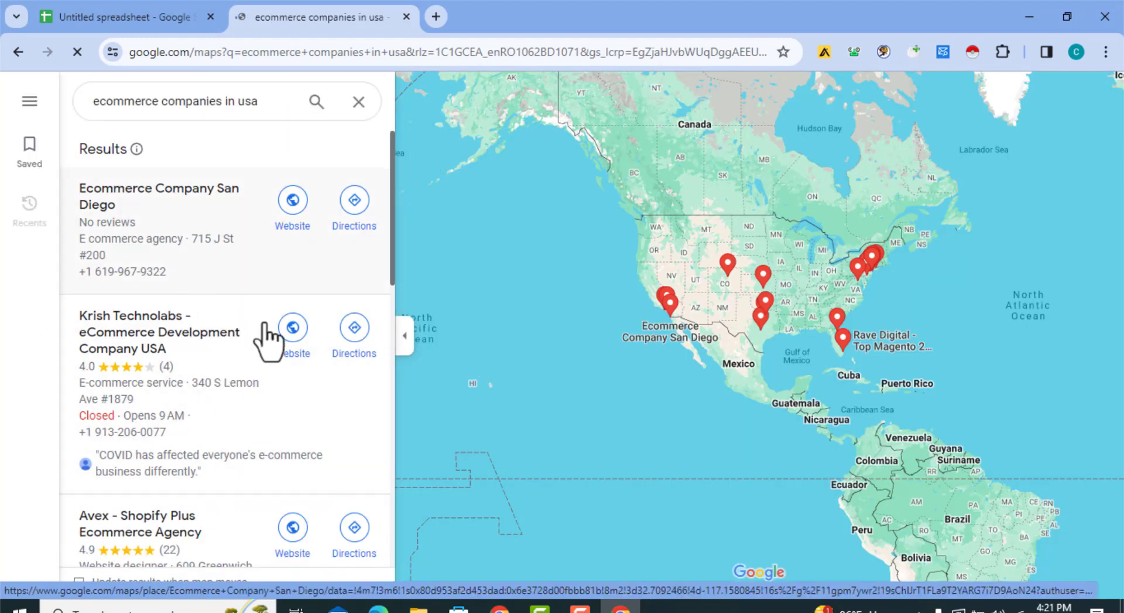
Step: Load the complete list of Maps results down to the end of the list
scroll(271, 337, down, 10)
scroll(265, 326, down, 15)
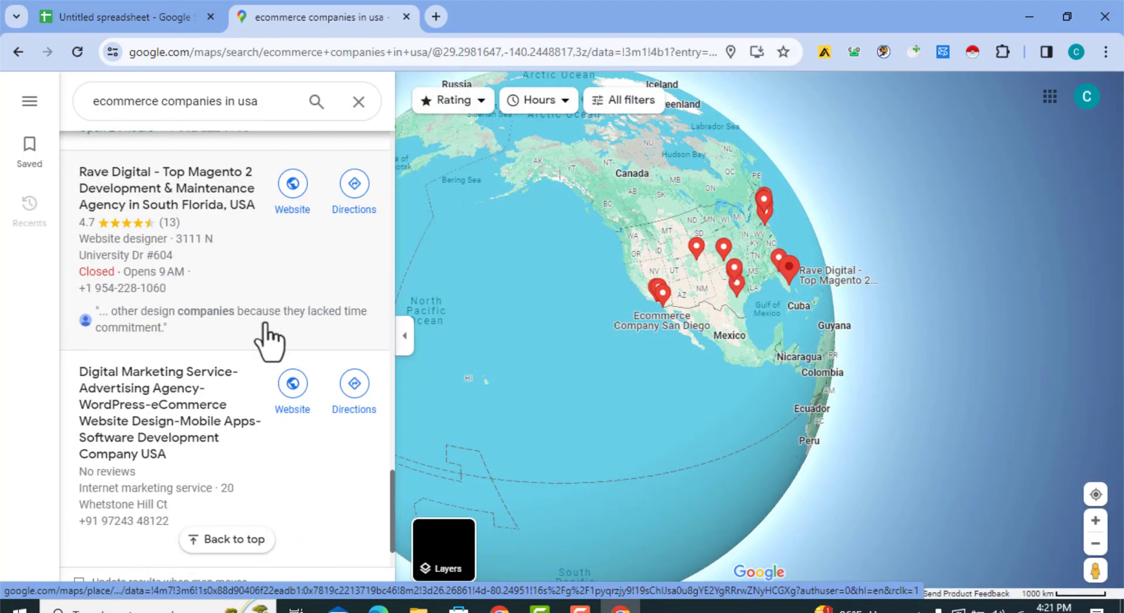
scroll(269, 343, down, 5)
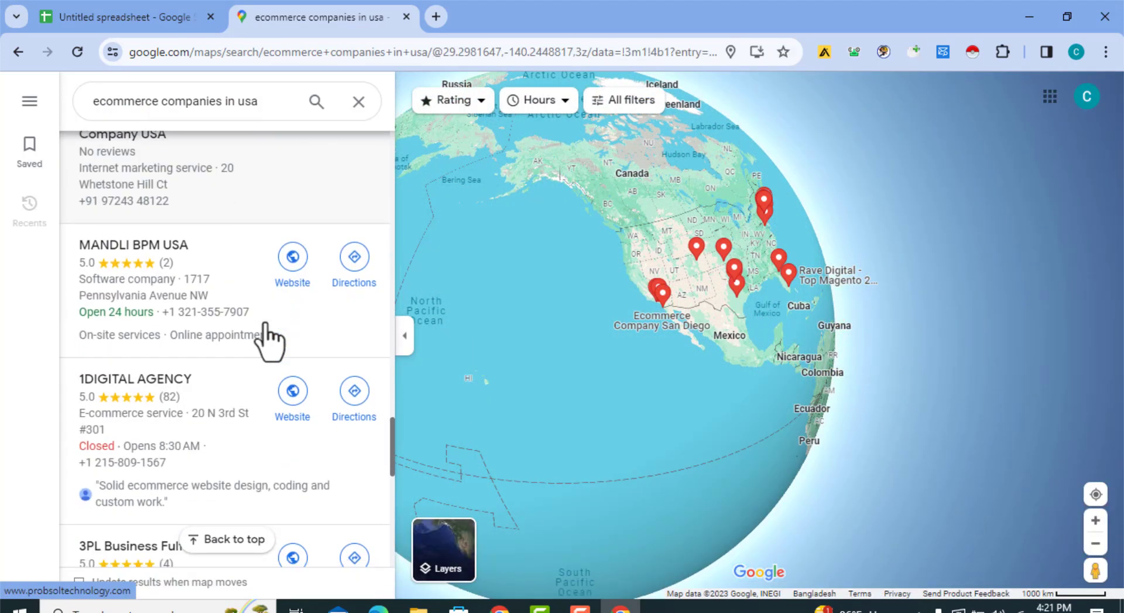
scroll(269, 340, down, 9)
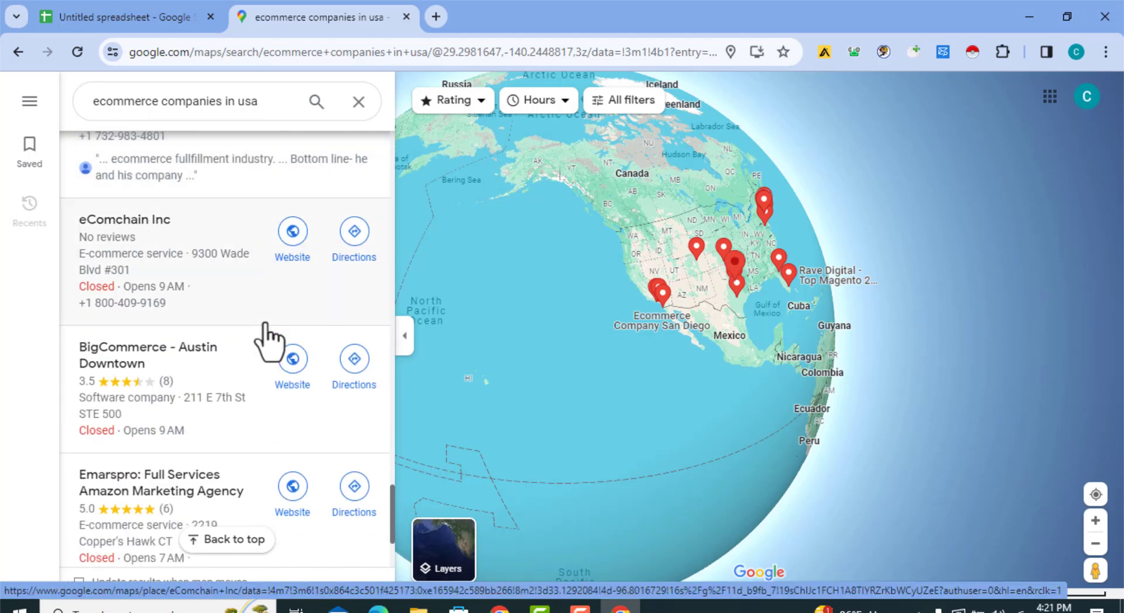
scroll(268, 339, down, 3)
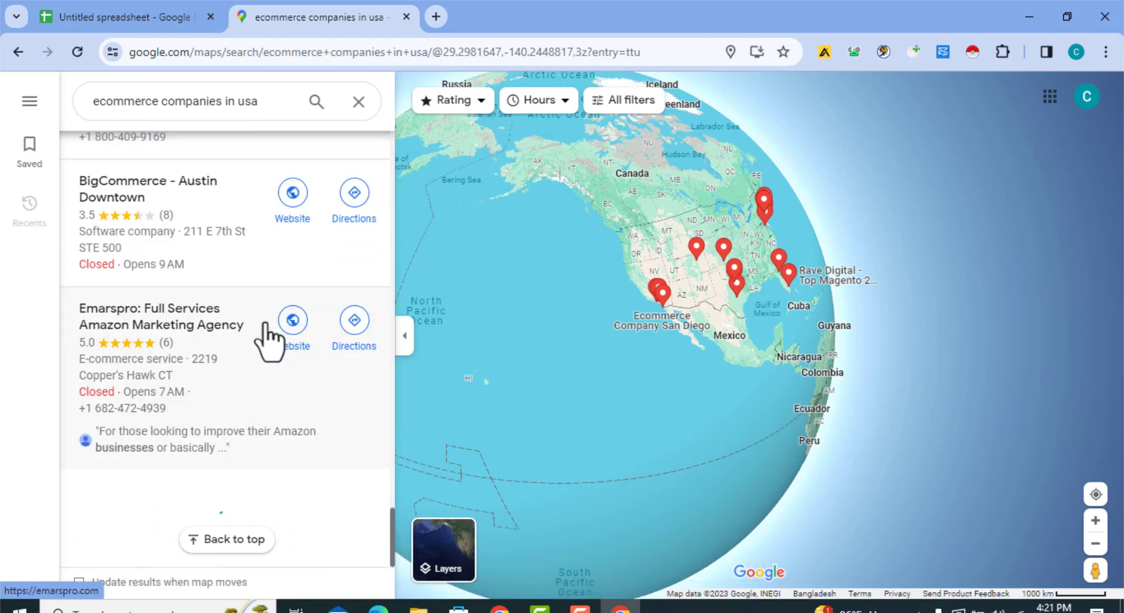
scroll(269, 342, down, 15)
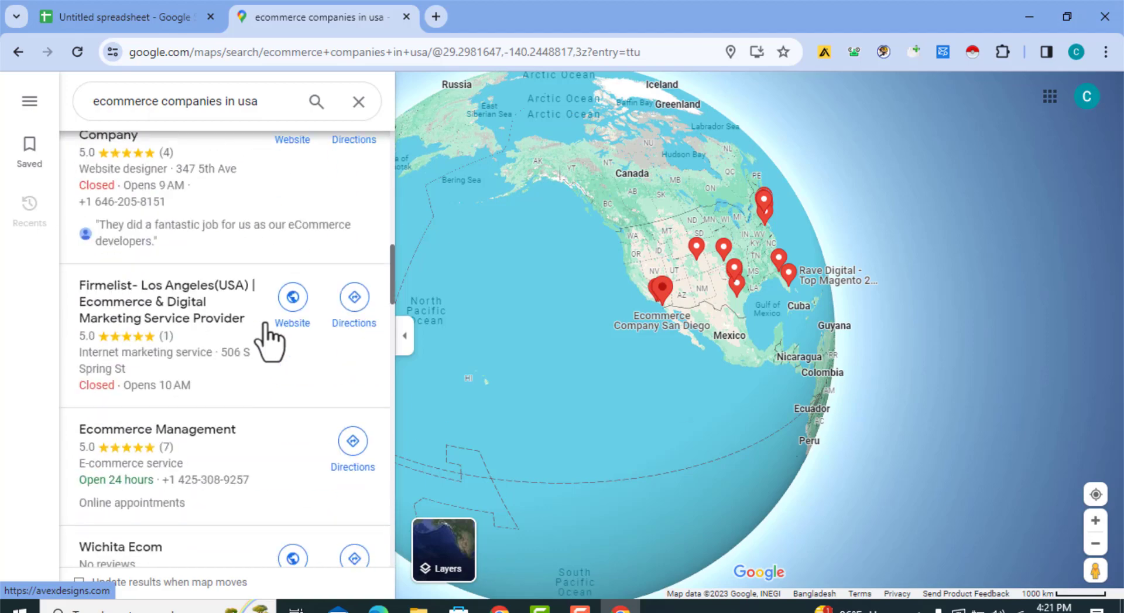
scroll(269, 343, down, 15)
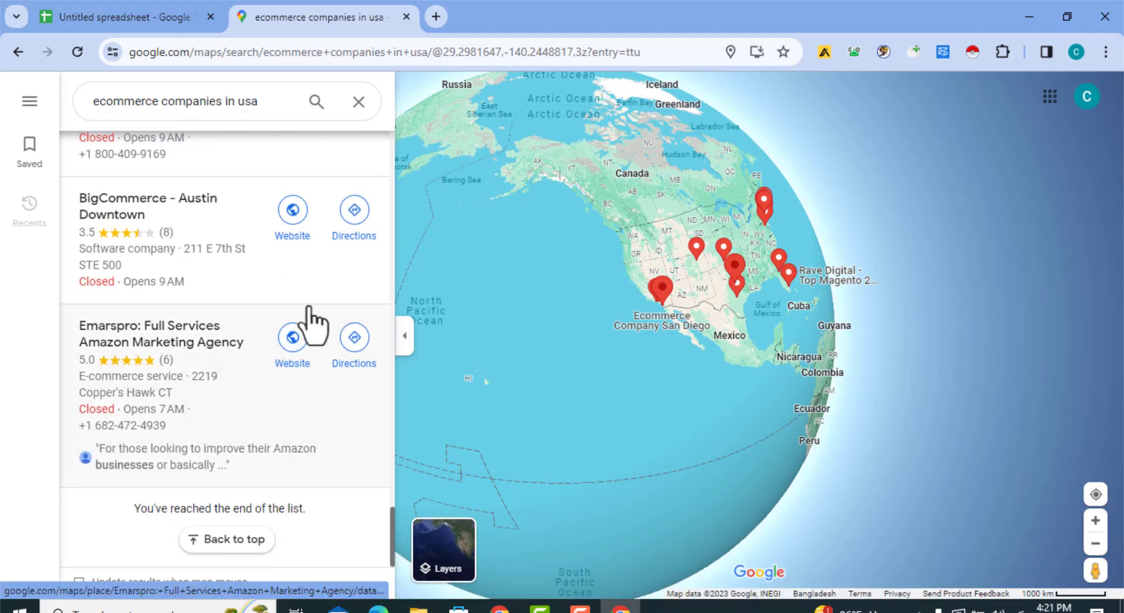
Step: Scrape the Maps result list with the Instant Data Scraper extension, copy all rows and close the scraper
click(972, 49)
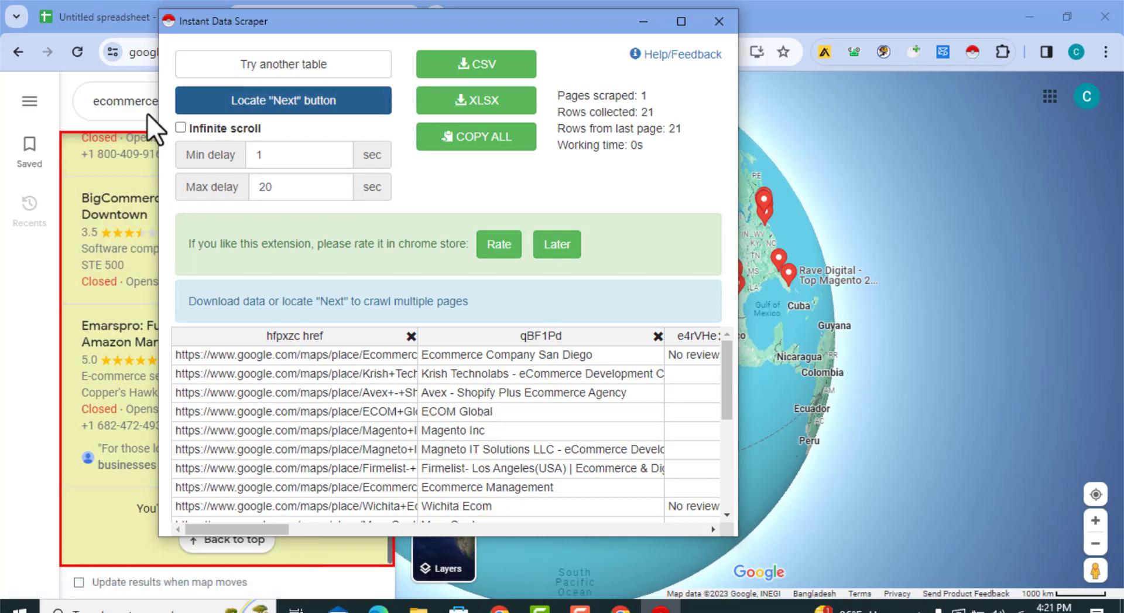
click(478, 146)
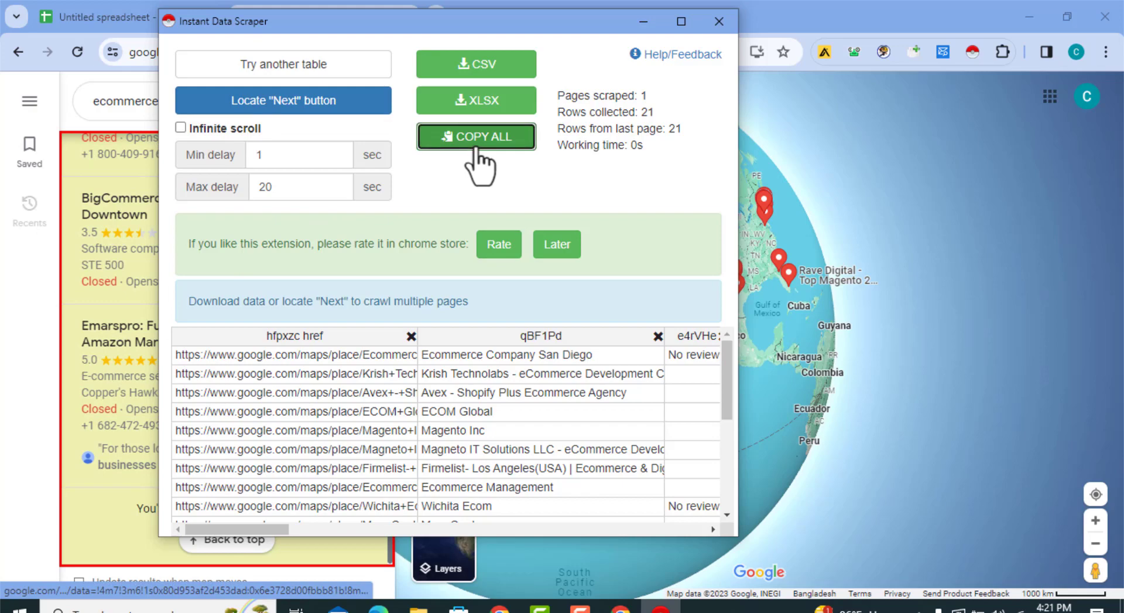
click(719, 22)
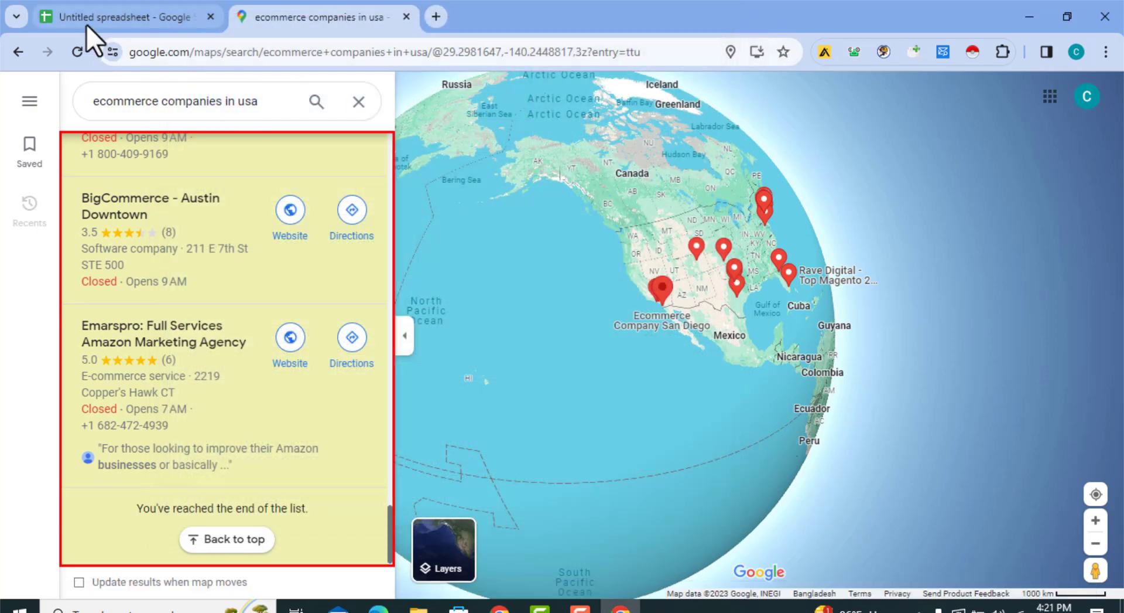
Step: Replace the criteria notes in the spreadsheet's A1:A4 with the copied scraper data, pasted starting at cell A1
click(87, 24)
drag(88, 219, 99, 272)
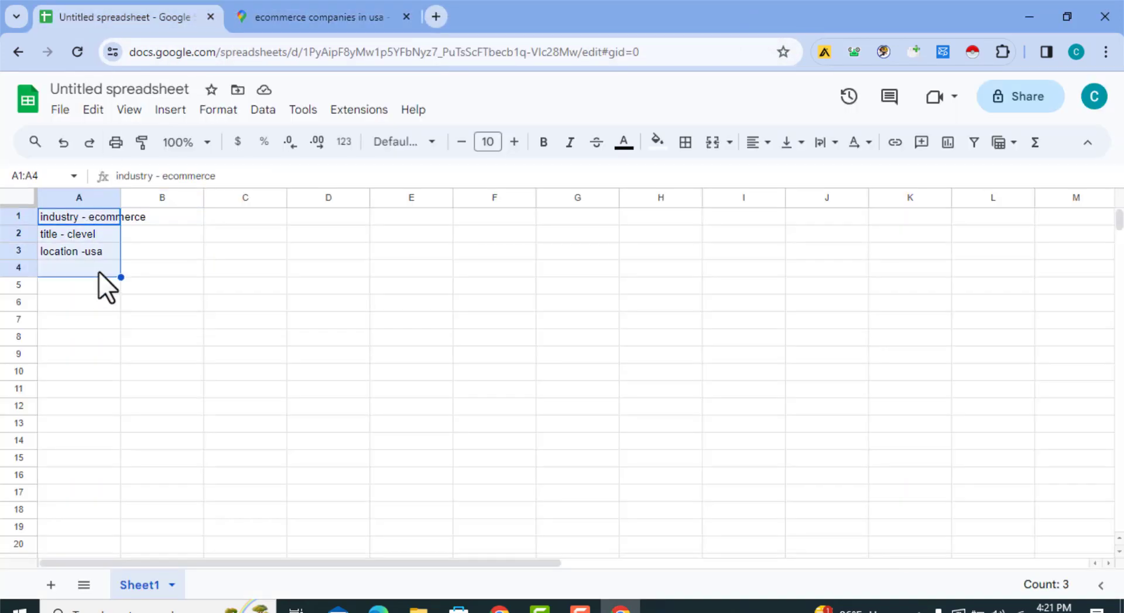
key(Delete)
click(52, 220)
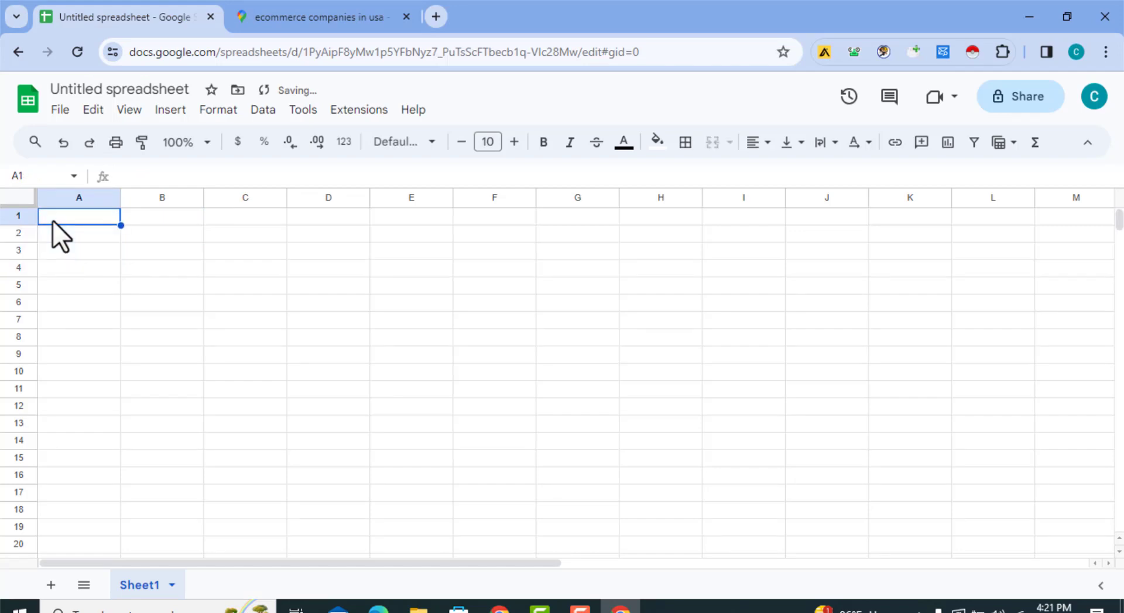
key(ctrl+v)
Step: Examine the pasted company data in columns C to G across rows 2 to 4
click(395, 251)
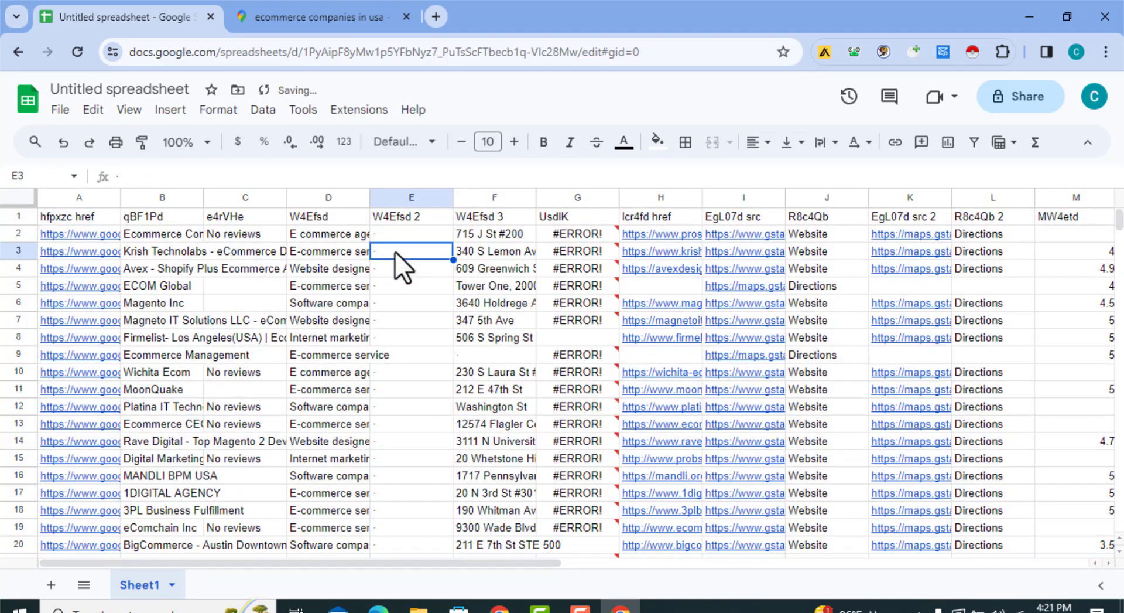
click(405, 236)
click(519, 237)
click(565, 238)
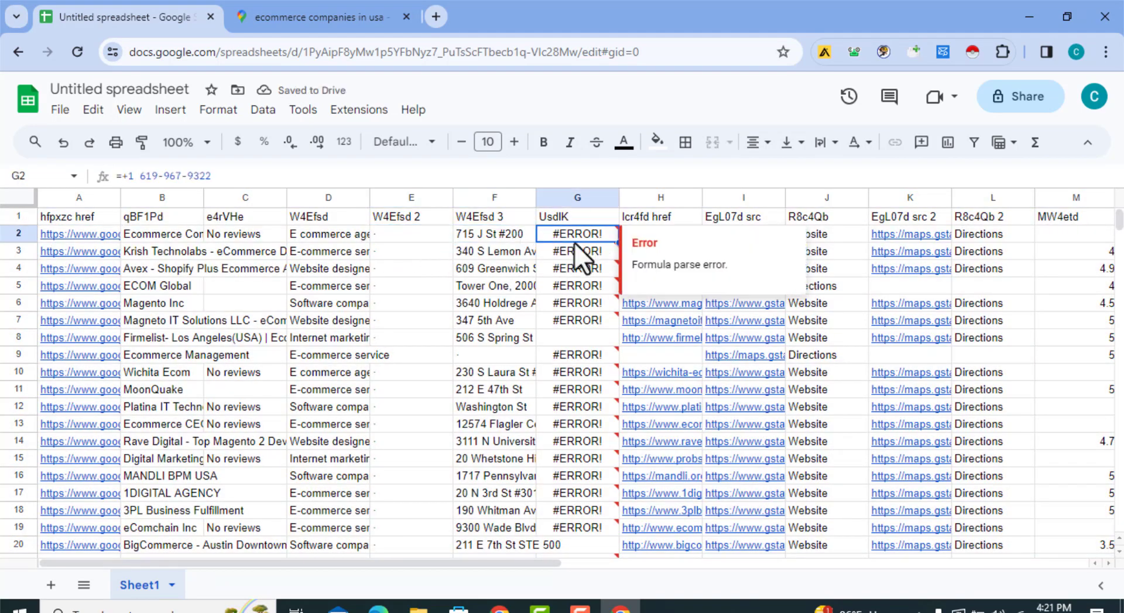
click(389, 237)
click(328, 235)
click(226, 236)
click(396, 268)
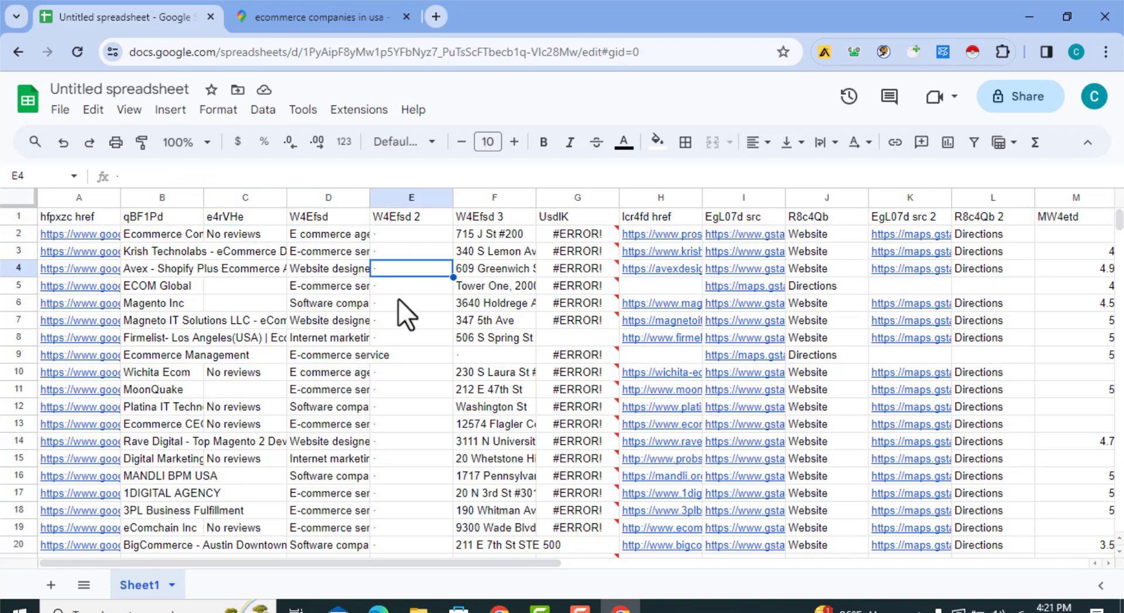
Step: Examine the entries in column E of the pasted company data
click(407, 354)
click(413, 441)
click(428, 321)
click(416, 268)
click(414, 246)
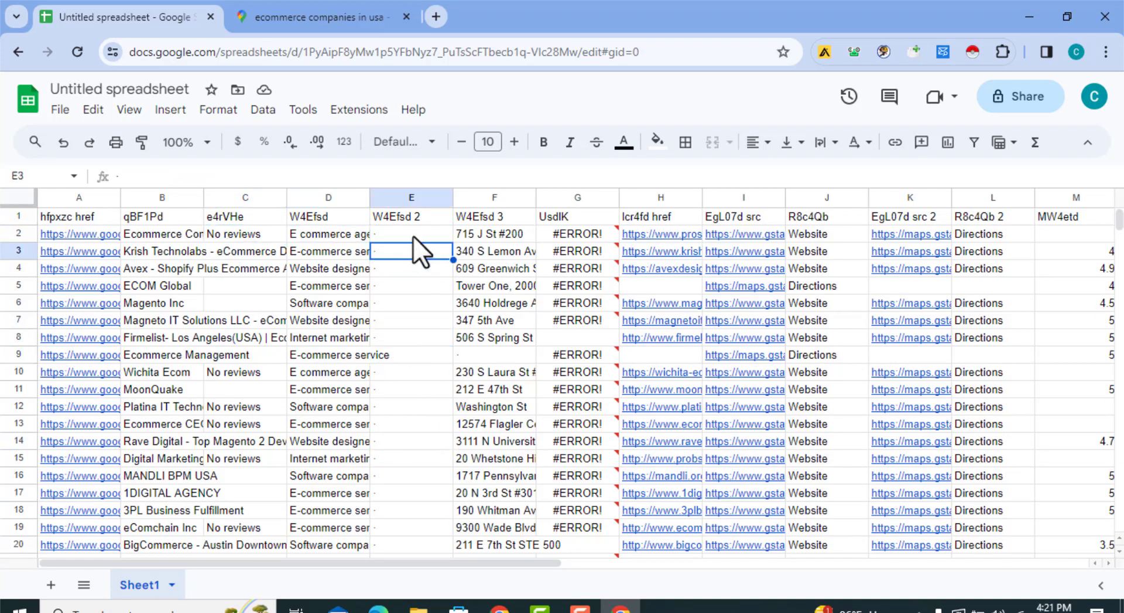
click(413, 236)
click(419, 248)
click(409, 280)
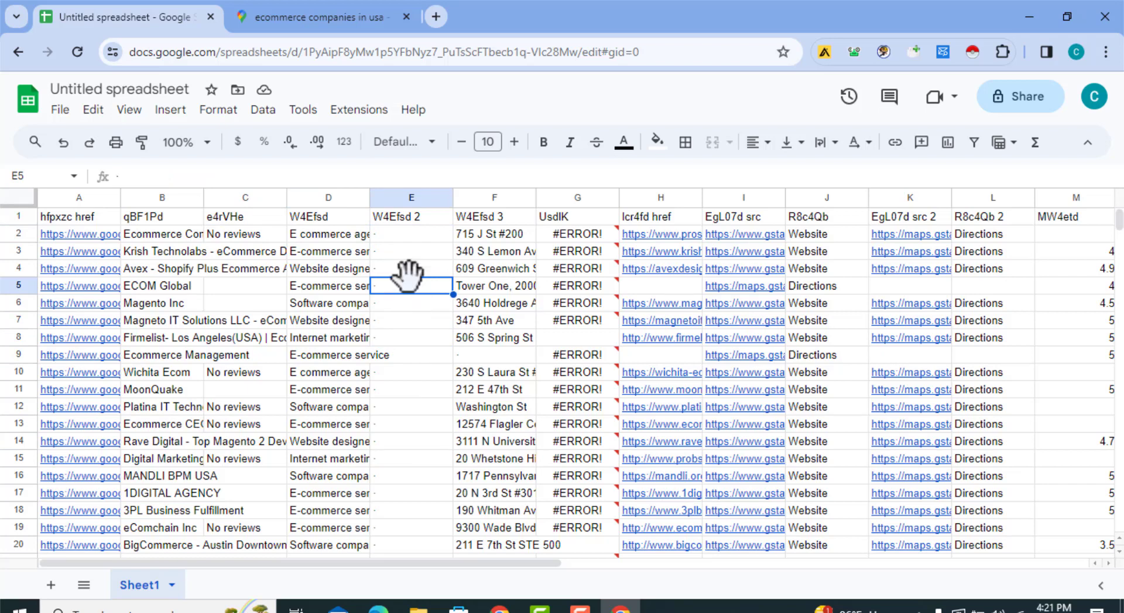
click(408, 273)
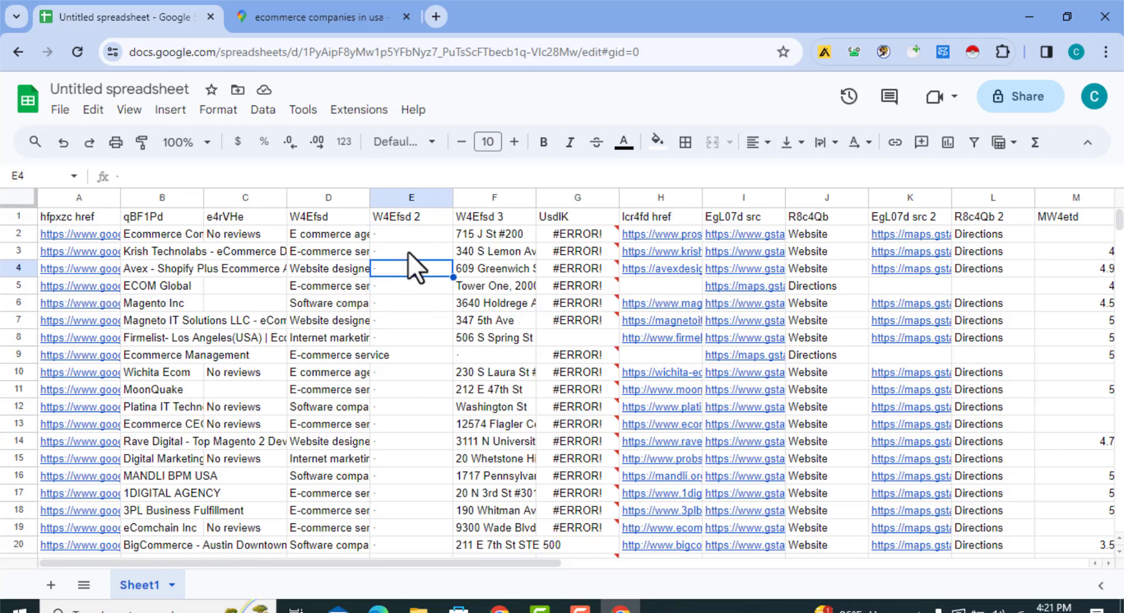
click(409, 250)
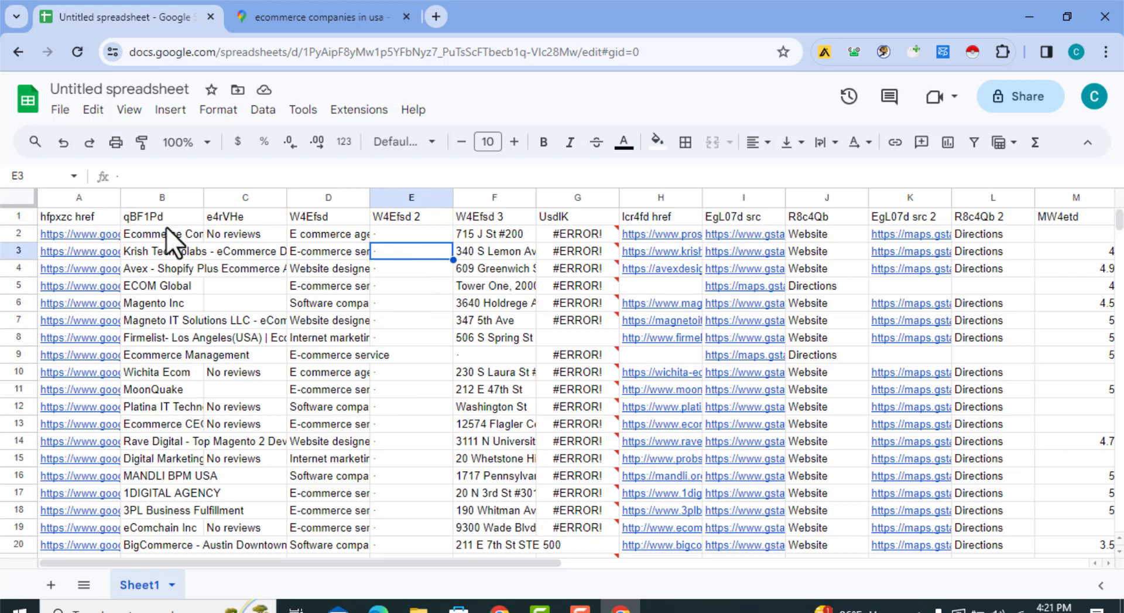
Step: Widen column B slightly and set its header in B1 to Company Name
drag(204, 198, 223, 198)
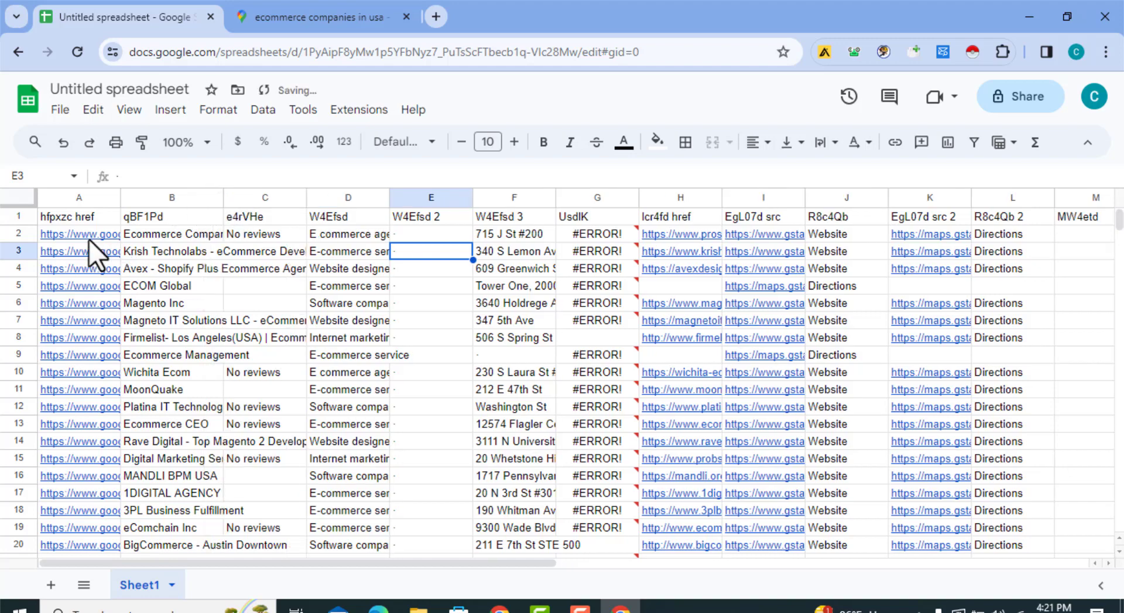
mouse_move(90, 244)
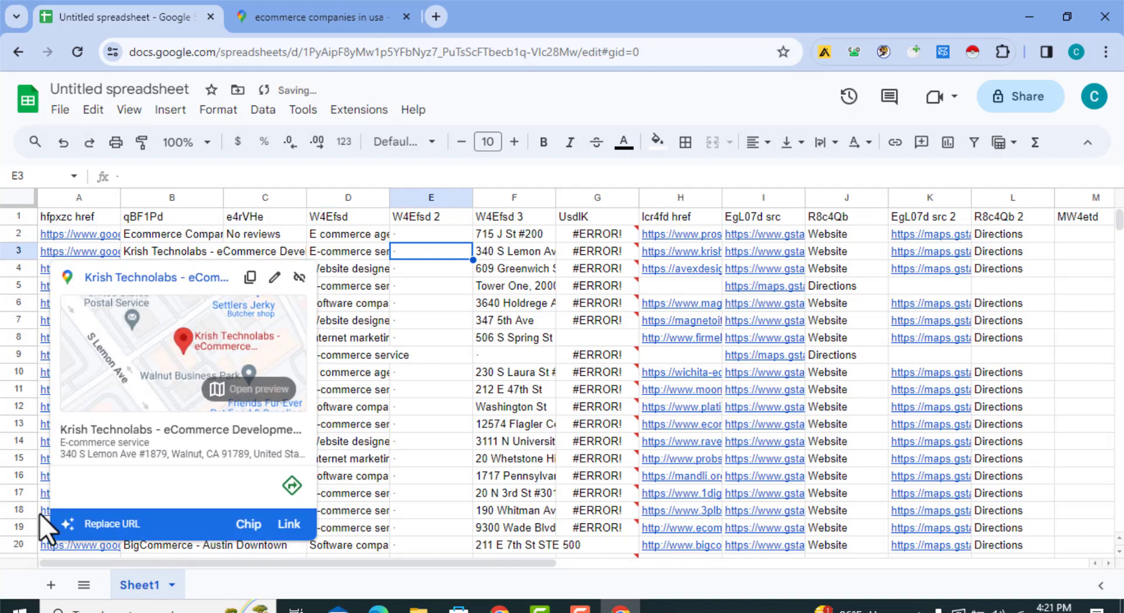
click(203, 234)
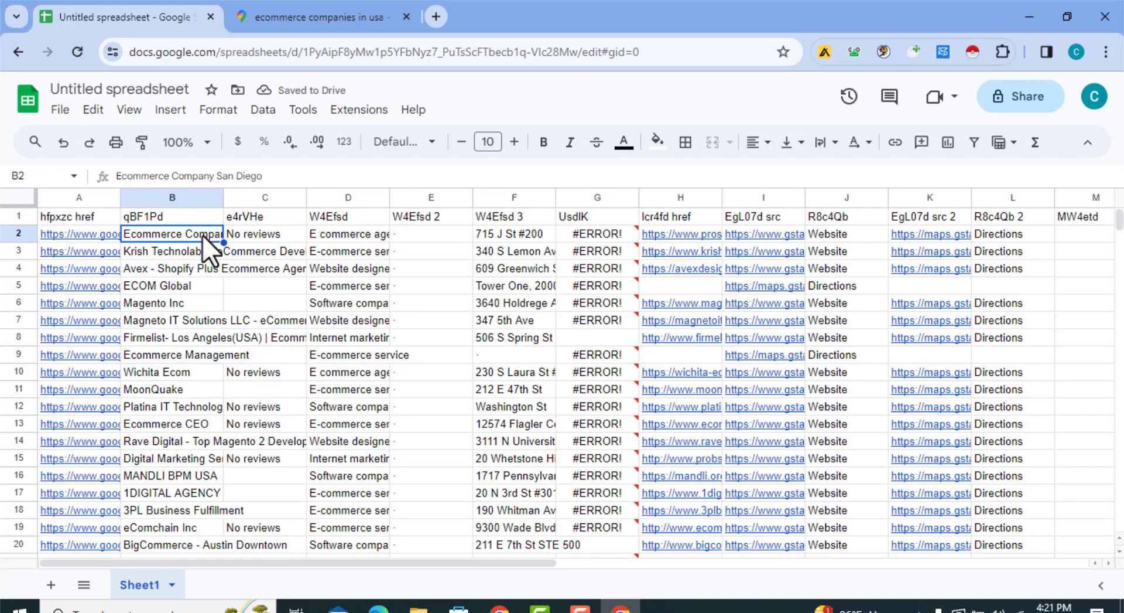
click(192, 252)
click(188, 271)
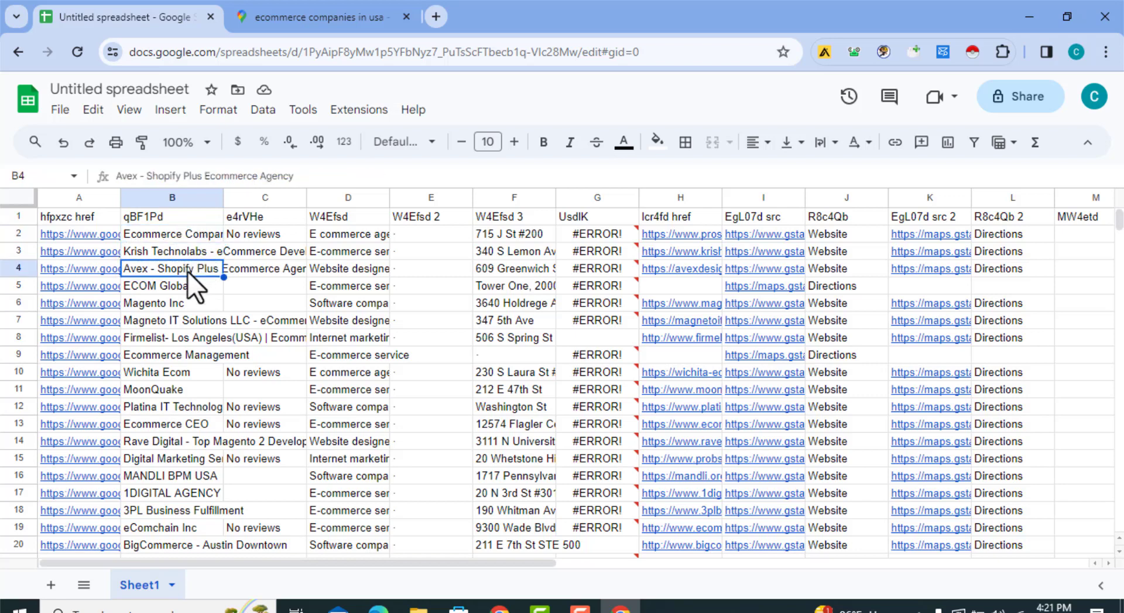
click(184, 303)
click(174, 457)
click(240, 320)
click(169, 222)
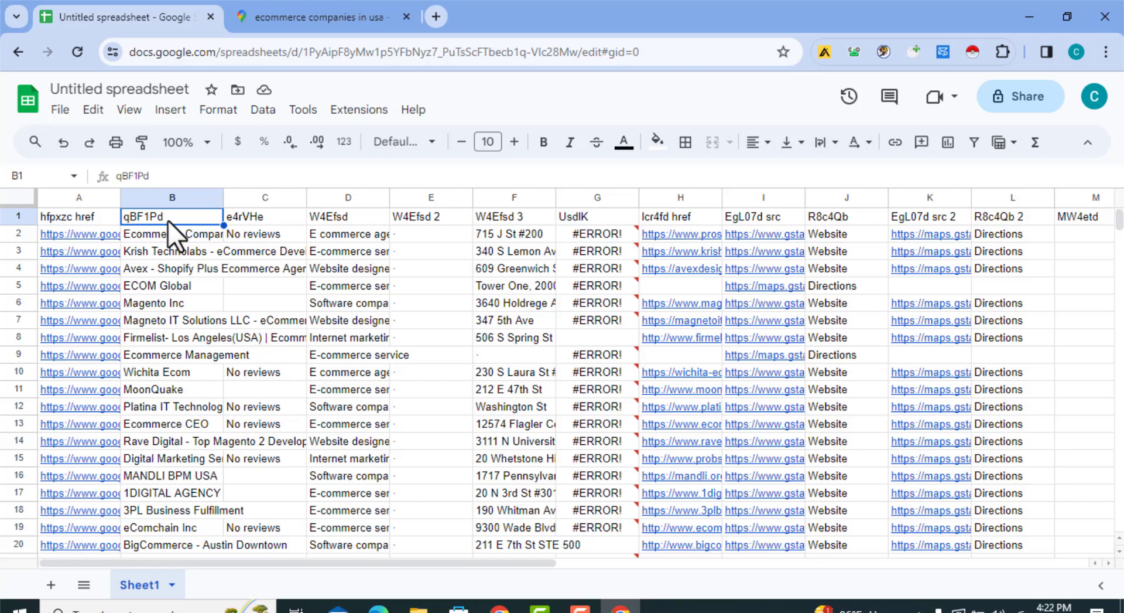
text(Company Name)
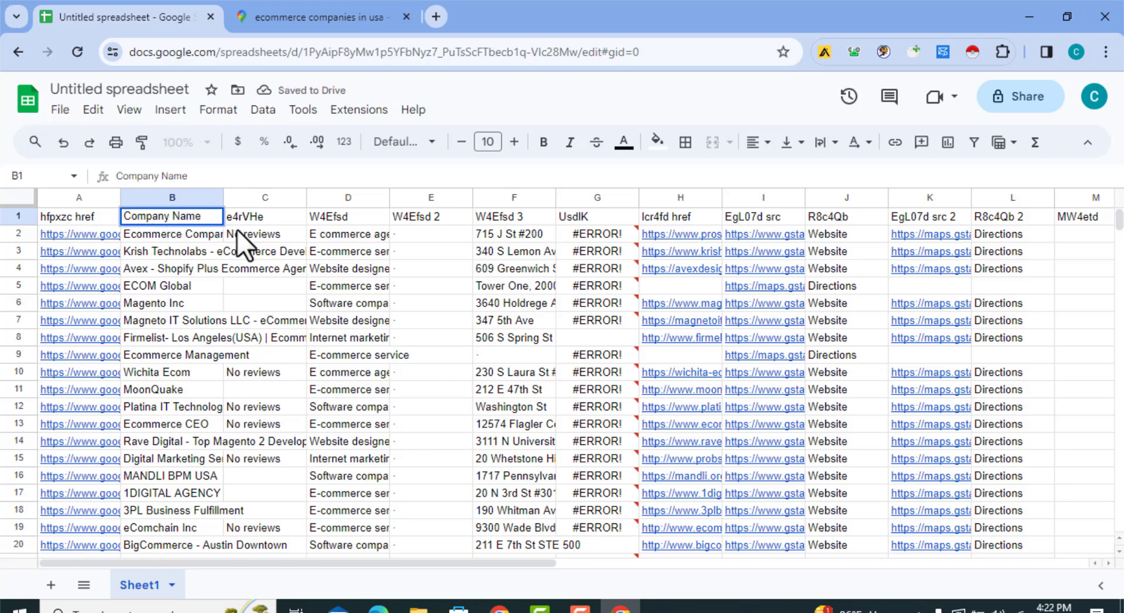
Step: Set the text wrapping of the entire sheet to Clip
key(ctrl+a)
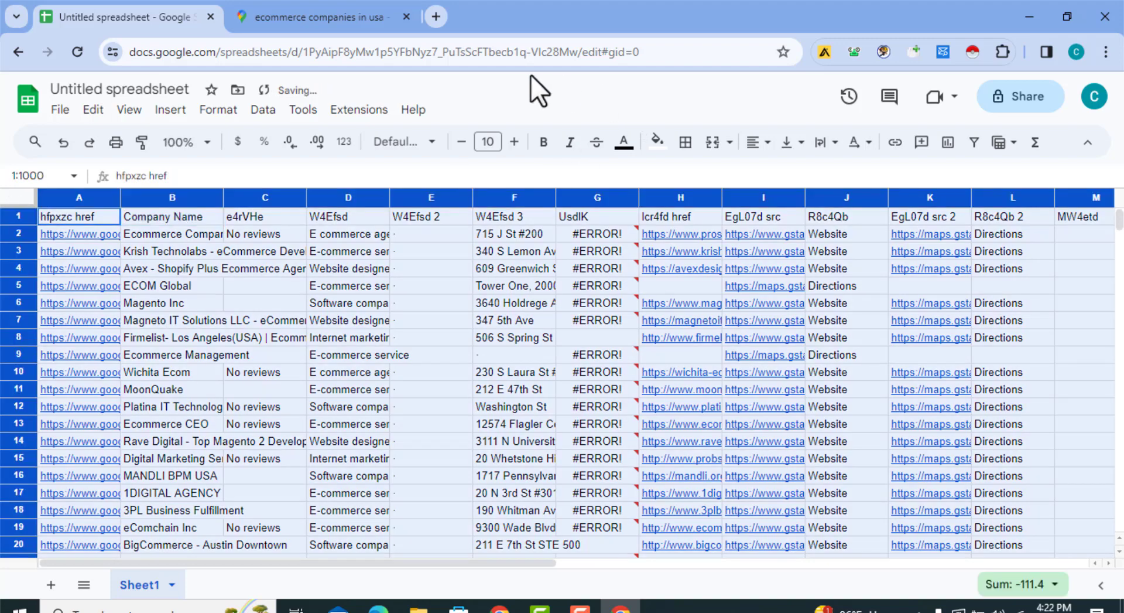
click(828, 143)
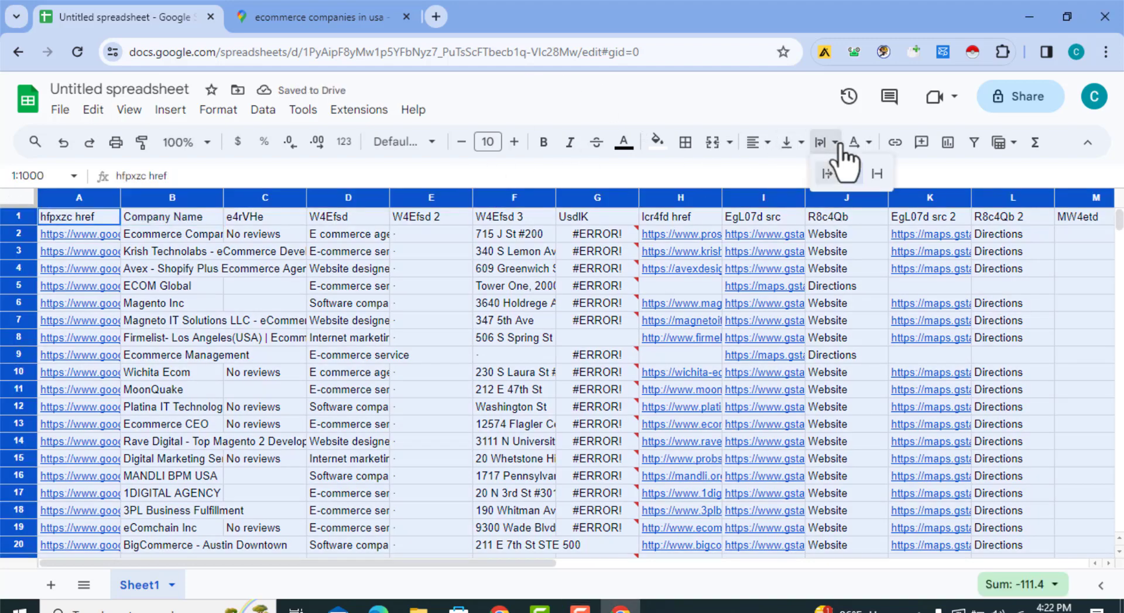
click(879, 174)
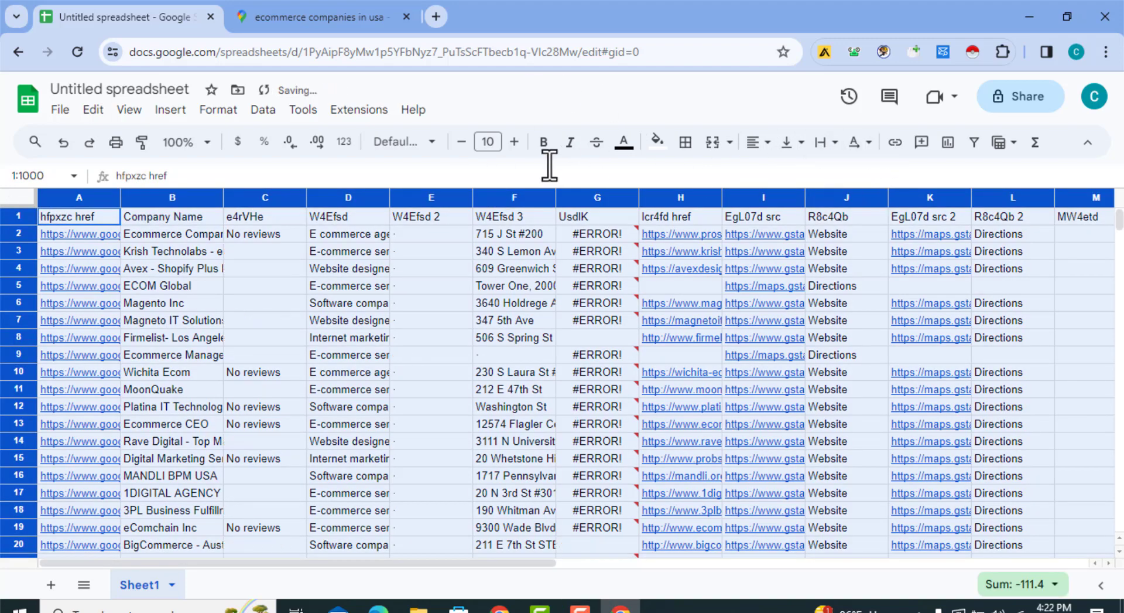
click(324, 268)
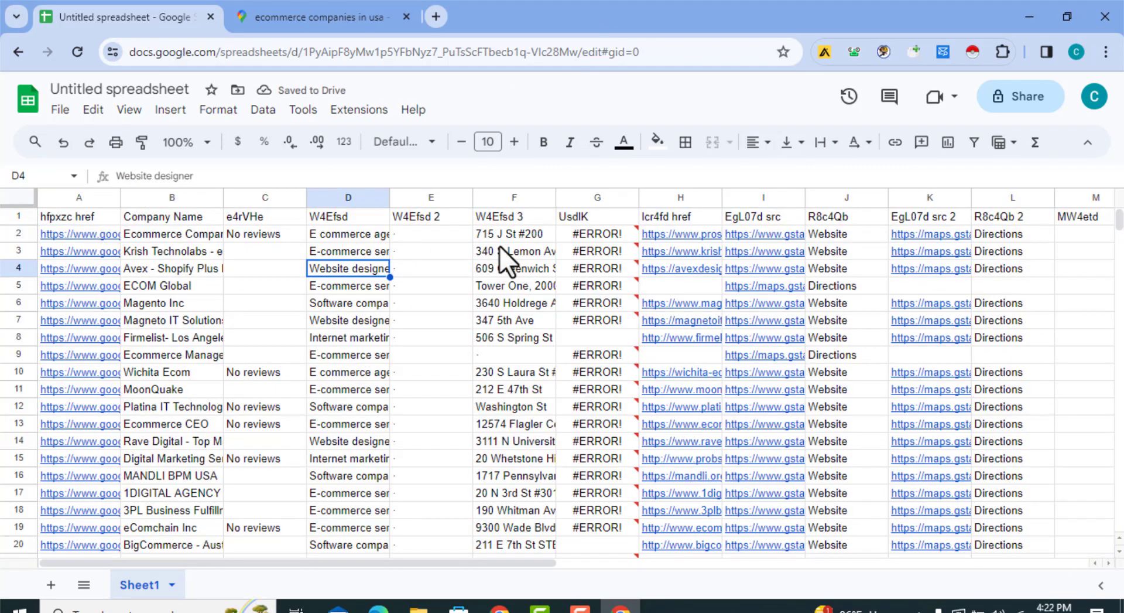
Step: Replace the header in F1 with Address
click(497, 220)
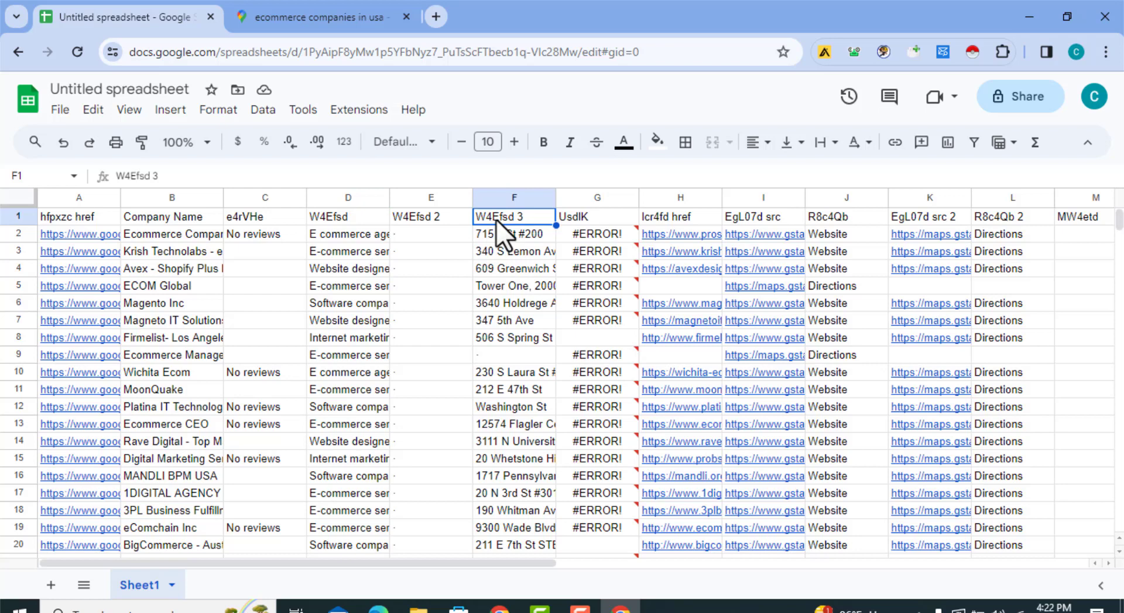
key(Delete)
text(Addr)
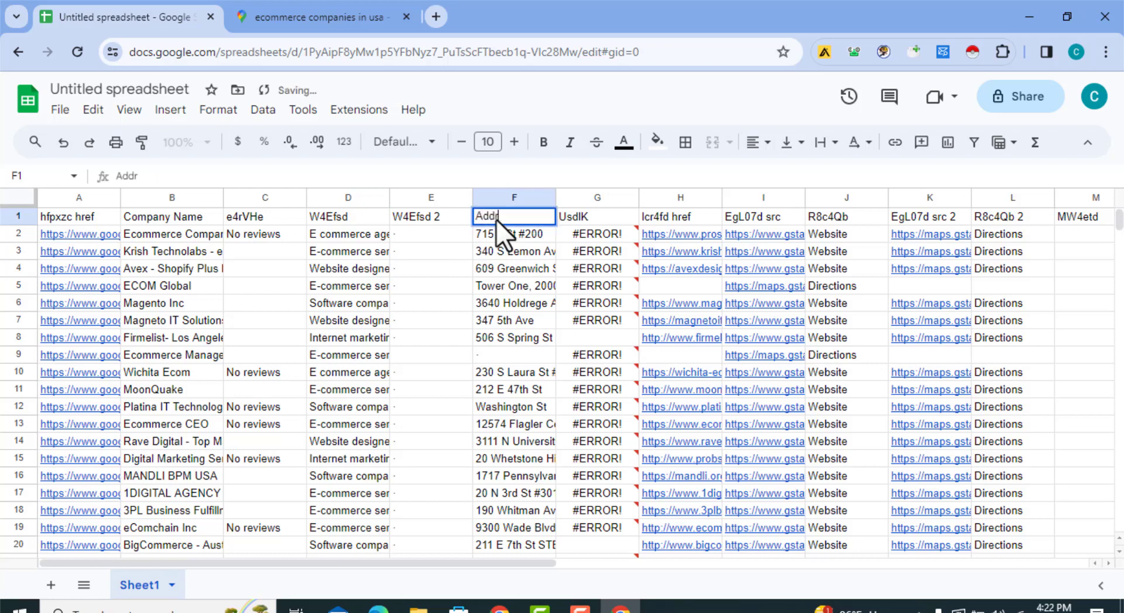
text(ess)
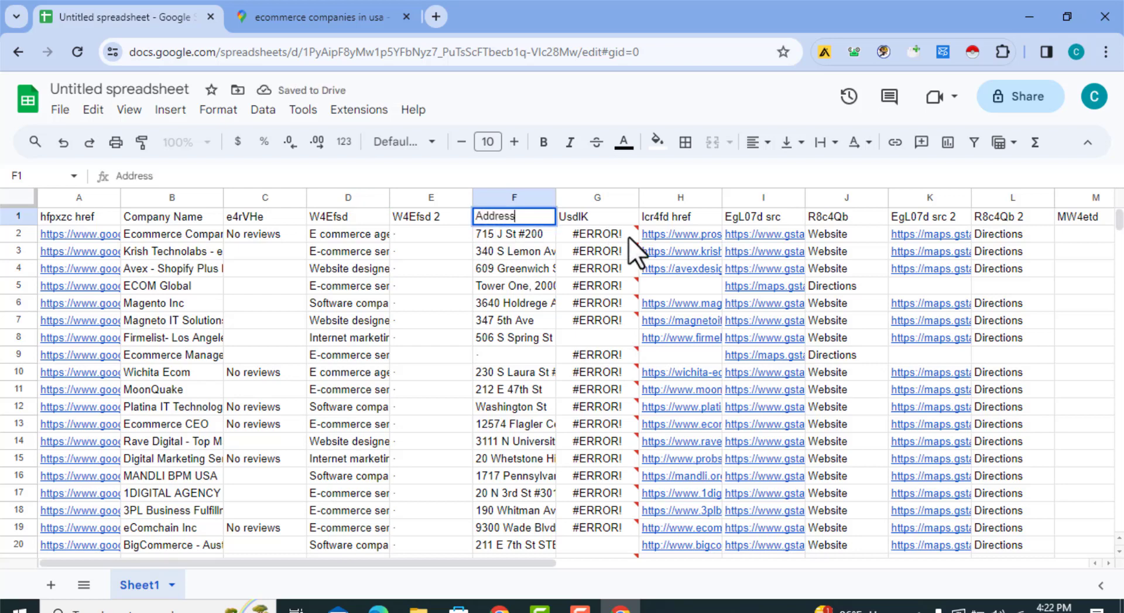
Step: Remove the "=+1" prefix from the phone numbers in cells G2 and G3
double_click(610, 237)
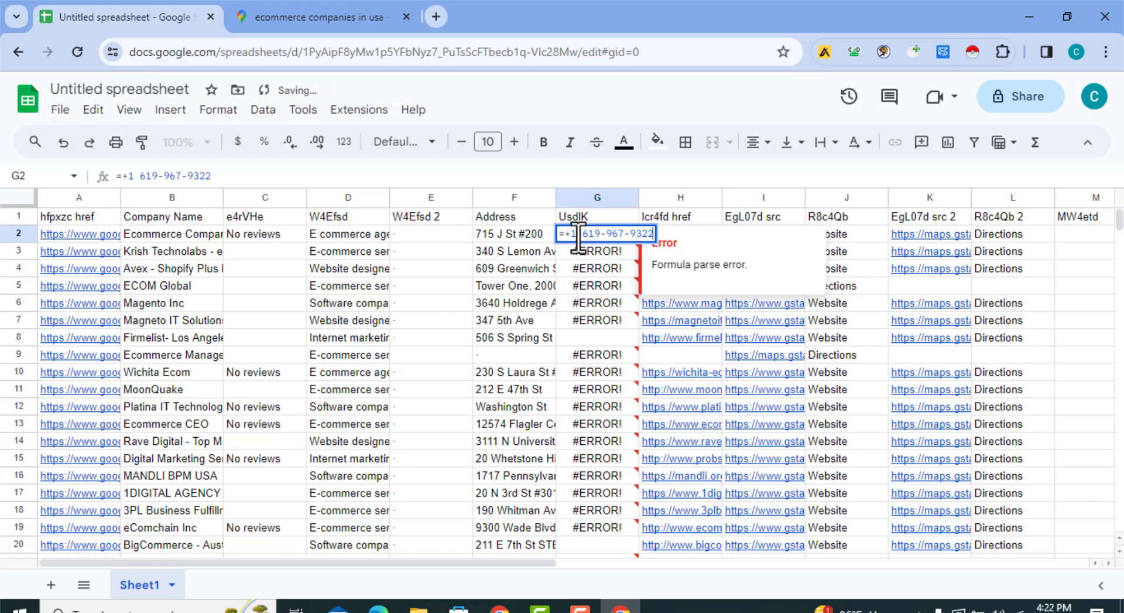
drag(558, 234, 577, 238)
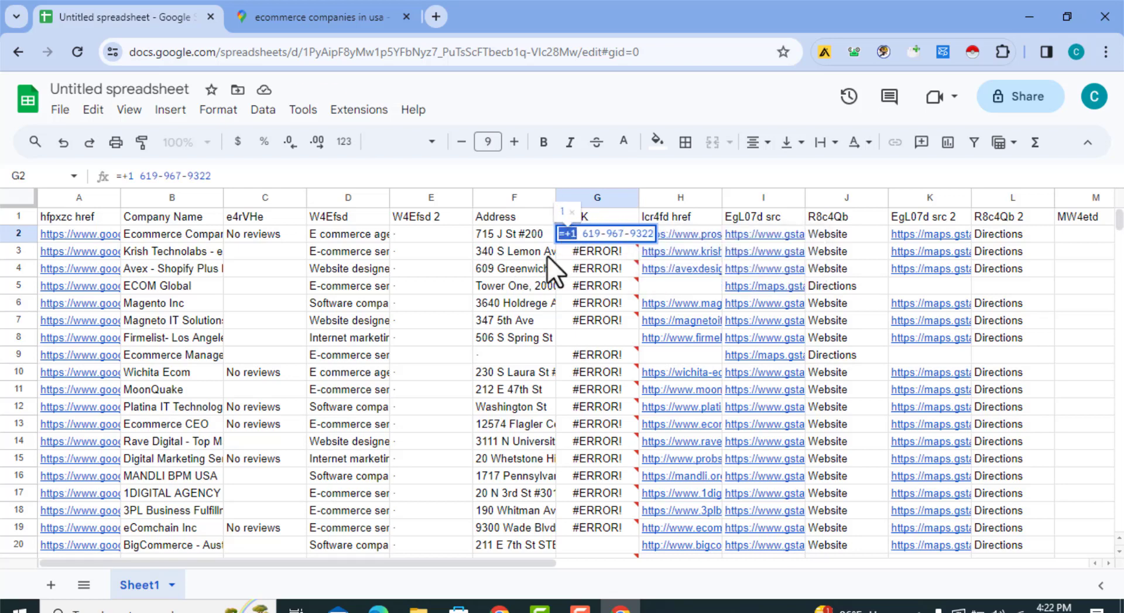
key(Delete)
key(Delete)
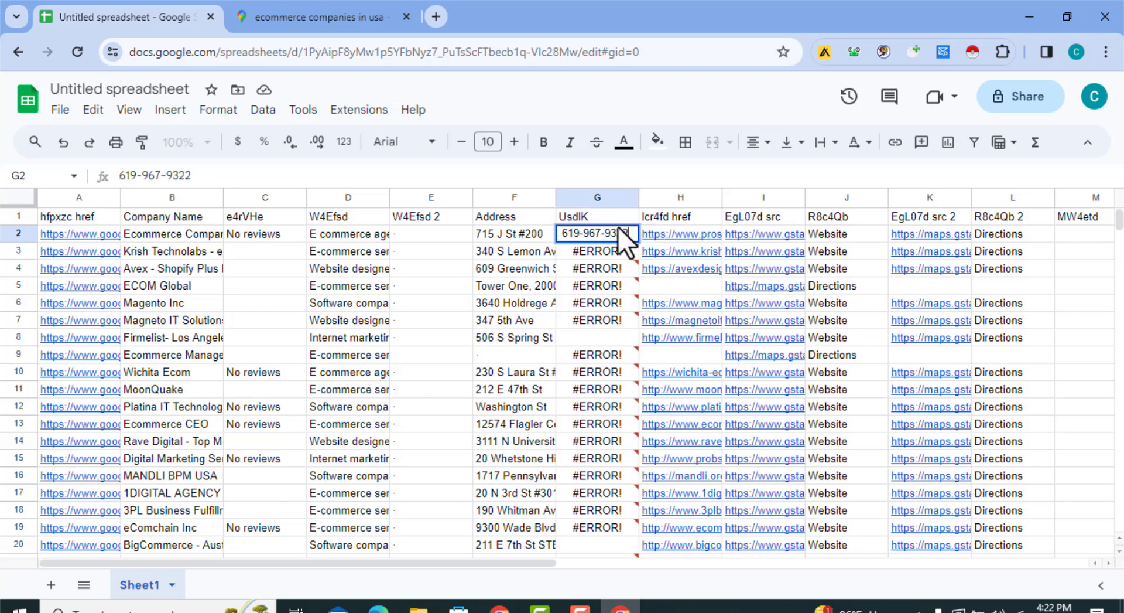
click(511, 250)
double_click(574, 253)
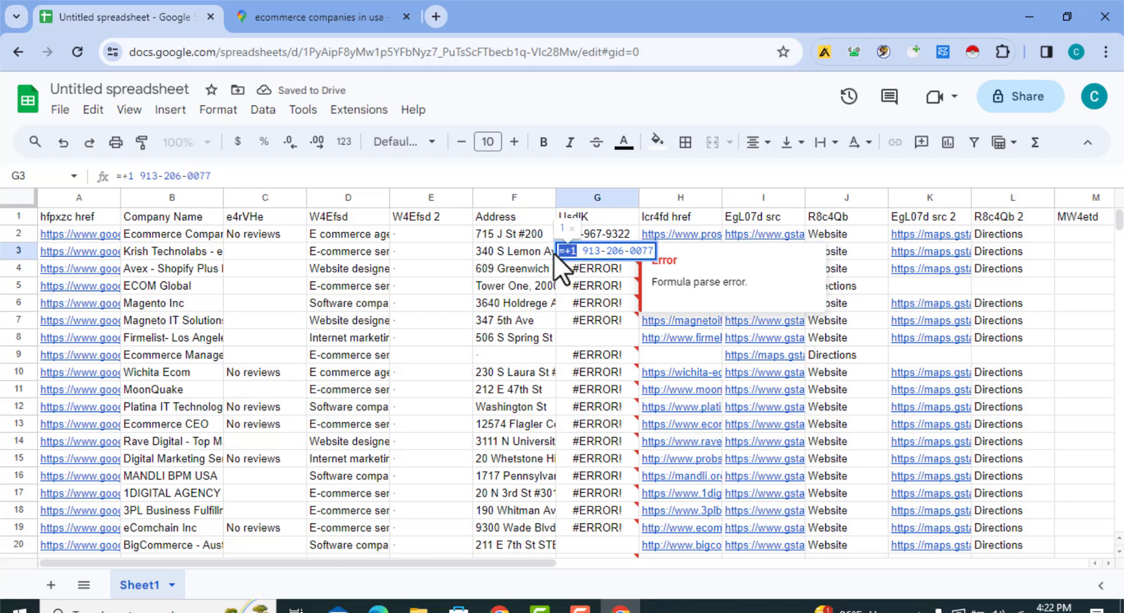
key(Delete)
key(Delete)
key(Delete)
key(Delete)
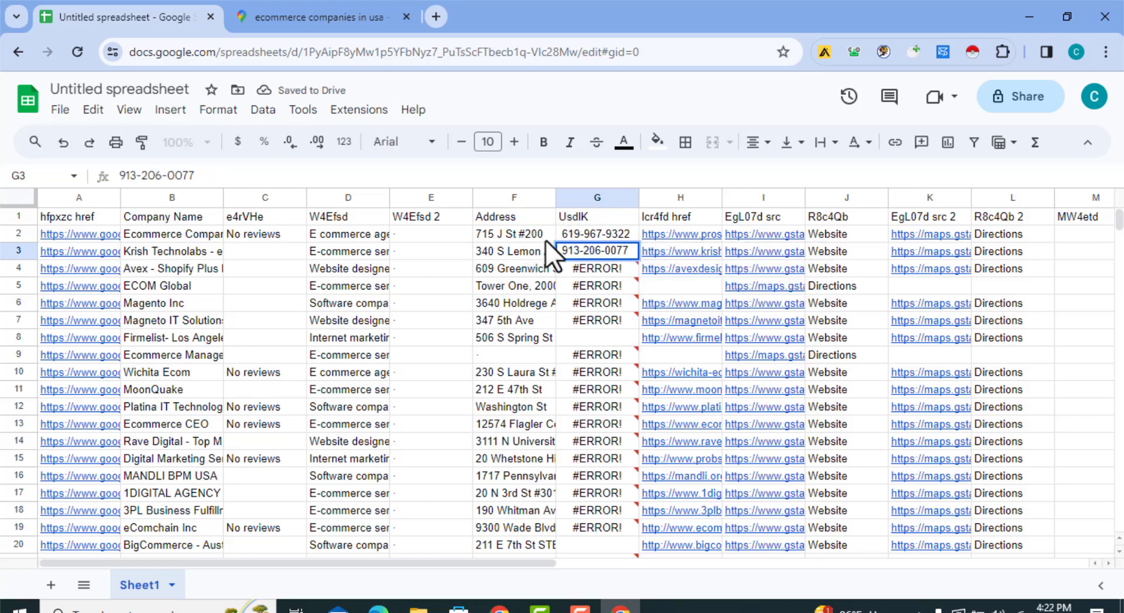
click(584, 241)
click(588, 252)
Step: Replace the header in G1 with Number
click(589, 216)
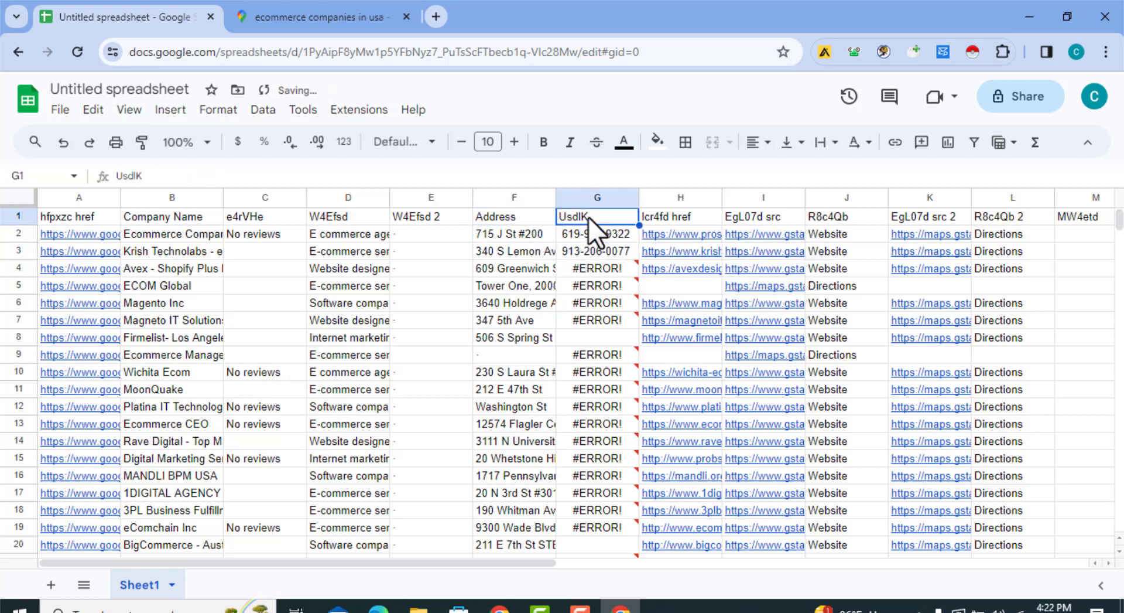
text(Number)
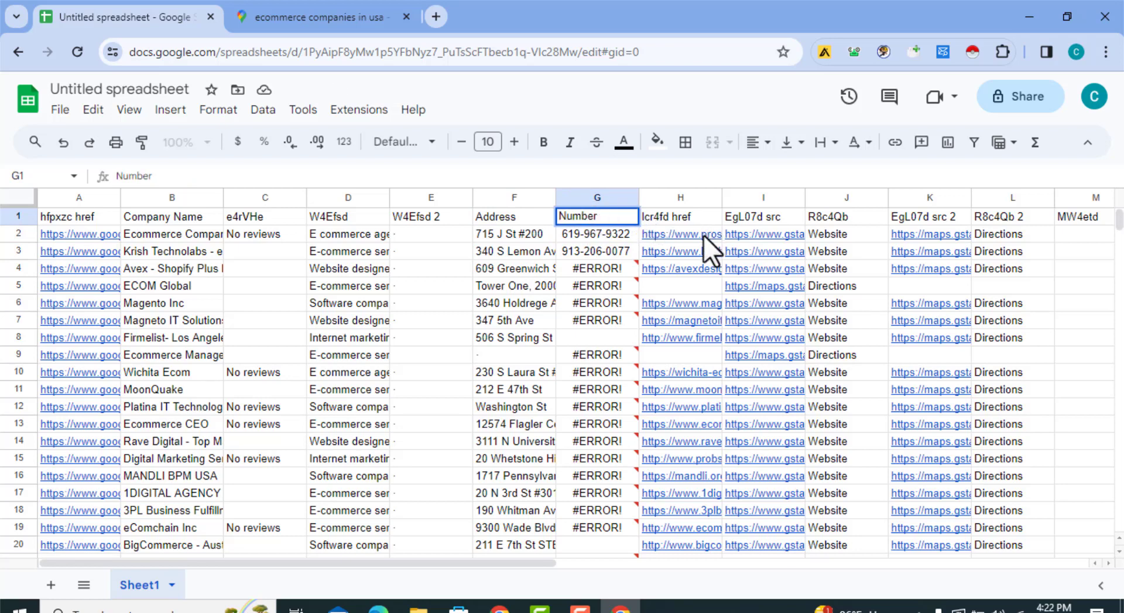
click(863, 401)
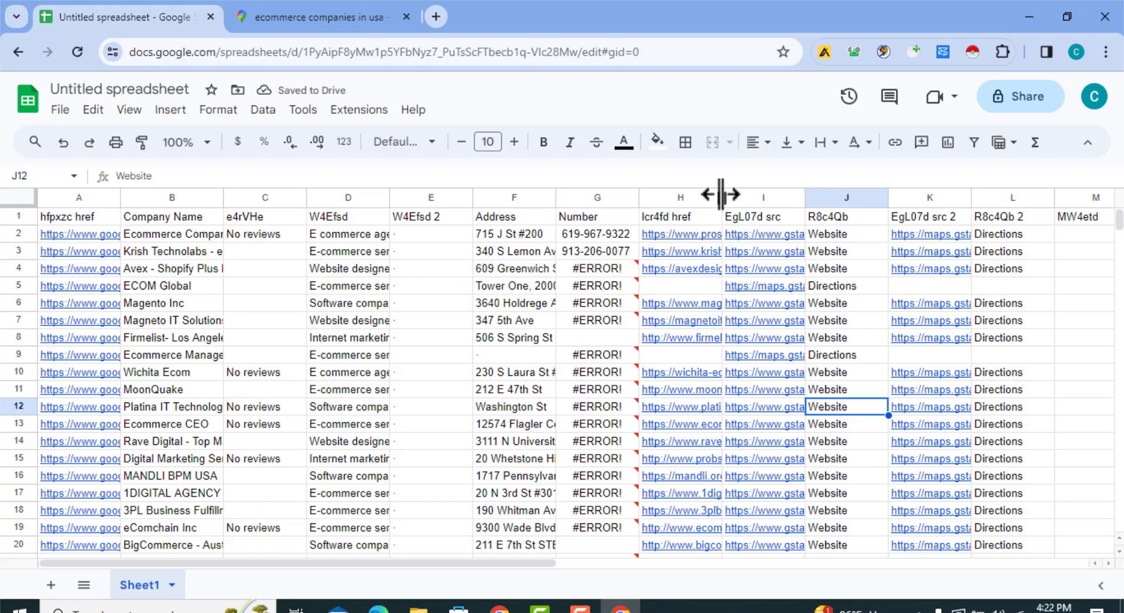
Step: Widen column H so more of its links show and set its header in H1 to Company Website
drag(722, 197, 773, 197)
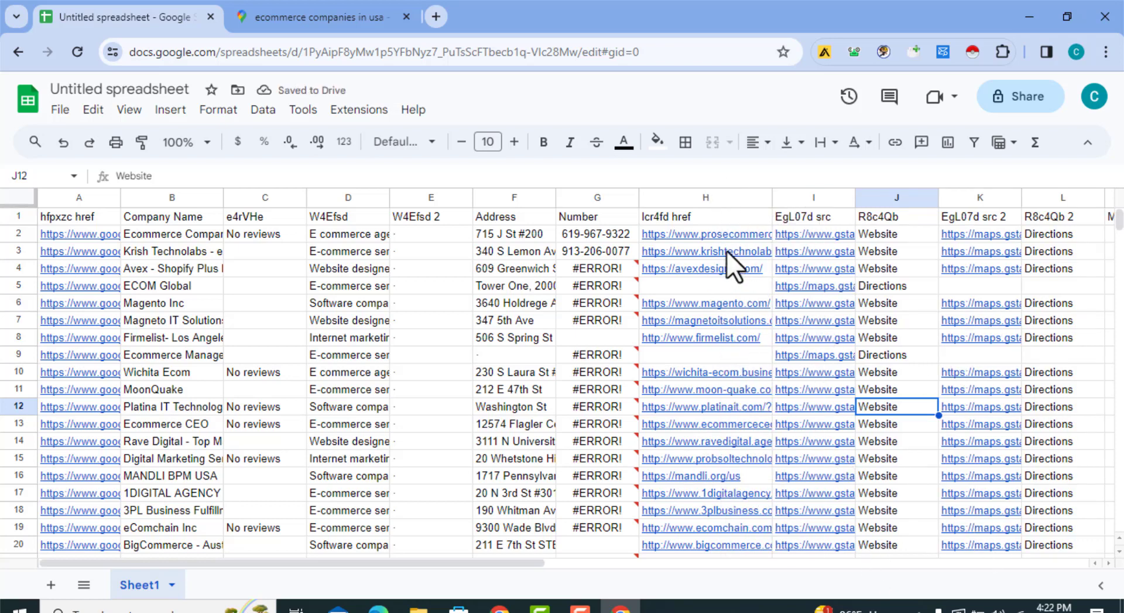
click(691, 216)
text(Company)
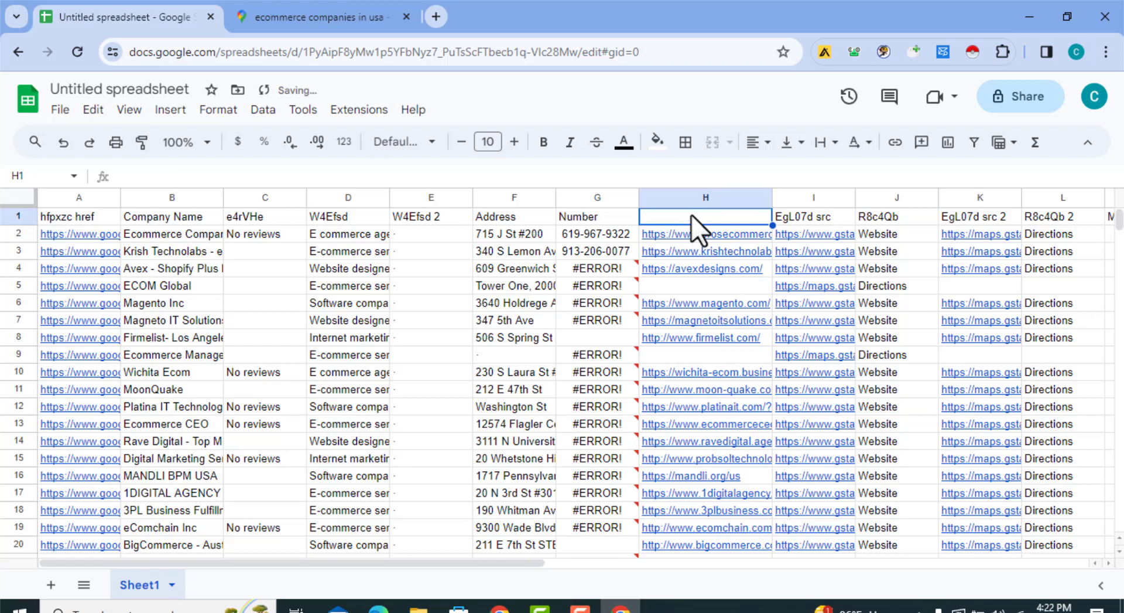
text( Website)
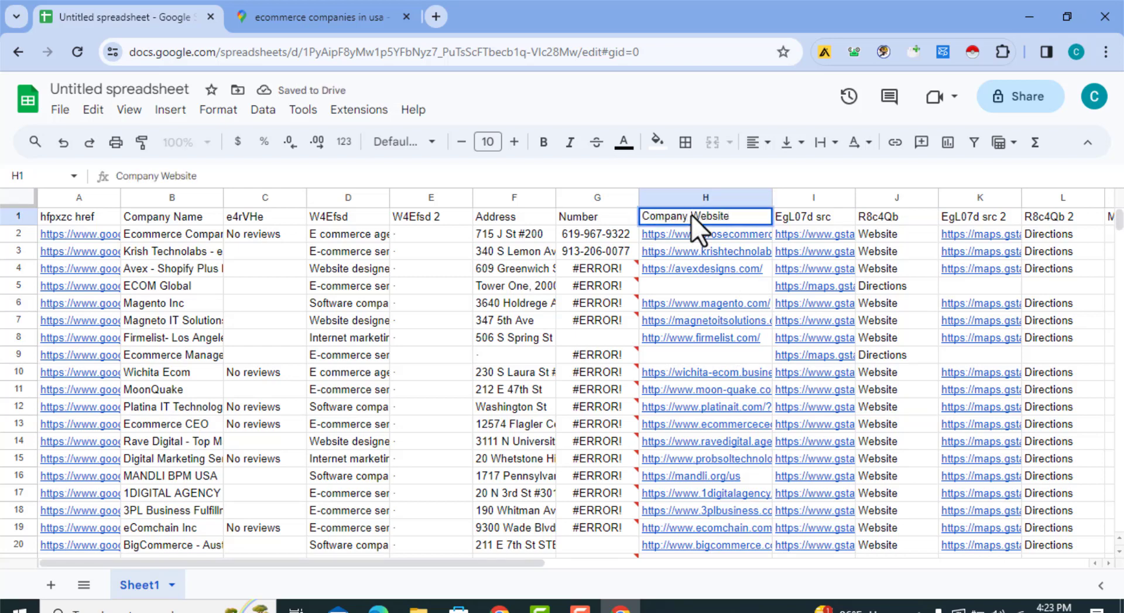
click(791, 218)
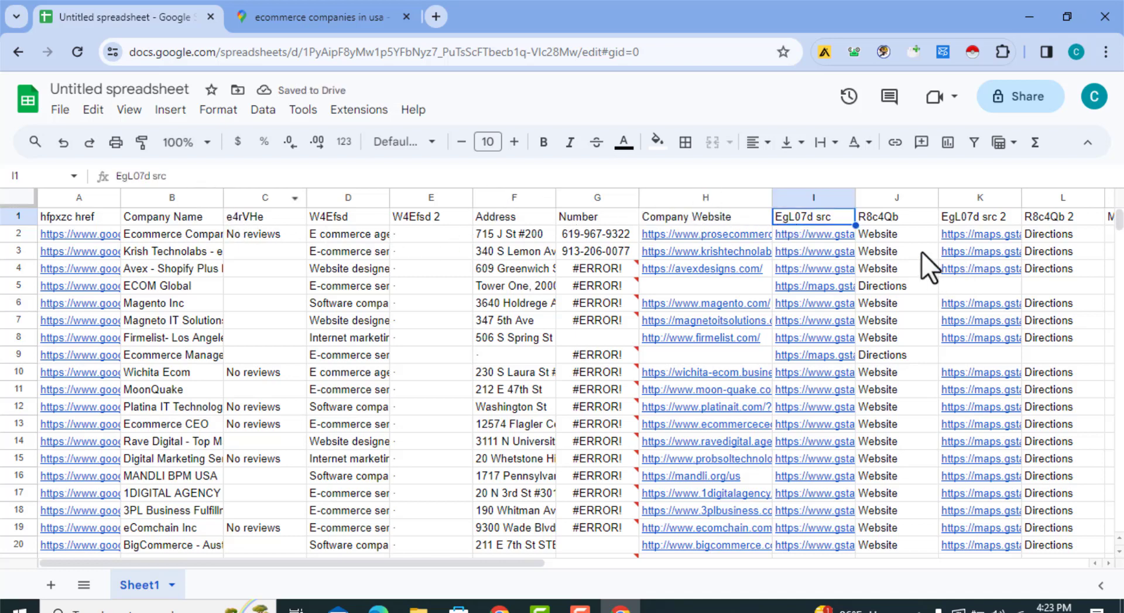
Step: Move the Company Name column to column A and the Company Website column to column B
drag(515, 560, 458, 543)
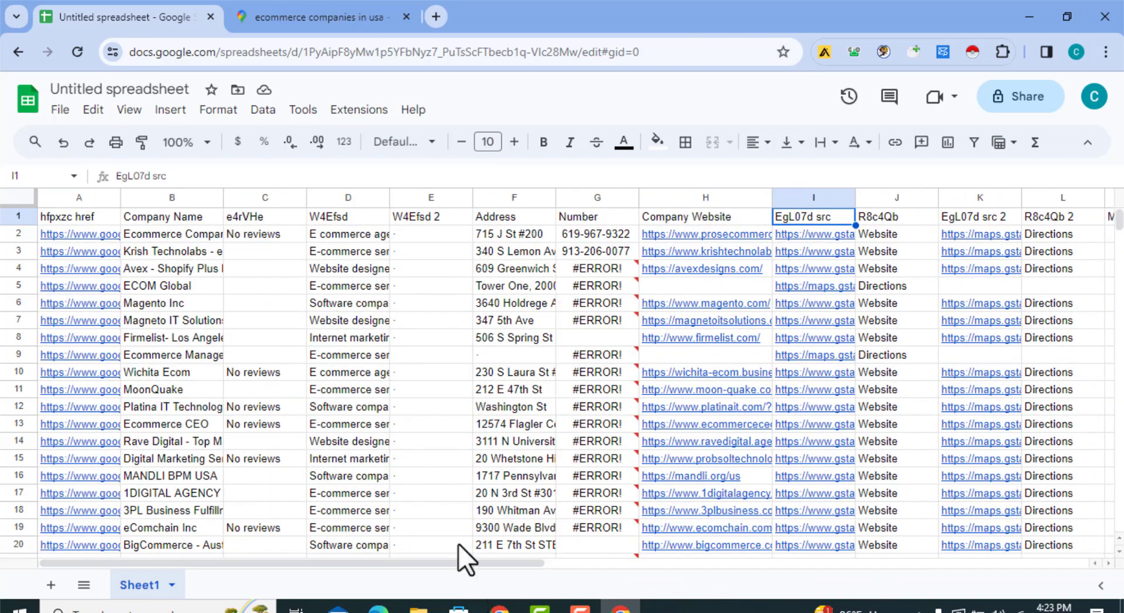
click(174, 195)
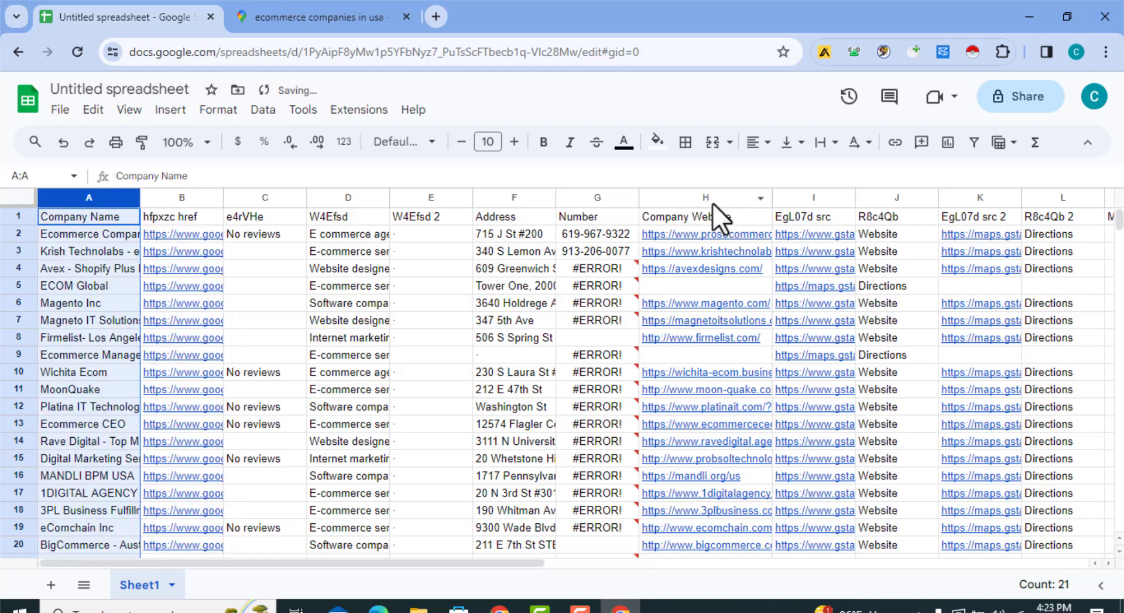
click(710, 196)
drag(710, 197, 206, 214)
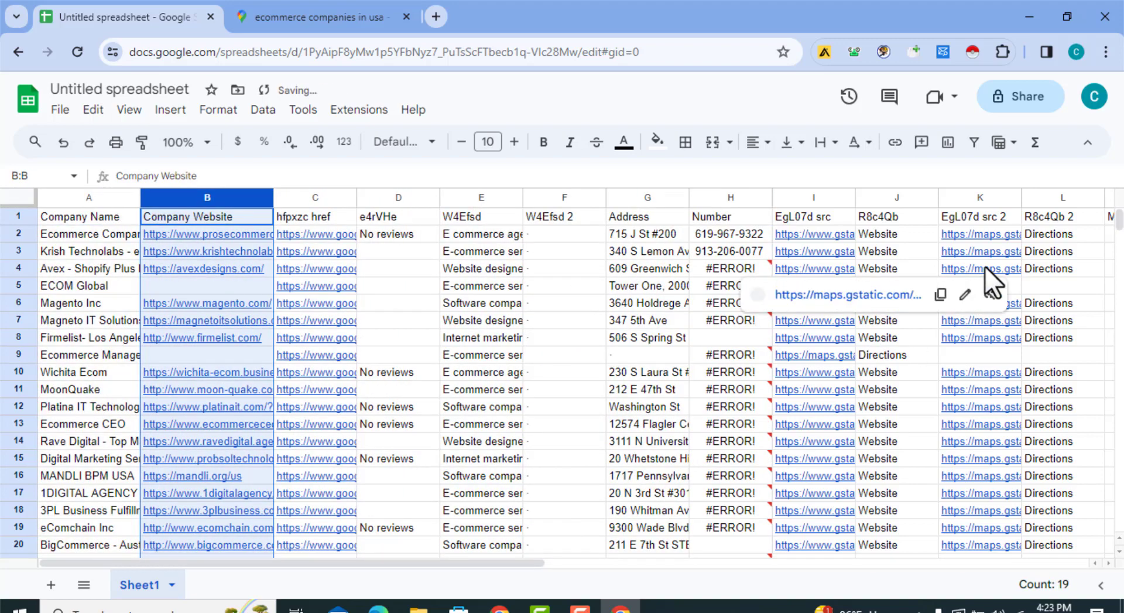
Step: Move the Number column to column C and the Address column to column D
click(894, 246)
click(407, 252)
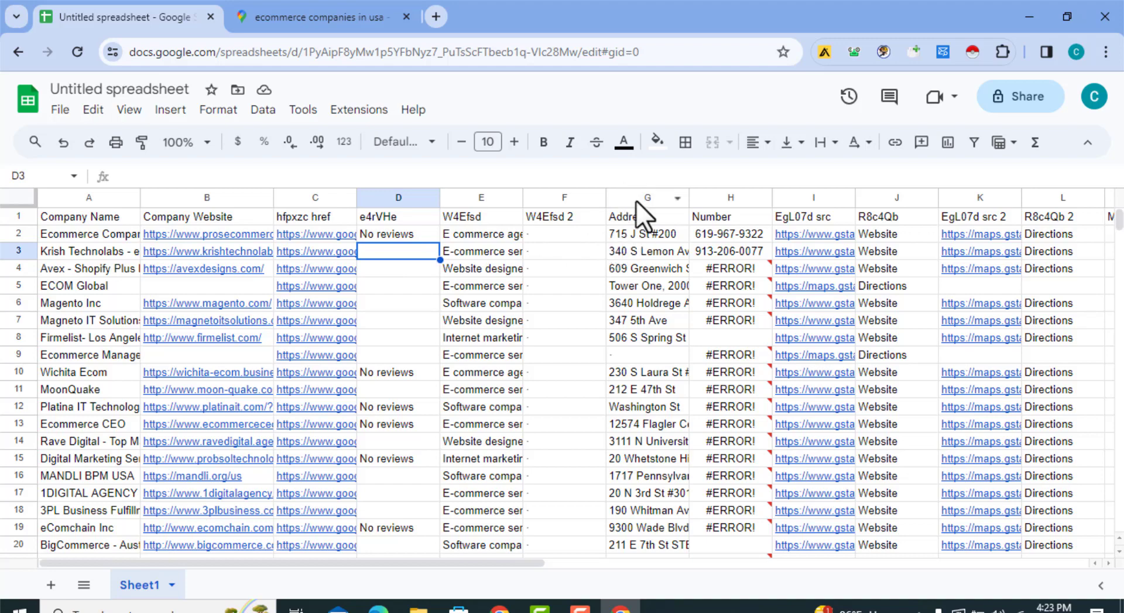
drag(722, 191, 644, 193)
drag(756, 195, 430, 202)
Step: Clear the contents of columns E through S, leaving only the company name, website, number and address data
click(479, 198)
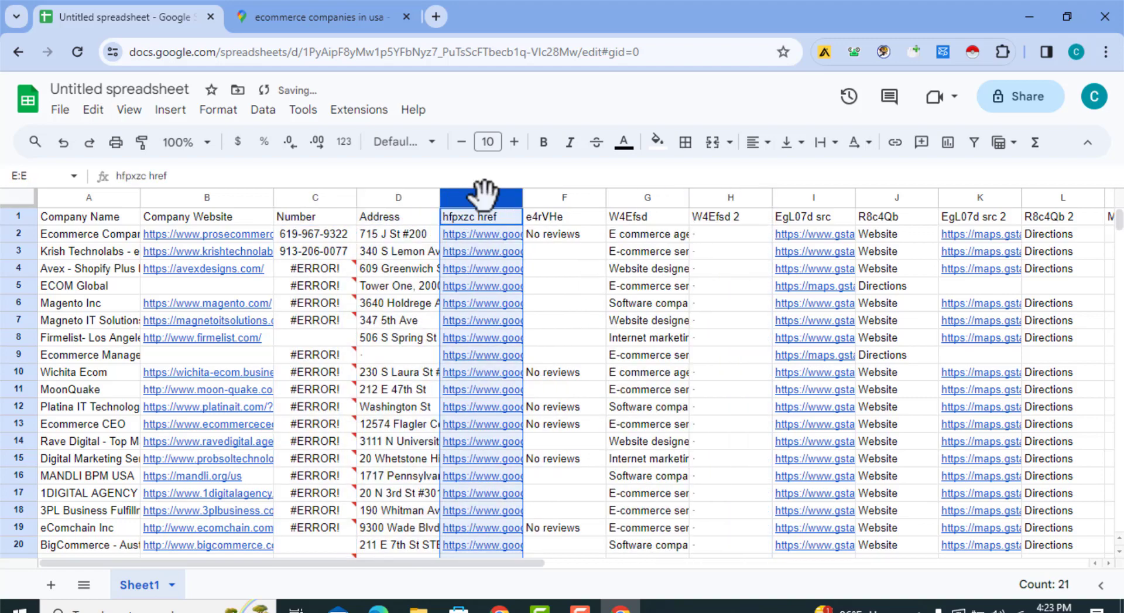
key(ctrl+shift+Right)
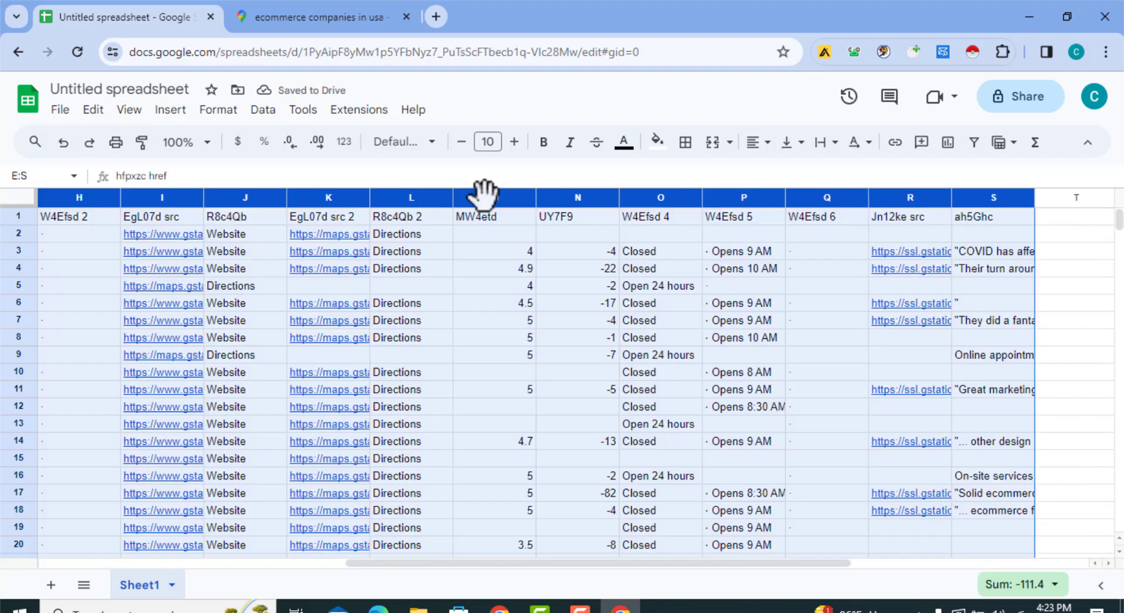
key(Delete)
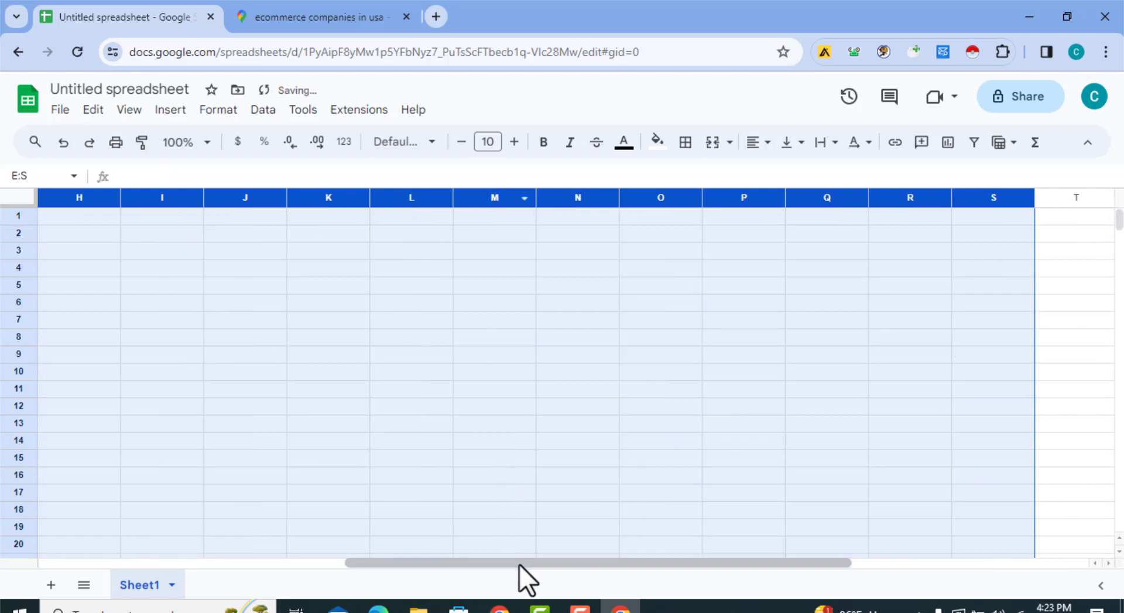
drag(519, 563, 155, 539)
click(648, 426)
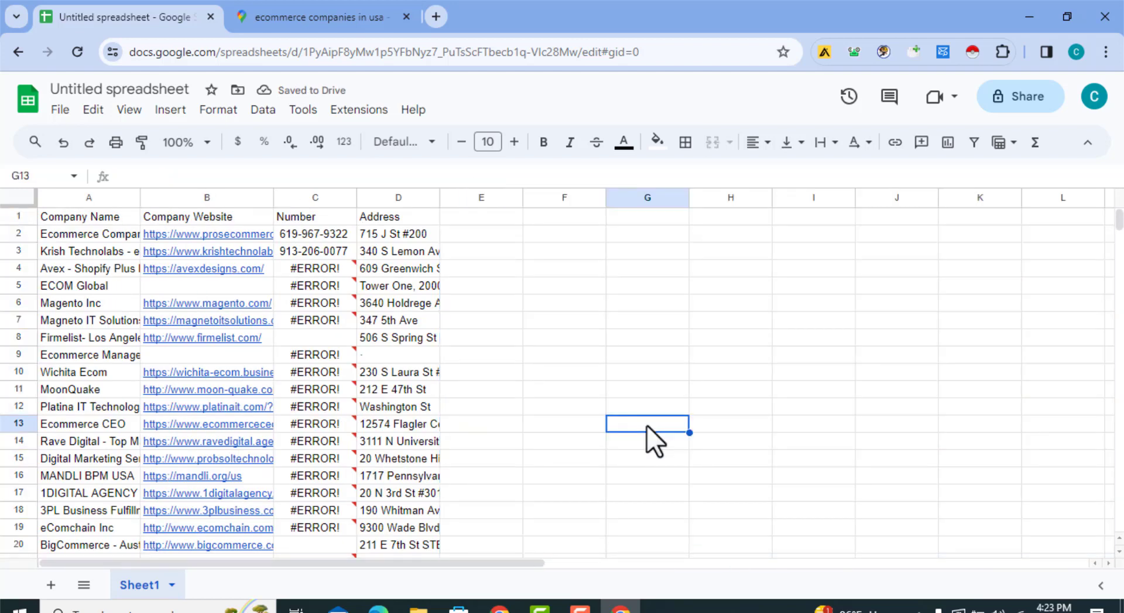
click(458, 237)
click(384, 239)
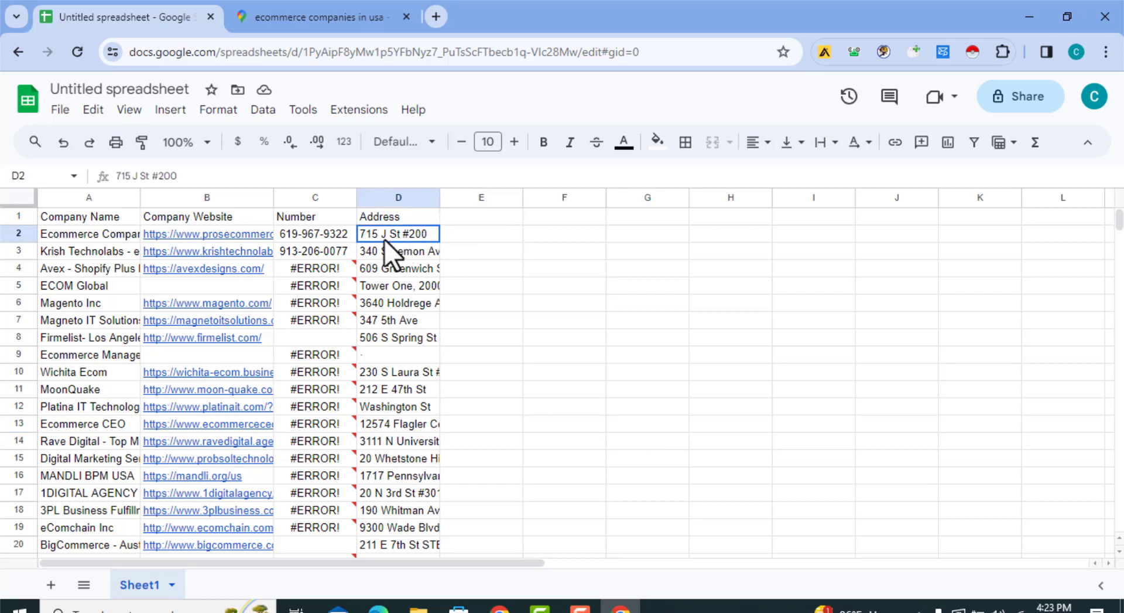
click(464, 219)
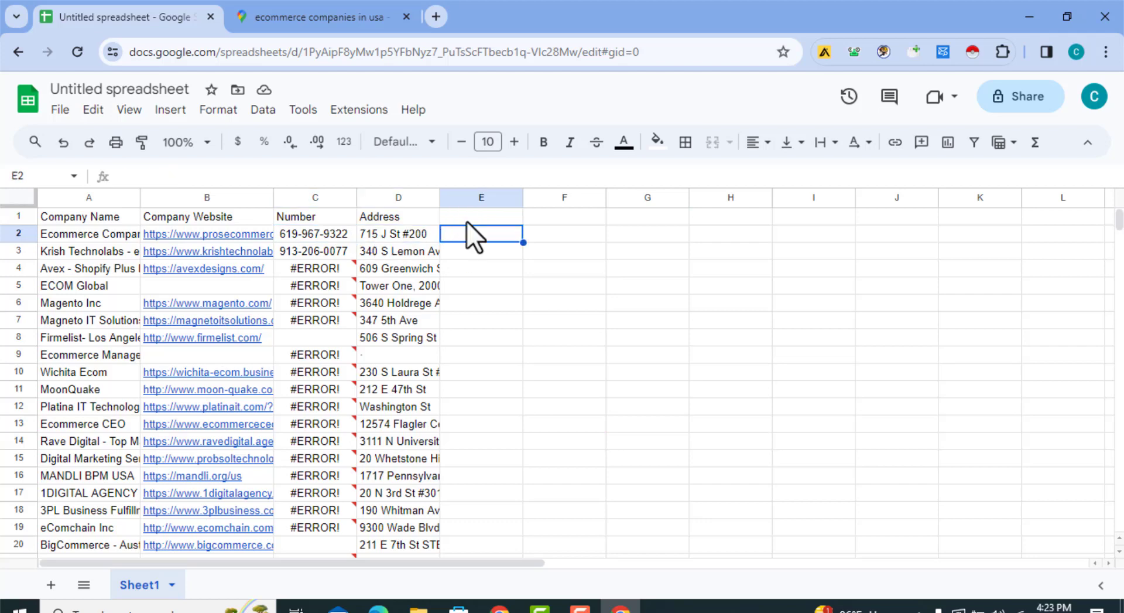
click(557, 219)
click(643, 223)
click(729, 216)
click(828, 221)
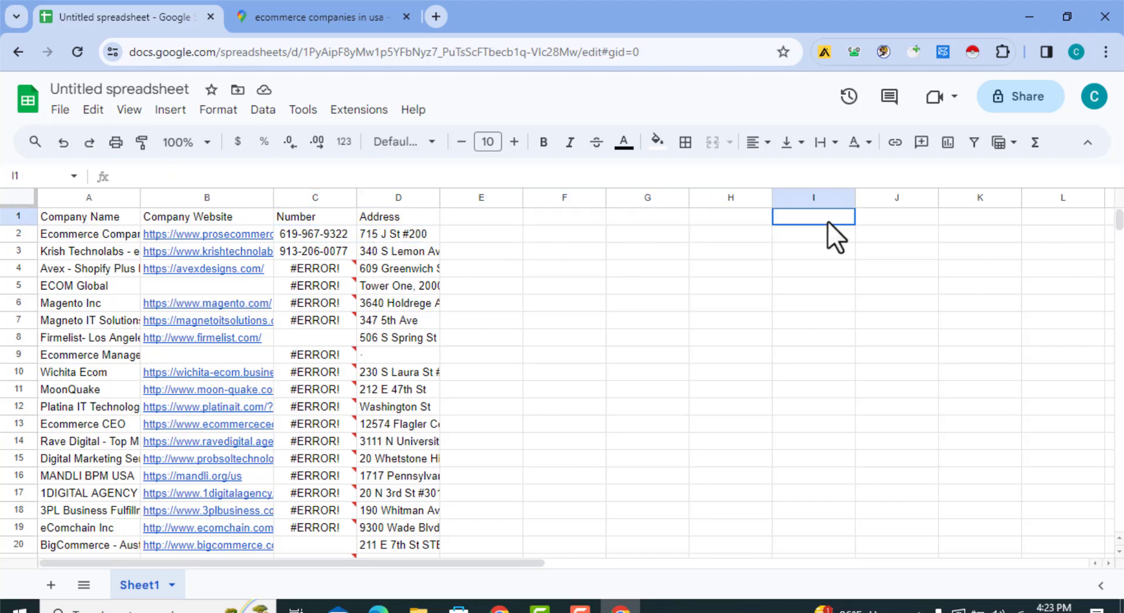
click(873, 218)
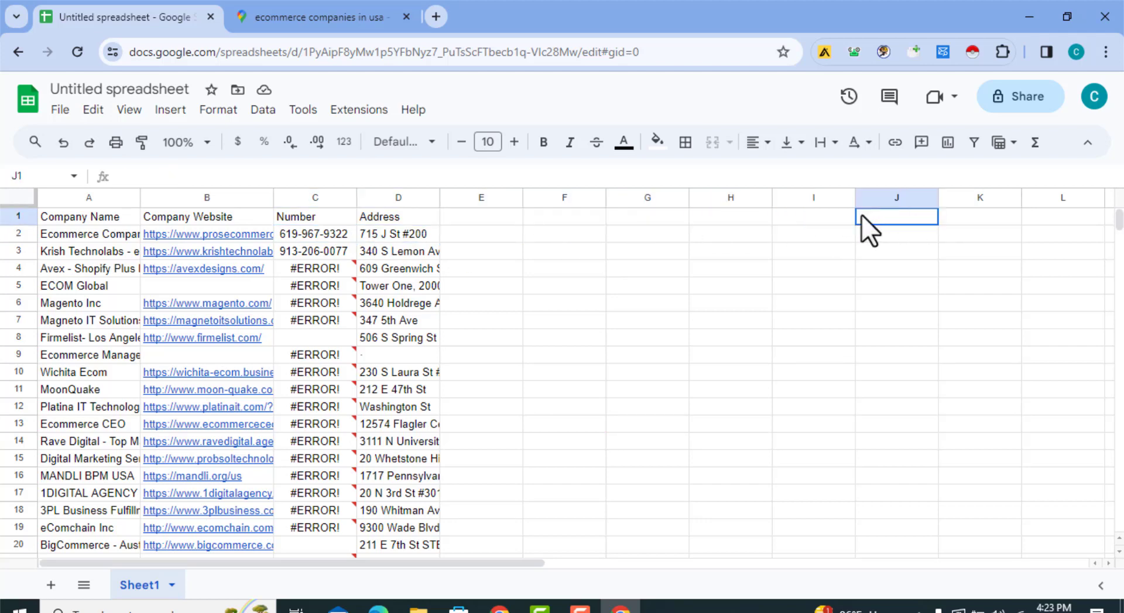
click(479, 222)
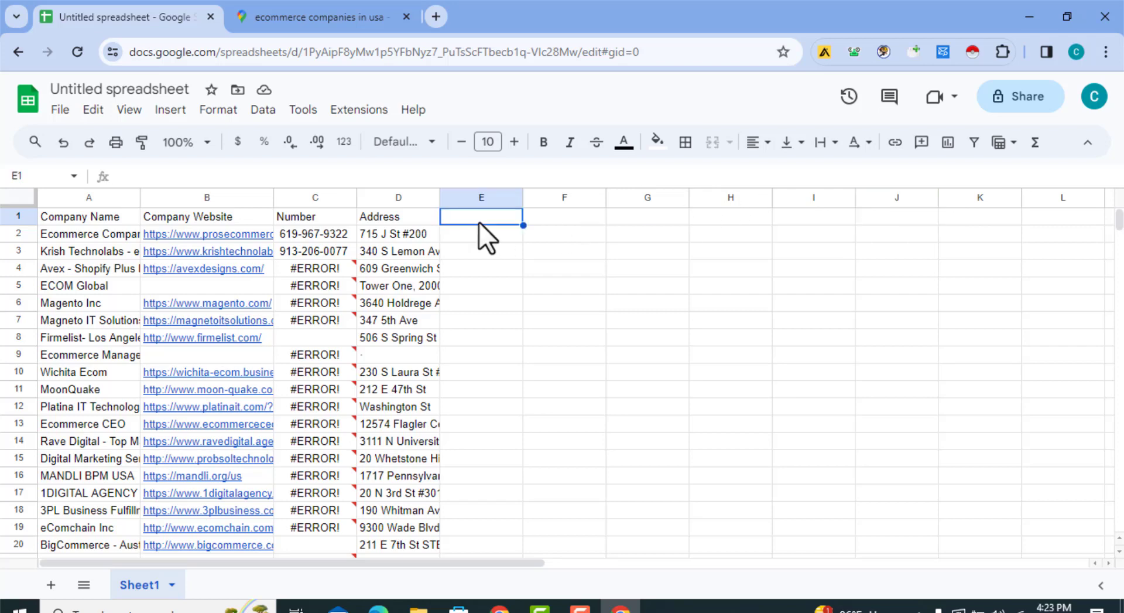
click(581, 220)
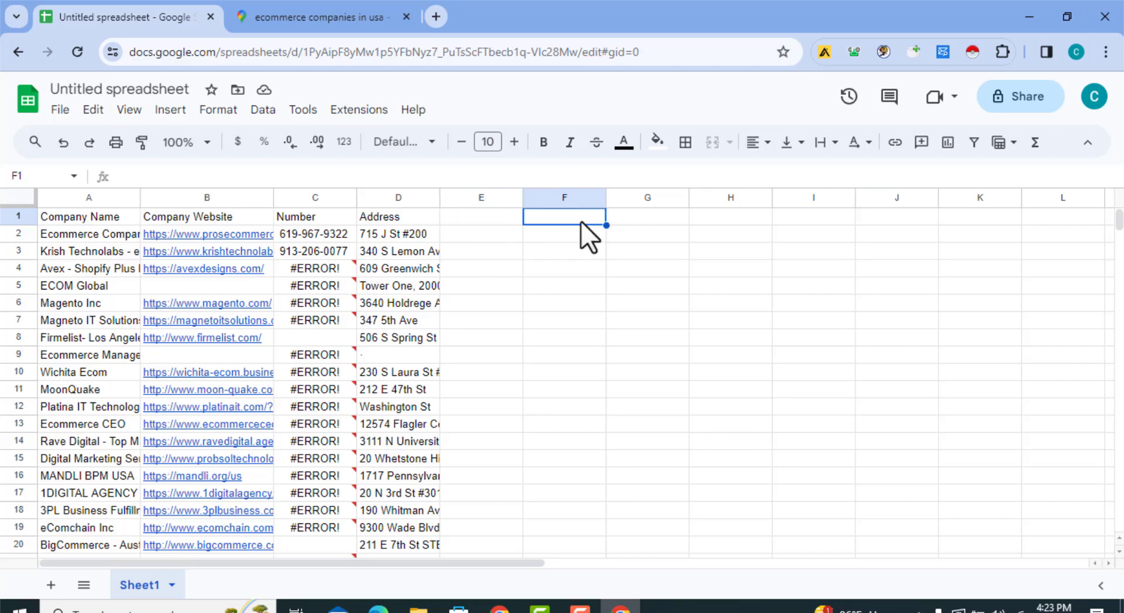
click(631, 218)
click(725, 218)
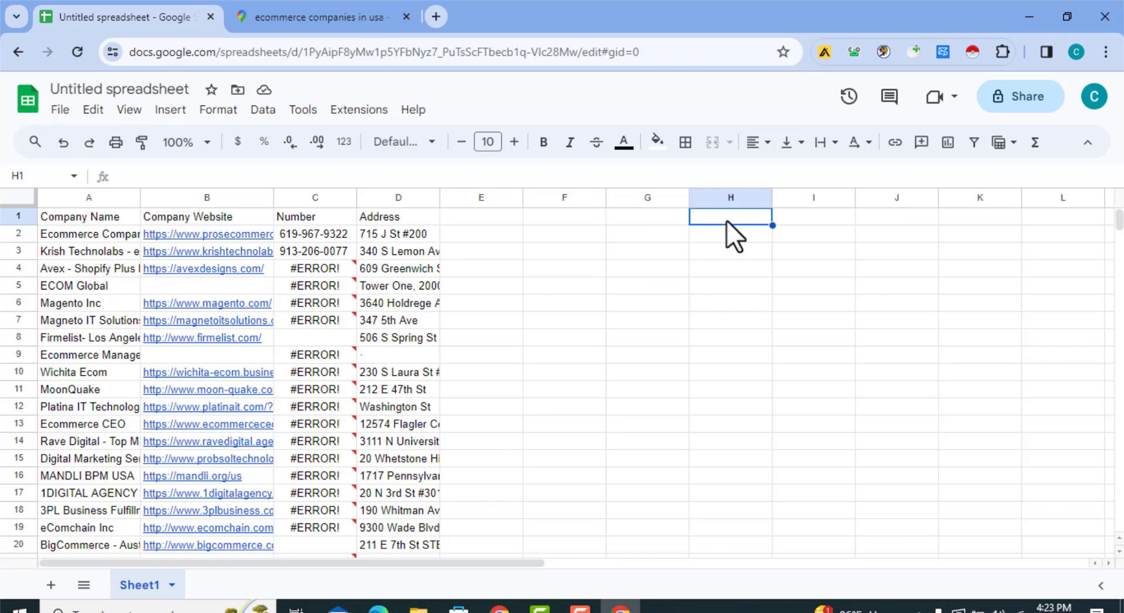
click(480, 239)
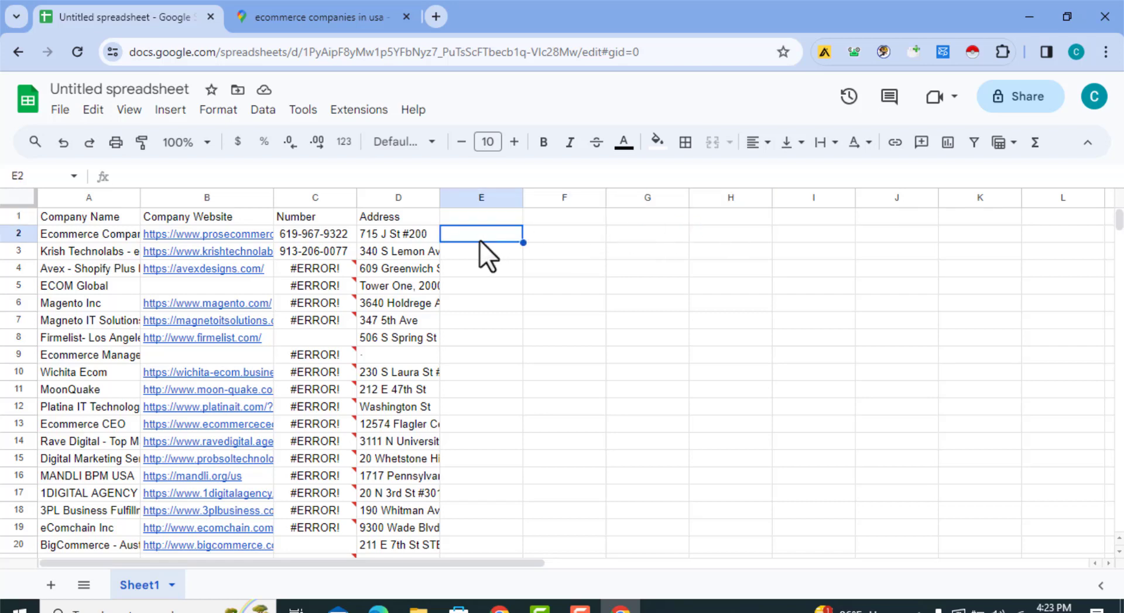
click(479, 249)
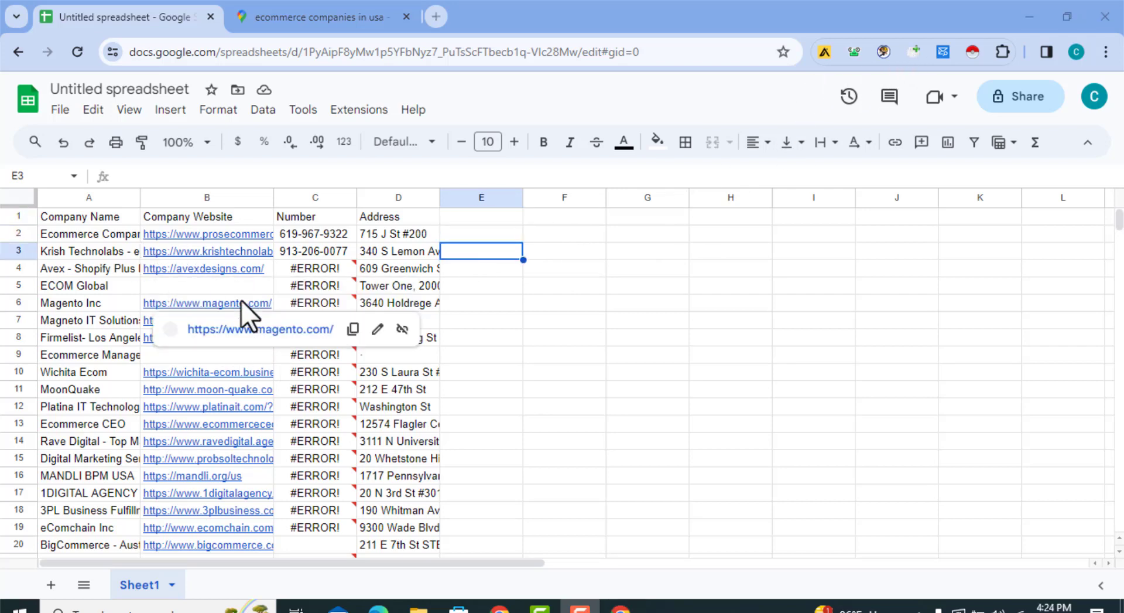
click(367, 250)
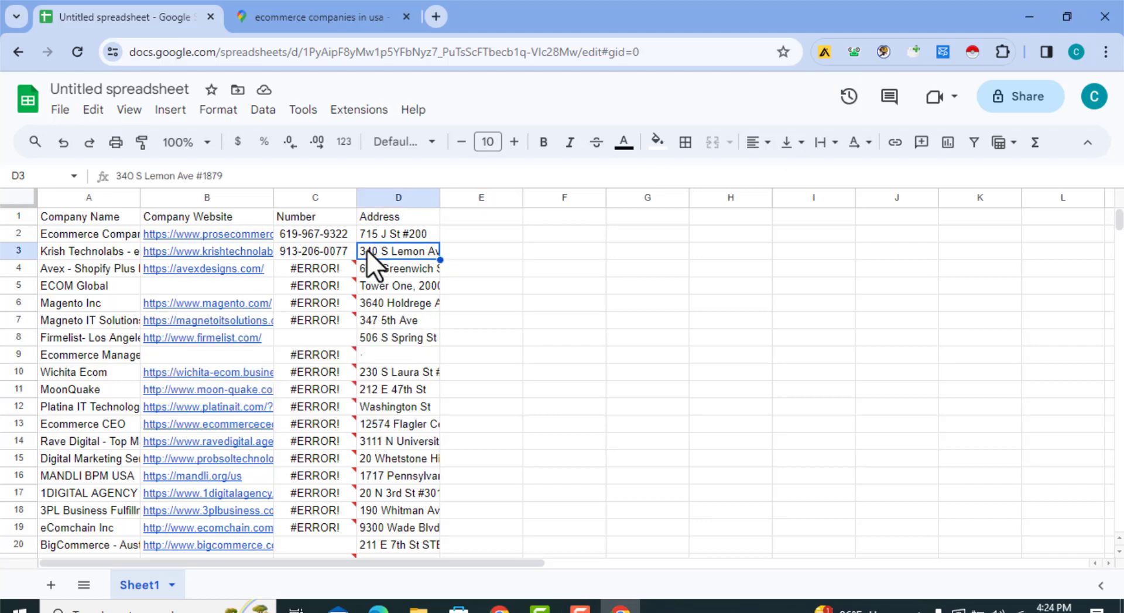
click(182, 199)
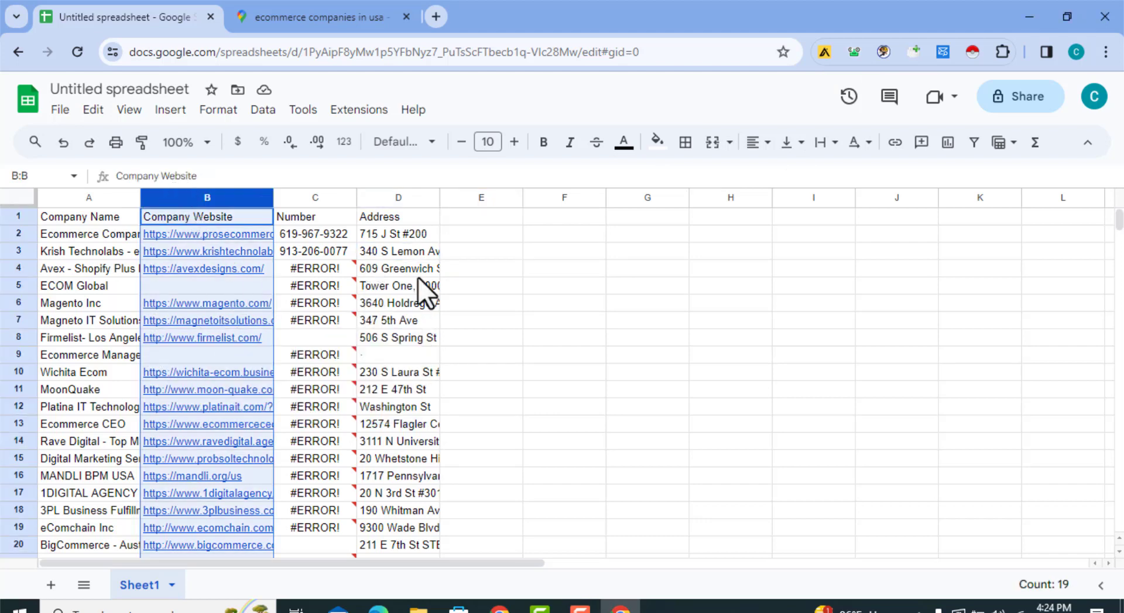
click(384, 270)
click(212, 198)
click(202, 232)
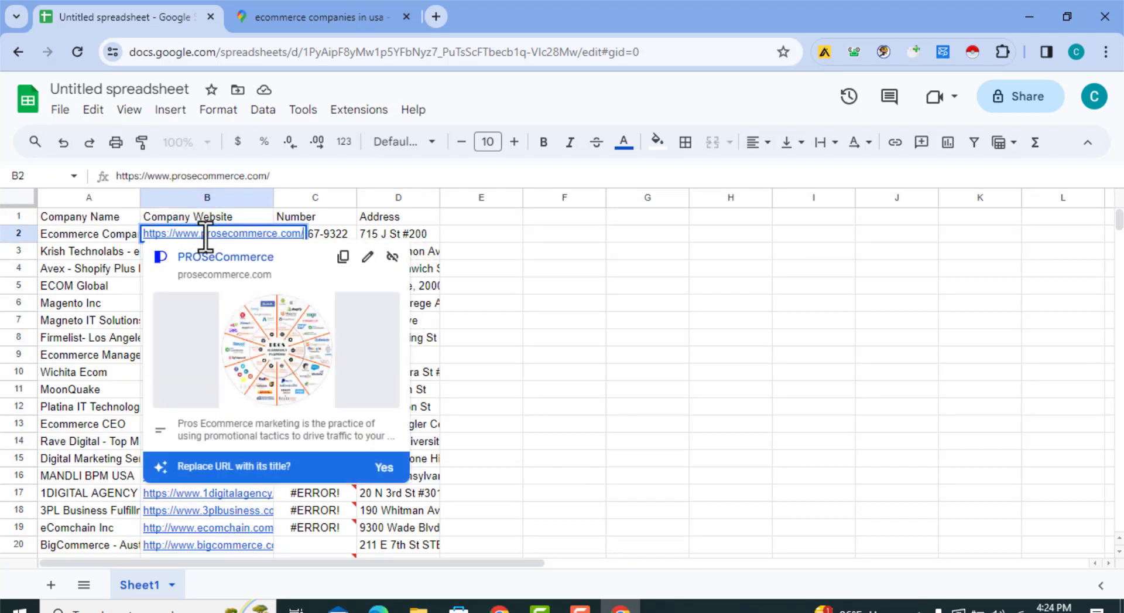
drag(205, 234, 148, 235)
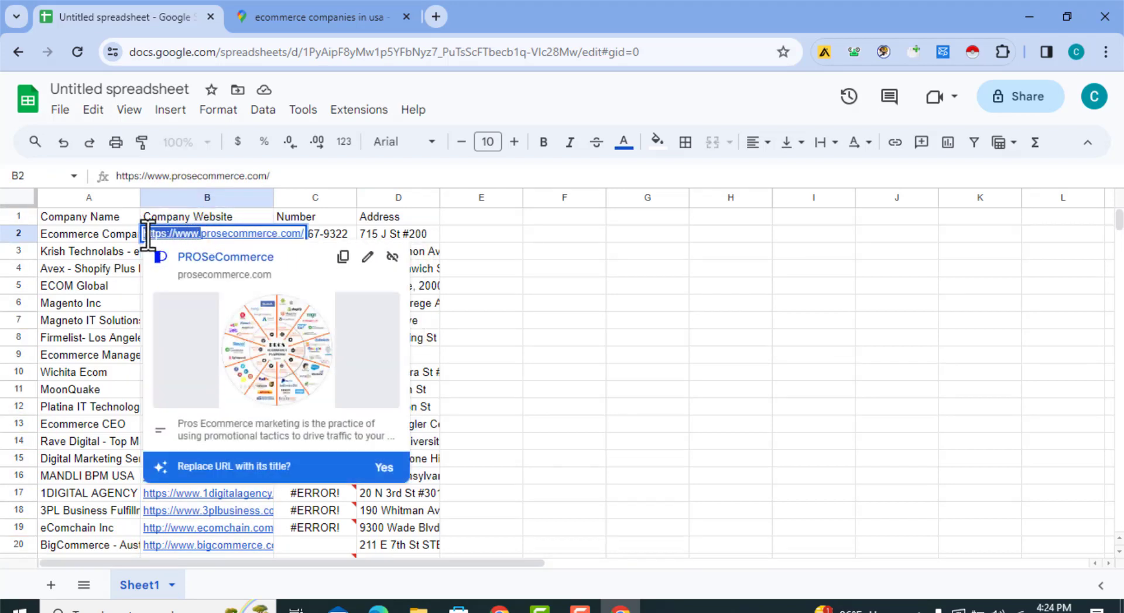
click(473, 237)
click(222, 197)
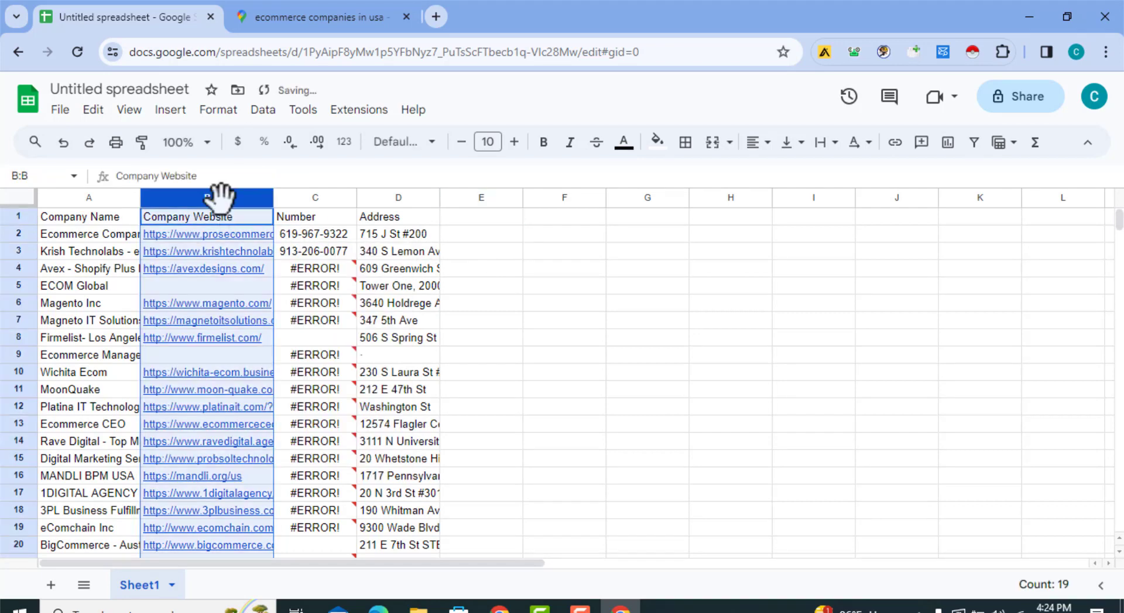
click(609, 304)
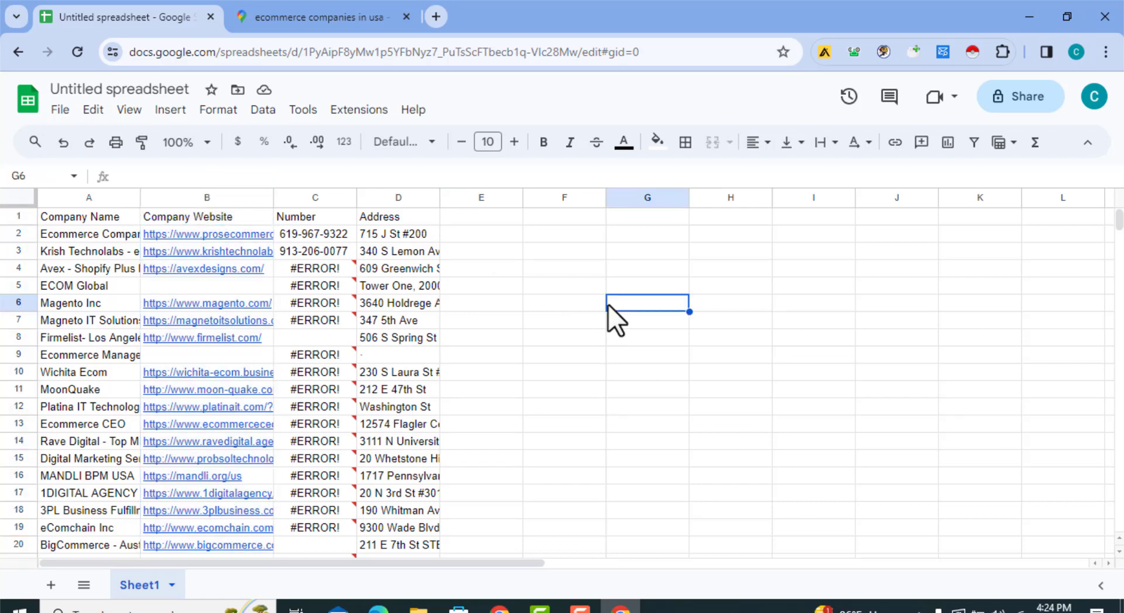
text(cn)
text(tr)
key(BackSpace)
key(BackSpace)
key(BackSpace)
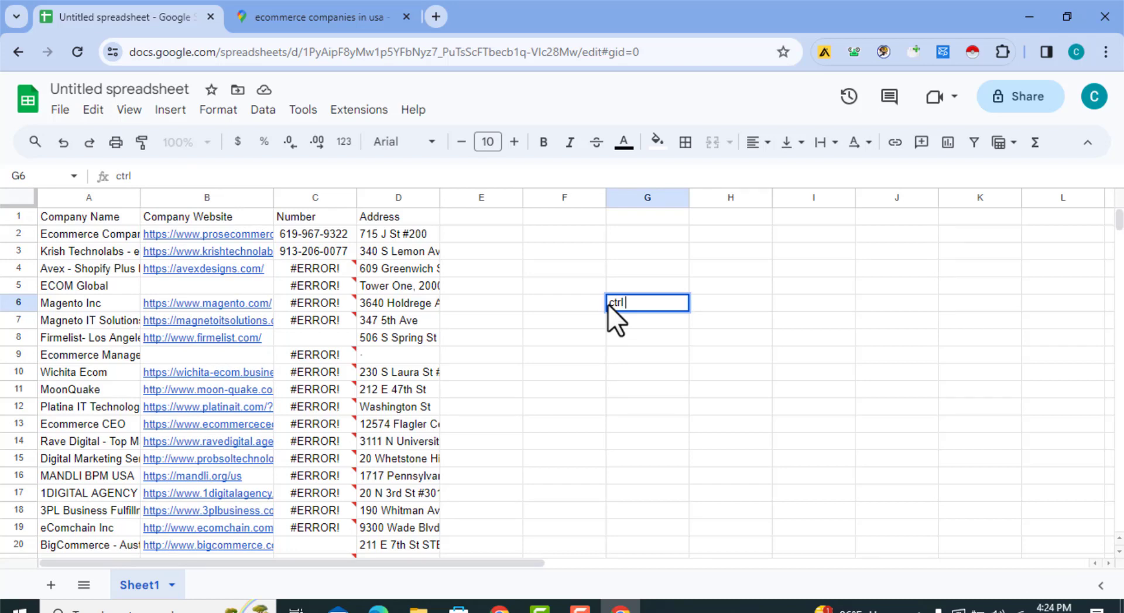
text(trl +H)
key(BackSpace)
key(BackSpace)
key(BackSpace)
key(BackSpace)
key(BackSpace)
key(BackSpace)
key(BackSpace)
key(BackSpace)
click(240, 196)
key(ctrl+h)
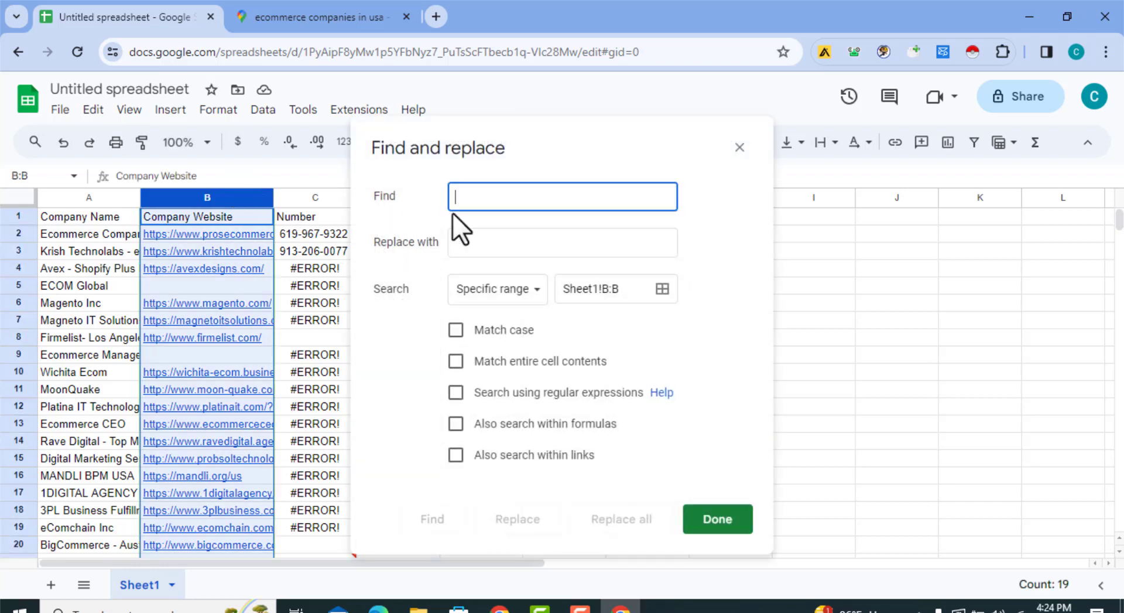
text(https://www.)
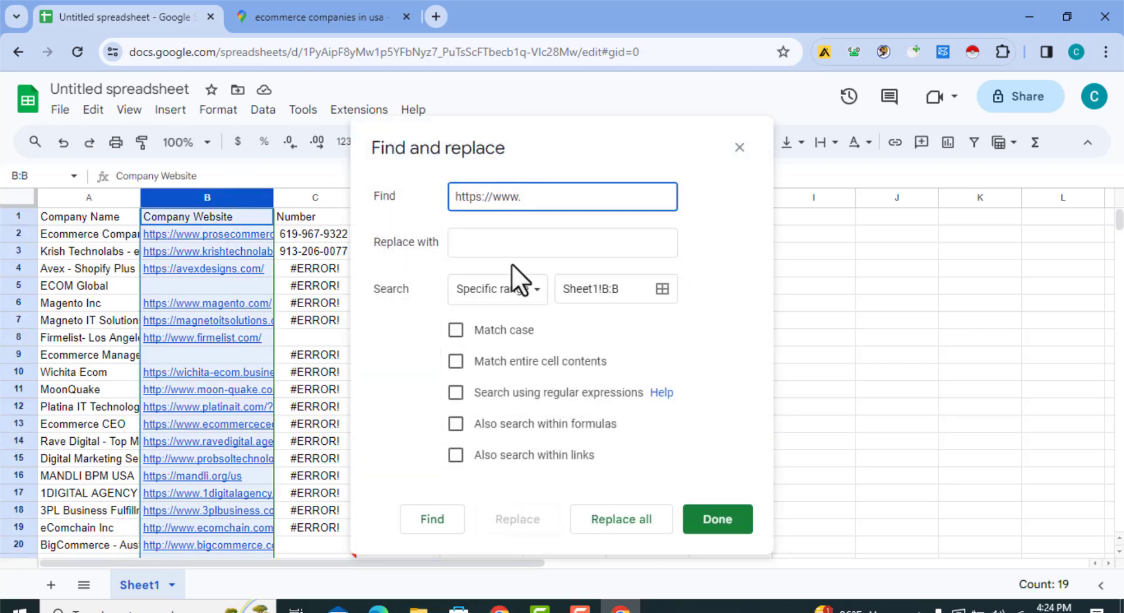
click(626, 519)
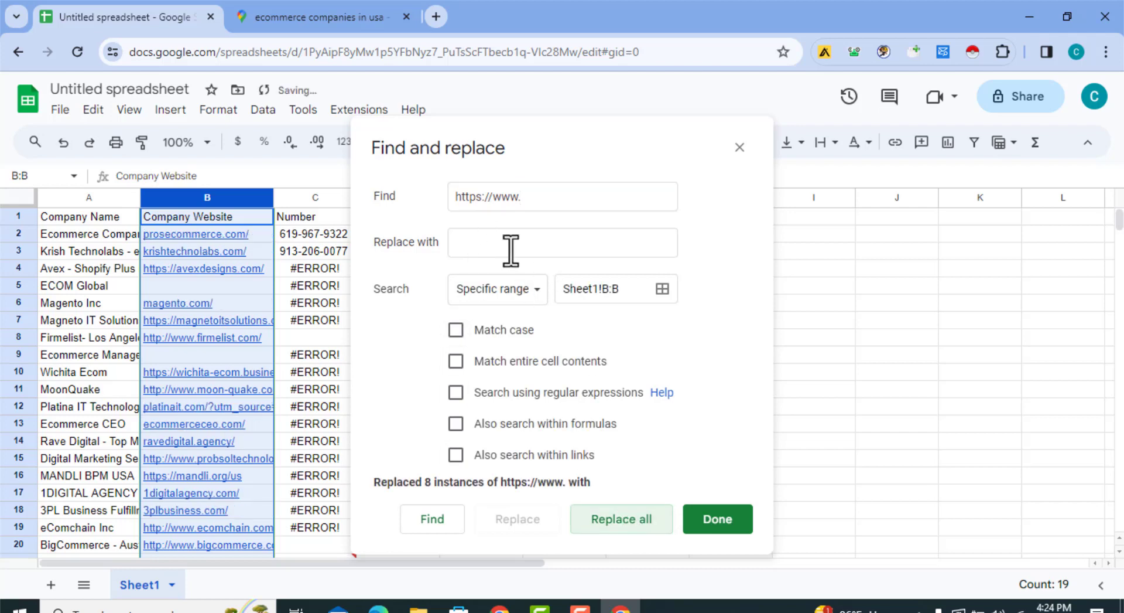
click(506, 198)
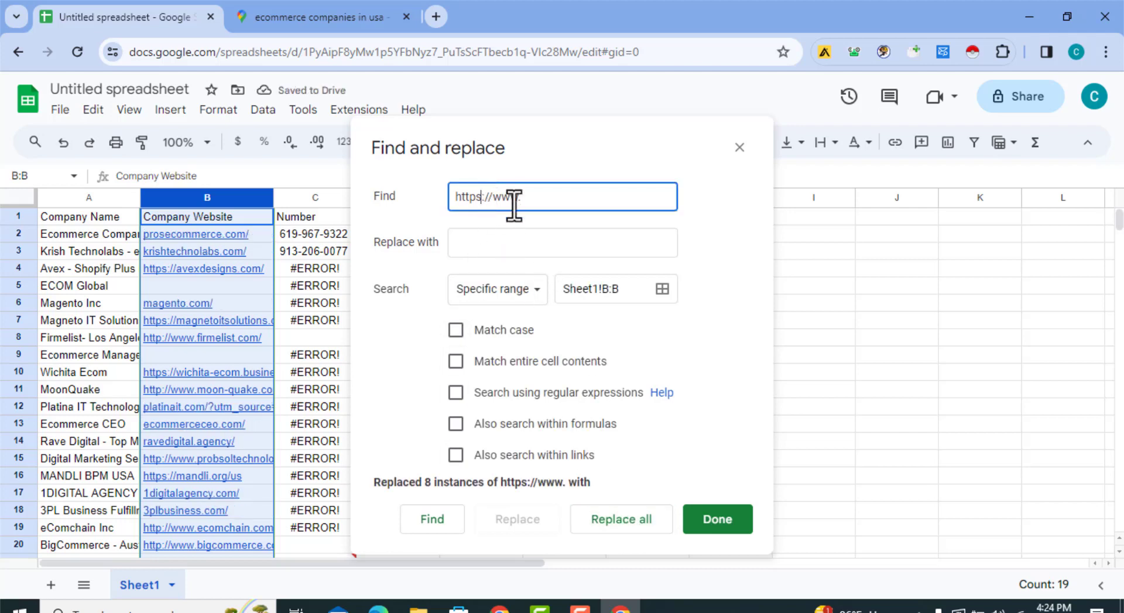
key(BackSpace)
click(618, 527)
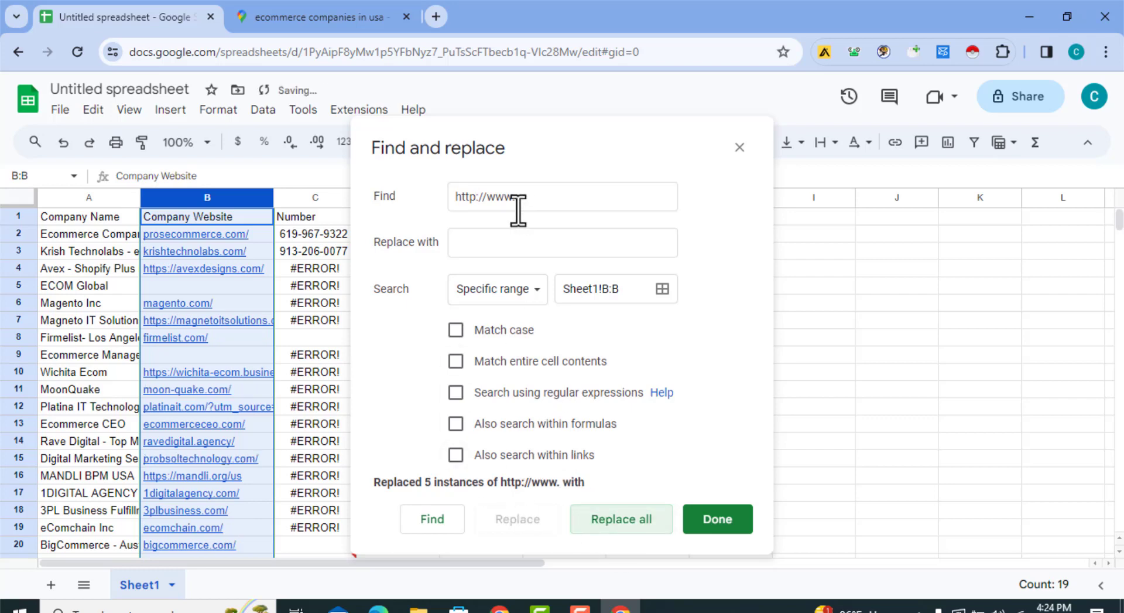
drag(517, 198, 492, 203)
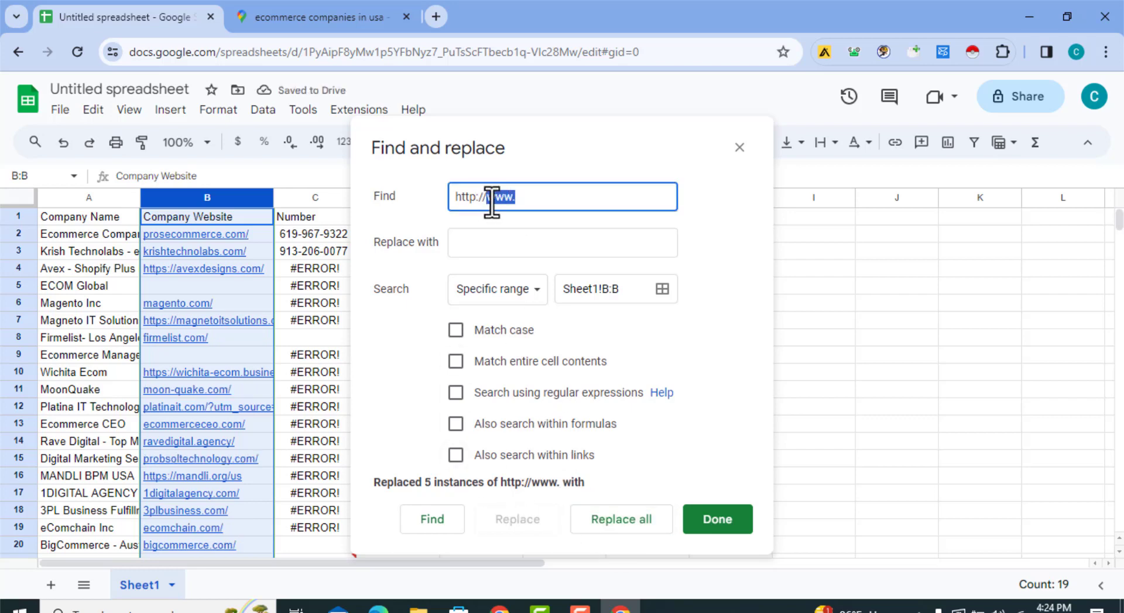
key(BackSpace)
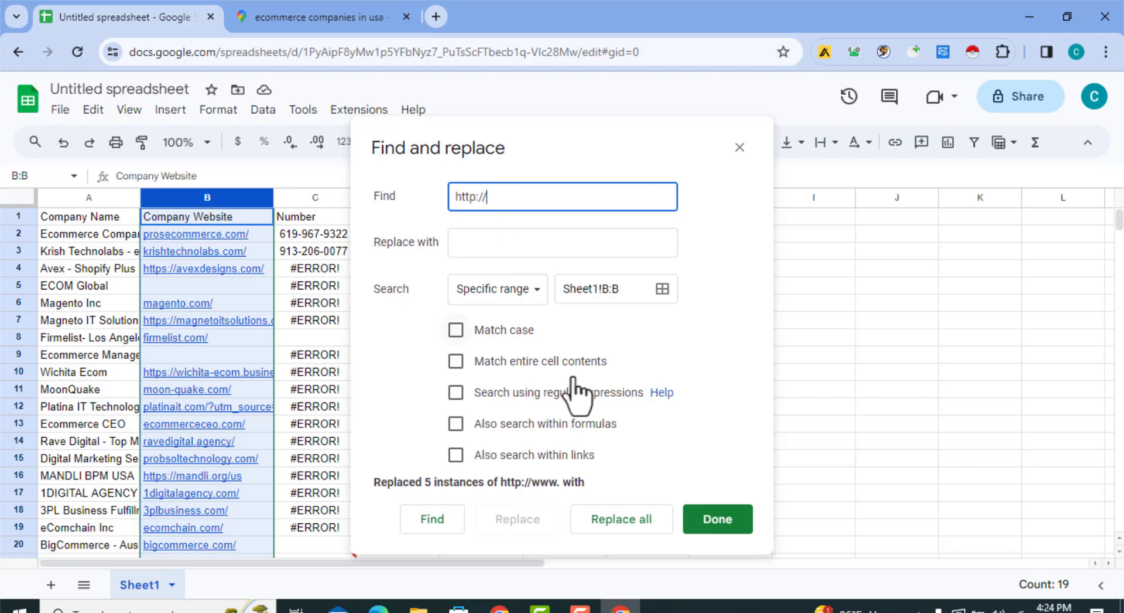
click(616, 522)
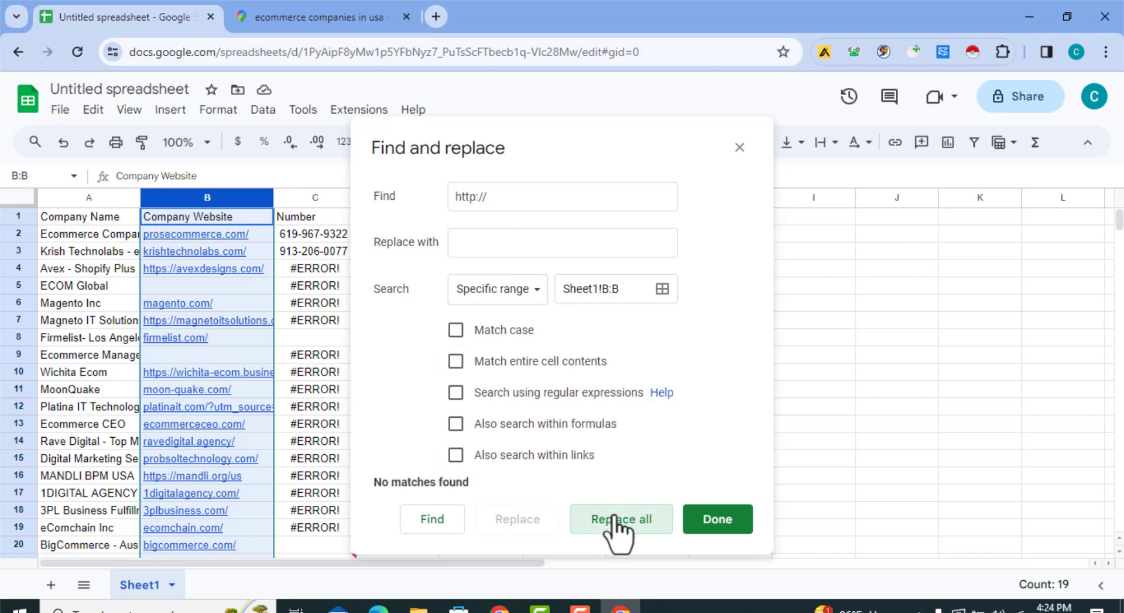
click(476, 197)
text(s)
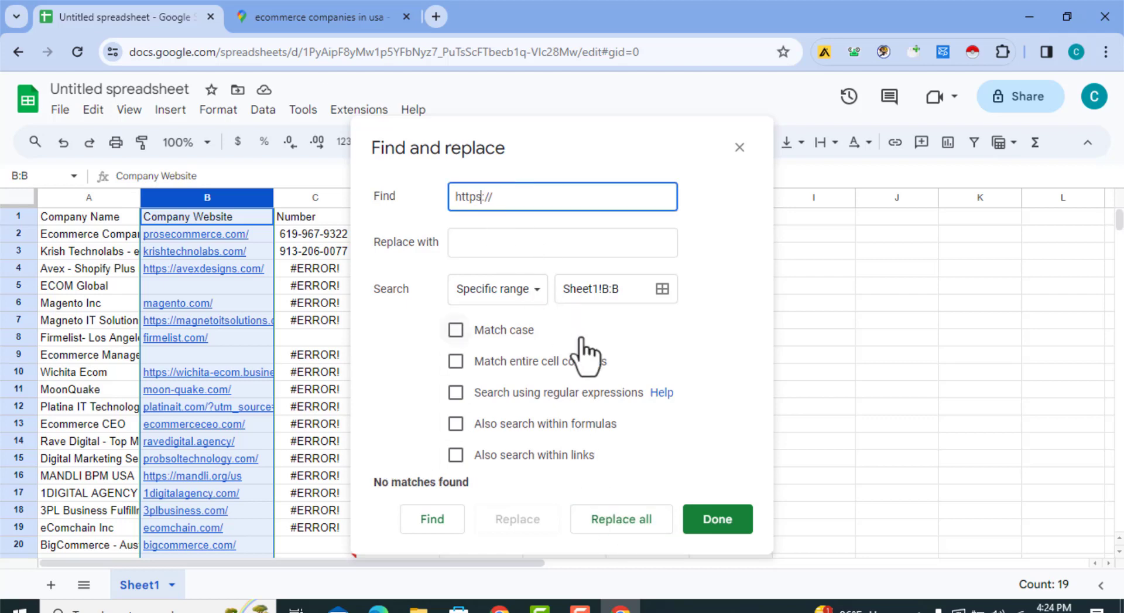
click(615, 521)
click(492, 197)
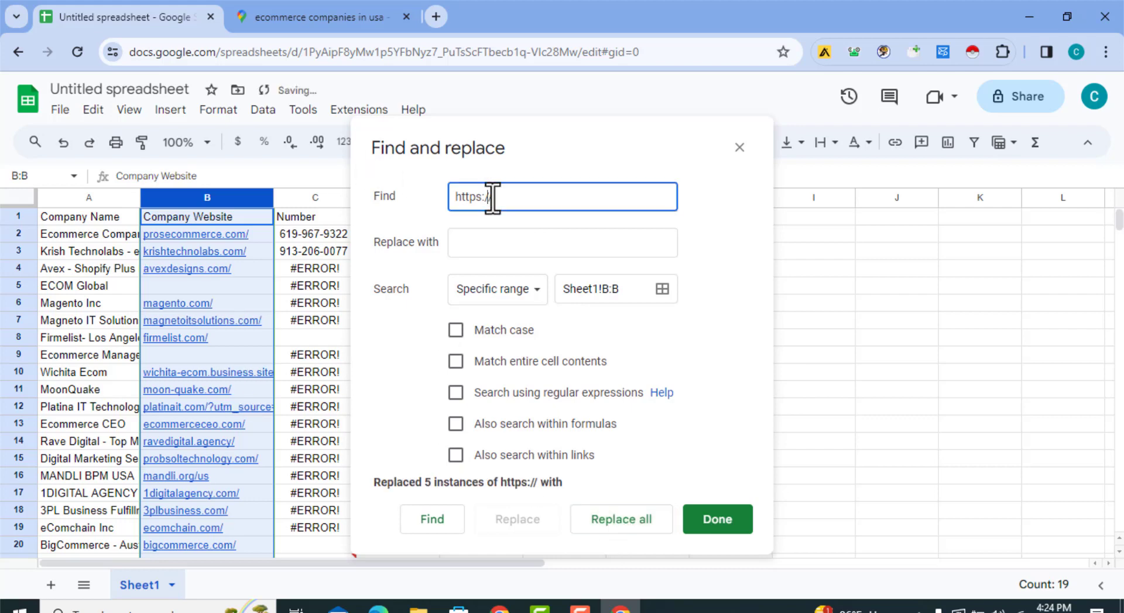
double_click(492, 197)
text(www.)
click(614, 523)
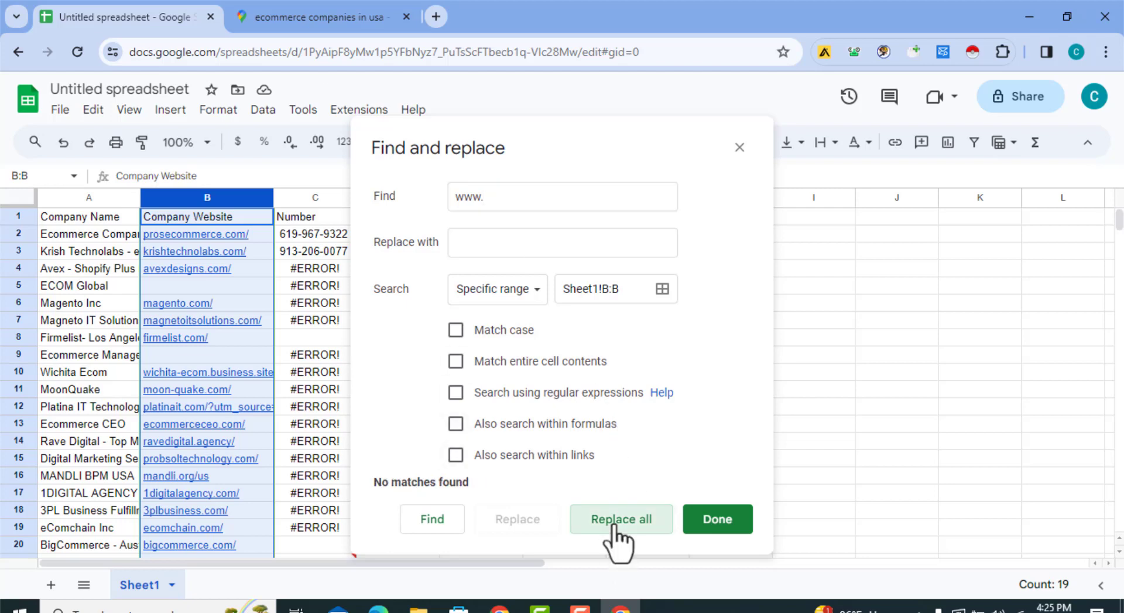
click(721, 520)
click(715, 386)
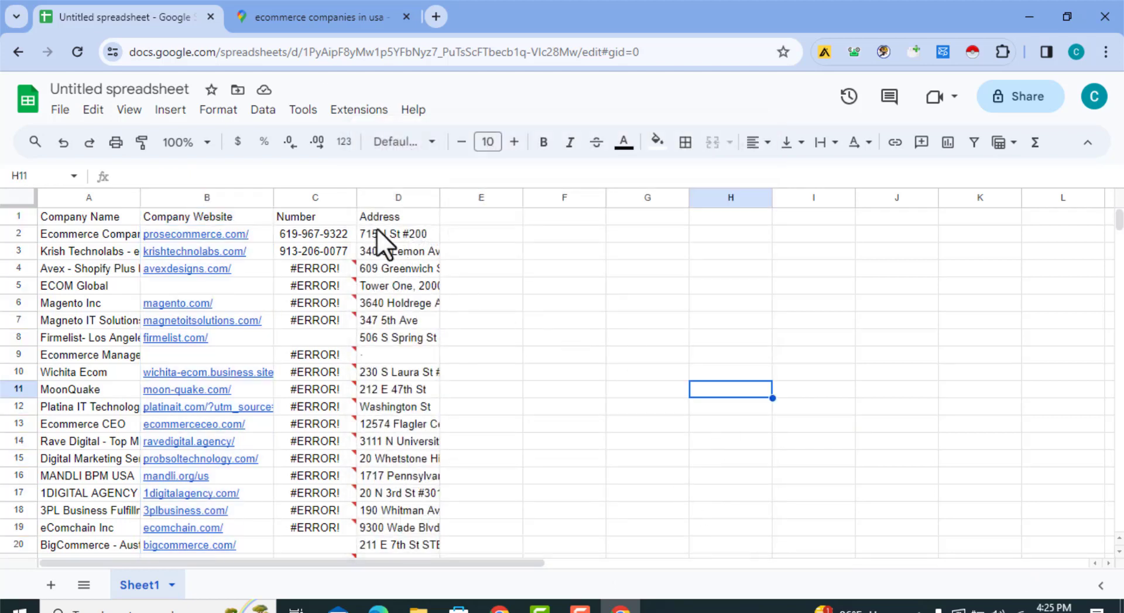
Step: Insert four blank columns to the right of columns C through F
drag(315, 196, 585, 223)
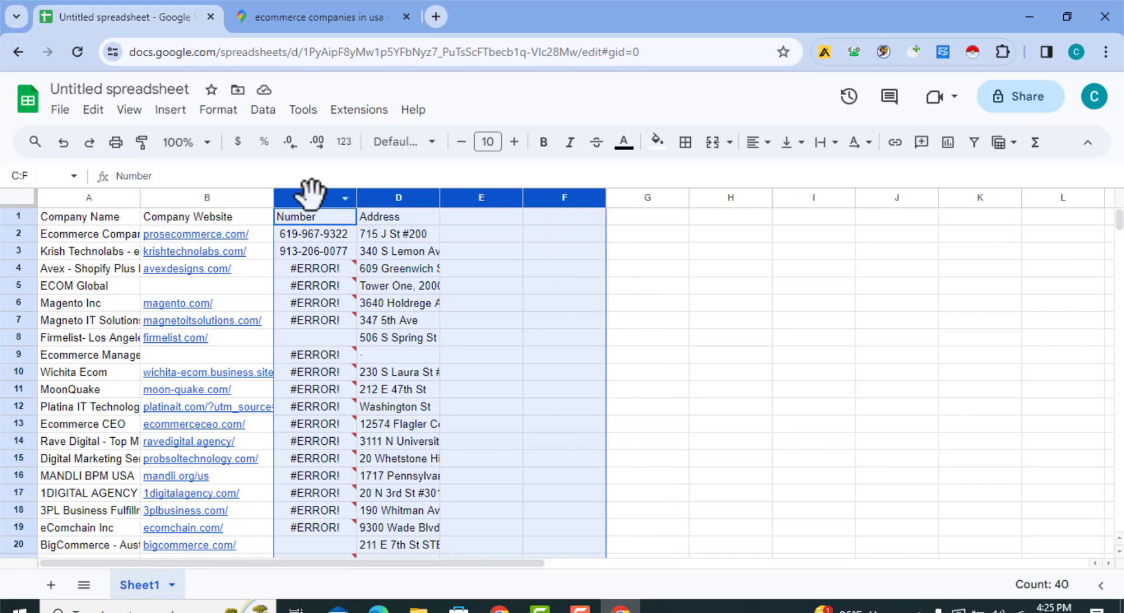
right_click(309, 192)
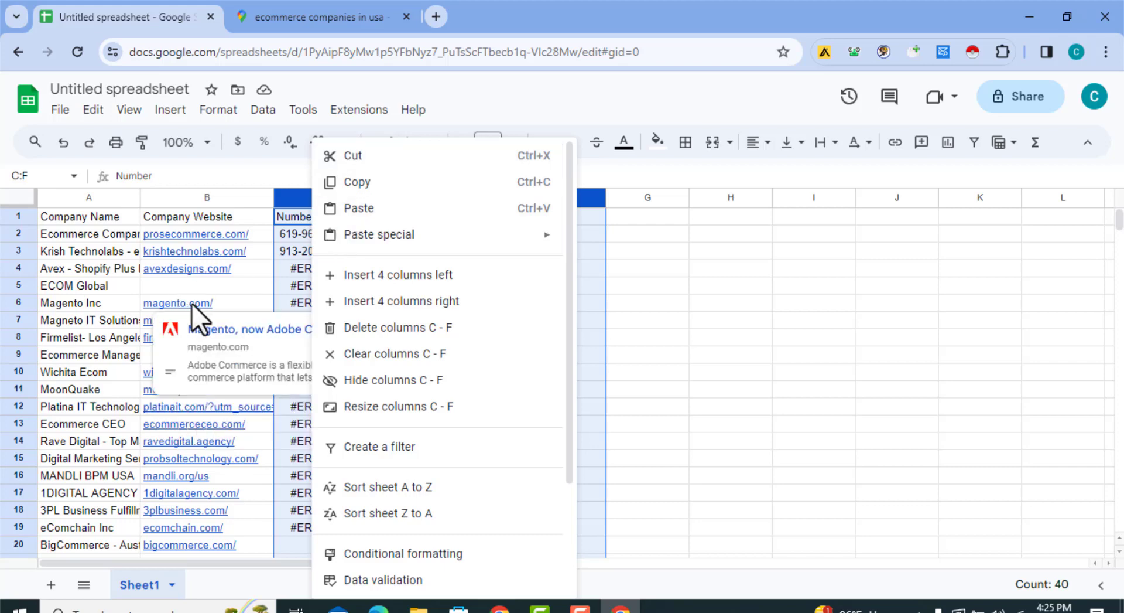
click(444, 302)
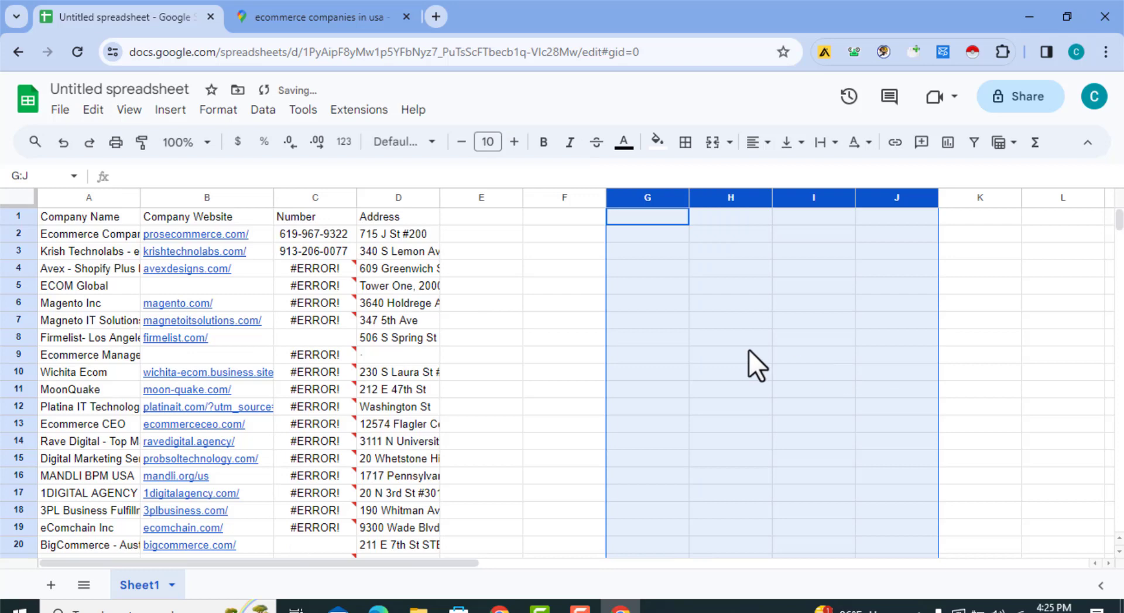
Step: Undo the last column insertion and insert four blank columns before the Number column instead
key(ctrl+z)
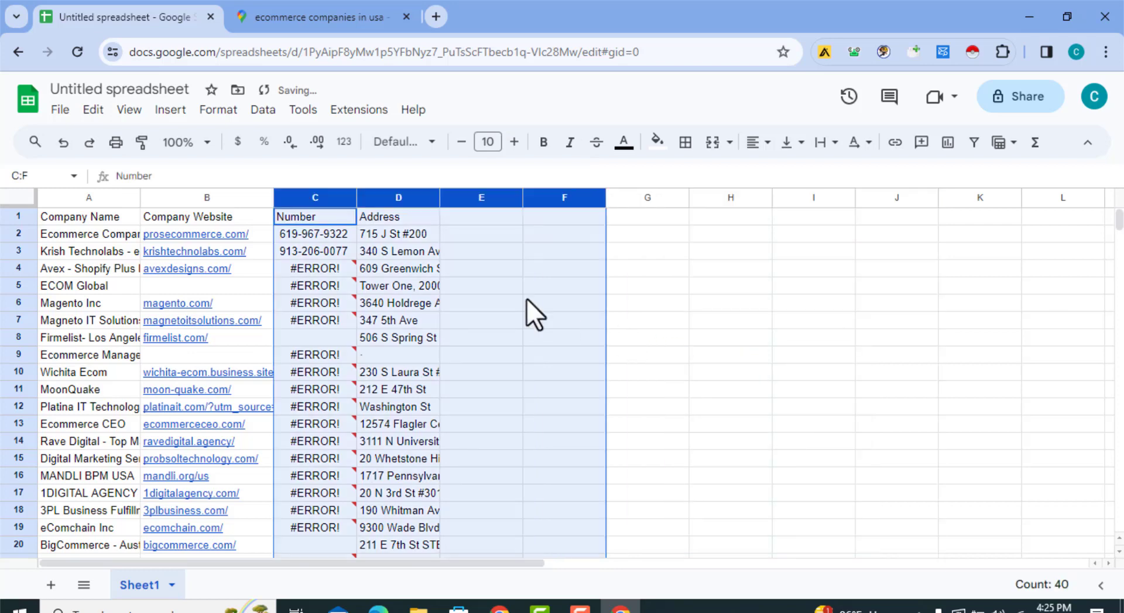
right_click(305, 199)
click(410, 276)
click(482, 251)
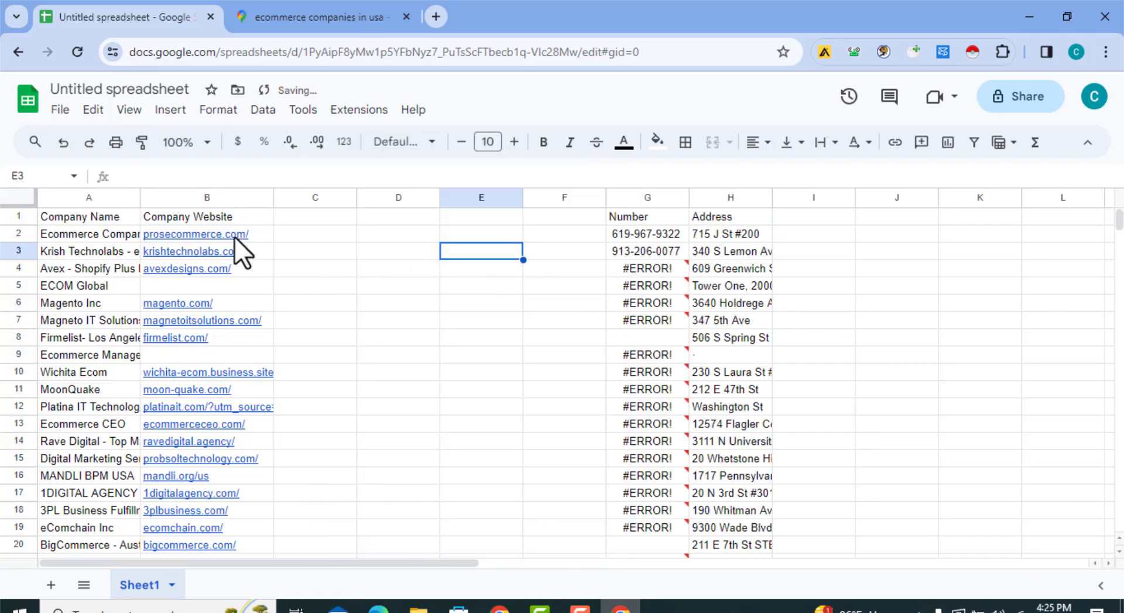
Step: Split the Company Website column into separate columns using / as the custom separator
click(184, 197)
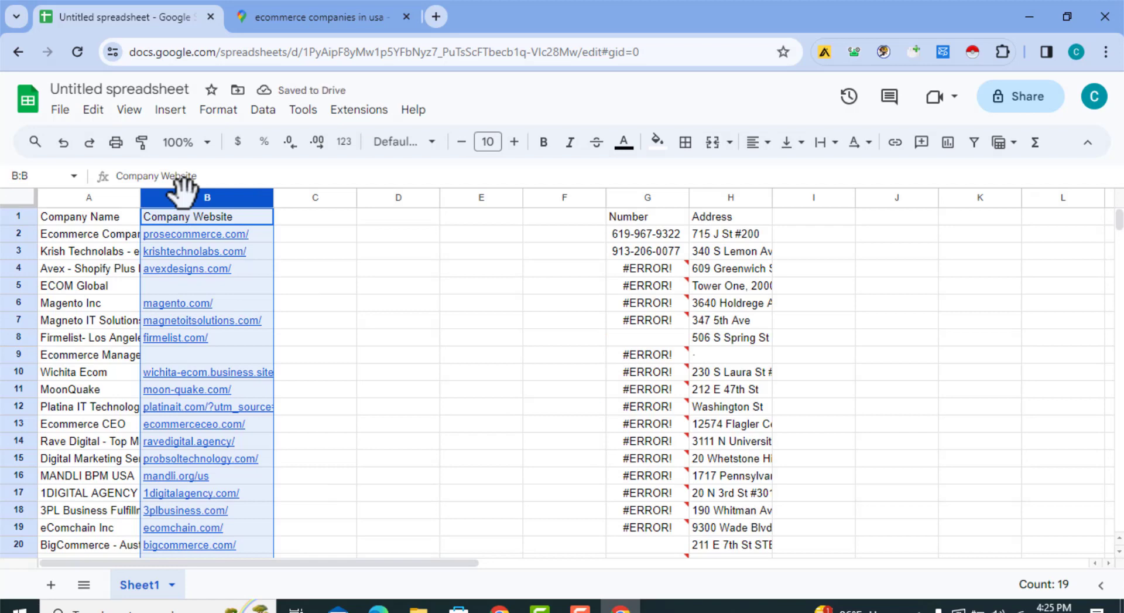
click(265, 112)
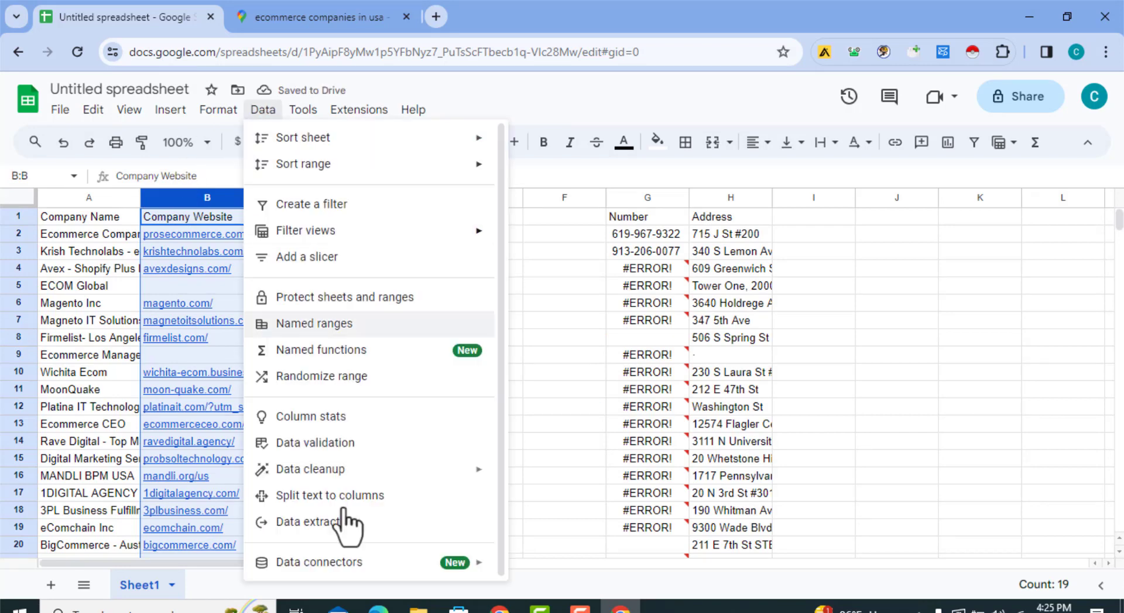
click(367, 502)
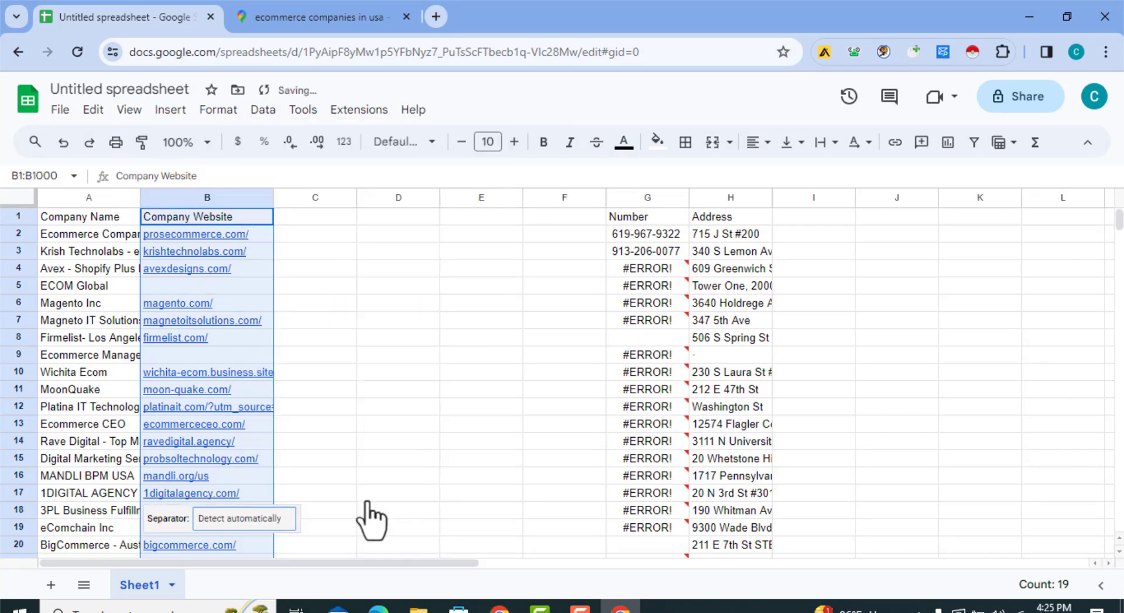
click(287, 517)
click(299, 581)
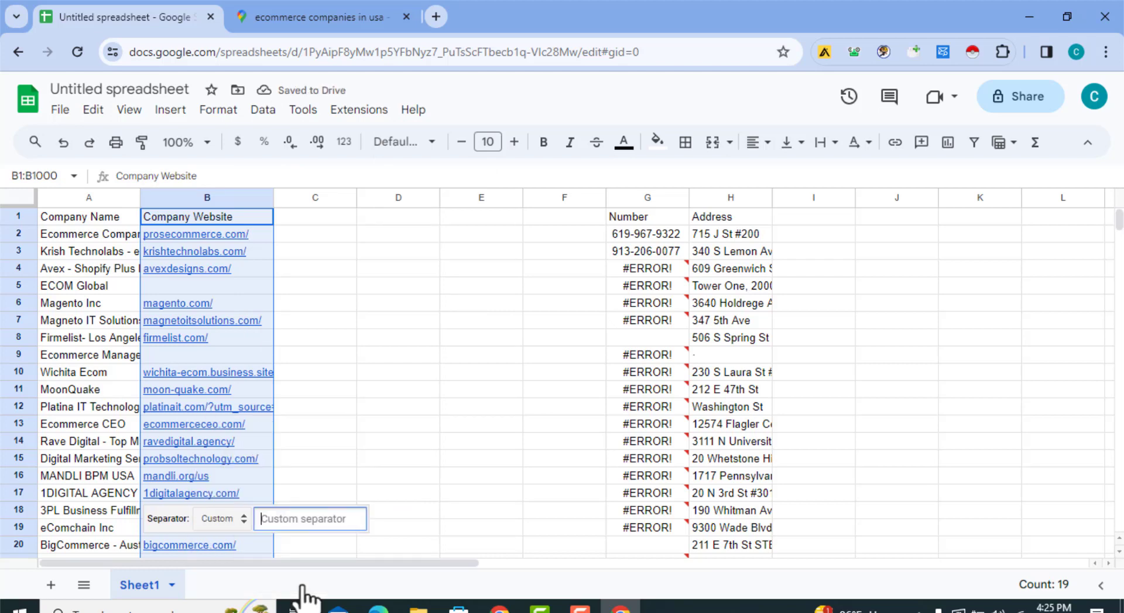
text(/)
click(410, 375)
Step: Clear the leftover split text from columns C through F
click(351, 200)
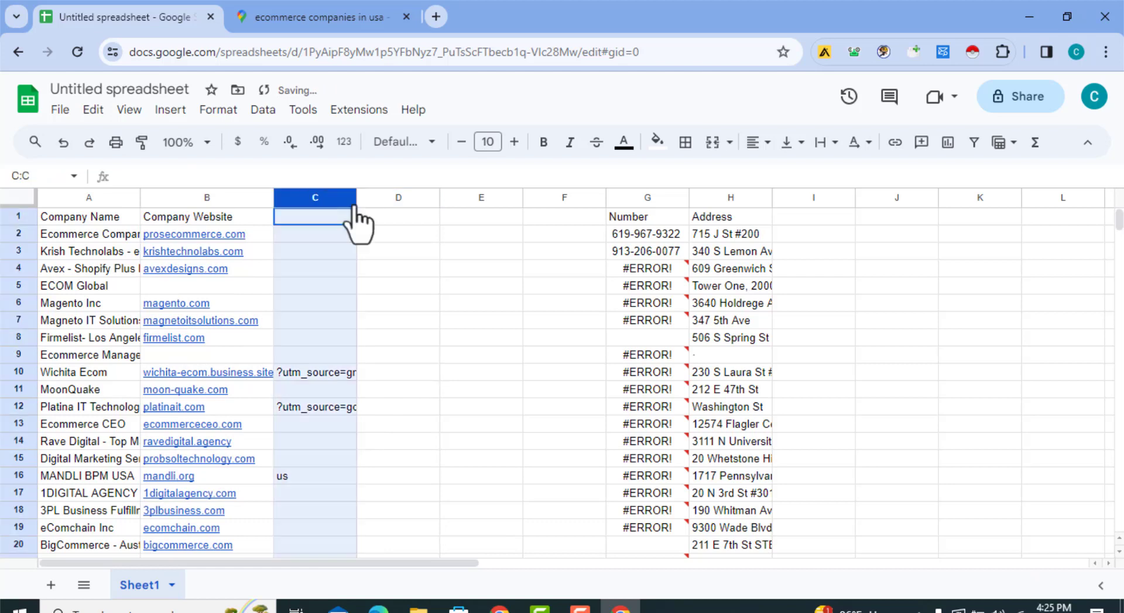
drag(354, 206, 574, 189)
key(Delete)
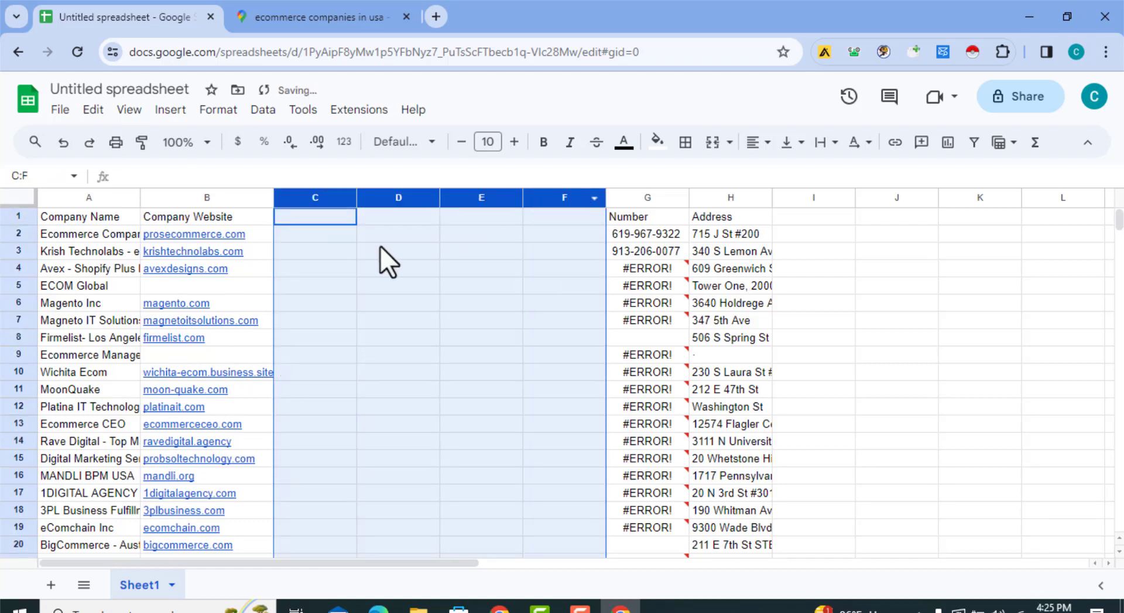
click(378, 246)
Step: Enter the headers Contact Name, Title, E-mail and Linkedin in cells C1 through F1
click(318, 215)
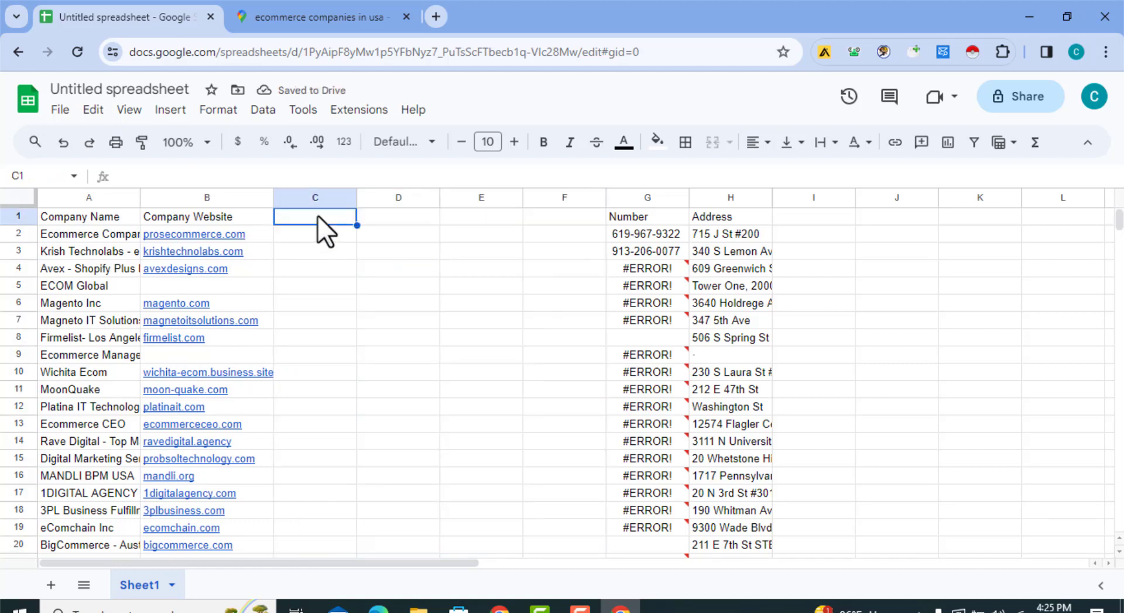
text(Contact)
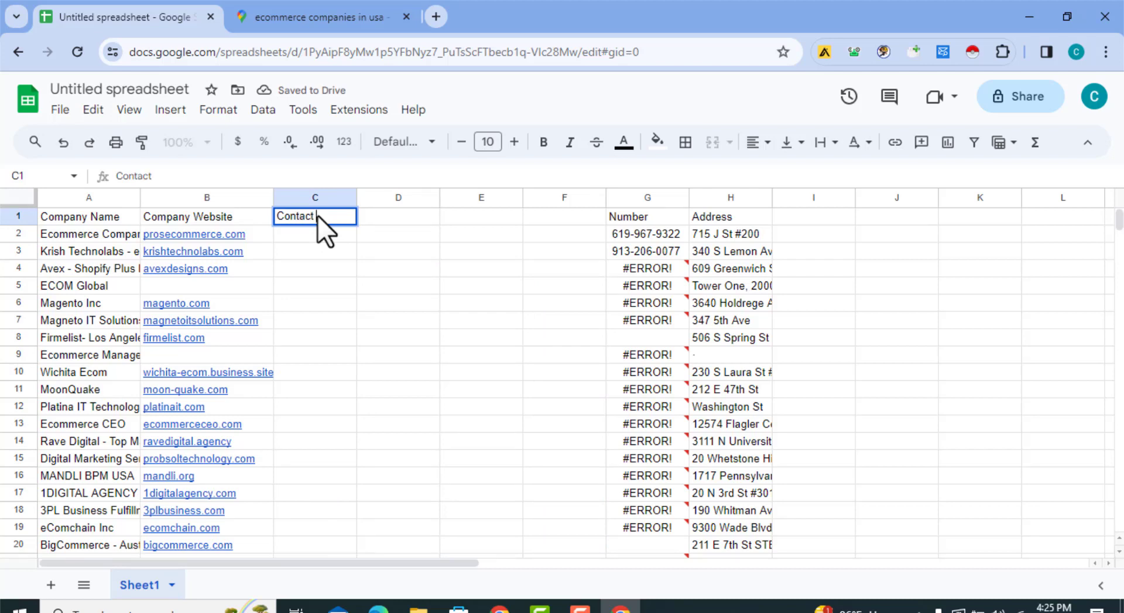
text( Name)
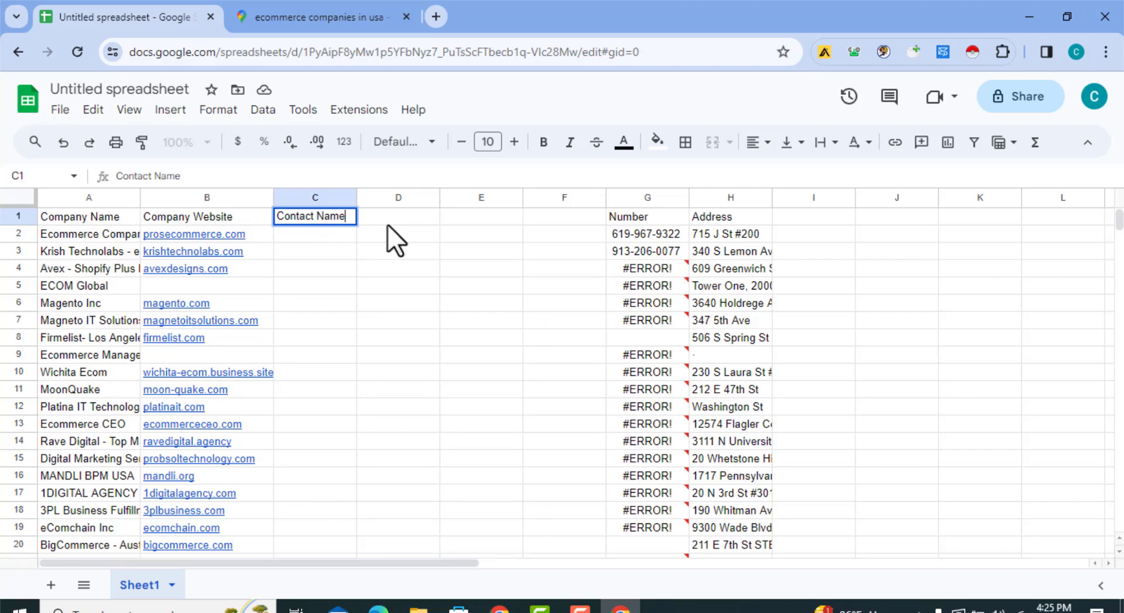
click(387, 223)
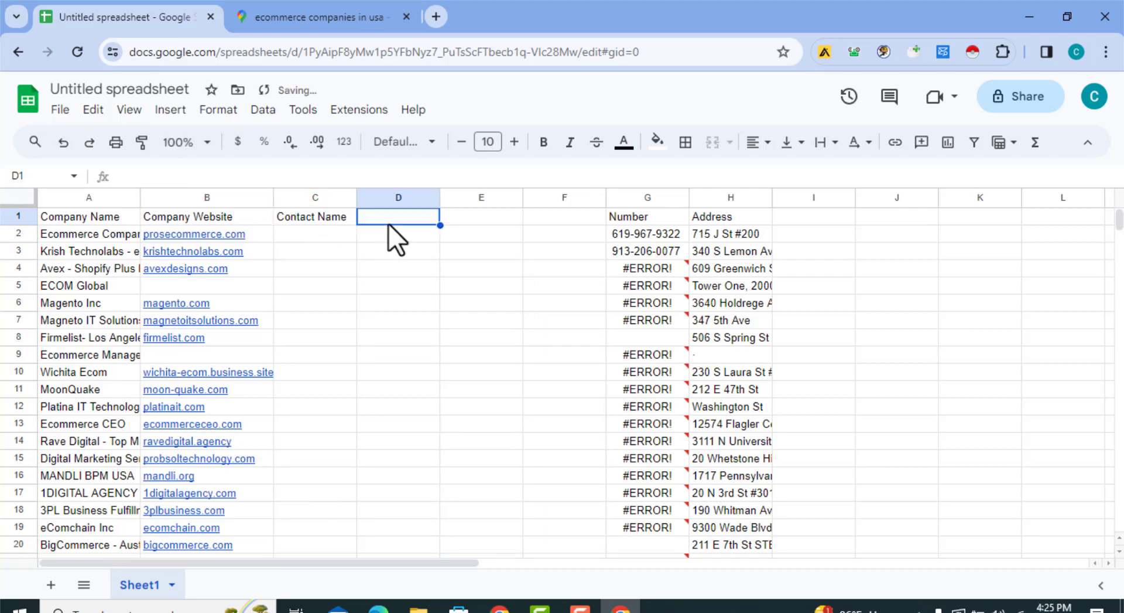
text(Title)
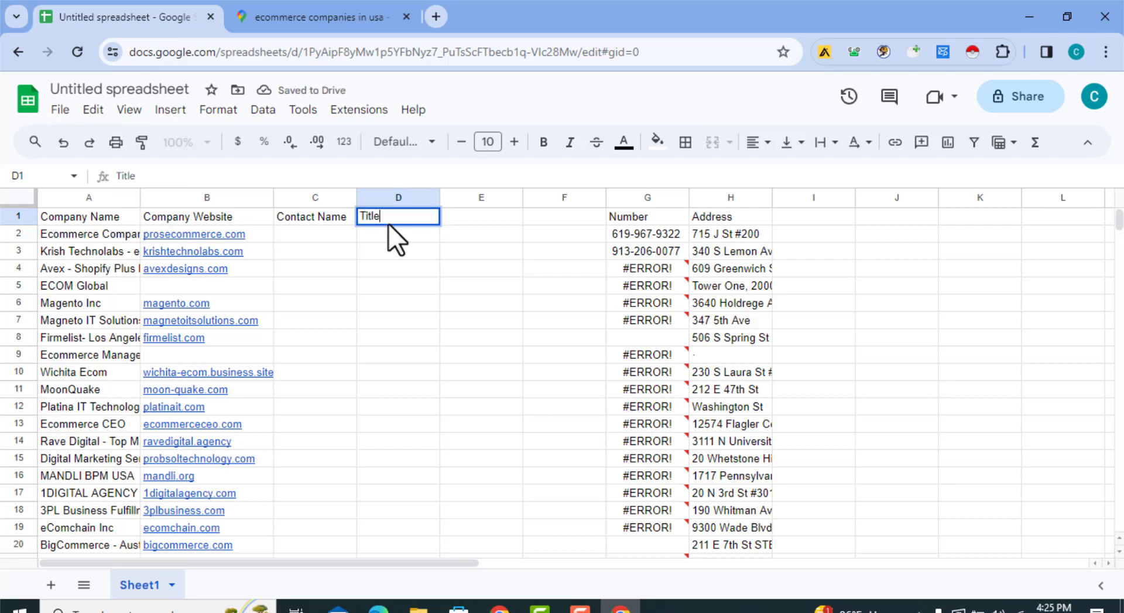
click(473, 222)
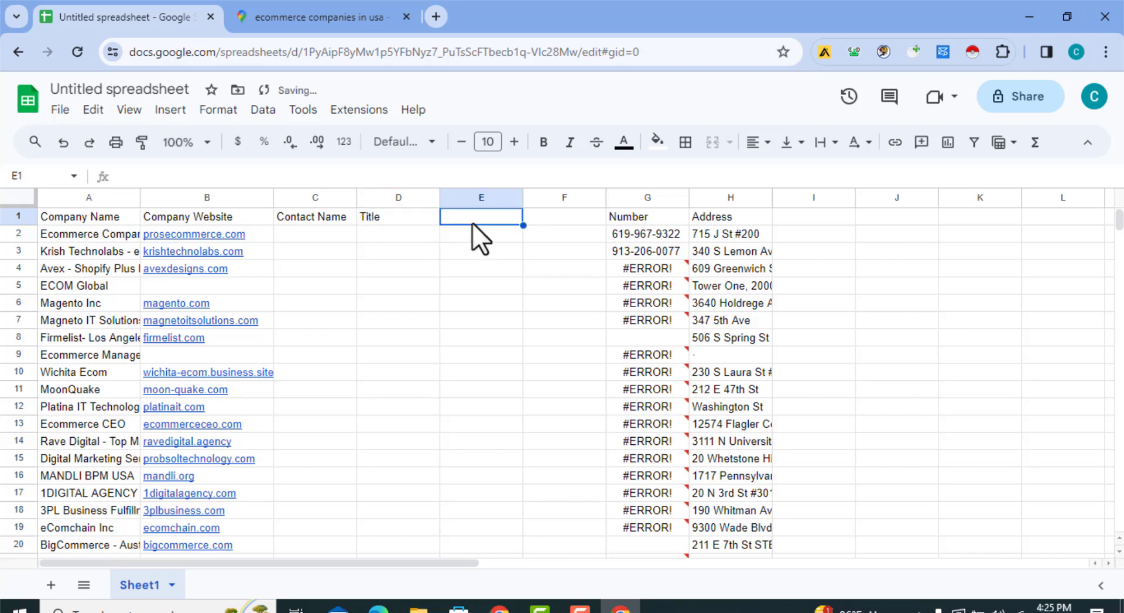
text(E-mail)
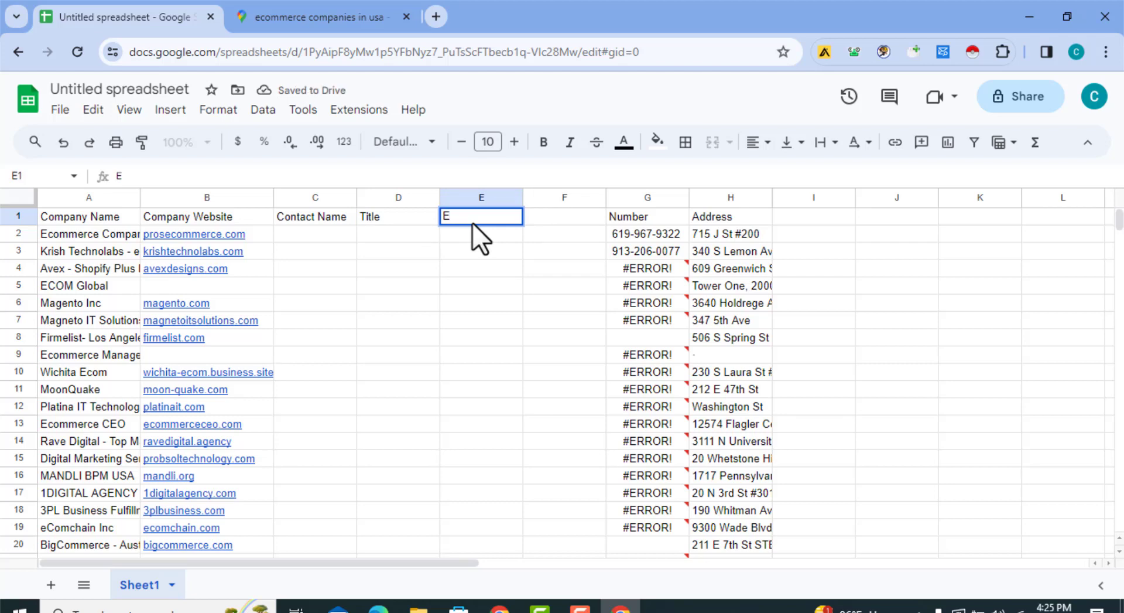
click(534, 219)
text(Lin)
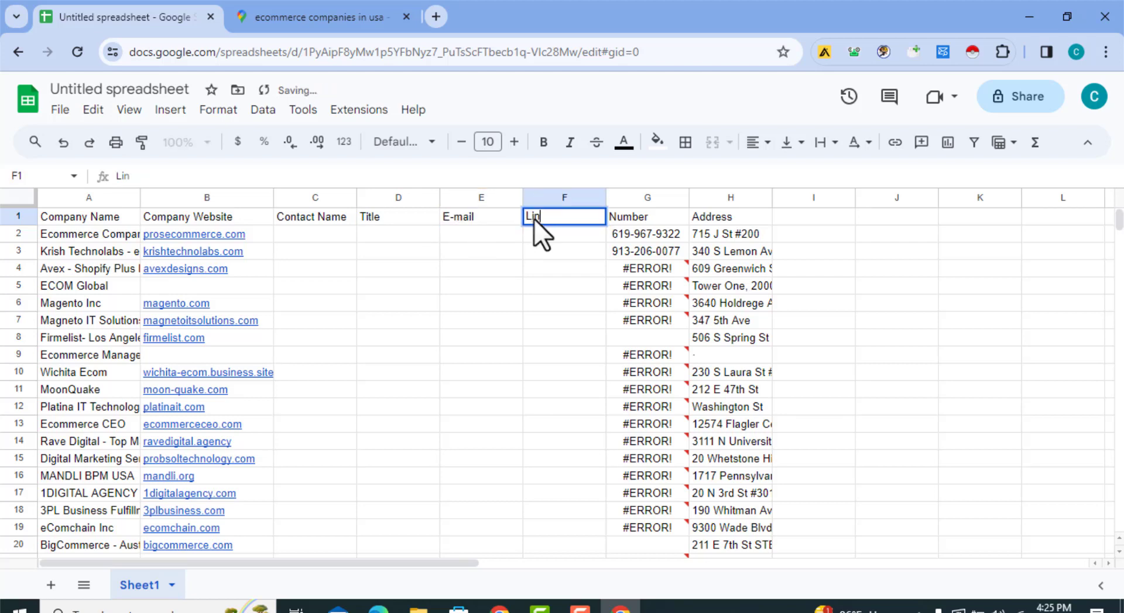
text(kedin)
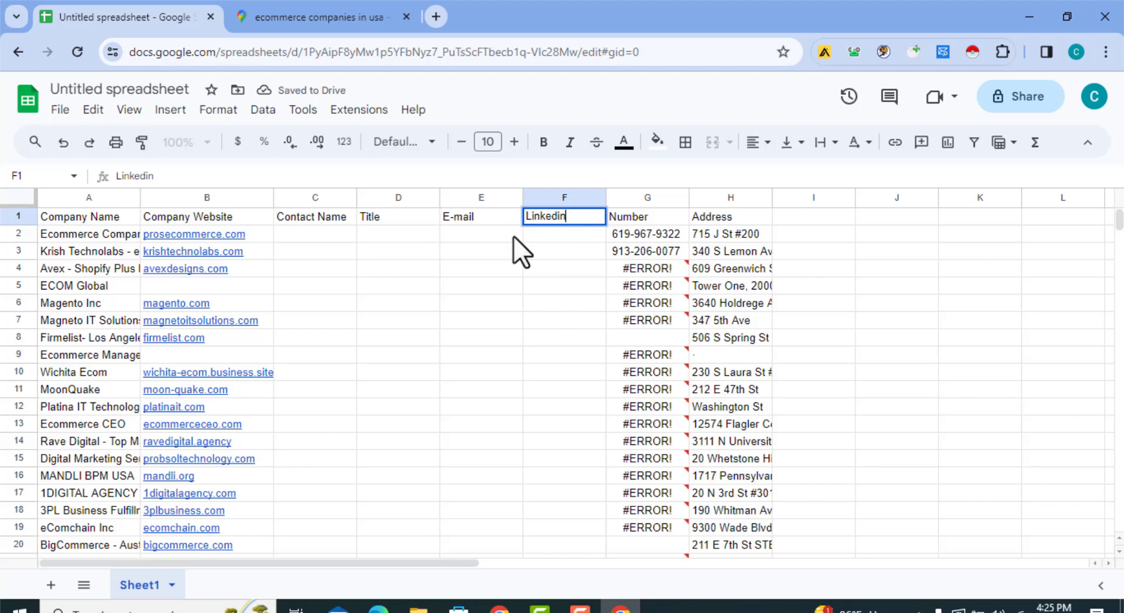
click(501, 255)
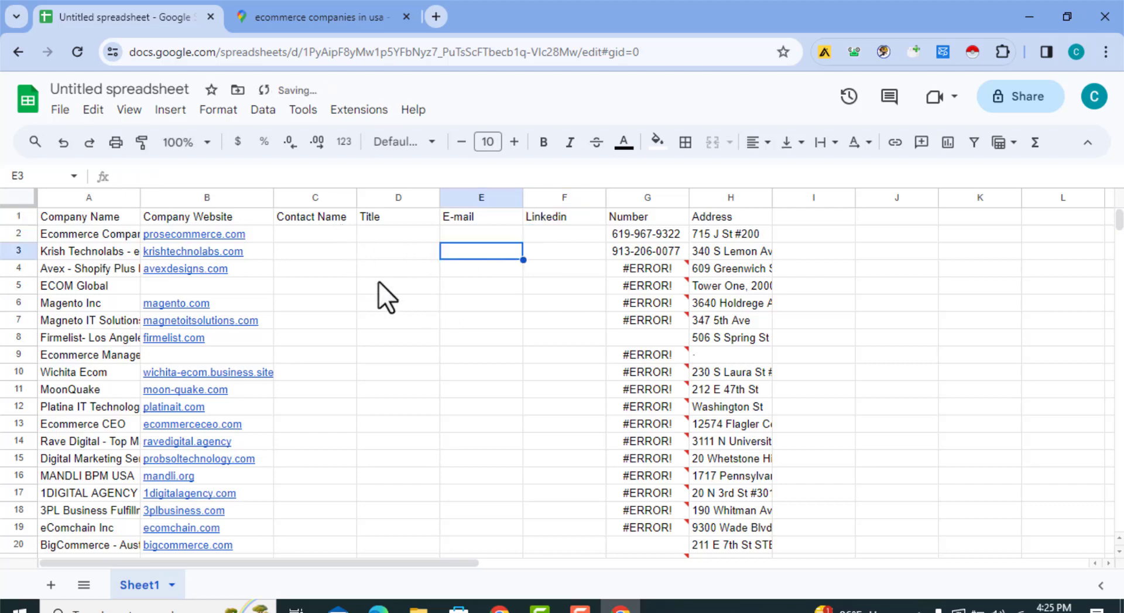
Step: Copy the website in cell B4 and switch to Apollo's people search, closing the Google Maps results tab
click(210, 271)
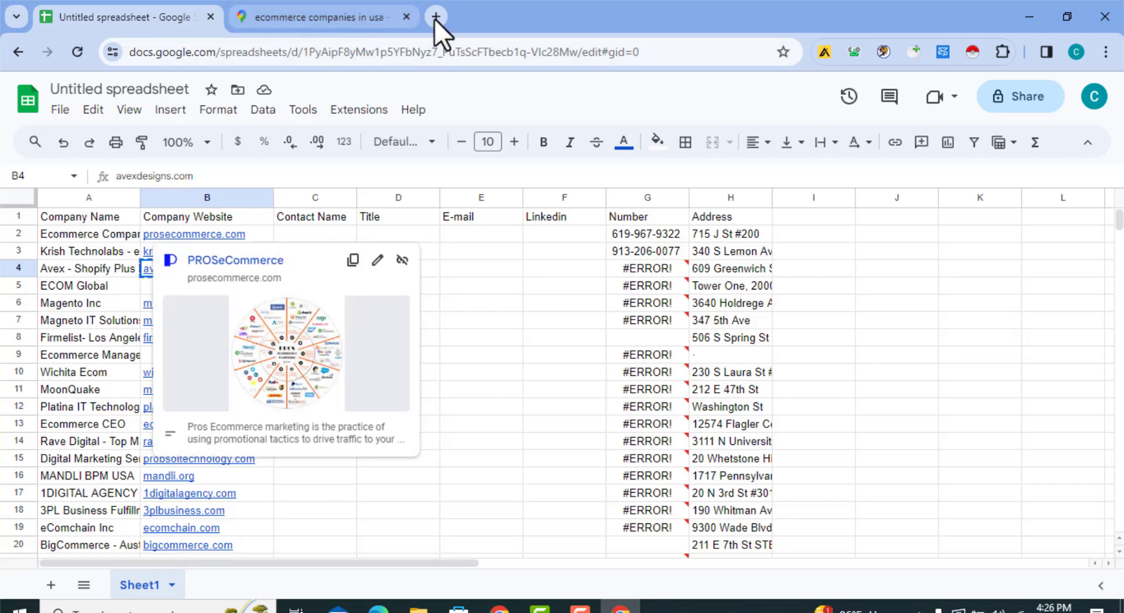
key(ctrl+c)
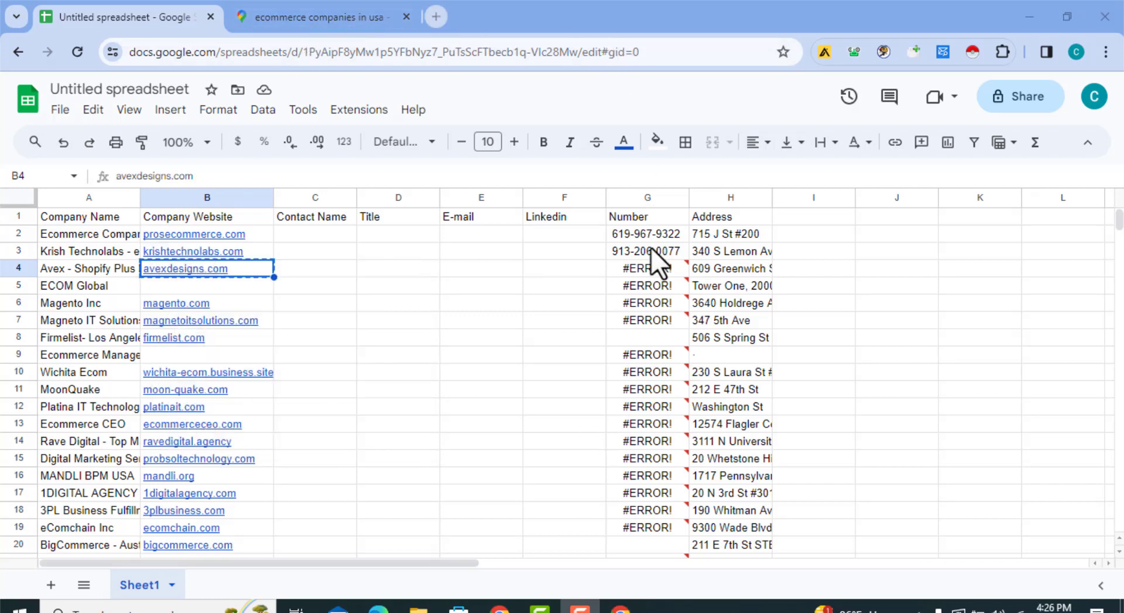
click(825, 61)
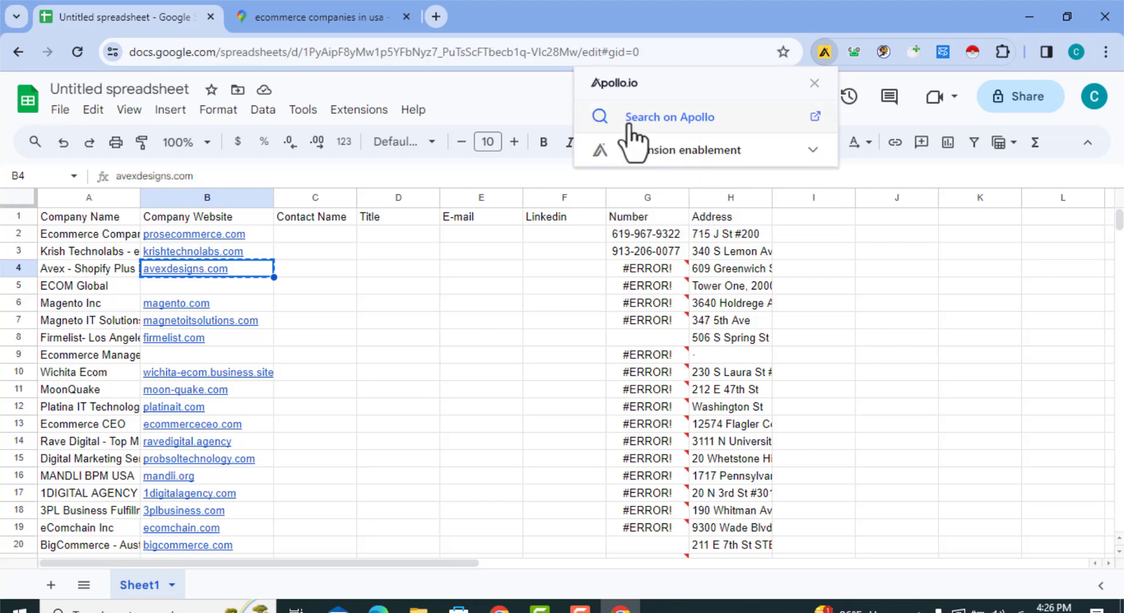
click(630, 123)
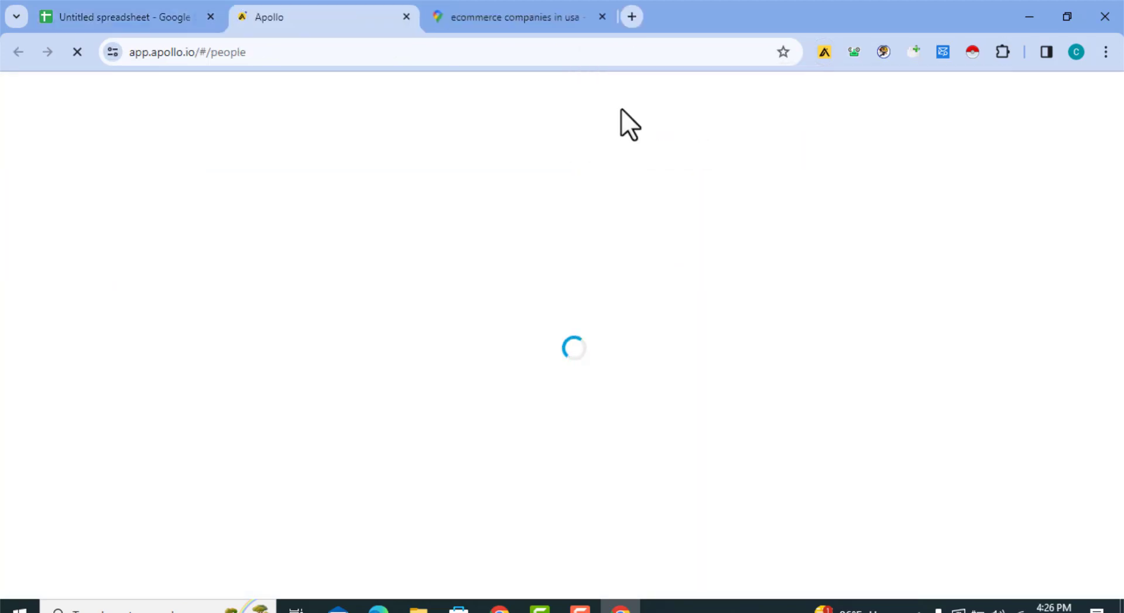
middle_click(512, 14)
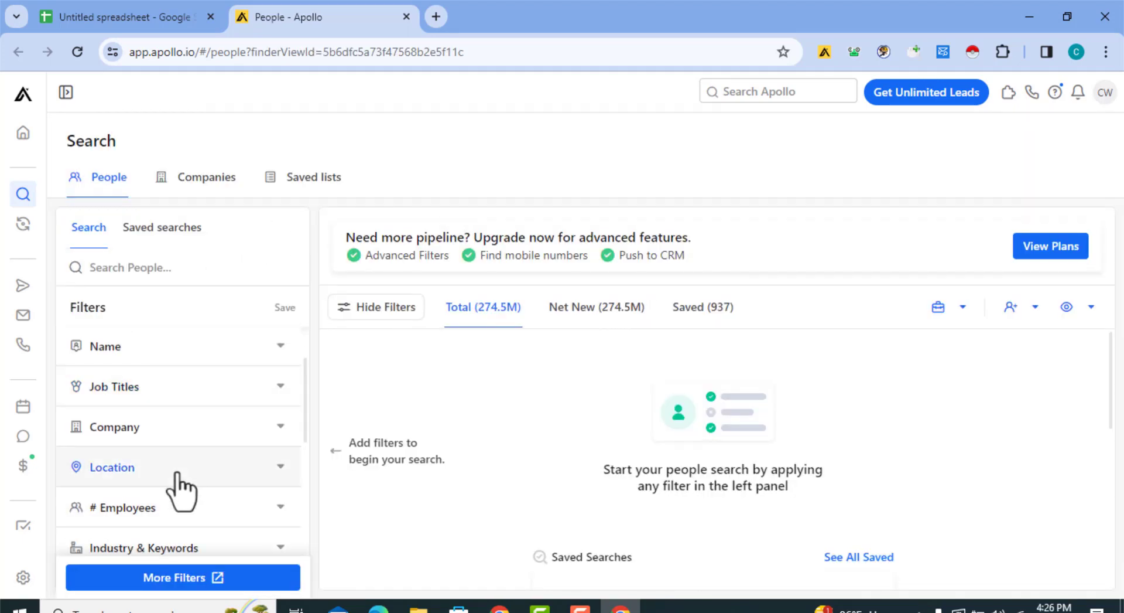
Step: Filter people by the management levels Owner, Founder, C suite, Partner, Vp, Head, Director and Manager
click(174, 391)
scroll(179, 408, down, 5)
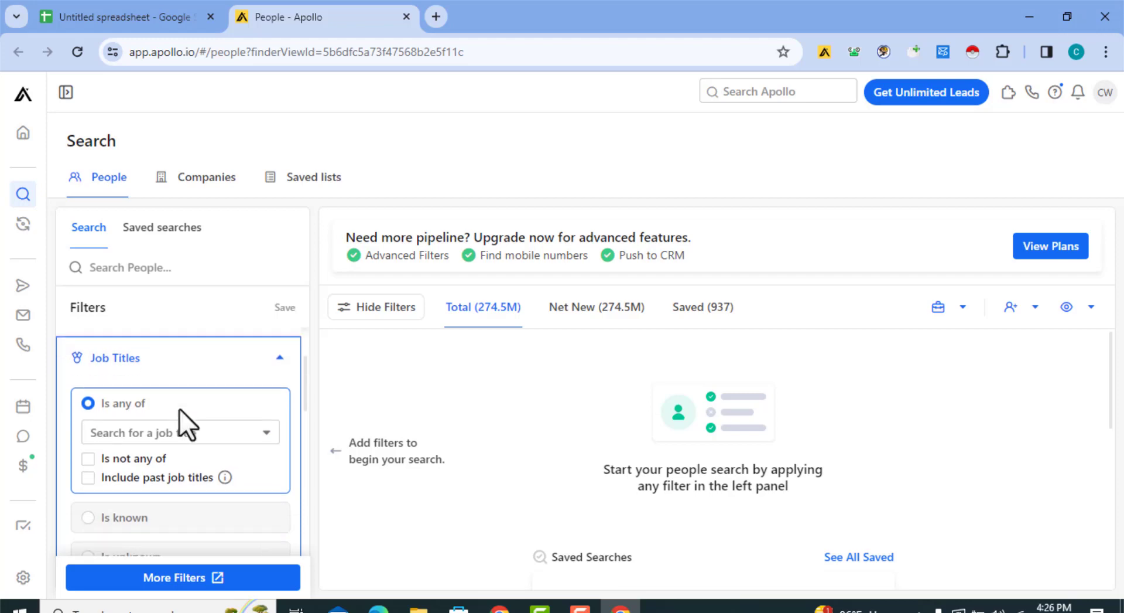
click(178, 398)
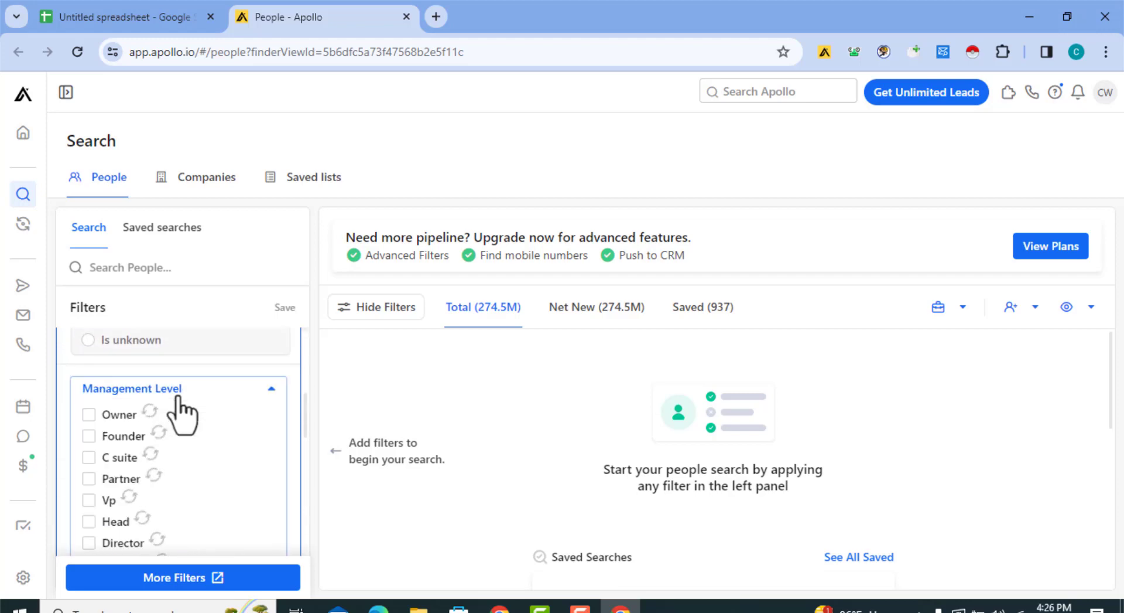
scroll(180, 410, up, 3)
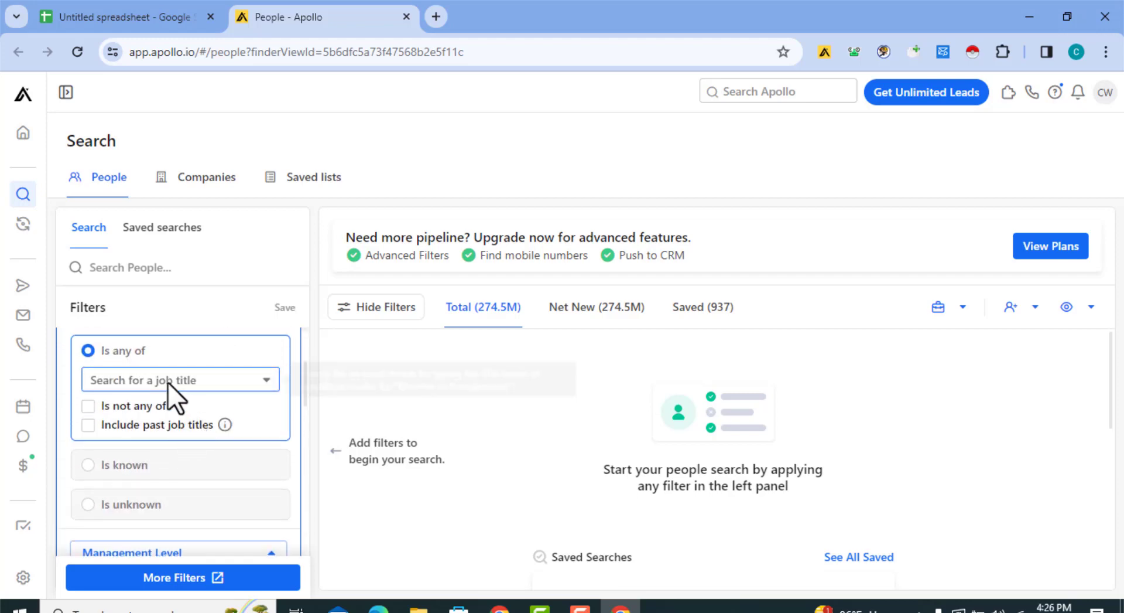
scroll(188, 438, down, 4)
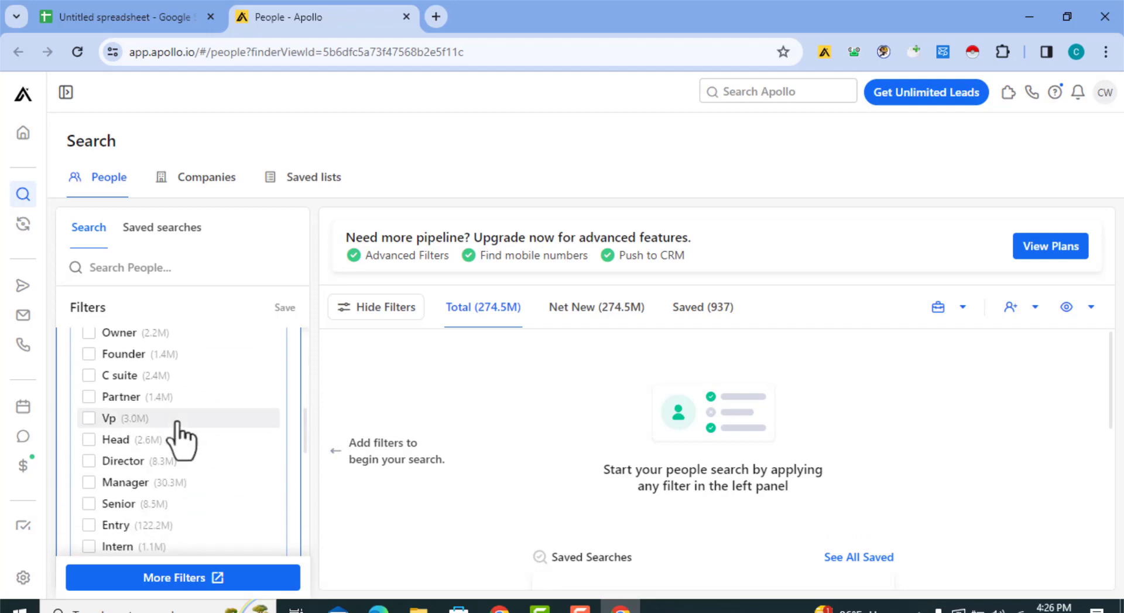
click(87, 336)
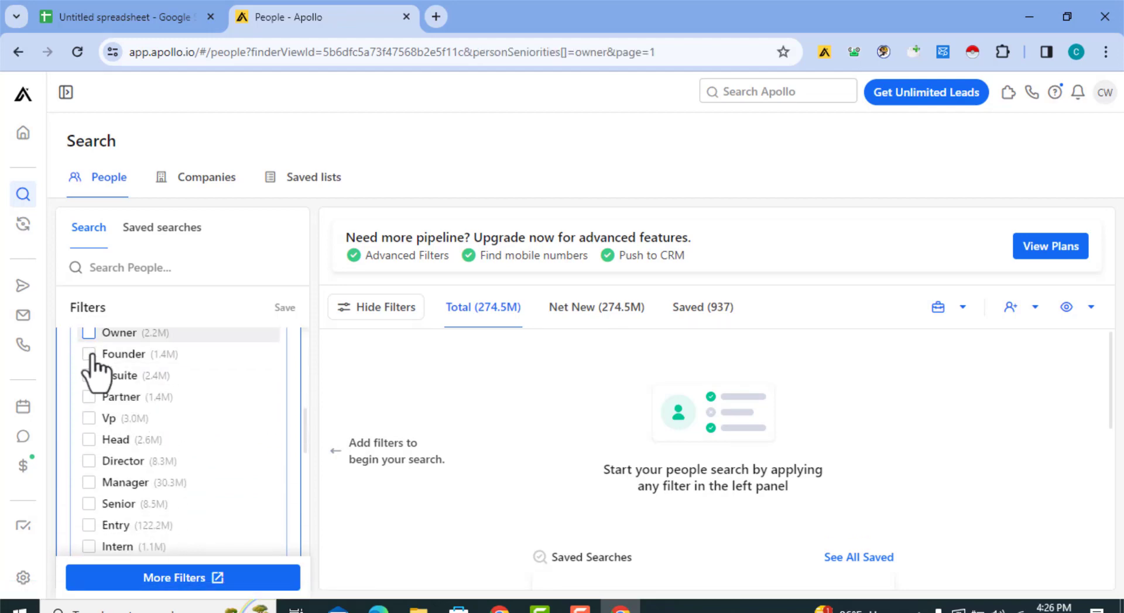
click(90, 354)
click(89, 377)
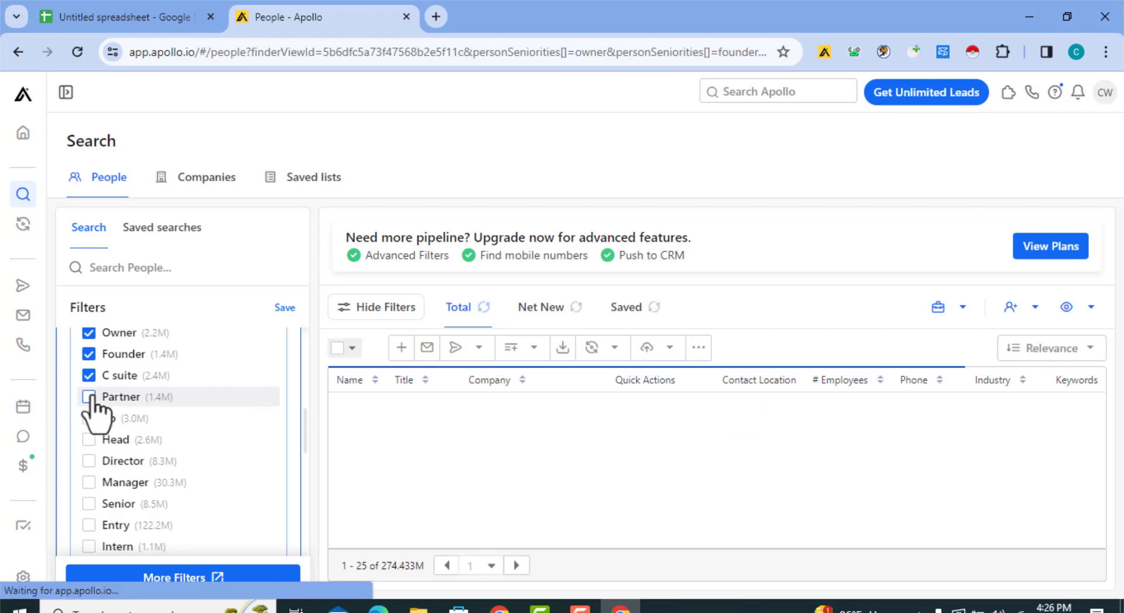
click(89, 397)
click(89, 417)
click(89, 439)
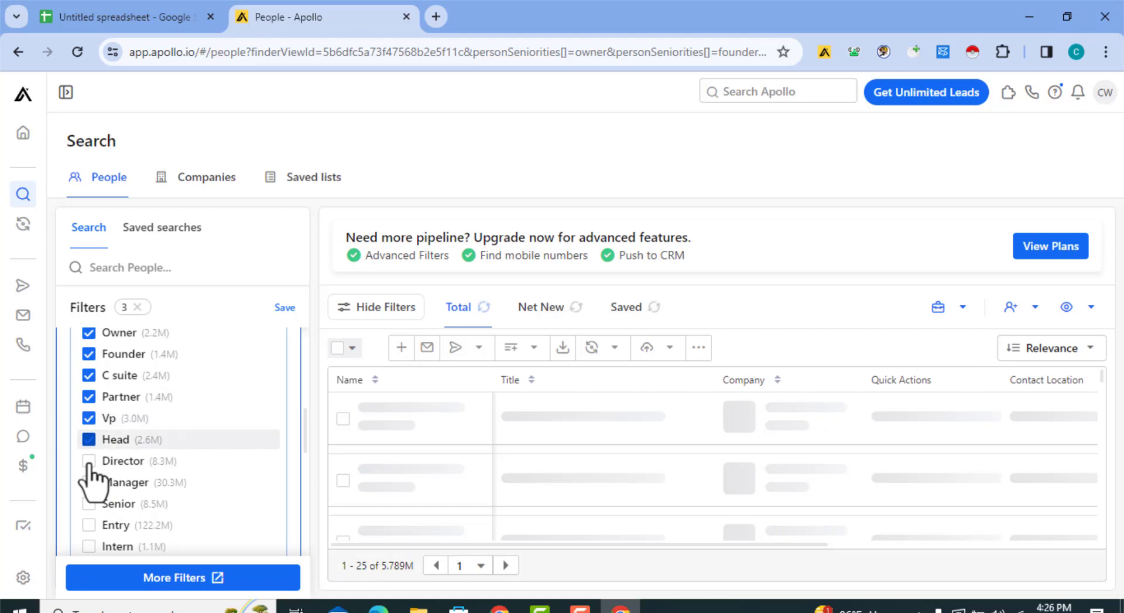
click(88, 461)
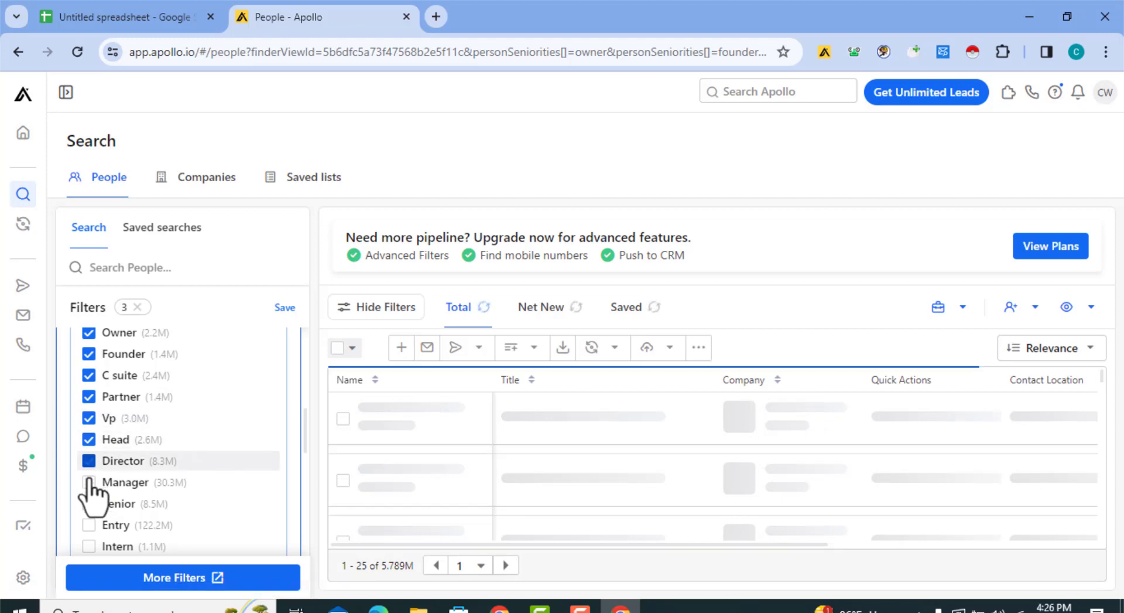
click(89, 482)
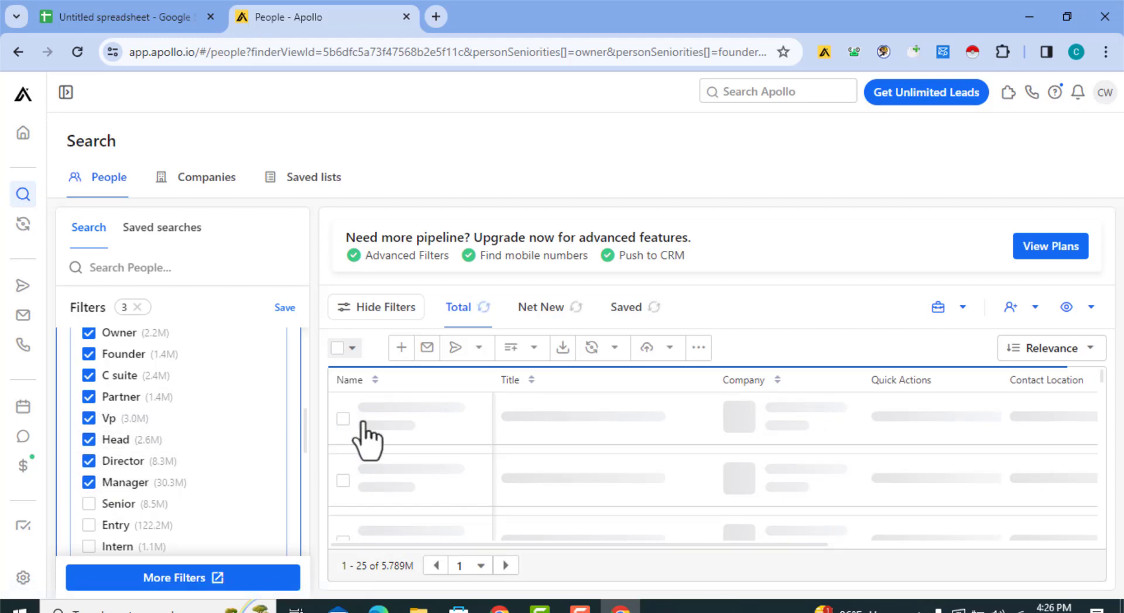
Step: Filter the people search by contact location United States
scroll(266, 413, down, 10)
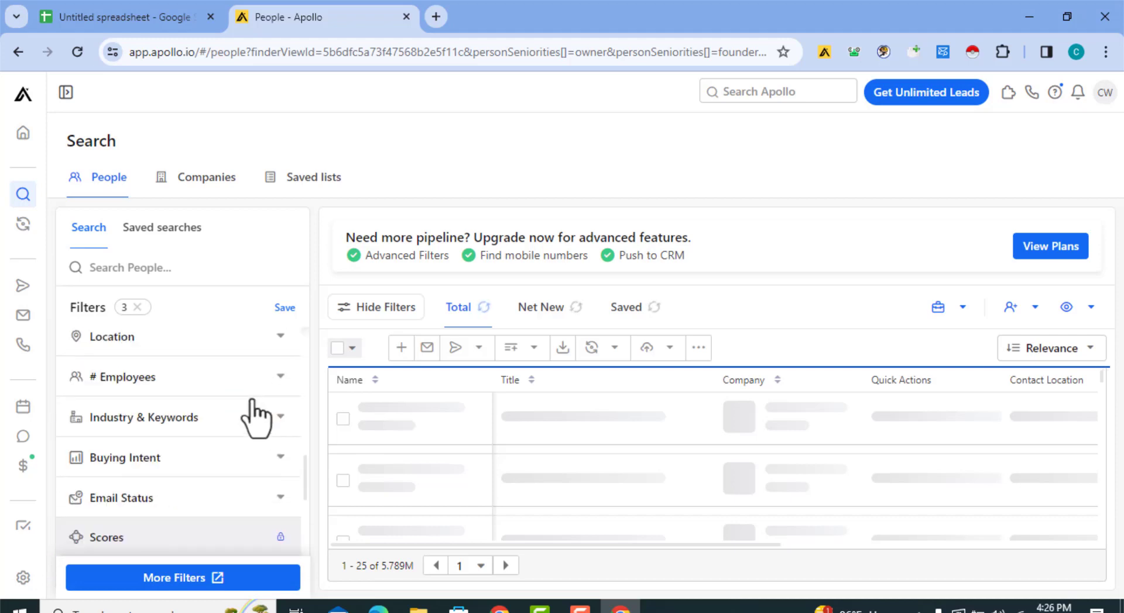
click(180, 346)
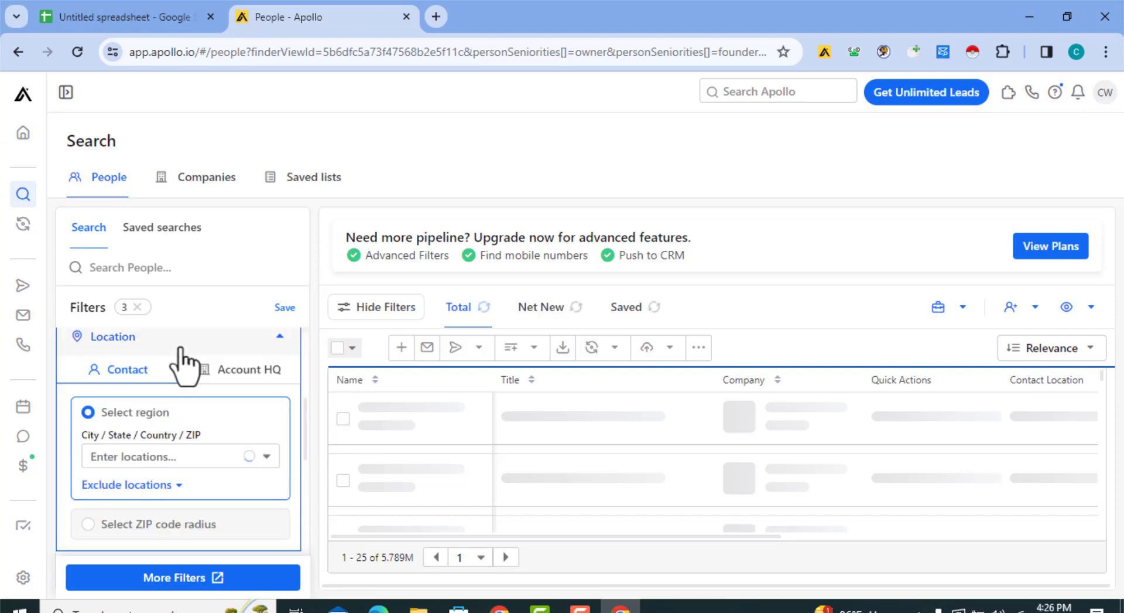
click(174, 455)
text(S)
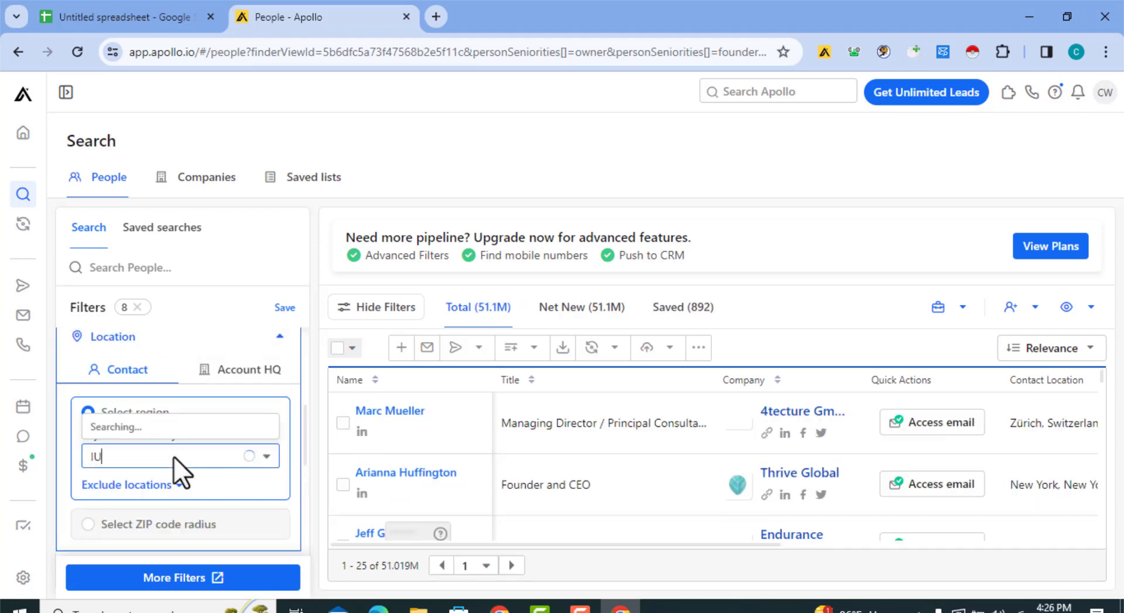
key(BackSpace)
key(Escape)
text(united state)
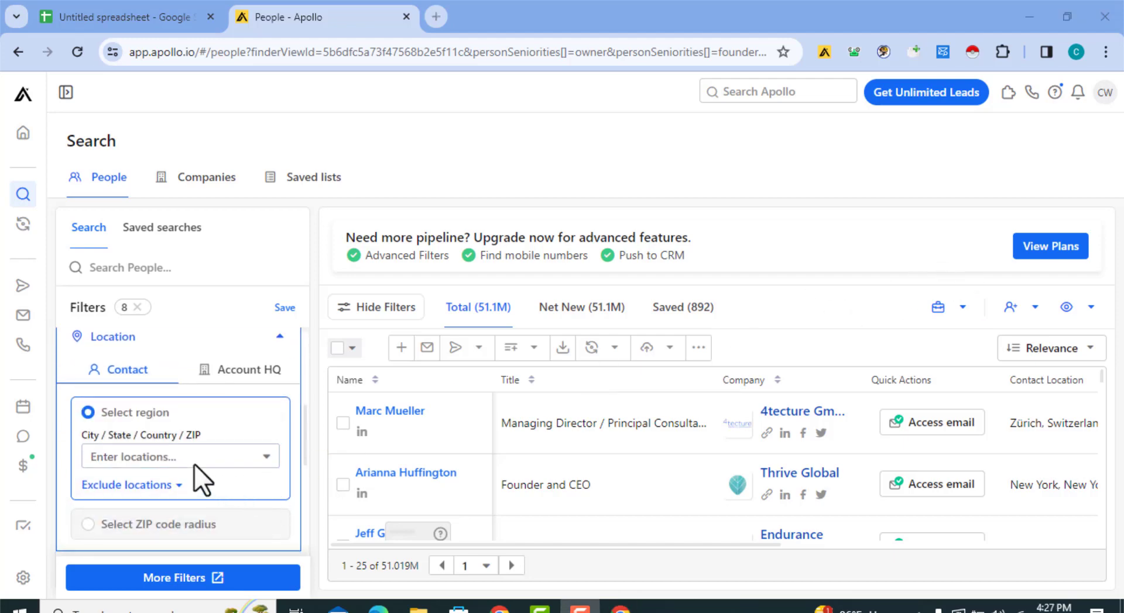
click(189, 461)
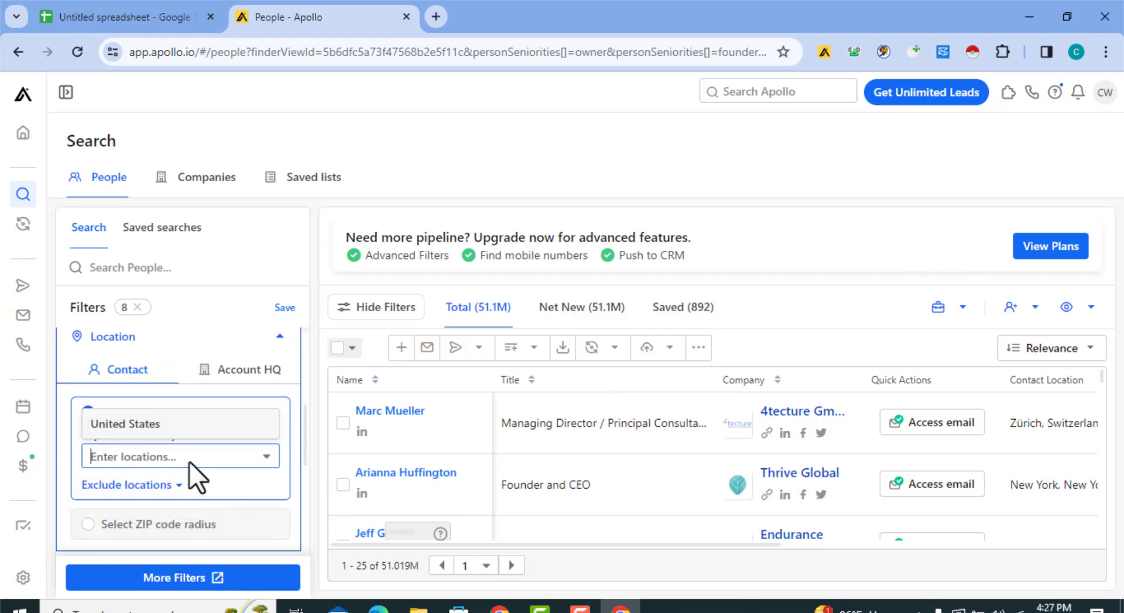
click(172, 423)
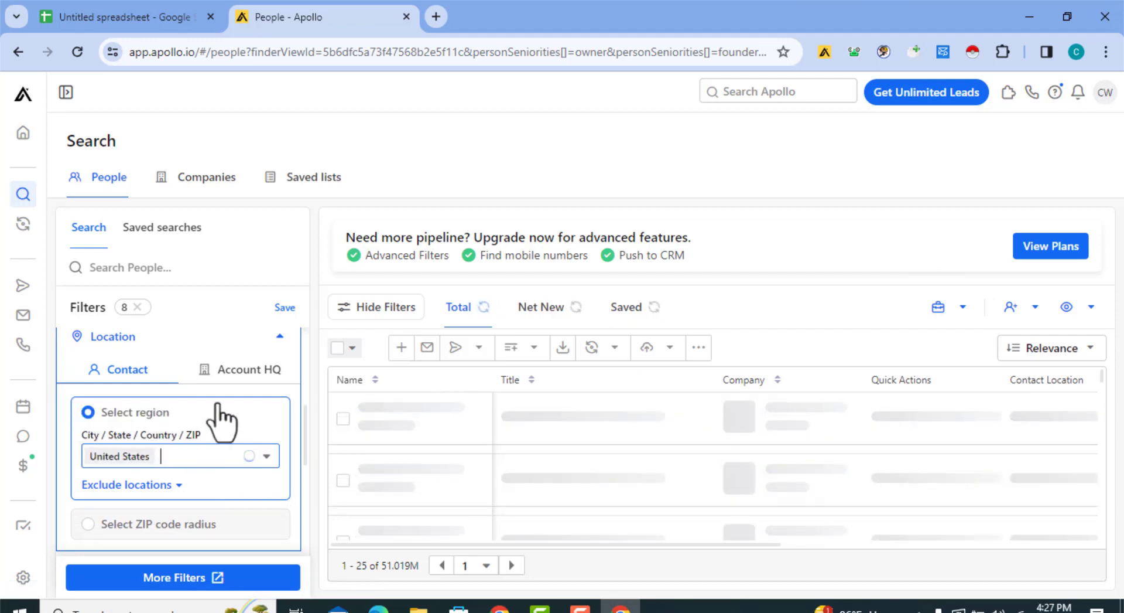
Step: Check the website in cell B4 of the spreadsheet, return to Apollo and search people for avexdesigns.com
scroll(235, 351, up, 3)
scroll(237, 352, up, 3)
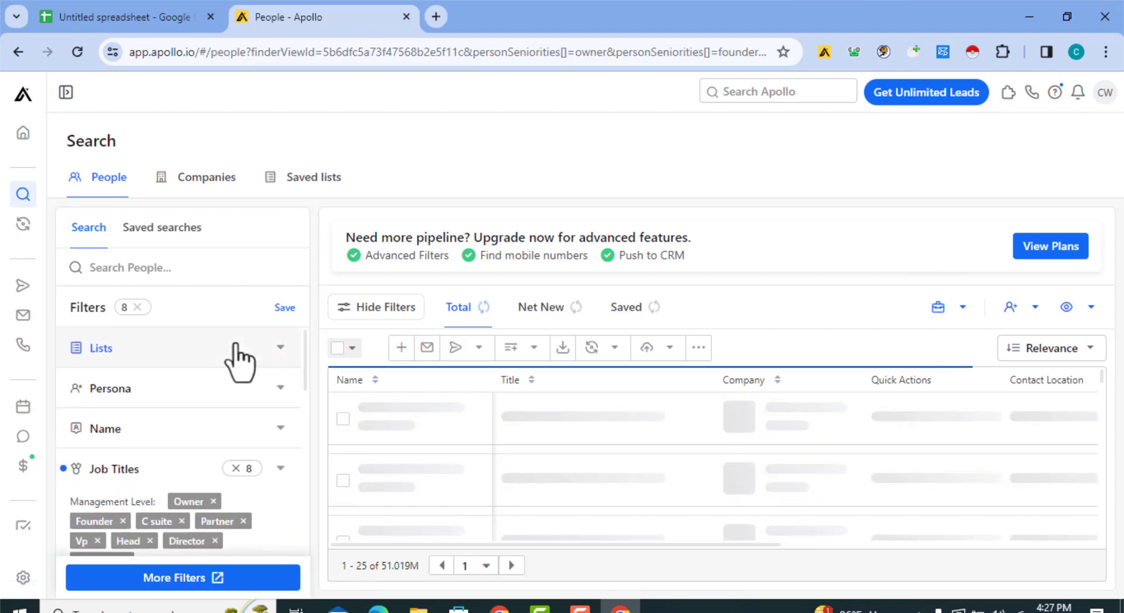
click(118, 22)
mouse_move(228, 265)
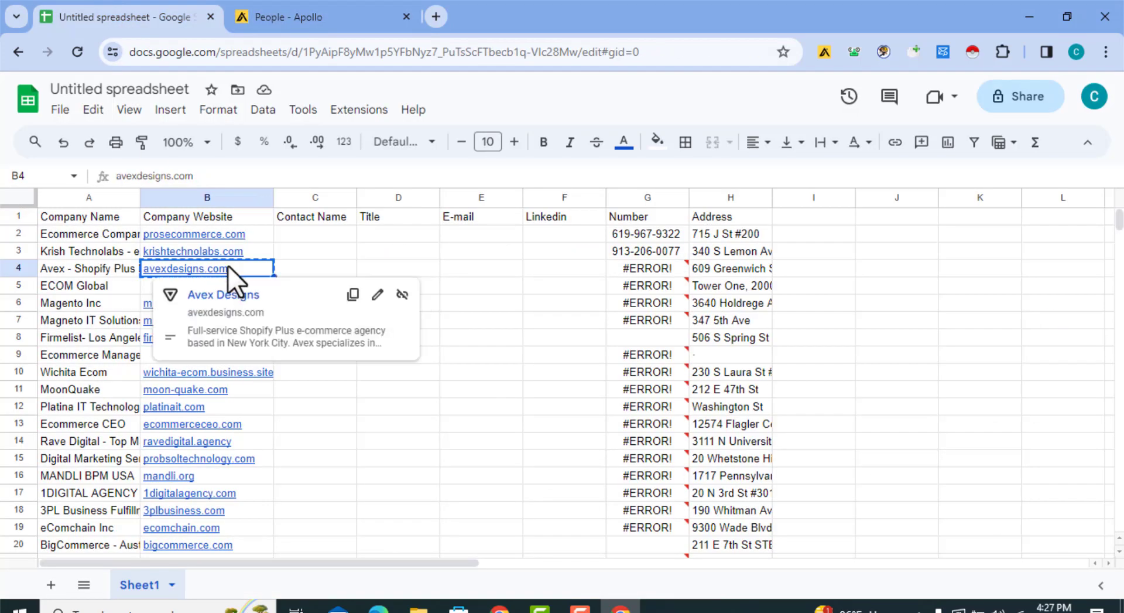
click(295, 19)
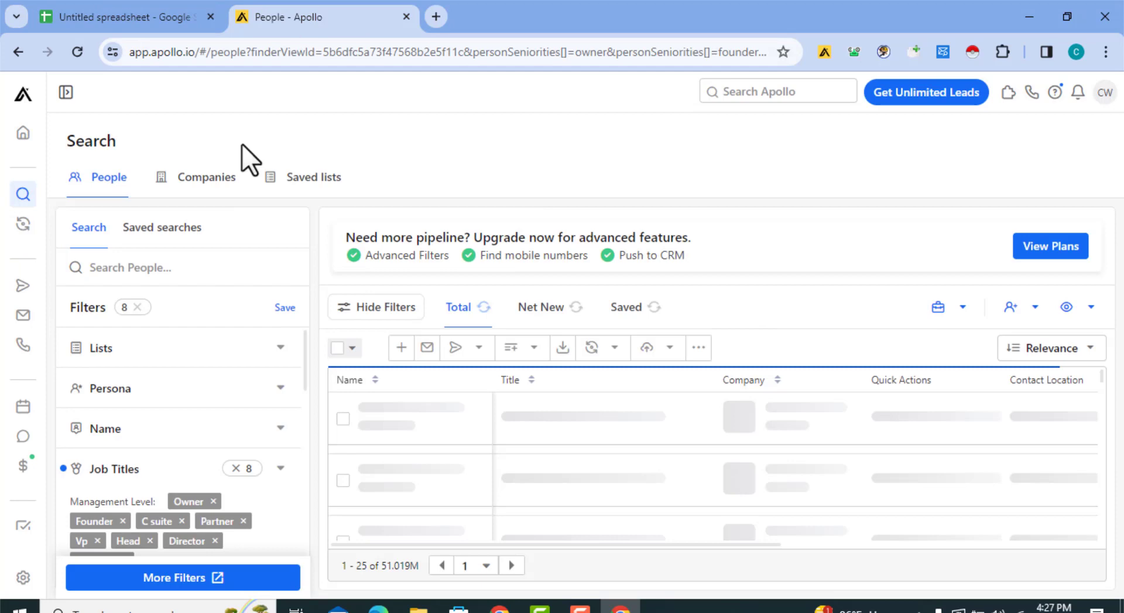
click(160, 265)
key(ctrl+v)
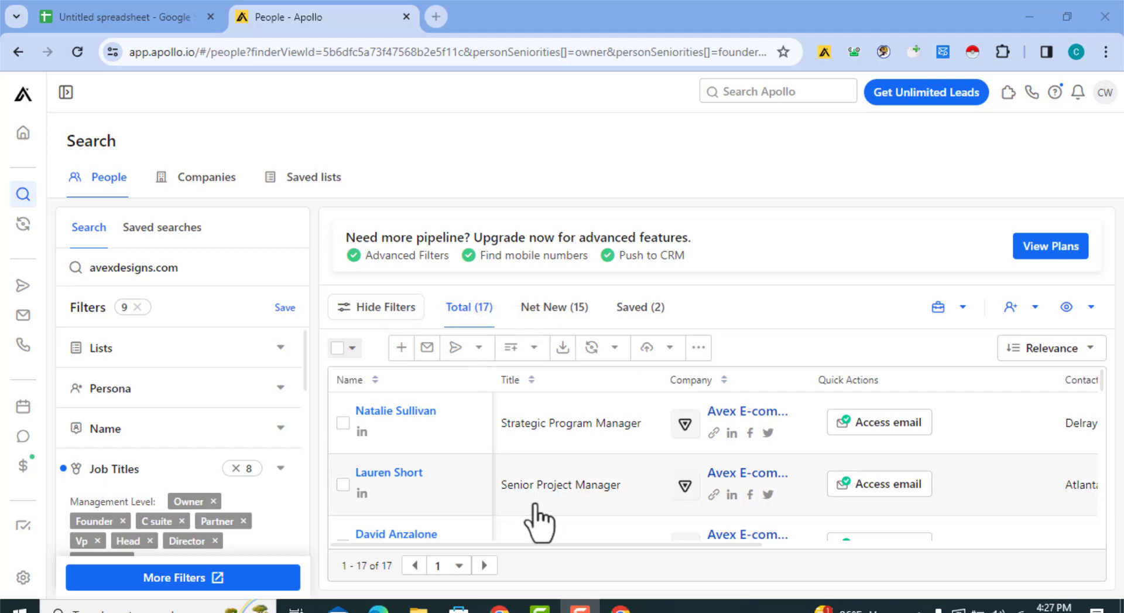
Step: Find the Founder & CEO in the Avex people results and copy the person's name into cell C4 of the spreadsheet
scroll(537, 520, down, 3)
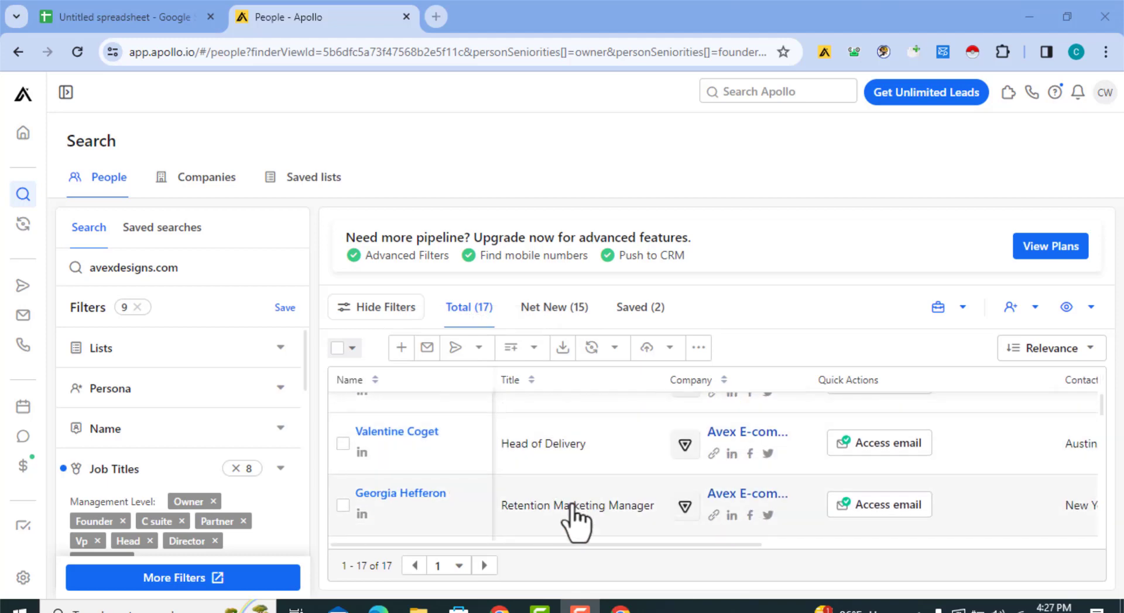
scroll(575, 518, down, 3)
scroll(576, 518, down, 5)
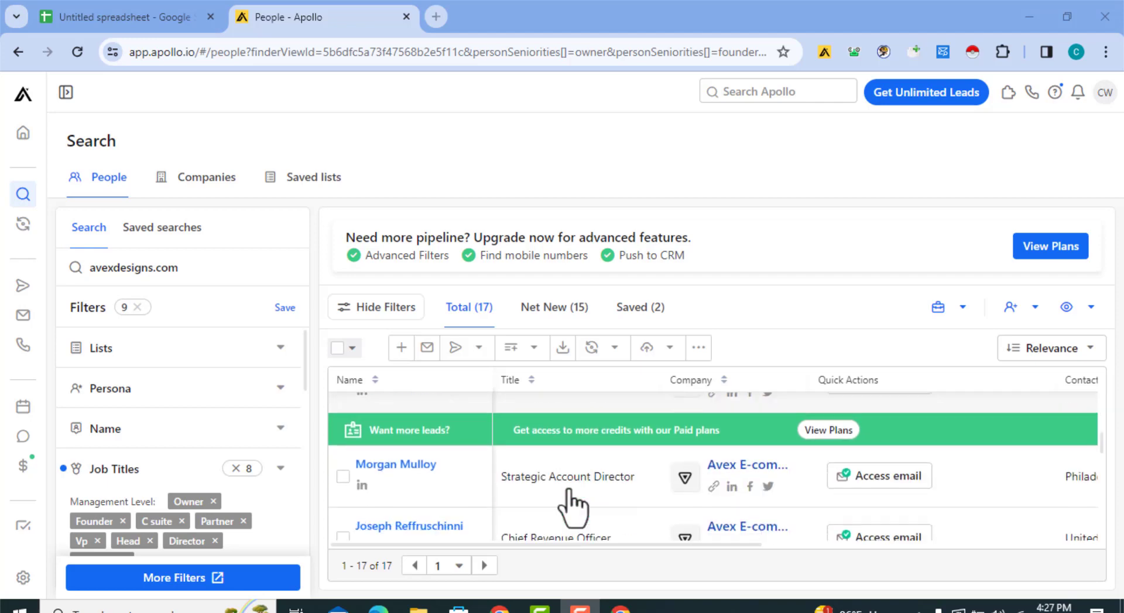
scroll(571, 504, down, 3)
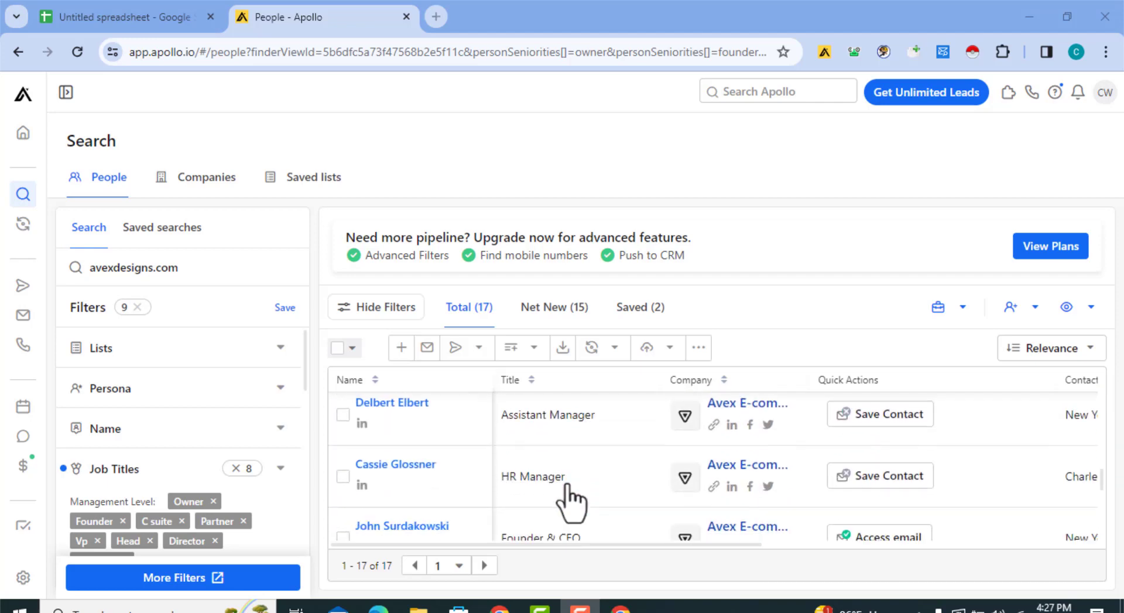
scroll(571, 486, down, 2)
scroll(572, 483, up, 1)
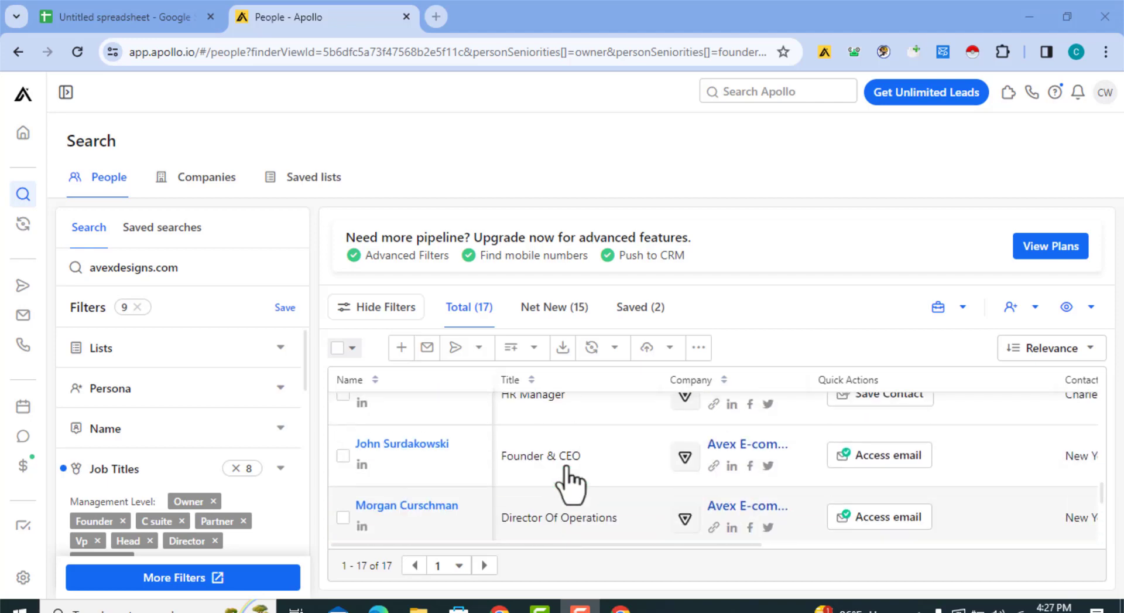
drag(449, 443, 359, 444)
key(ctrl+c)
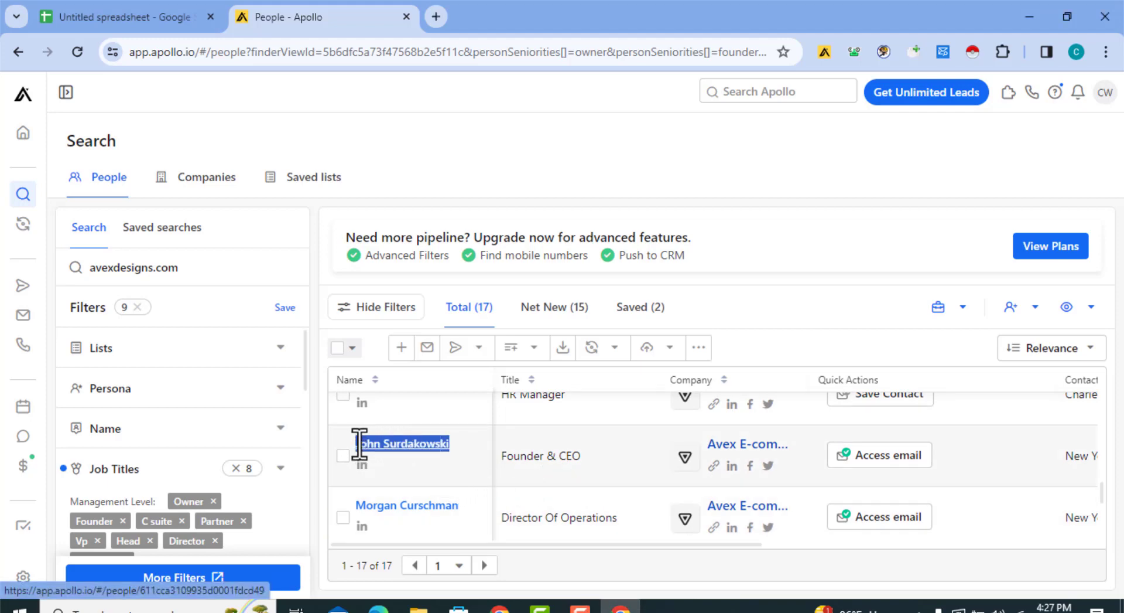
click(83, 17)
click(313, 272)
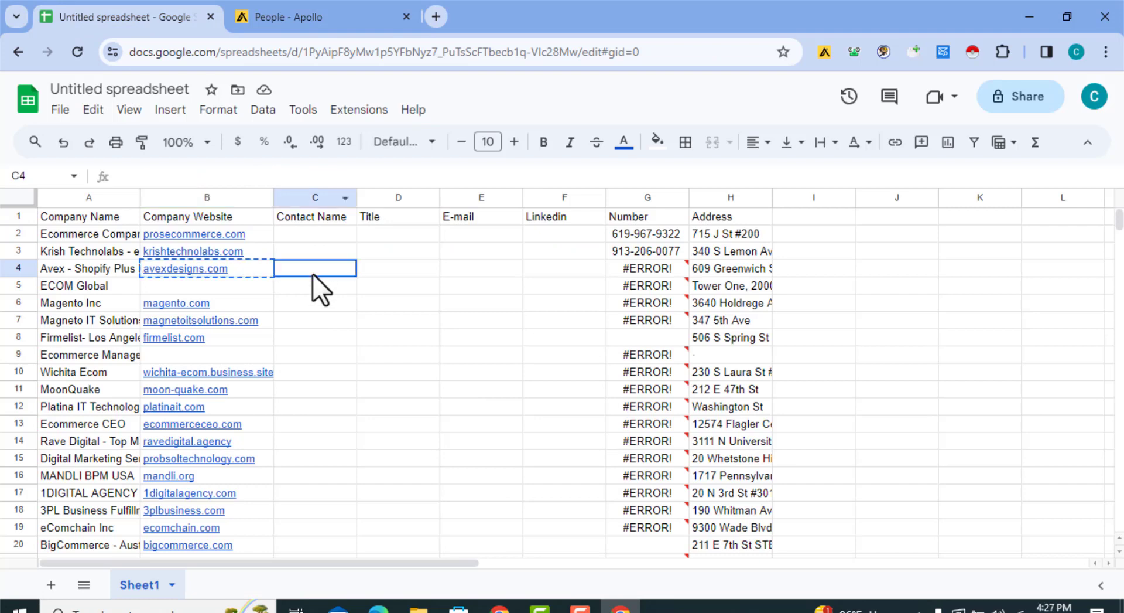
key(ctrl+v)
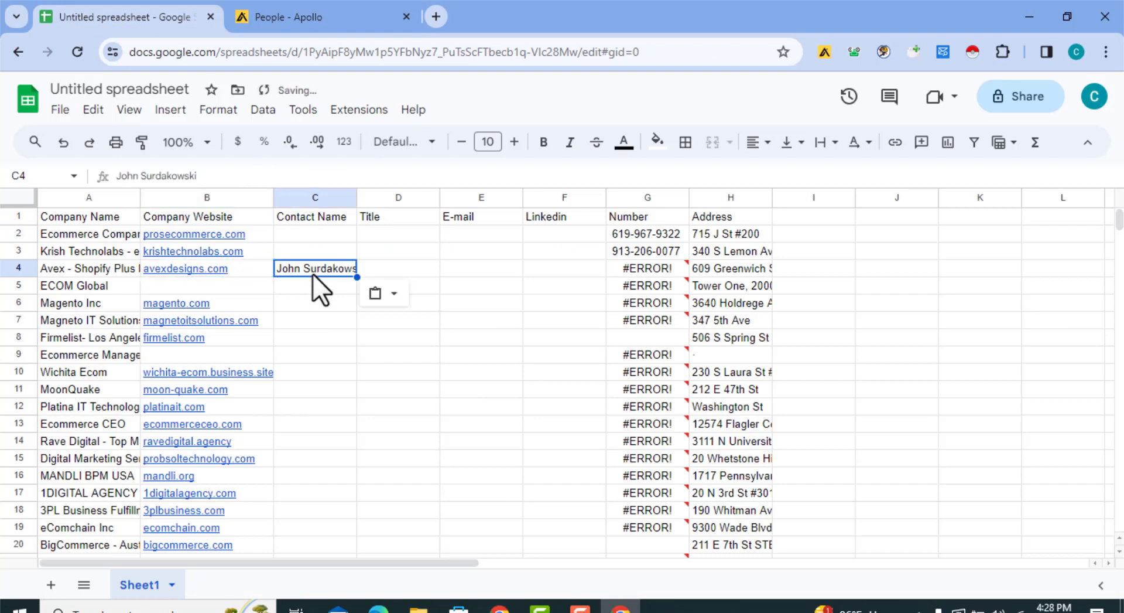
Step: Copy the founder's LinkedIn profile link from Apollo into the Linkedin column of the spreadsheet, cell F4
click(308, 17)
right_click(362, 468)
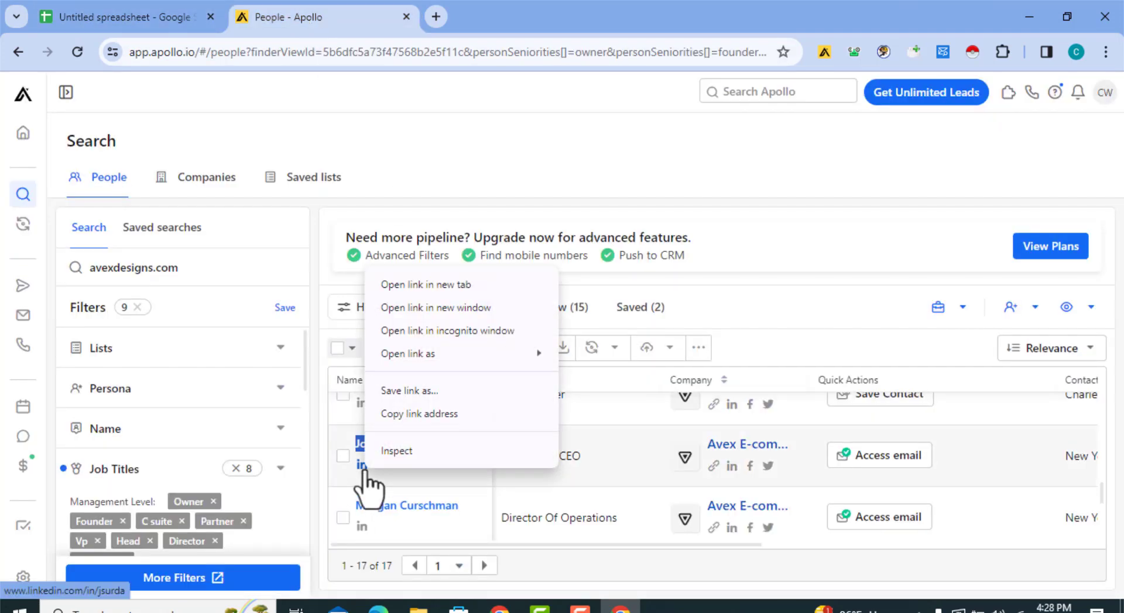
click(410, 413)
click(158, 13)
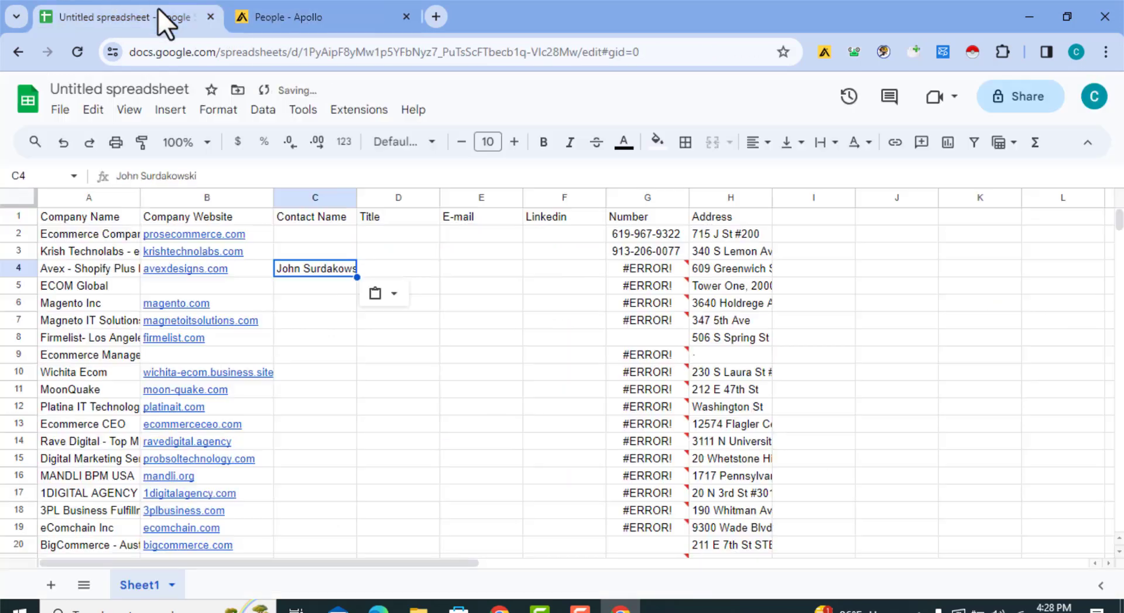
click(371, 272)
key(ctrl+v)
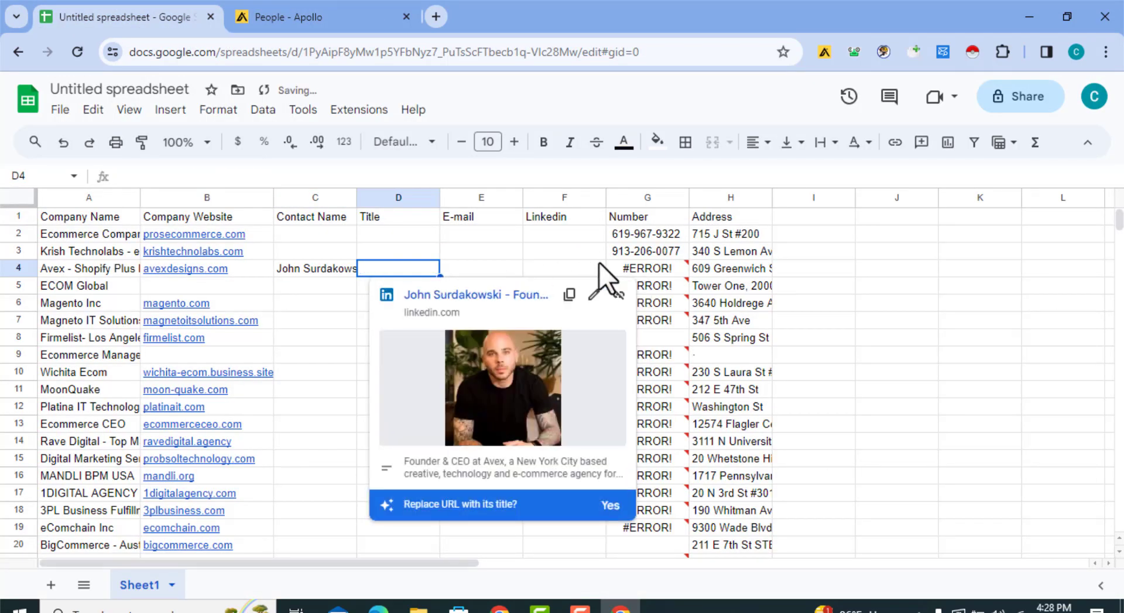
click(585, 273)
key(ctrl+v)
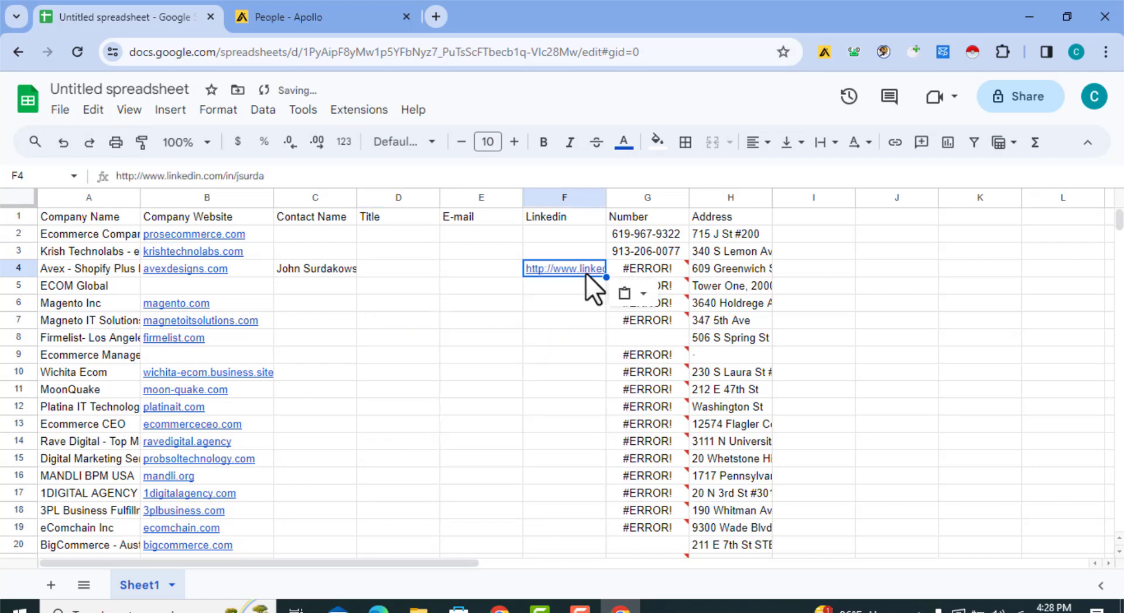
Step: Copy the title Founder & CEO from the Apollo result into cell D4 of the spreadsheet
click(306, 18)
drag(501, 460, 580, 460)
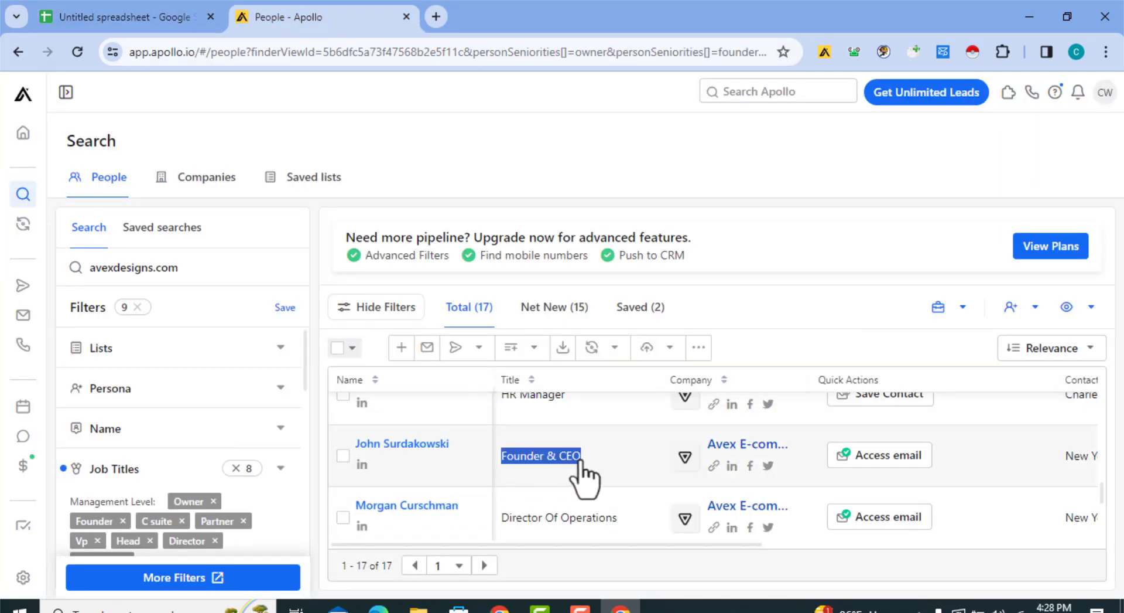
click(157, 19)
click(385, 272)
key(ctrl+v)
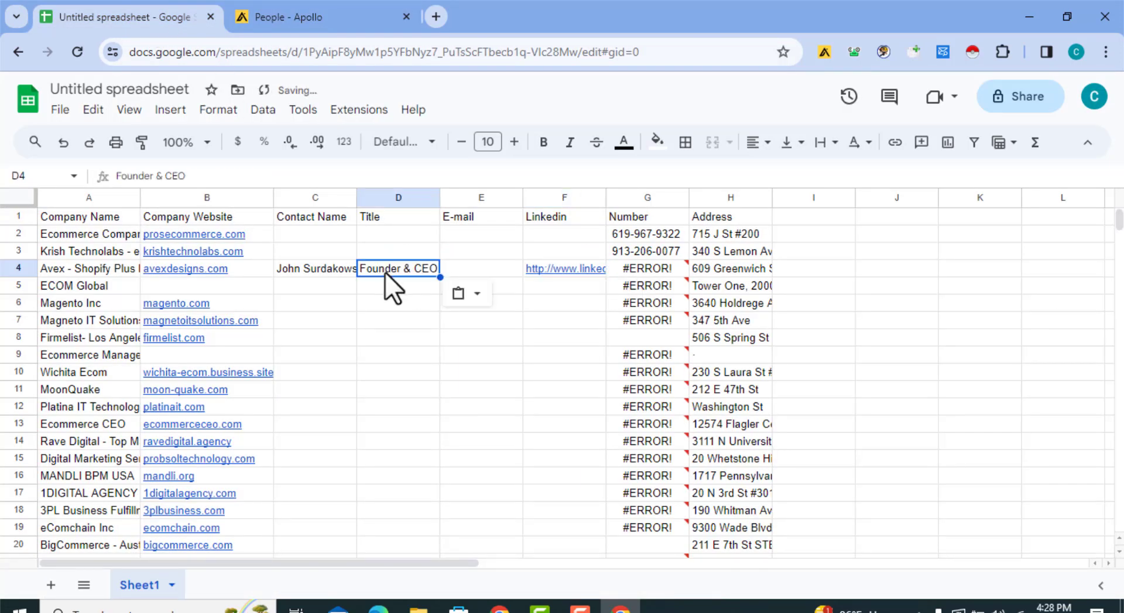
Step: Reveal the founder's e-mail address in Apollo and copy it into cell E4 of the spreadsheet
click(300, 17)
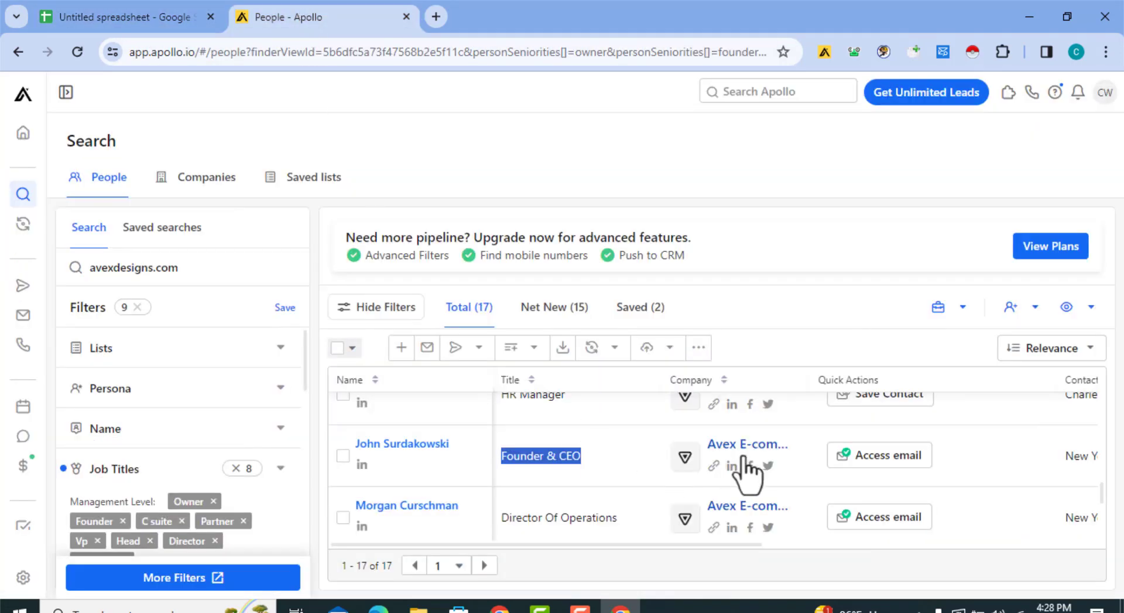
click(879, 460)
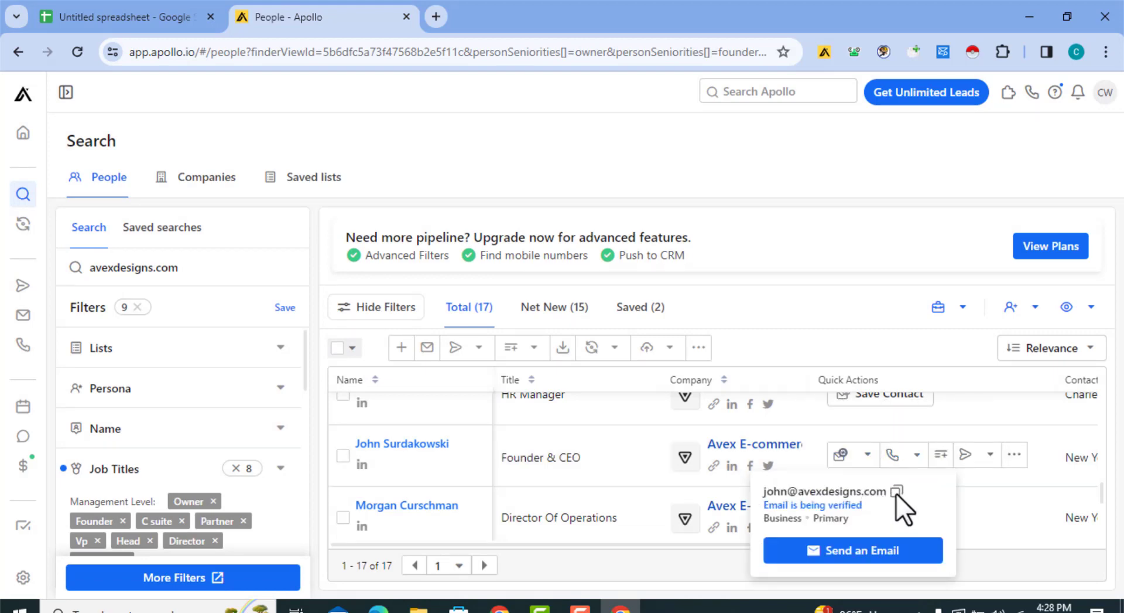
click(897, 492)
click(112, 17)
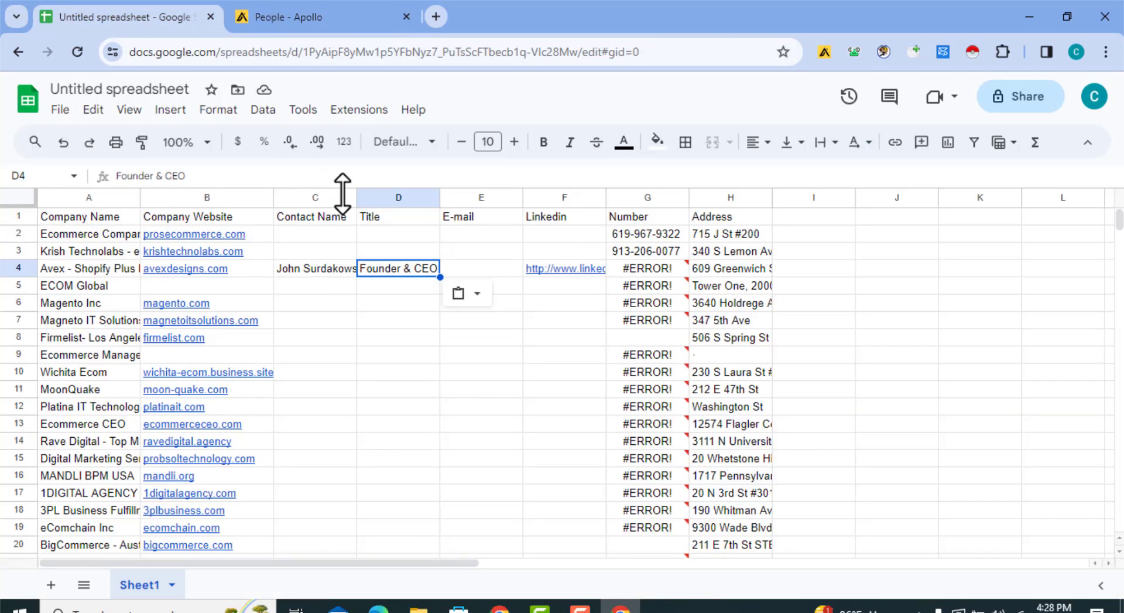
click(473, 267)
key(ctrl+v)
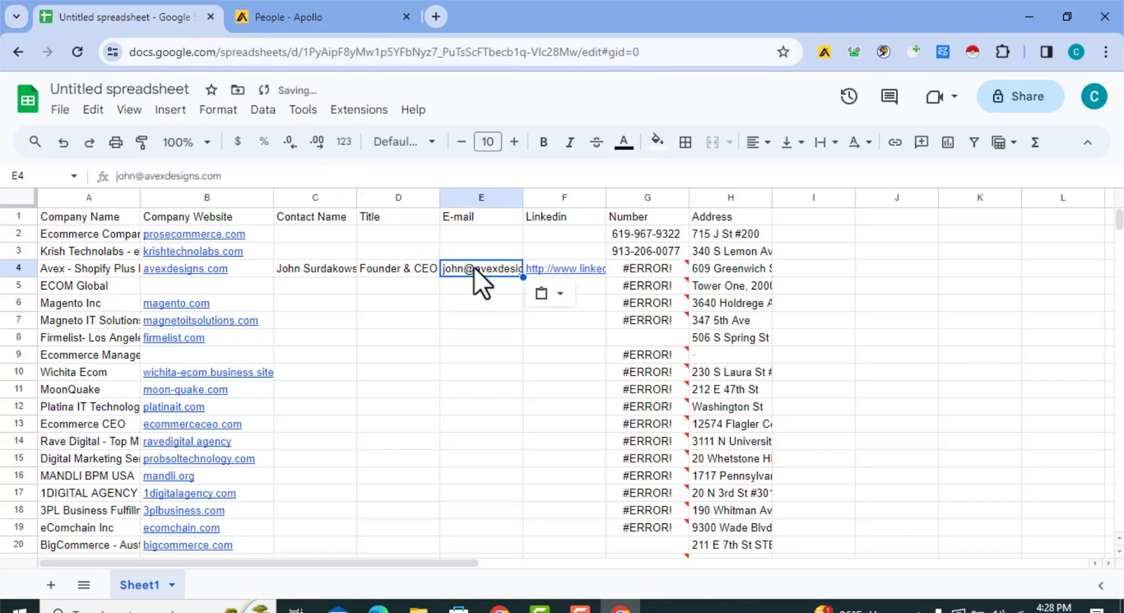
click(476, 335)
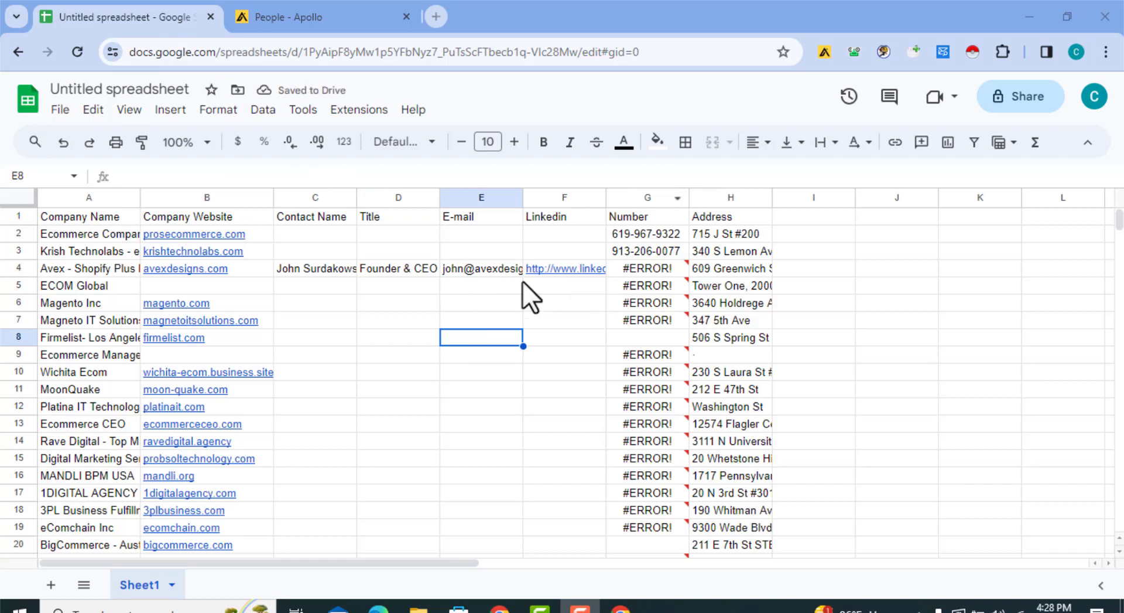
click(398, 301)
click(316, 320)
click(398, 368)
Step: Copy the website in cell B8 and search Apollo people for firmelist.com in place of the previous website
click(182, 337)
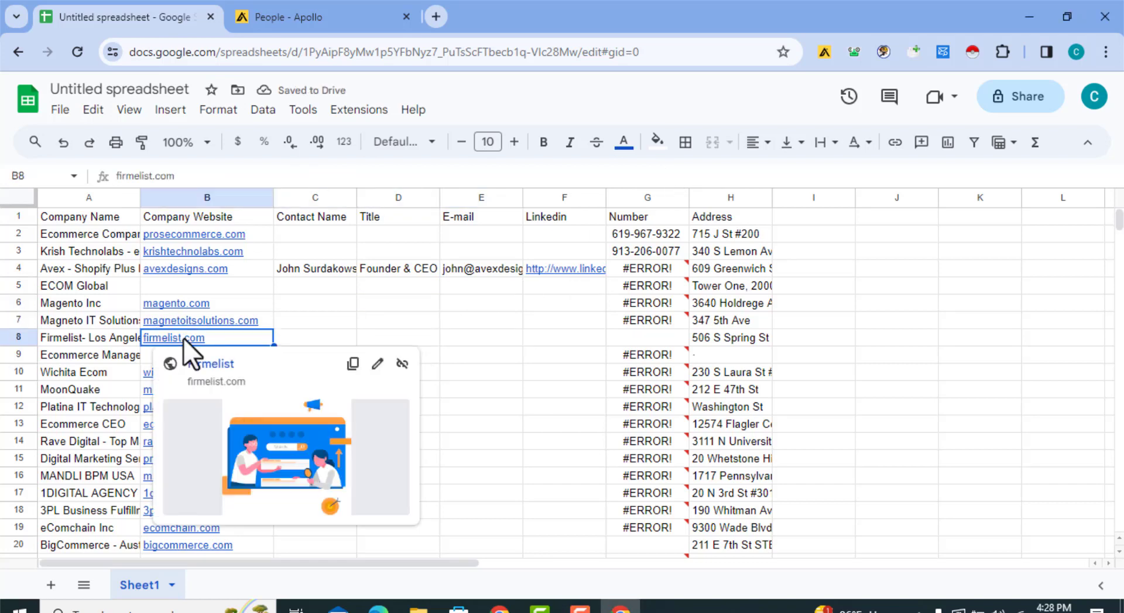
click(290, 16)
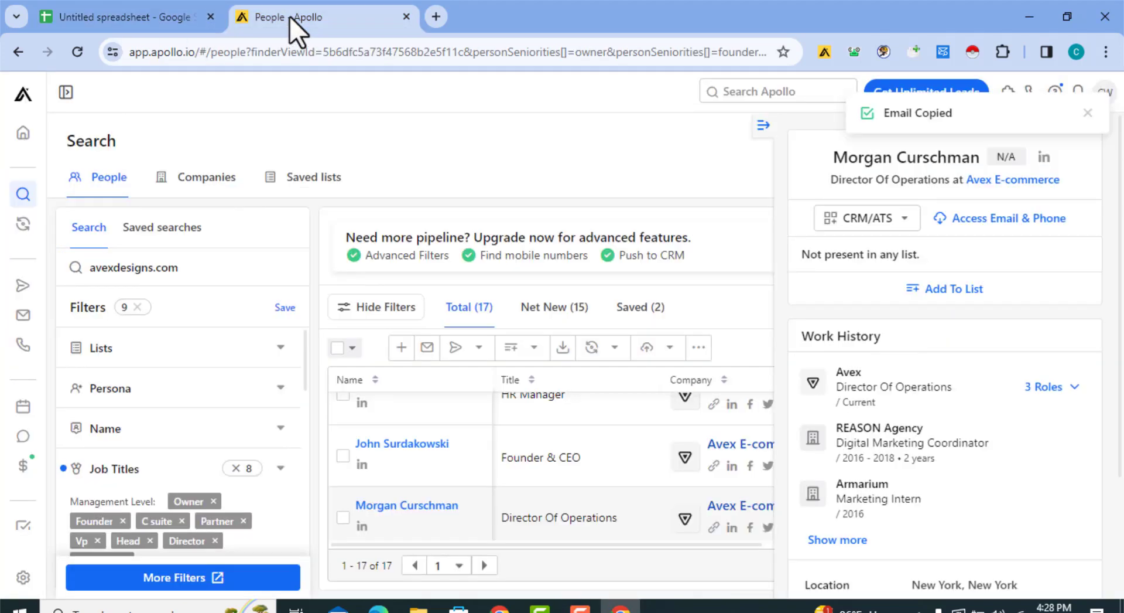
triple_click(153, 276)
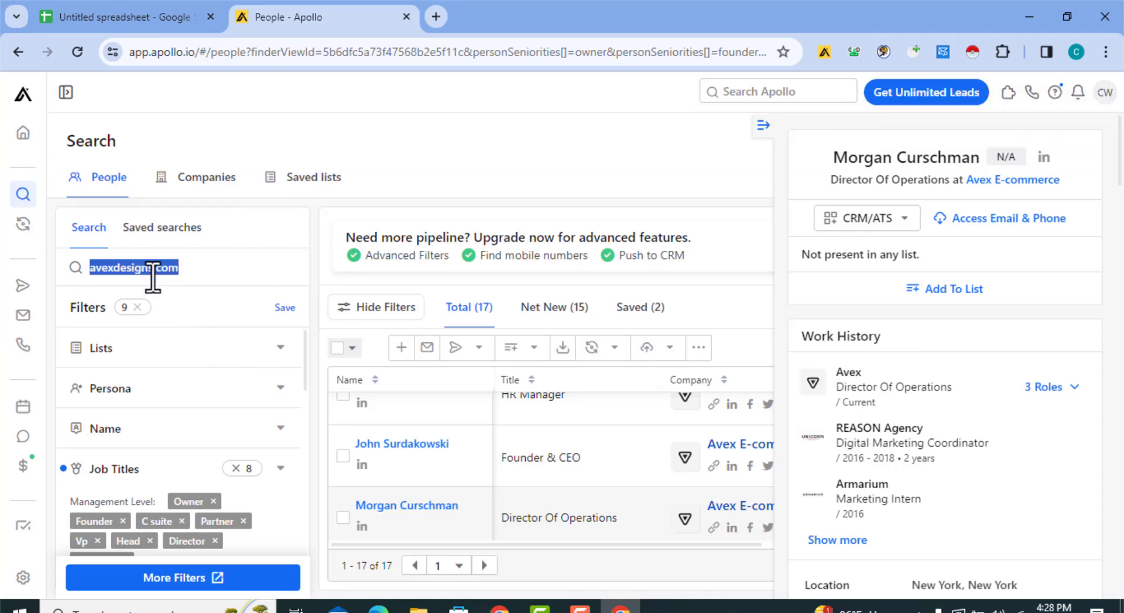
key(ctrl+v)
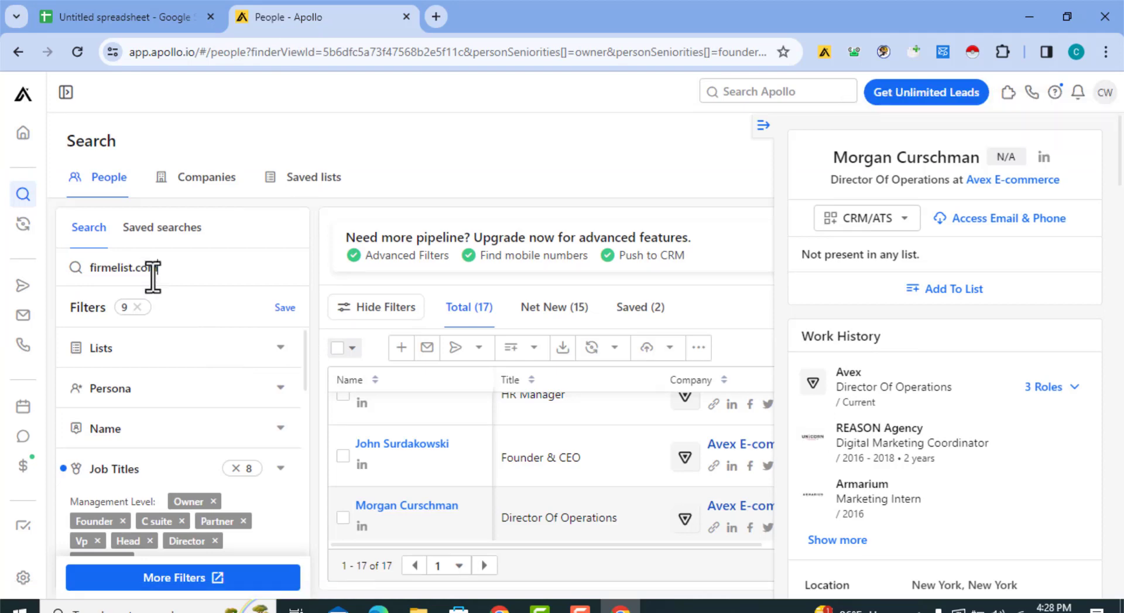
key(Return)
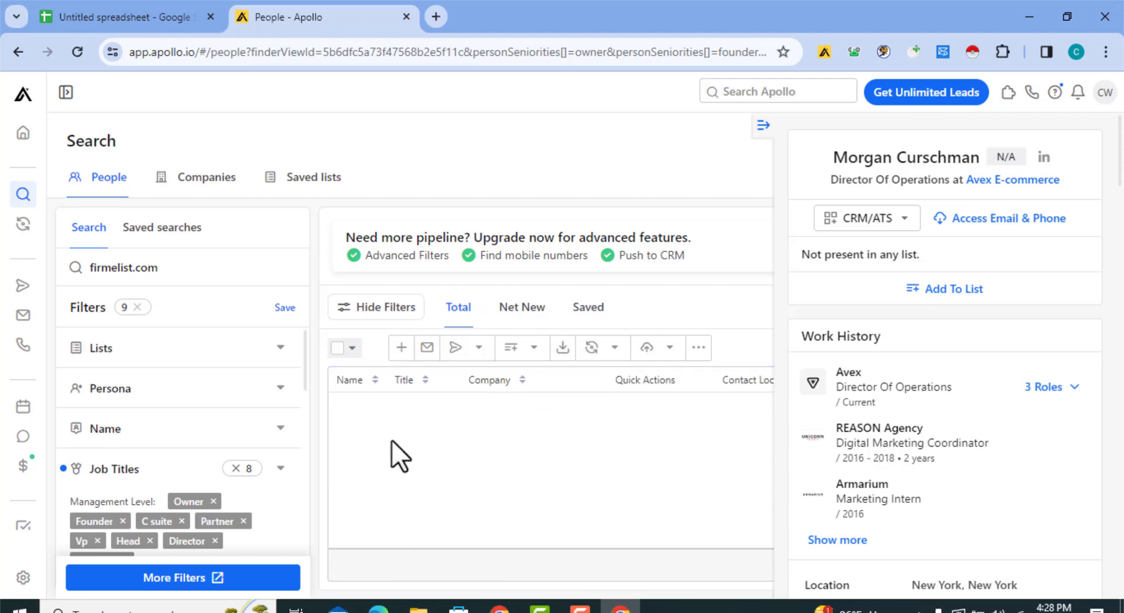
Step: Copy the website in cell B15 of the spreadsheet and search Apollo people for probsoltechnology.com in place of firmelist.com
click(121, 18)
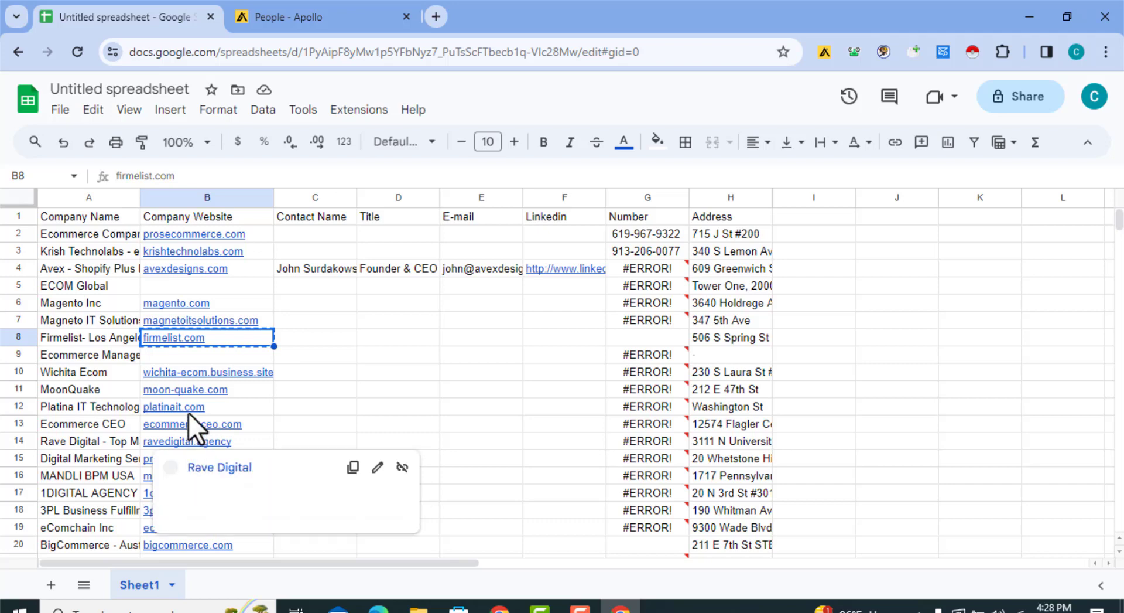
click(191, 394)
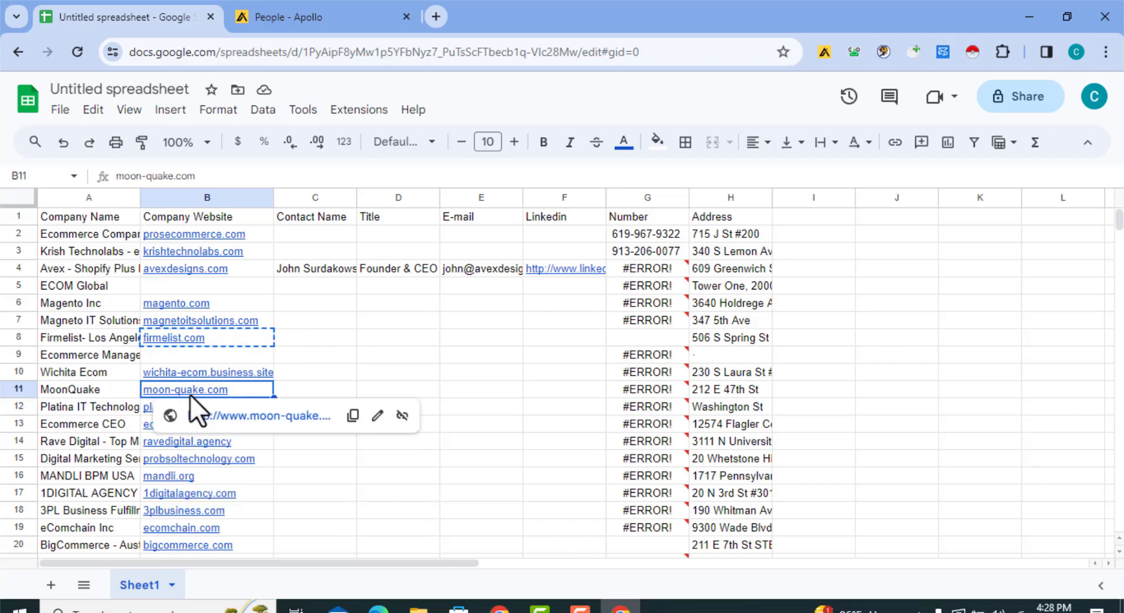
click(178, 458)
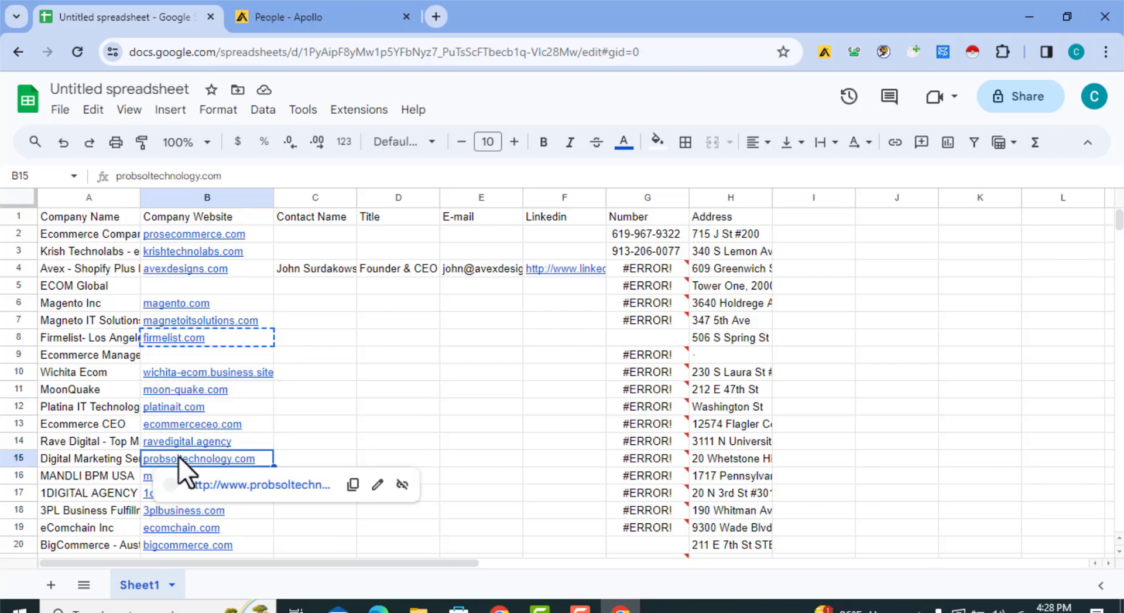
click(261, 18)
triple_click(158, 267)
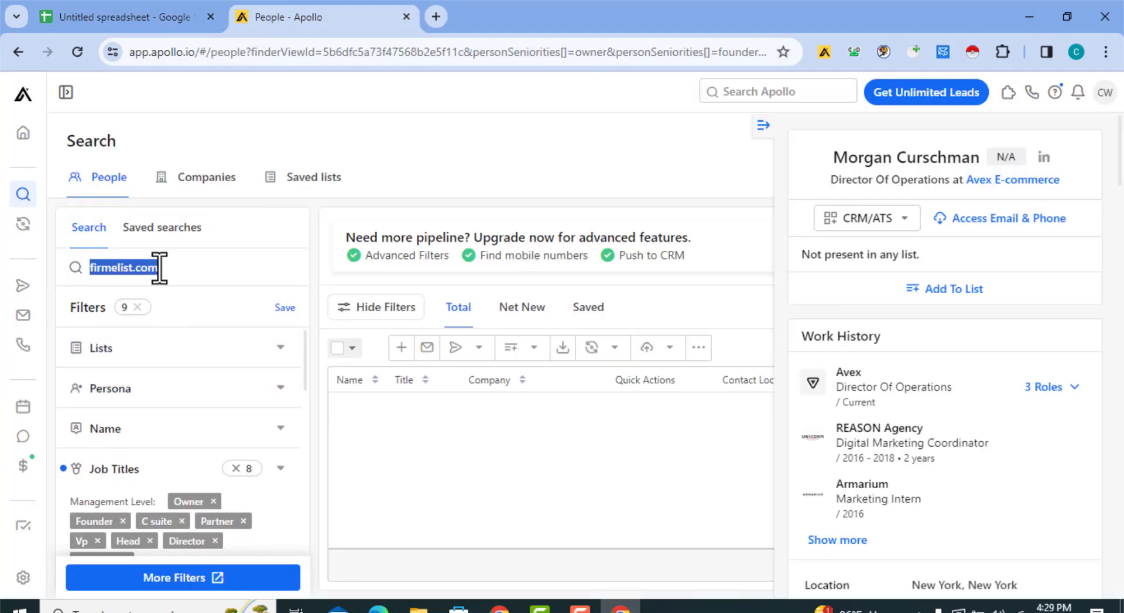
key(ctrl+v)
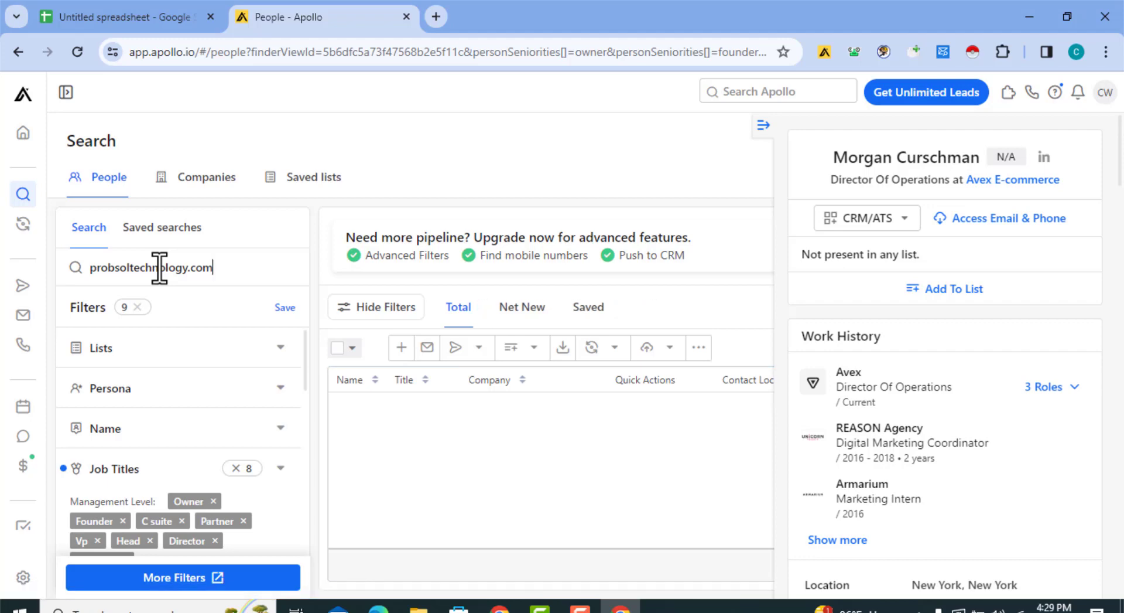
Step: Copy the website in cell B16 of the spreadsheet and search Apollo people for mandli.org in place of the previous website
click(108, 20)
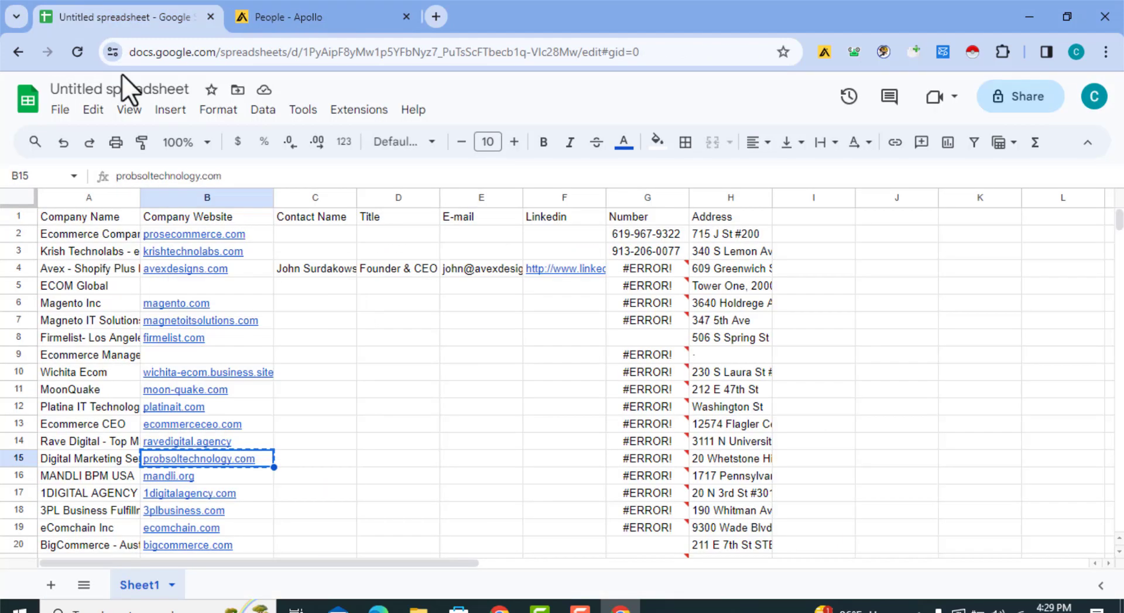
click(186, 480)
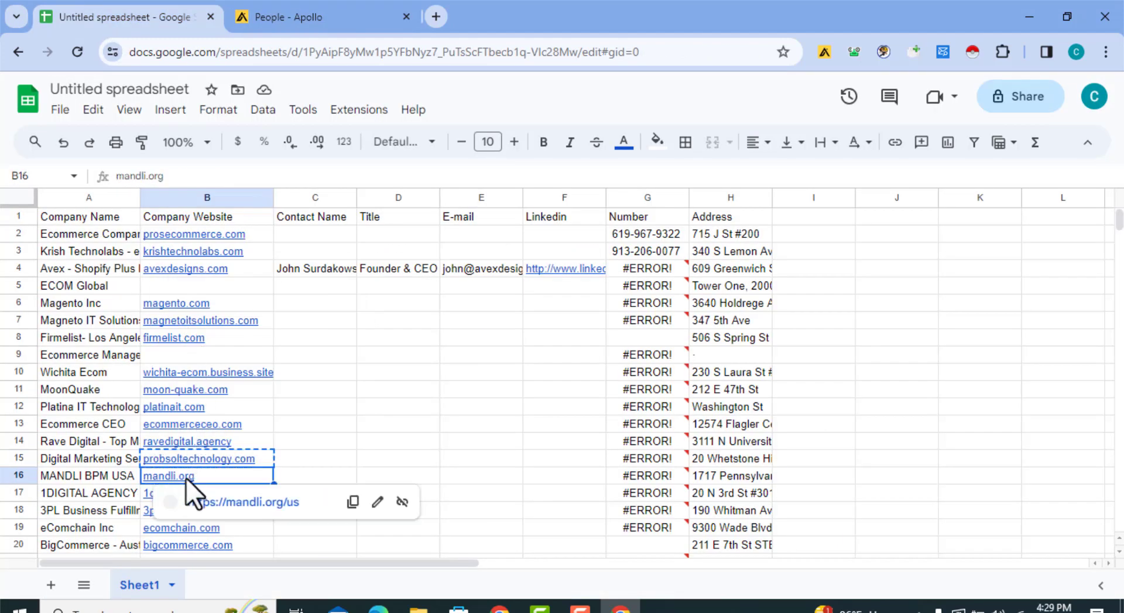
click(273, 22)
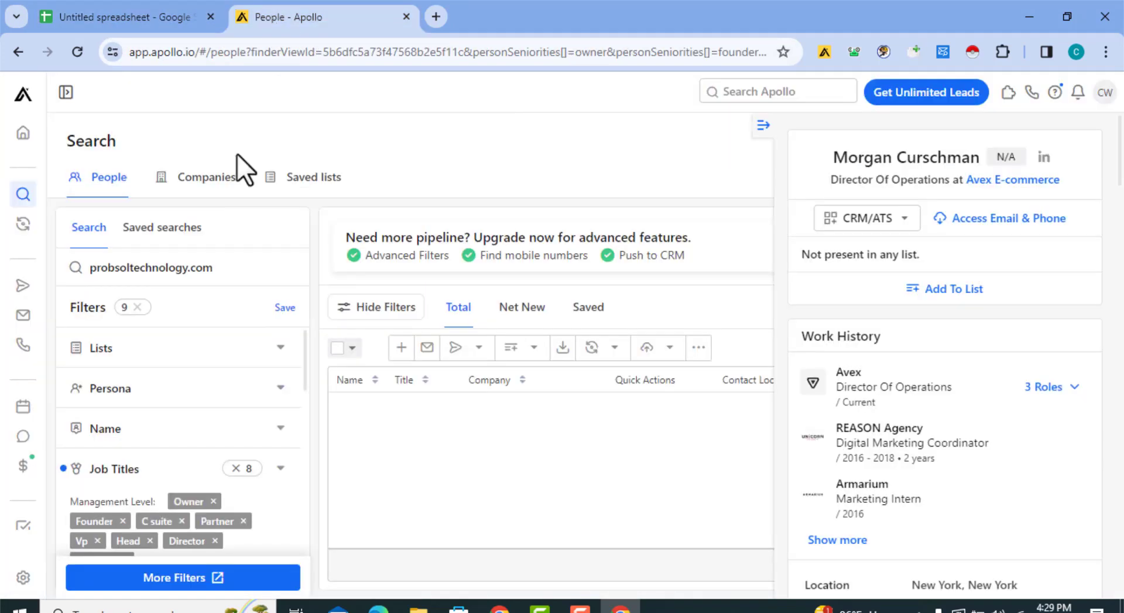
triple_click(149, 269)
key(ctrl+v)
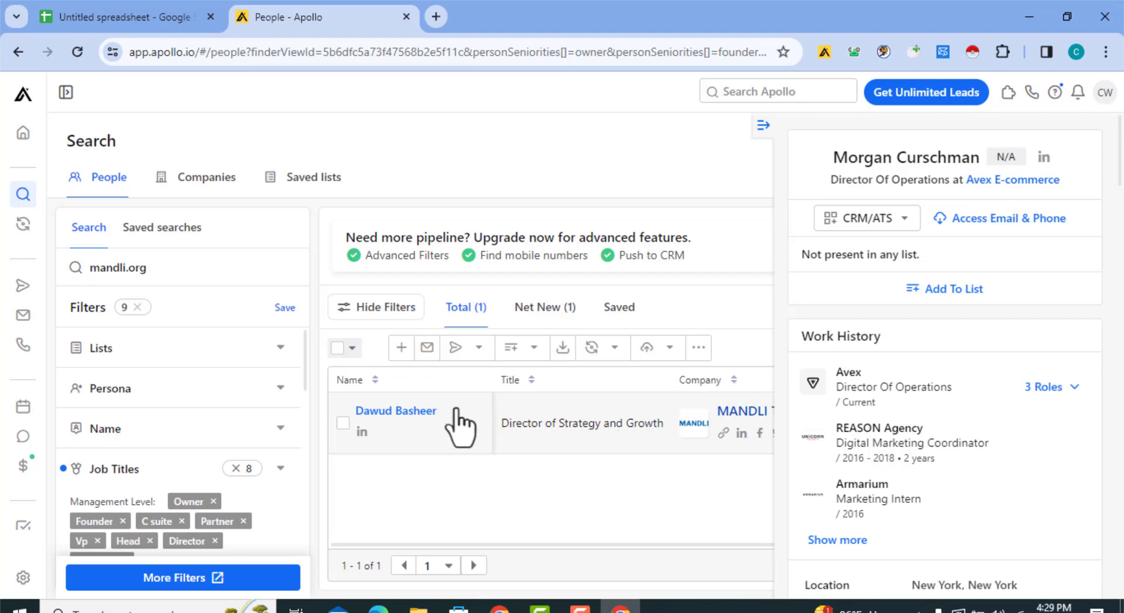
Step: Copy the contact's name from the mandli.org result, try pasting it with its link formatting into cell C16, and undo the paste
drag(438, 412, 356, 412)
click(154, 24)
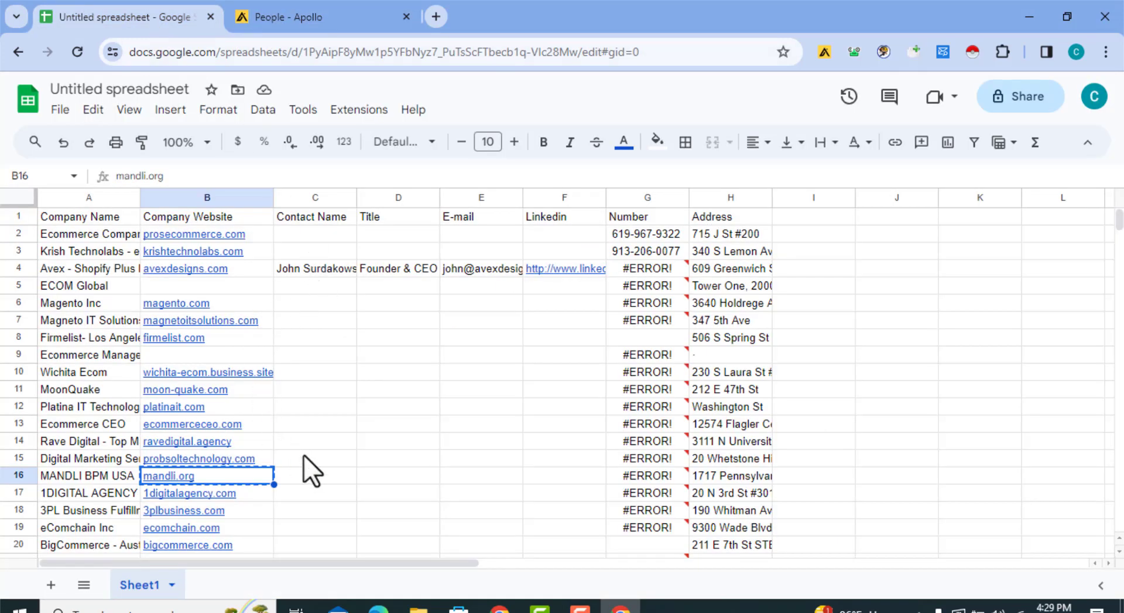
click(296, 475)
key(ctrl+v)
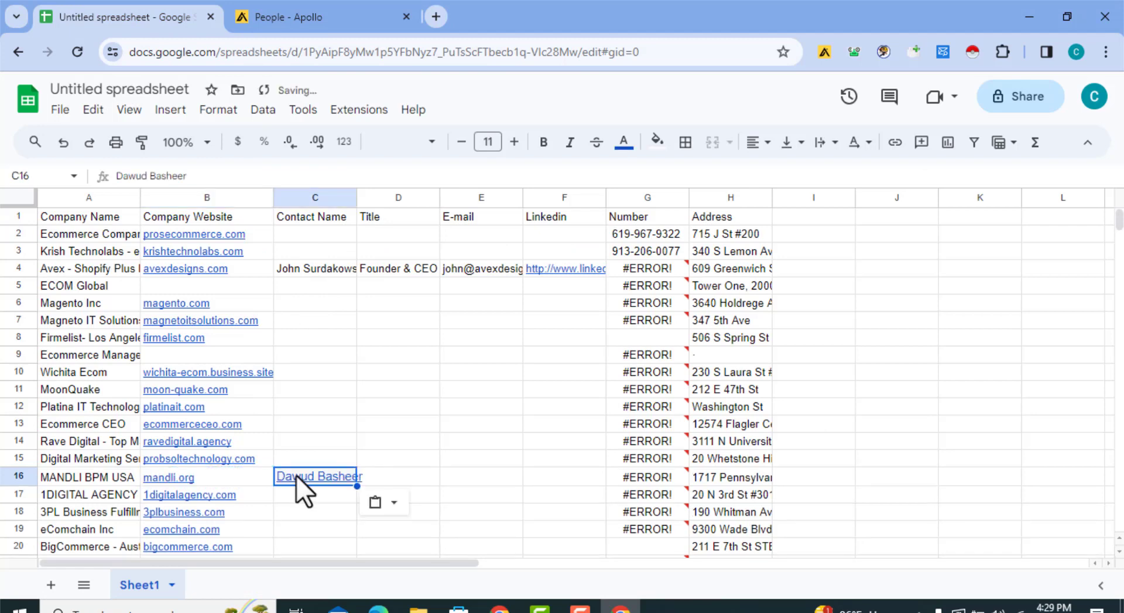
key(ctrl+z)
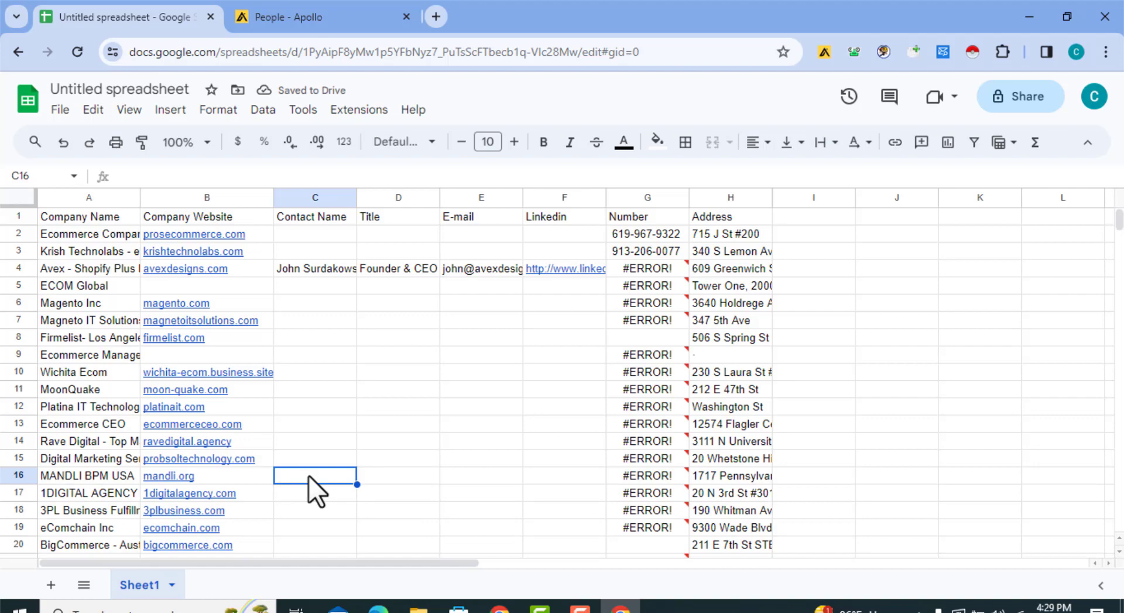
click(265, 14)
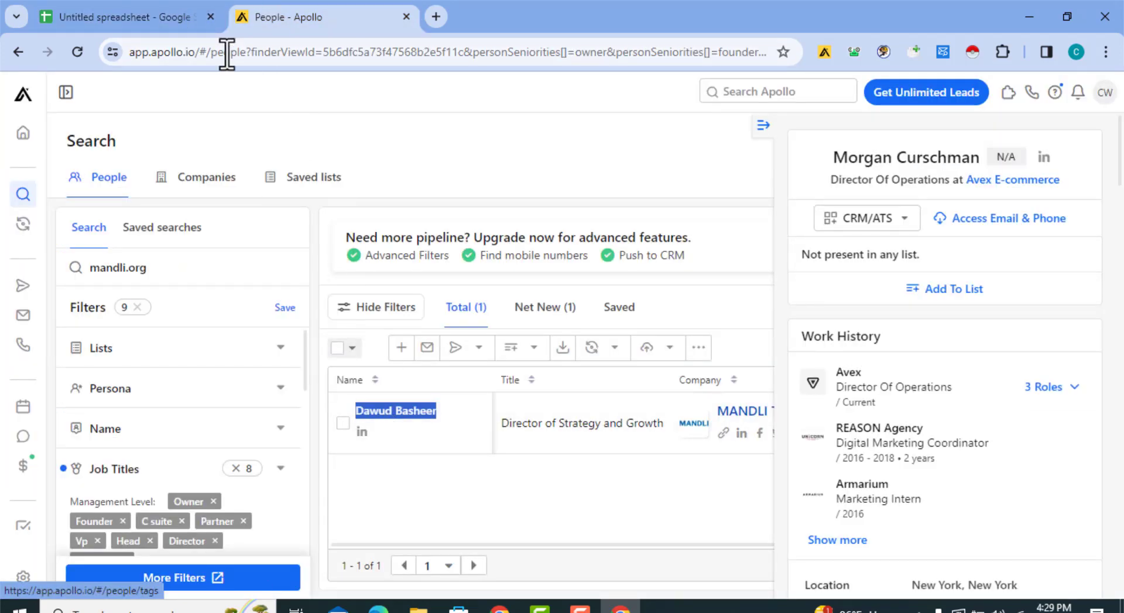
click(156, 21)
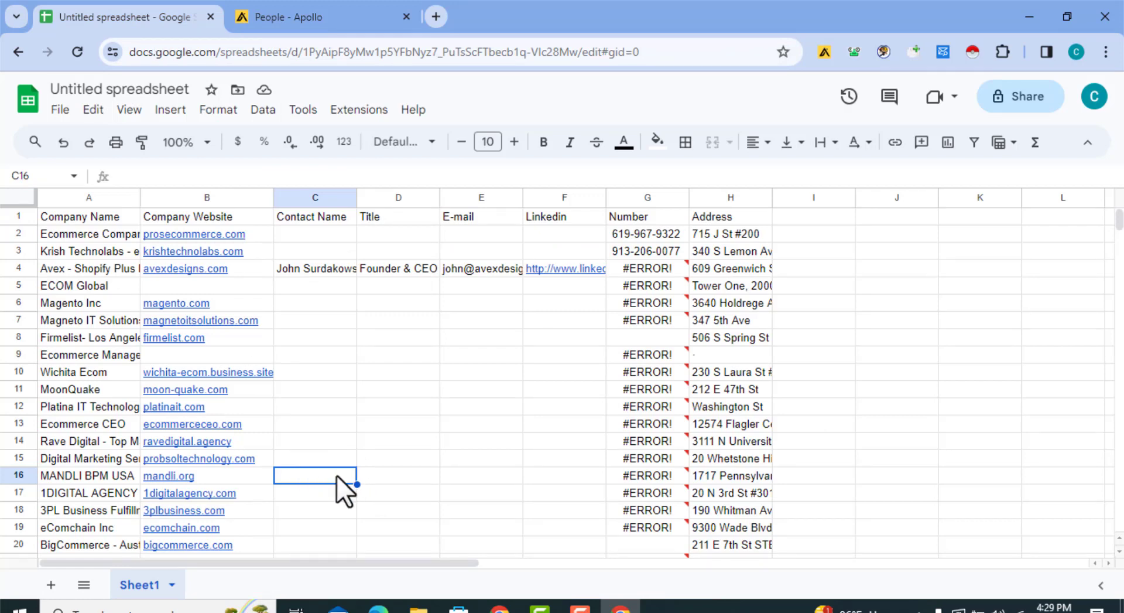
text(ctrl)
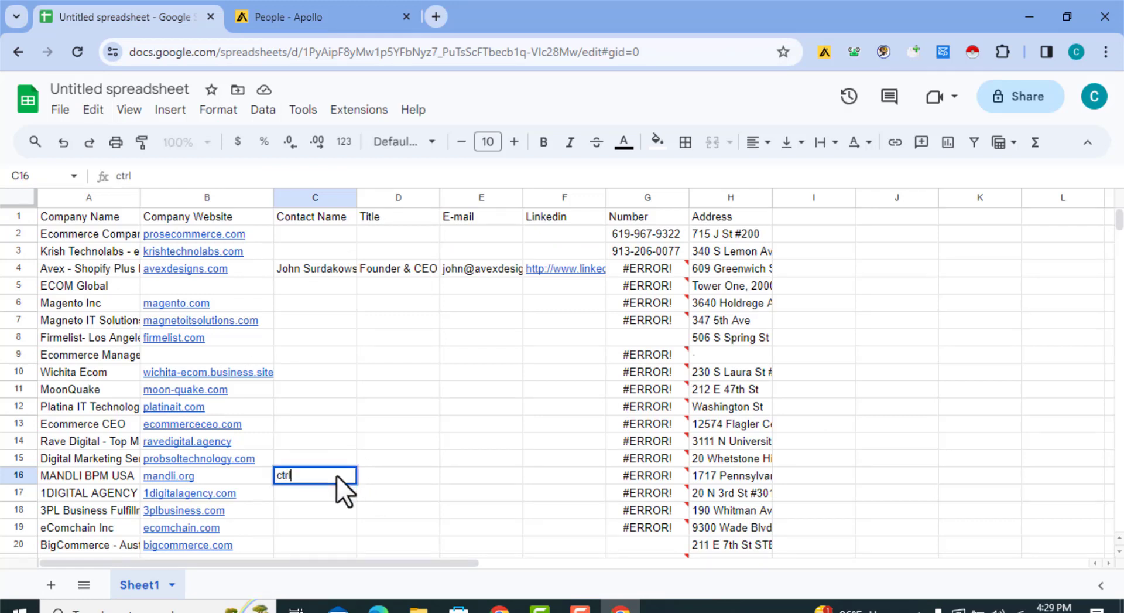
text(+shift+v)
triple_click(340, 475)
key(BackSpace)
key(Escape)
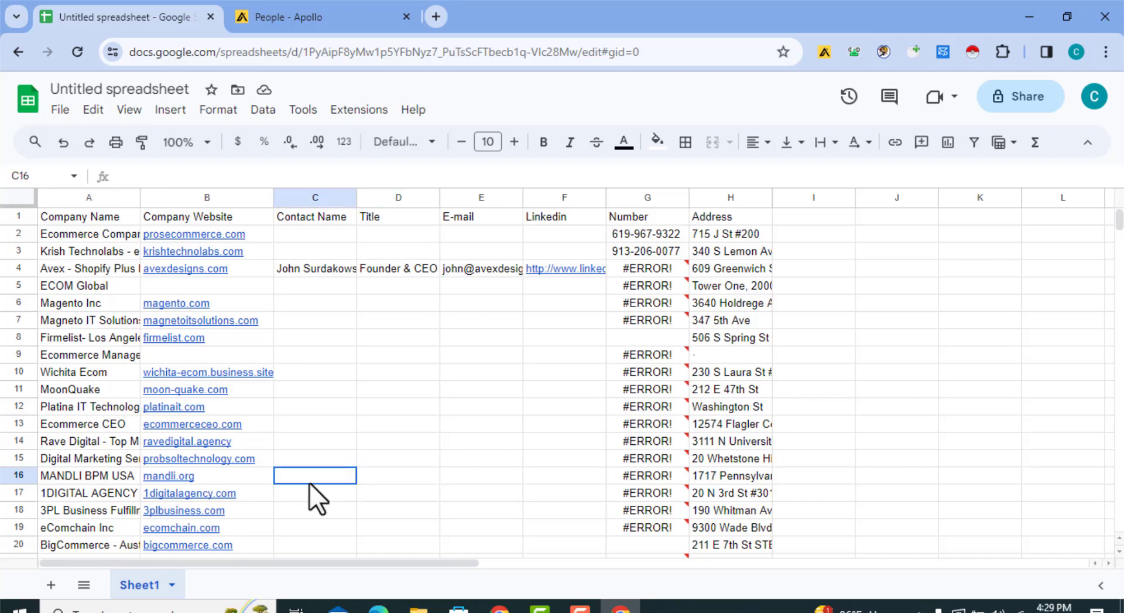
Step: Paste the copied contact name as plain text into cell C16 and copy the contact's LinkedIn profile link from Apollo into cell F16
key(ctrl+v)
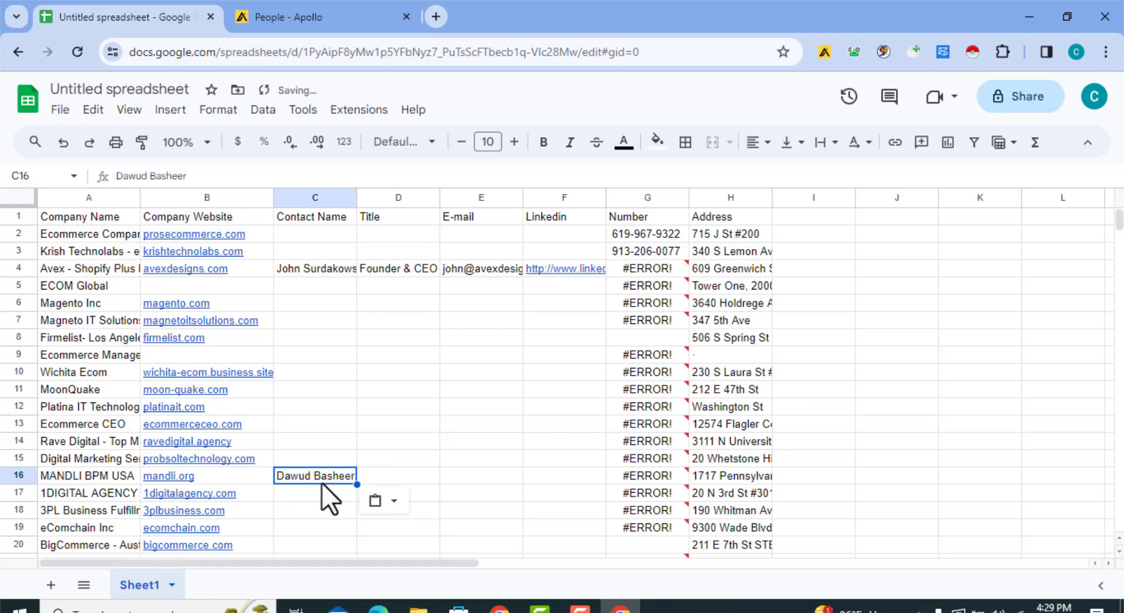
click(295, 21)
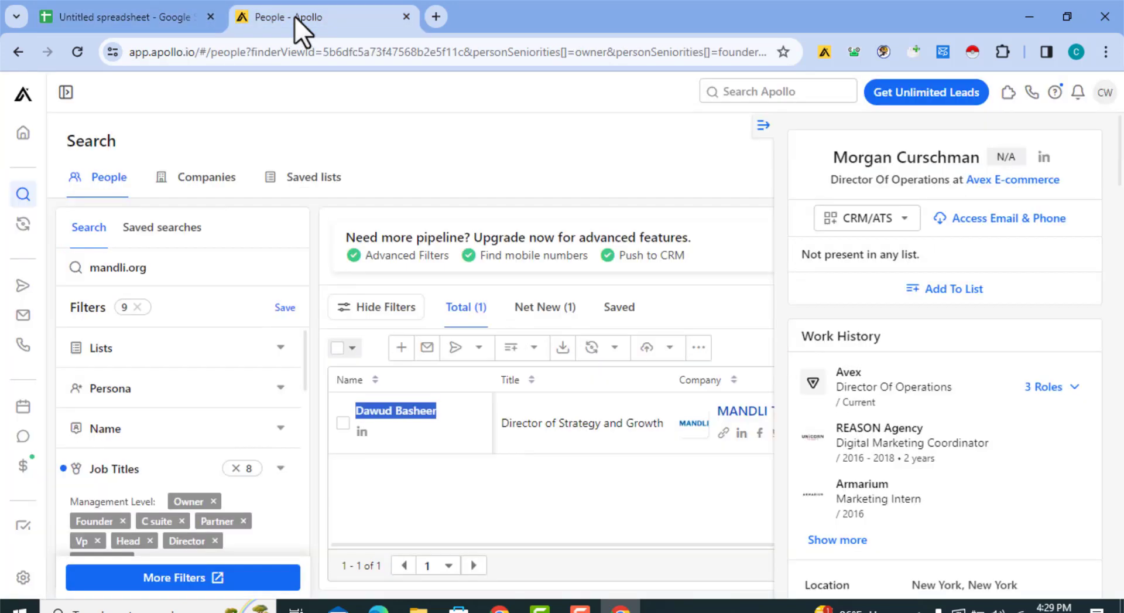
right_click(363, 436)
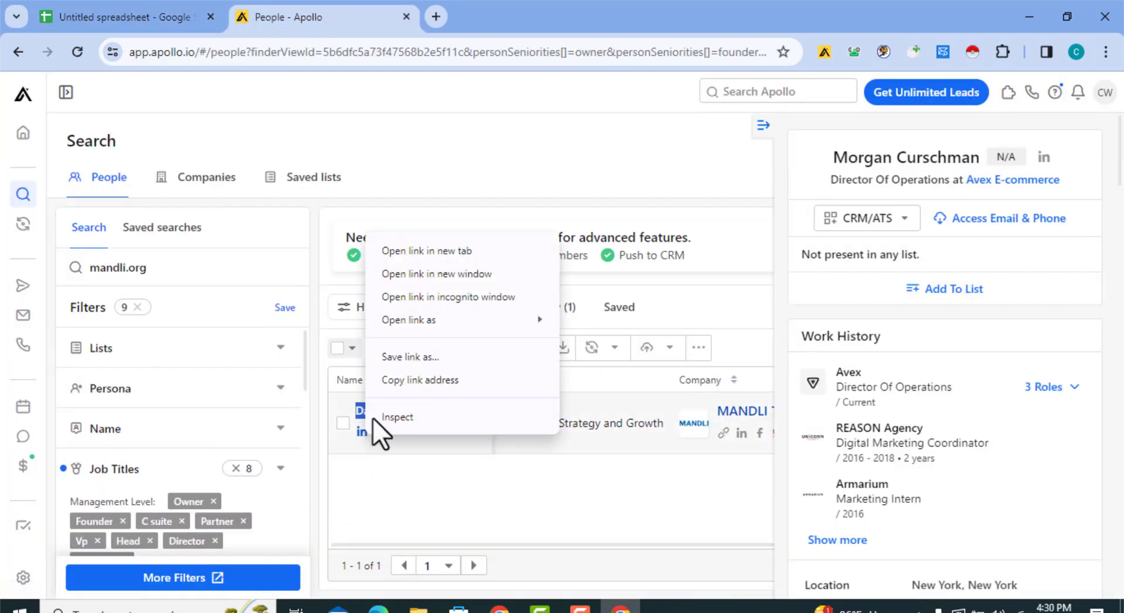
click(400, 379)
click(129, 17)
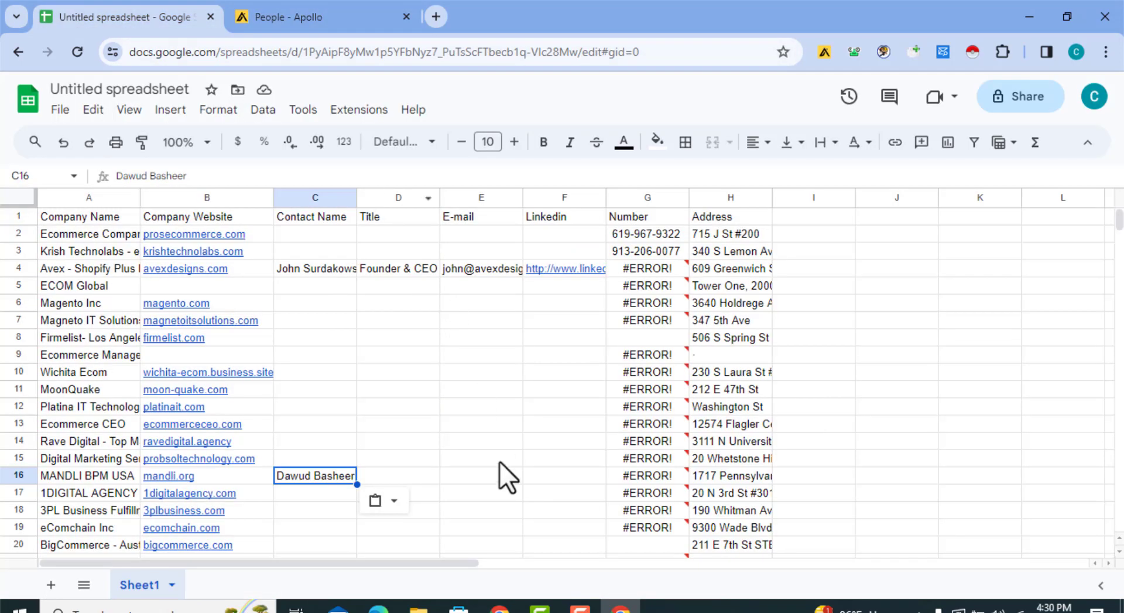
click(558, 479)
key(ctrl+v)
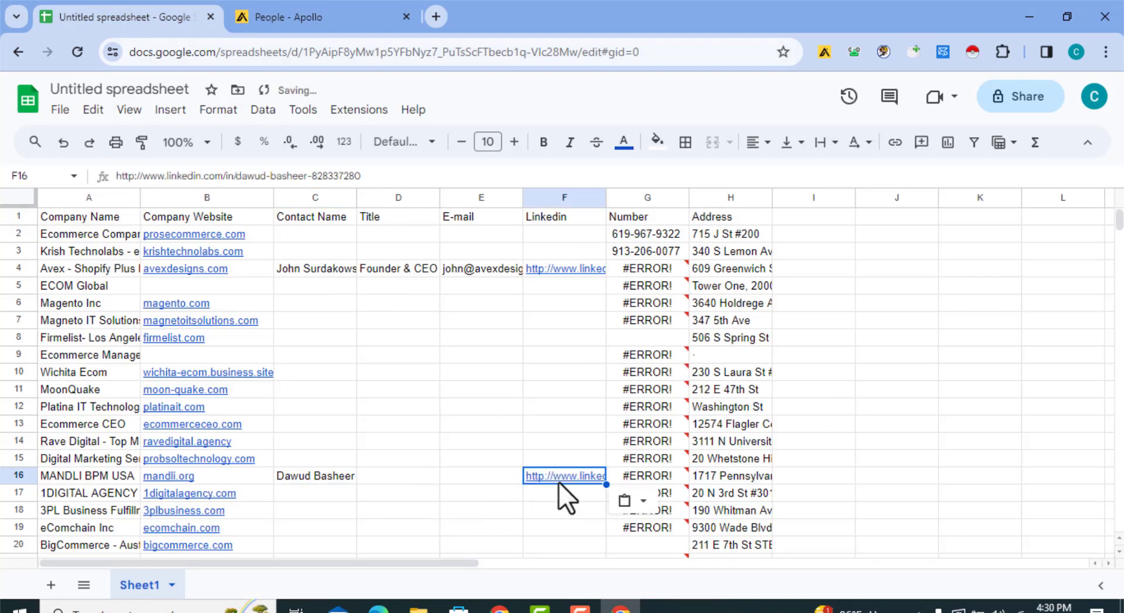
Step: Copy the title Director of Strategy and Growth from the Apollo result into cell D16 of the spreadsheet
click(279, 15)
drag(502, 422, 657, 423)
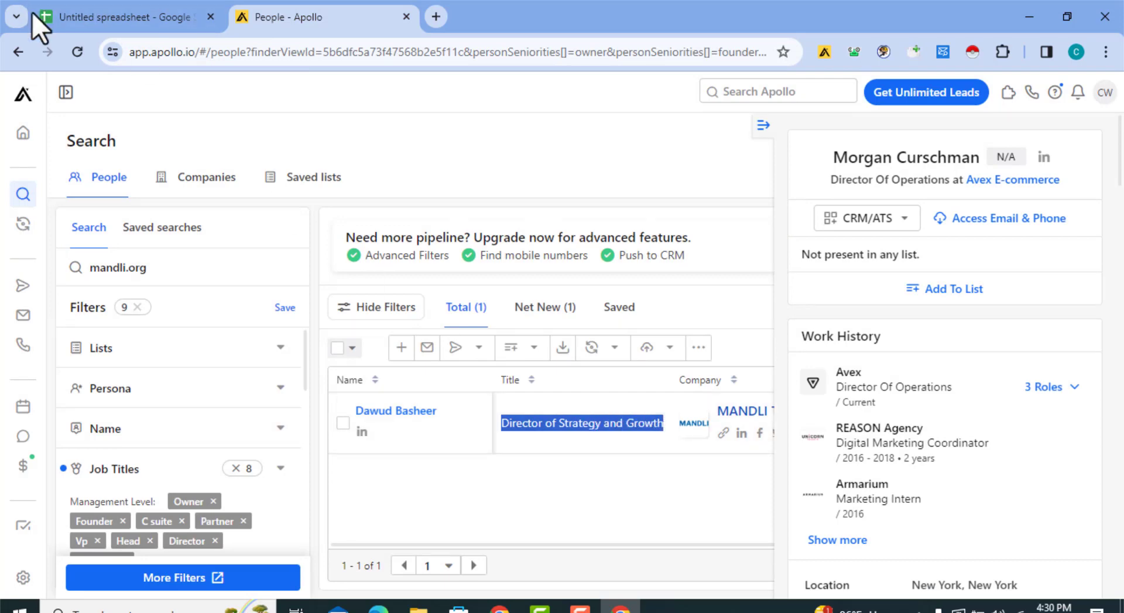
click(150, 17)
click(382, 473)
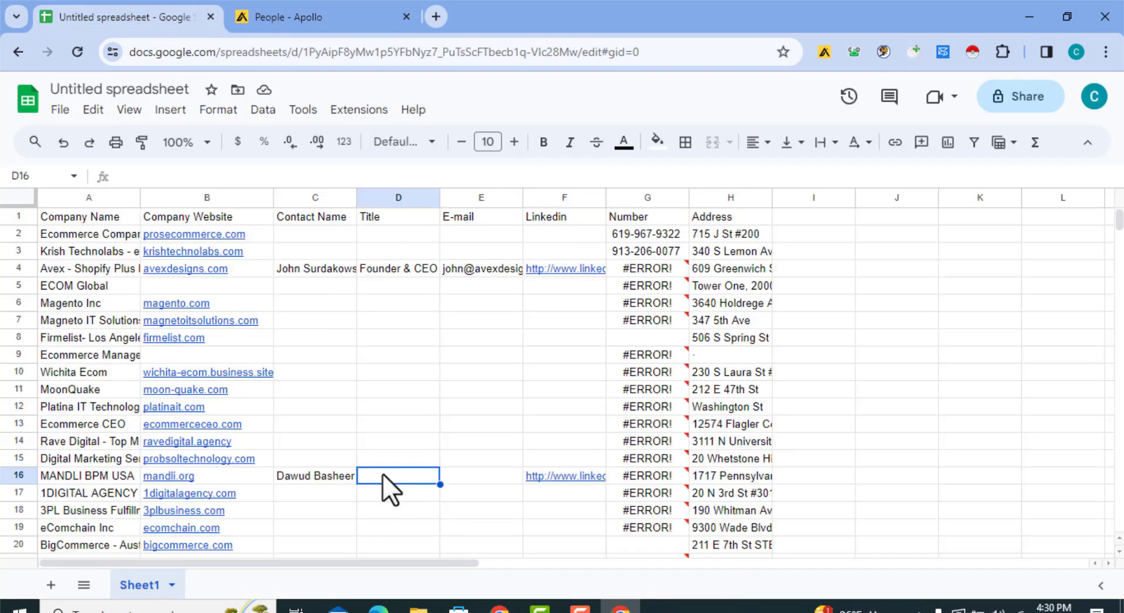
key(ctrl+v)
key(Tab)
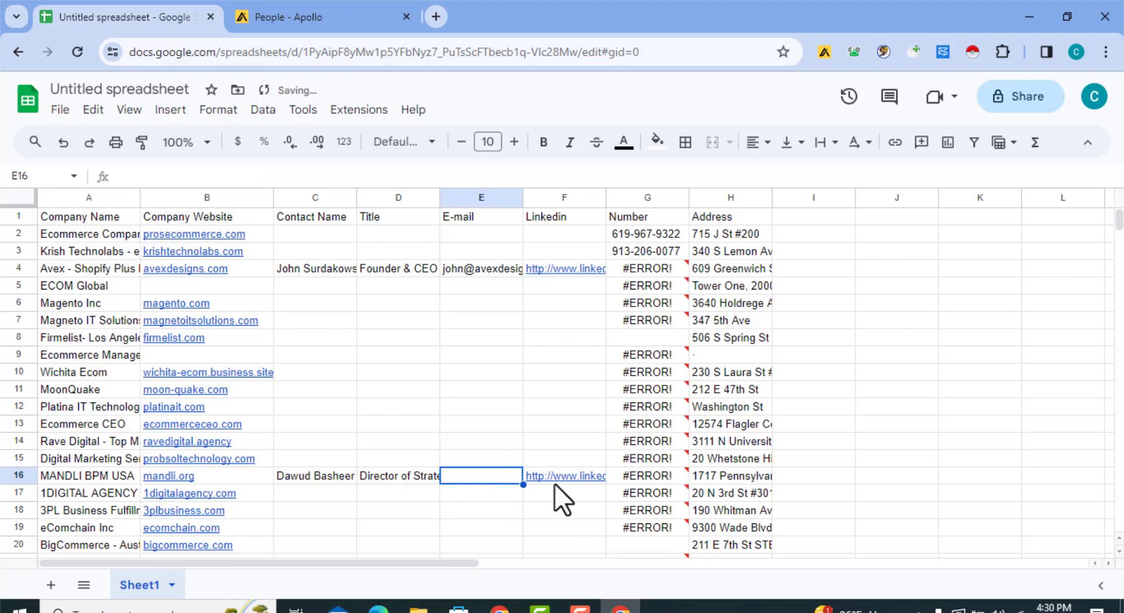
click(554, 484)
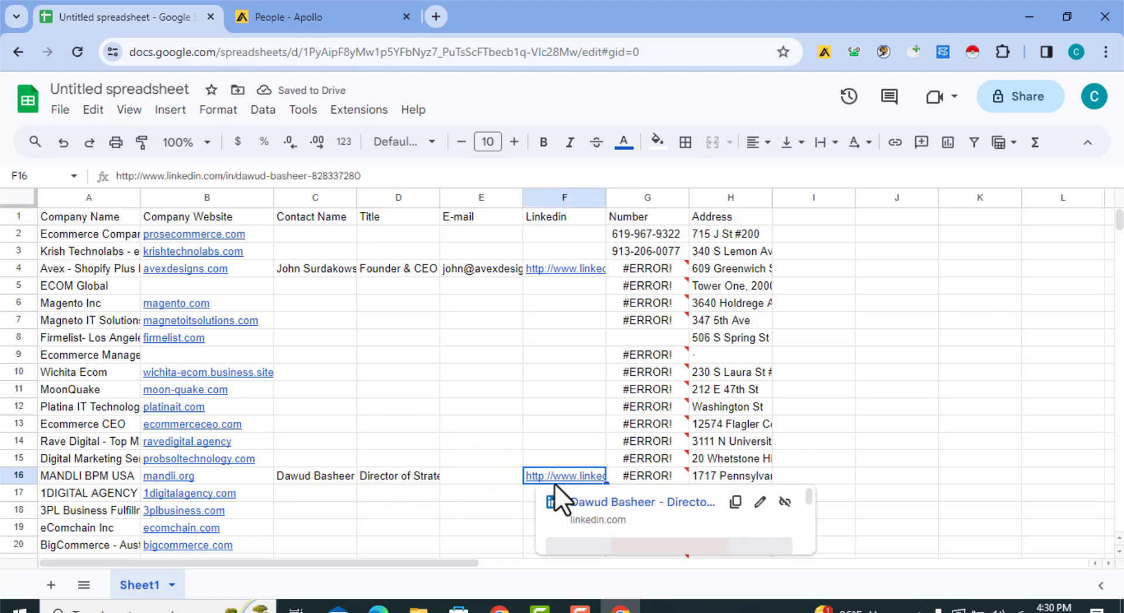
Step: Close the open profile details in Apollo and save the mandli.org contact to request the e-mail address
click(329, 18)
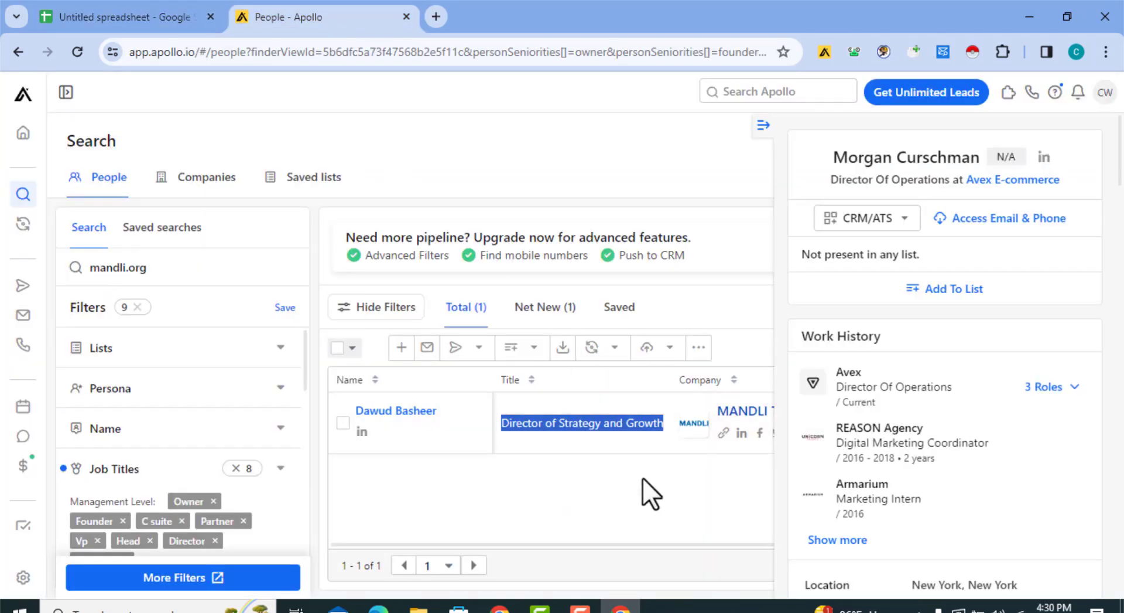
click(662, 497)
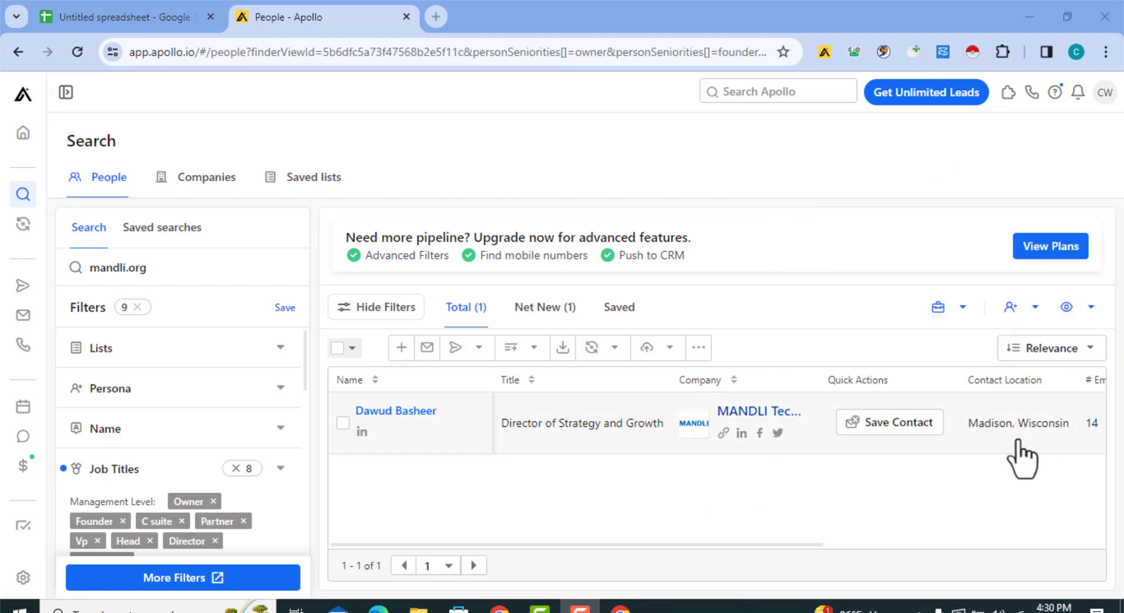
click(910, 434)
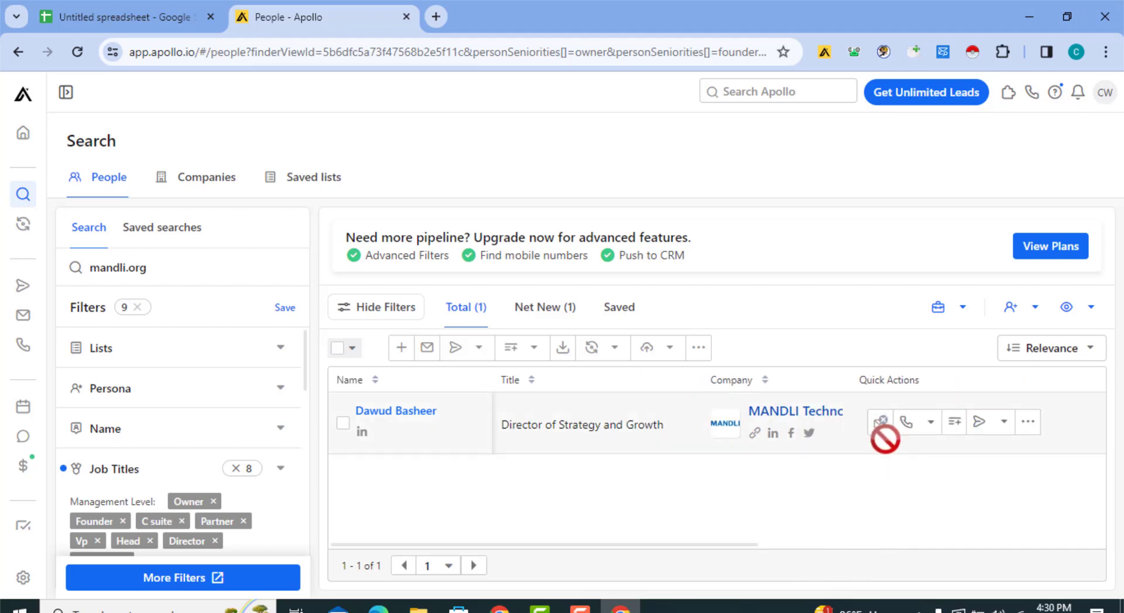
mouse_move(925, 427)
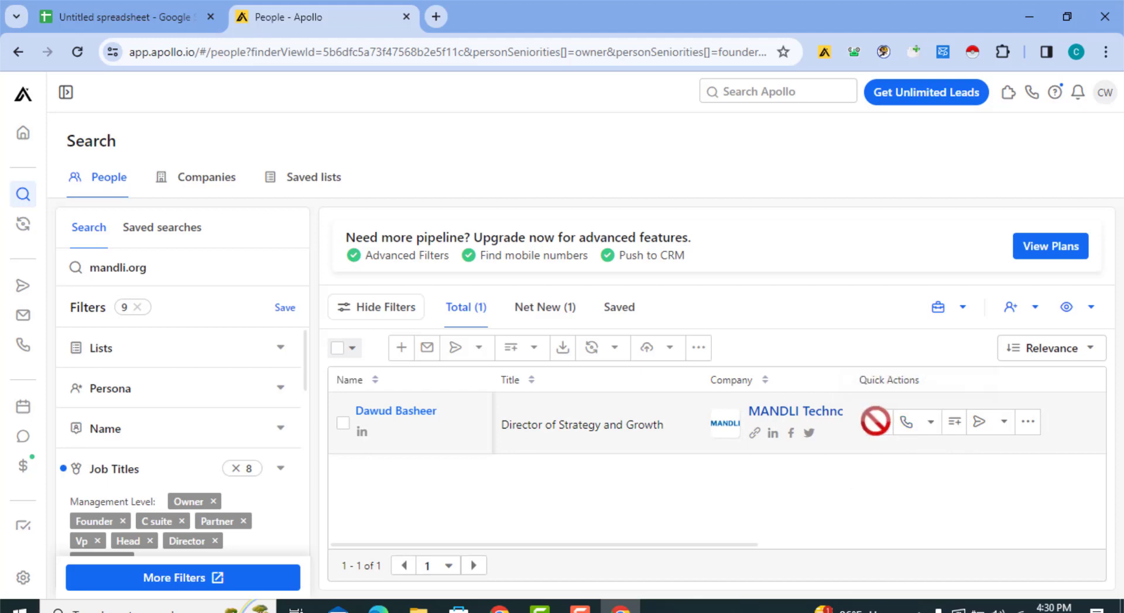
click(111, 3)
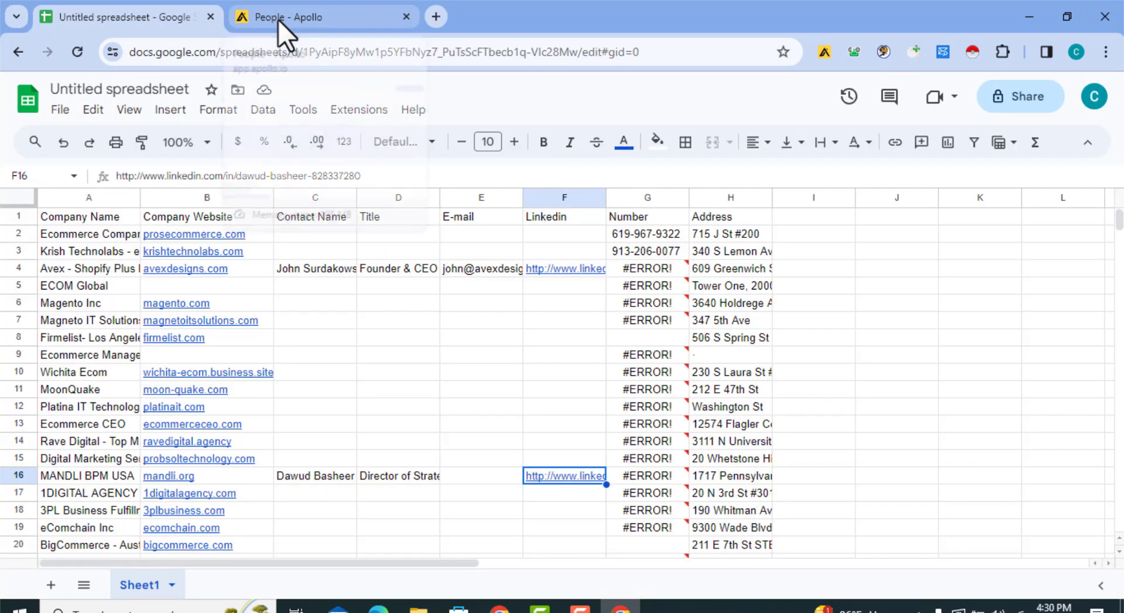
click(493, 475)
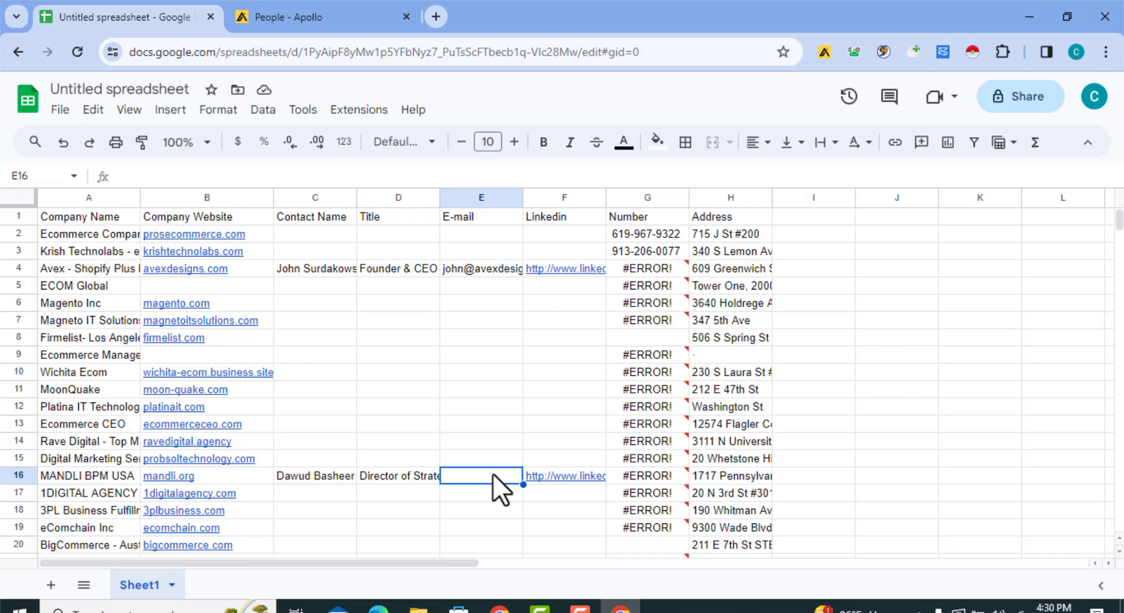
click(490, 462)
click(374, 458)
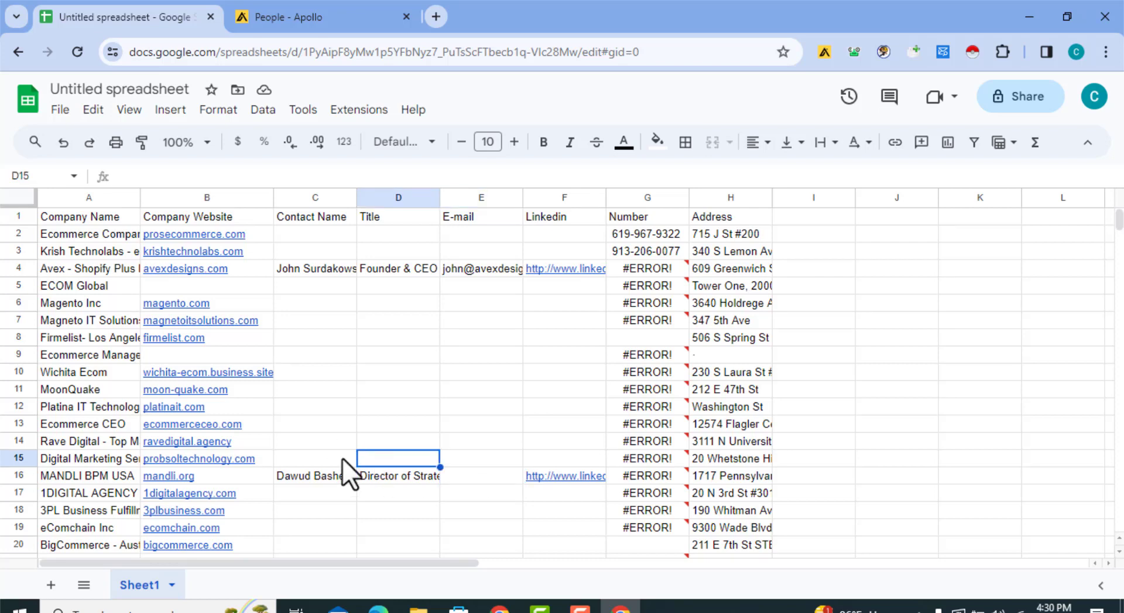
click(342, 458)
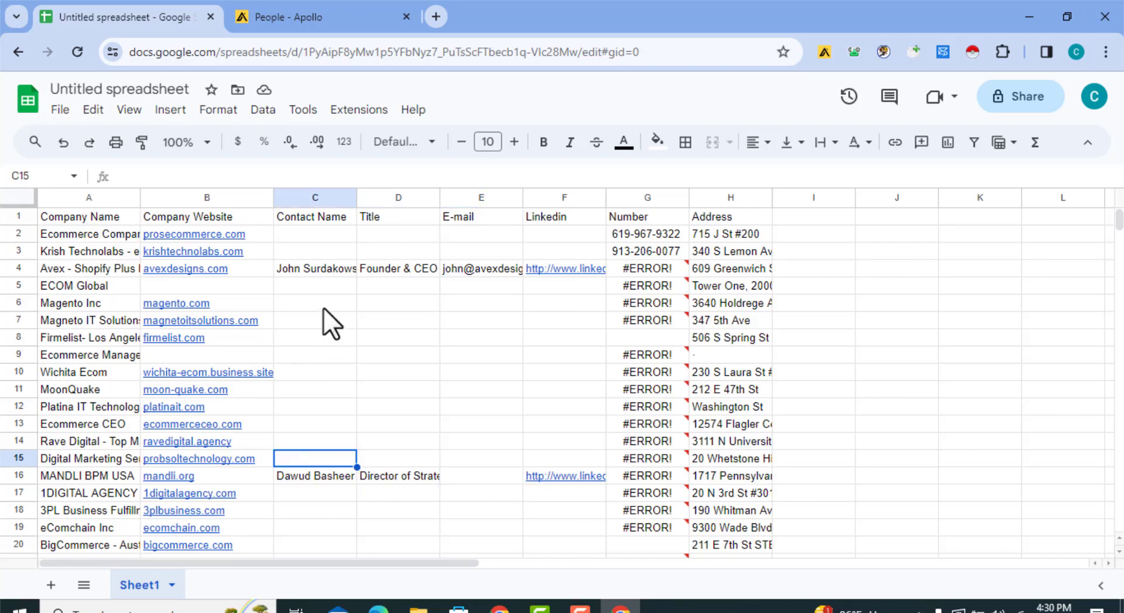
Step: Copy the website prosecommerce.com from cell B2 and search for it in Apollo's people search
click(186, 235)
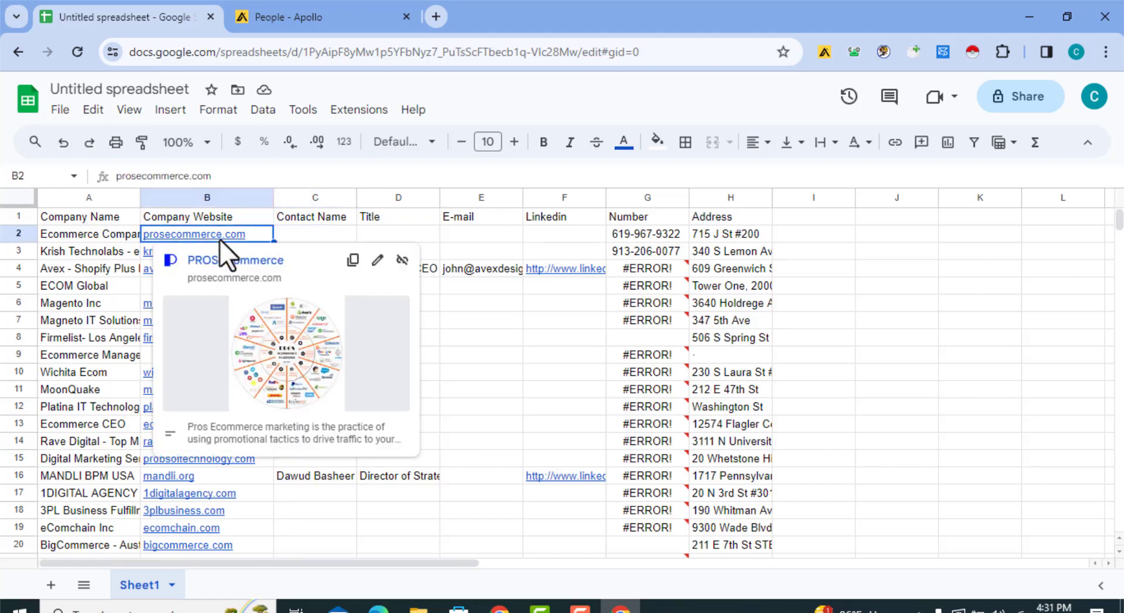
click(281, 16)
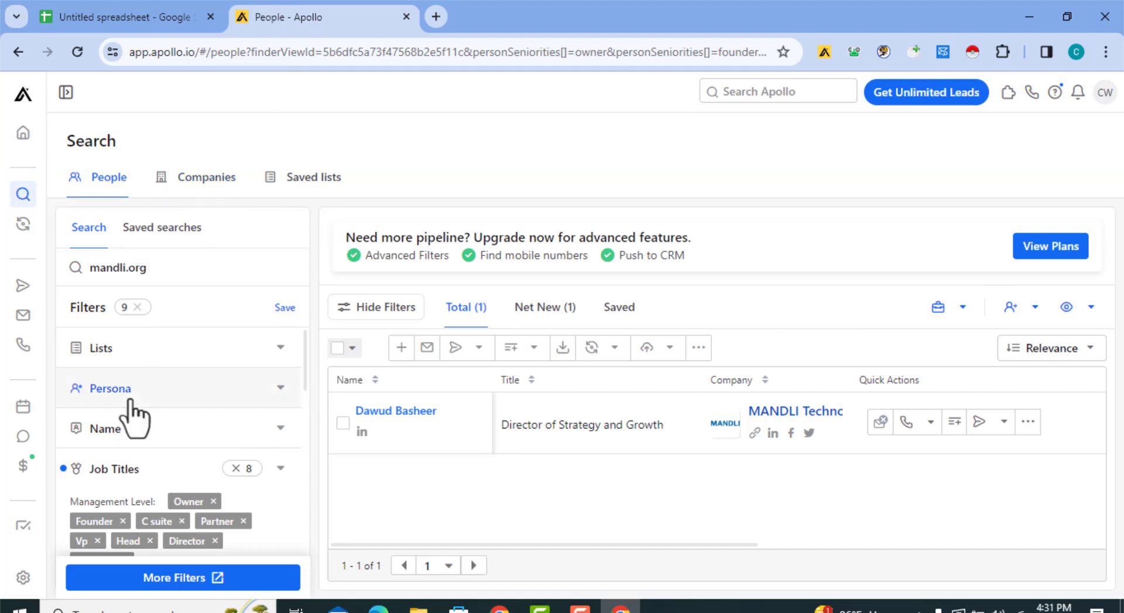
triple_click(135, 268)
key(ctrl+v)
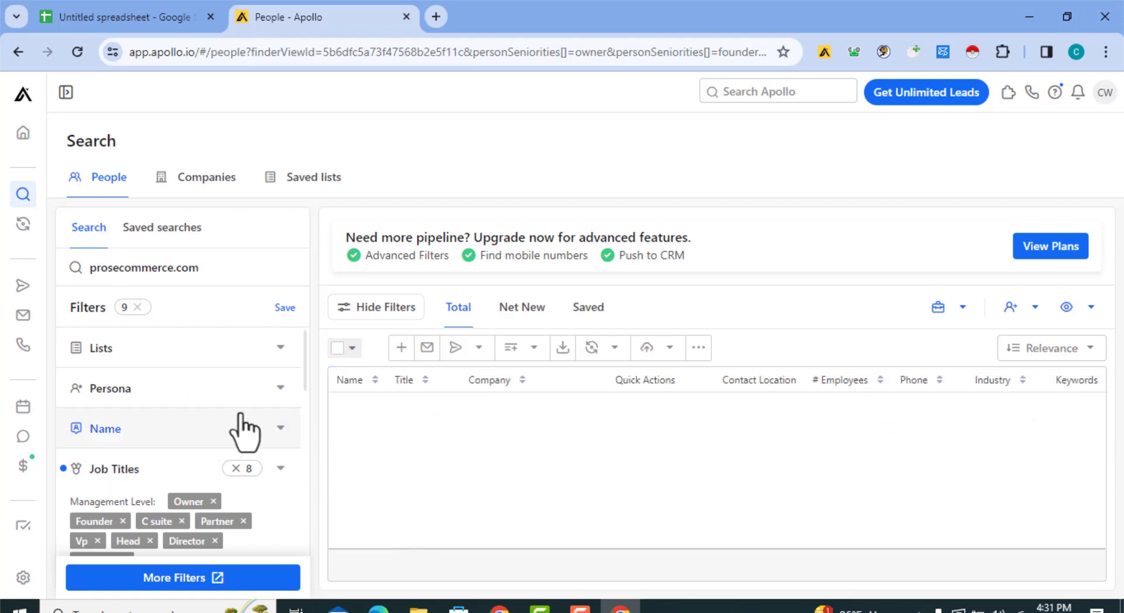
click(124, 27)
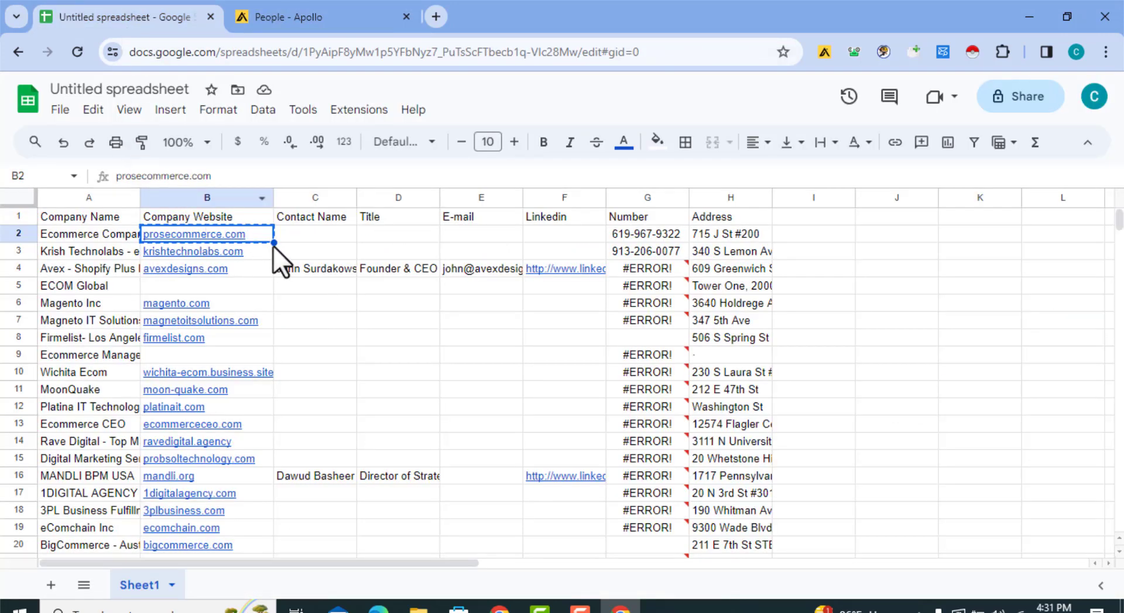
click(286, 237)
click(167, 237)
click(136, 237)
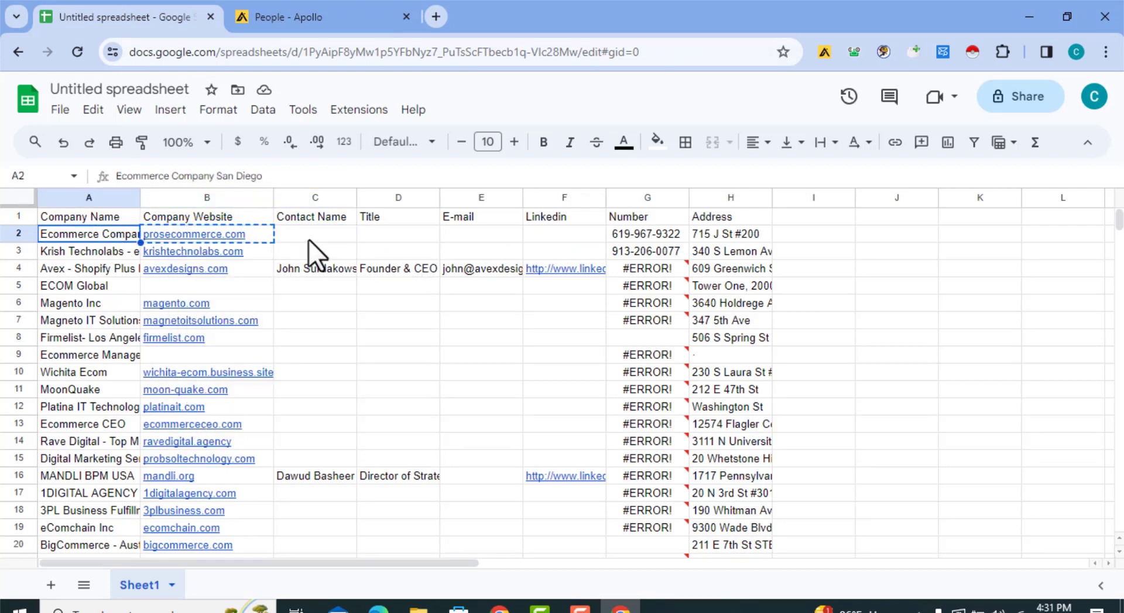
click(308, 240)
click(245, 238)
click(125, 234)
click(175, 251)
click(301, 253)
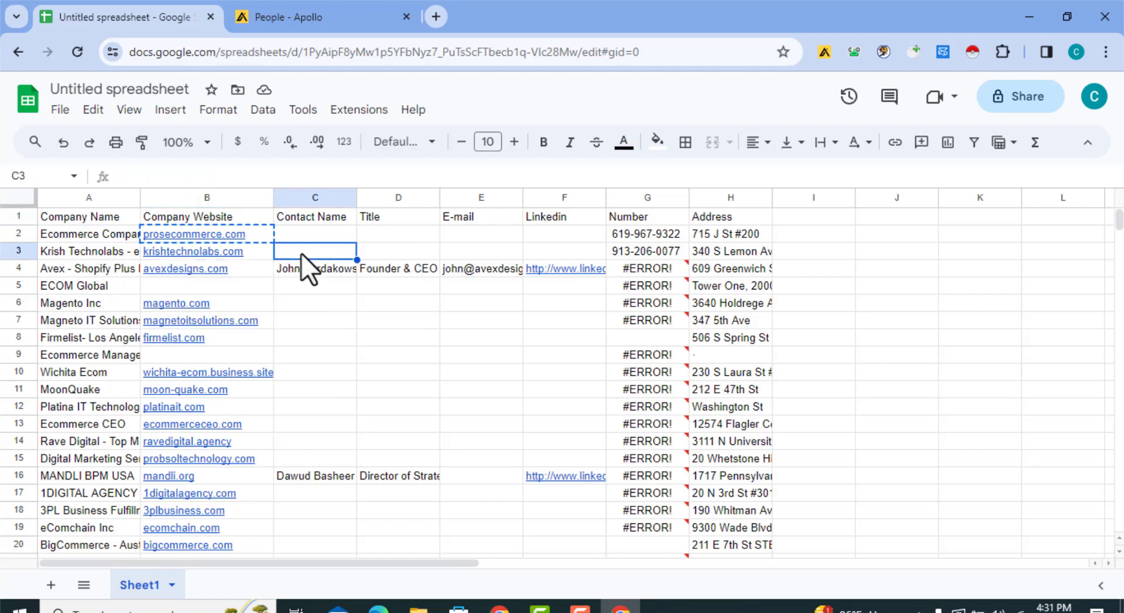
Step: Copy the website krishtechnolabs.com from cell B3 and search for it in Apollo's people search
click(199, 253)
click(292, 17)
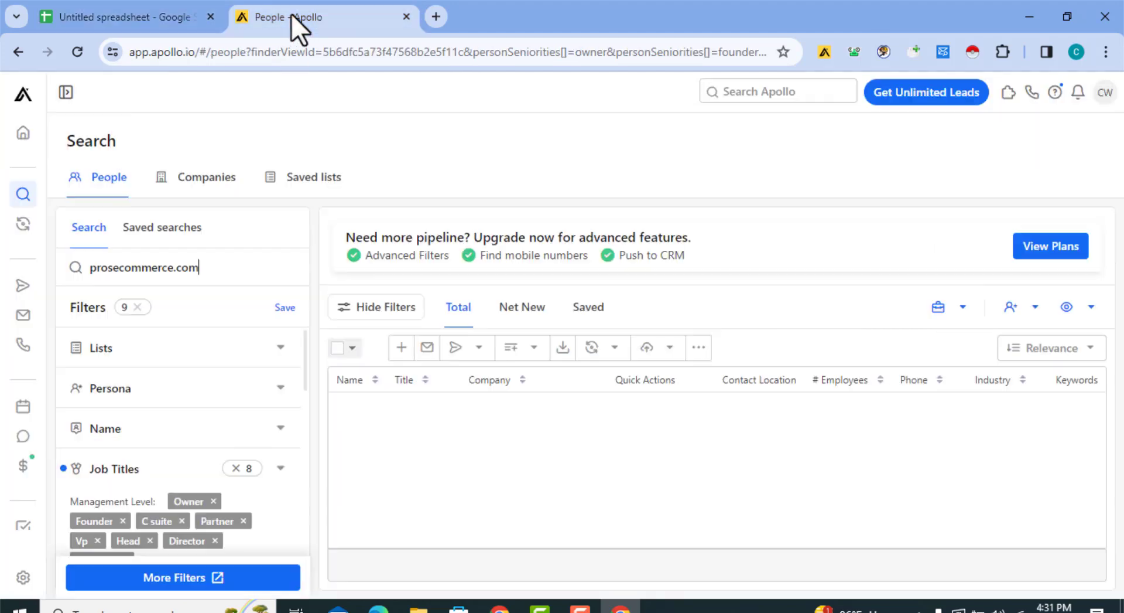
triple_click(155, 269)
key(ctrl+v)
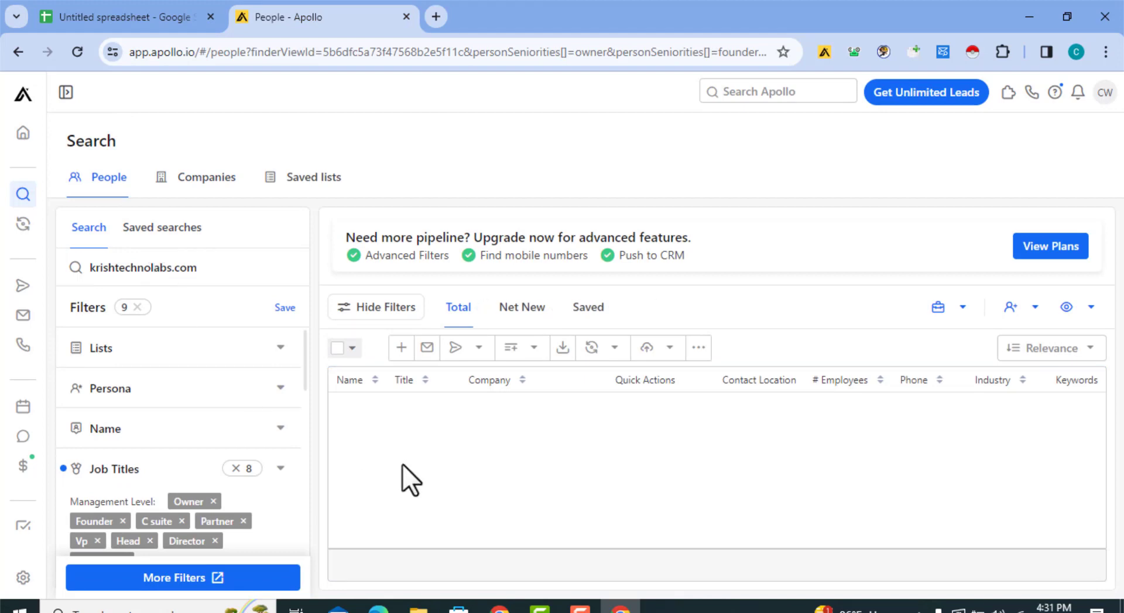
click(142, 18)
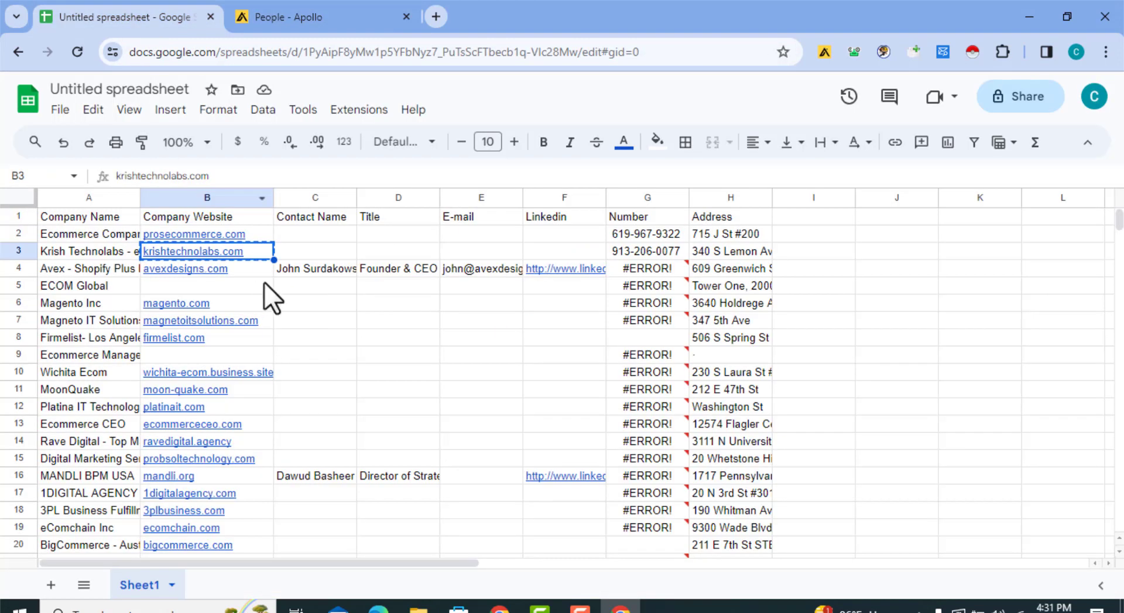
click(298, 255)
click(228, 255)
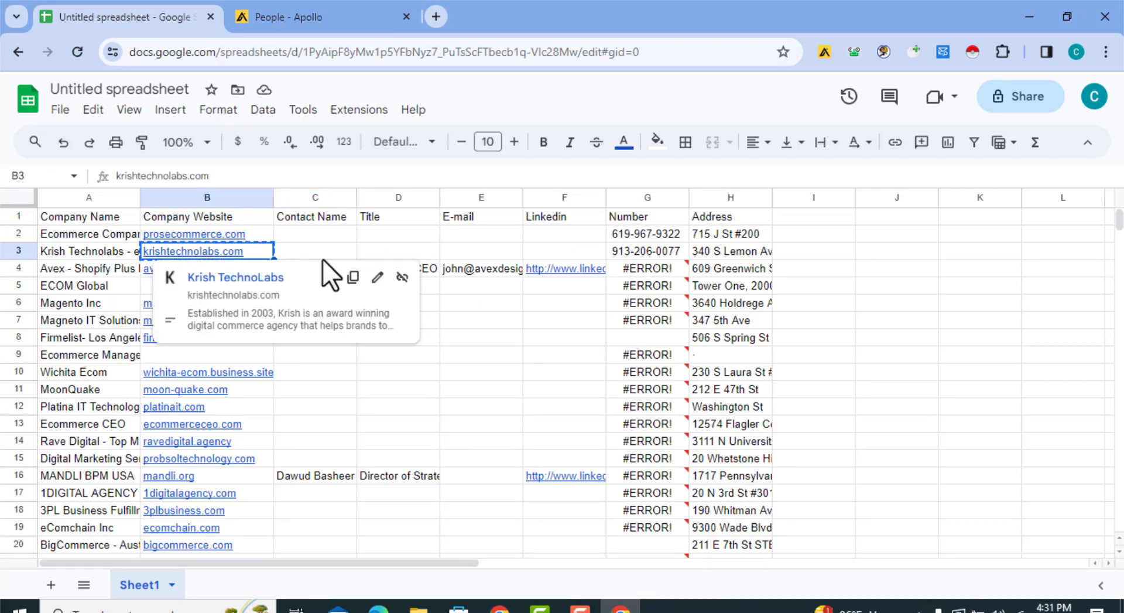
click(322, 258)
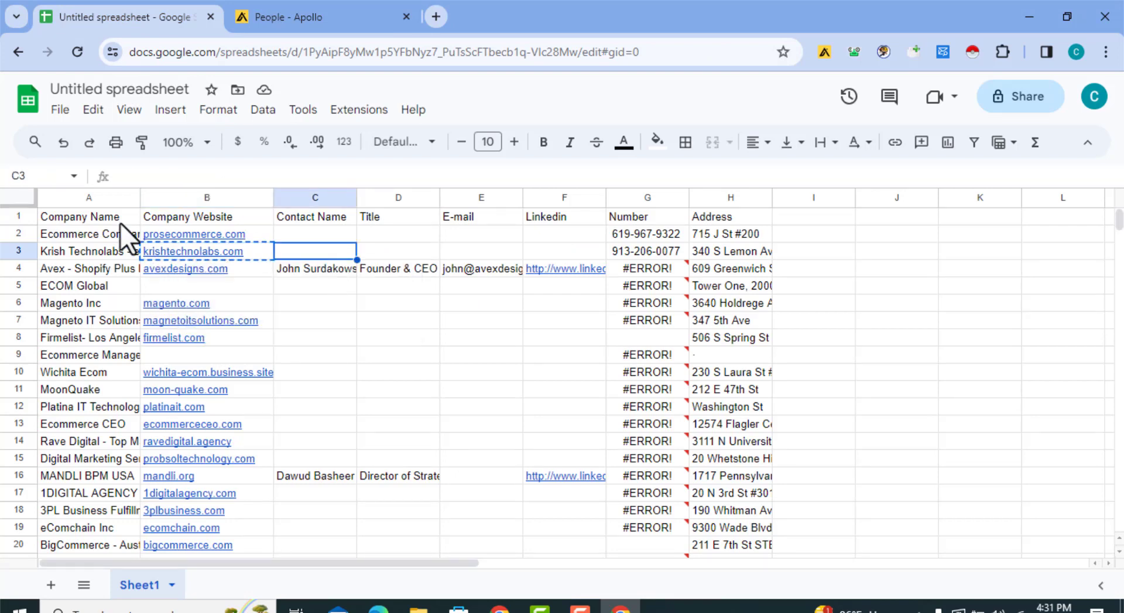
drag(121, 222, 760, 466)
click(805, 393)
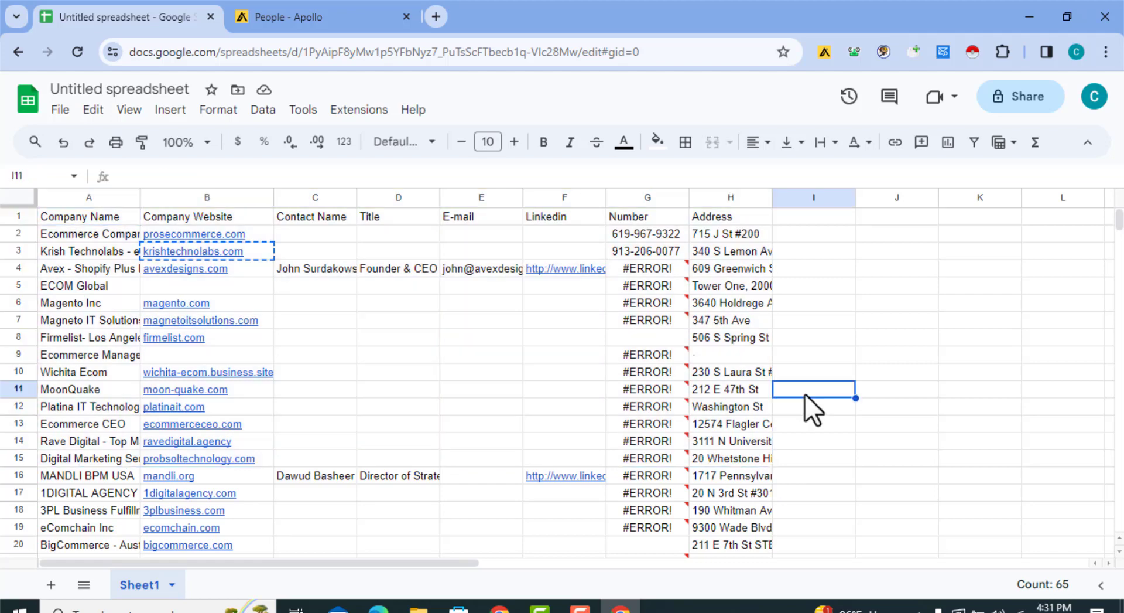
mouse_move(317, 286)
mouse_down()
mouse_move(274, 296)
mouse_move(301, 288)
mouse_up()
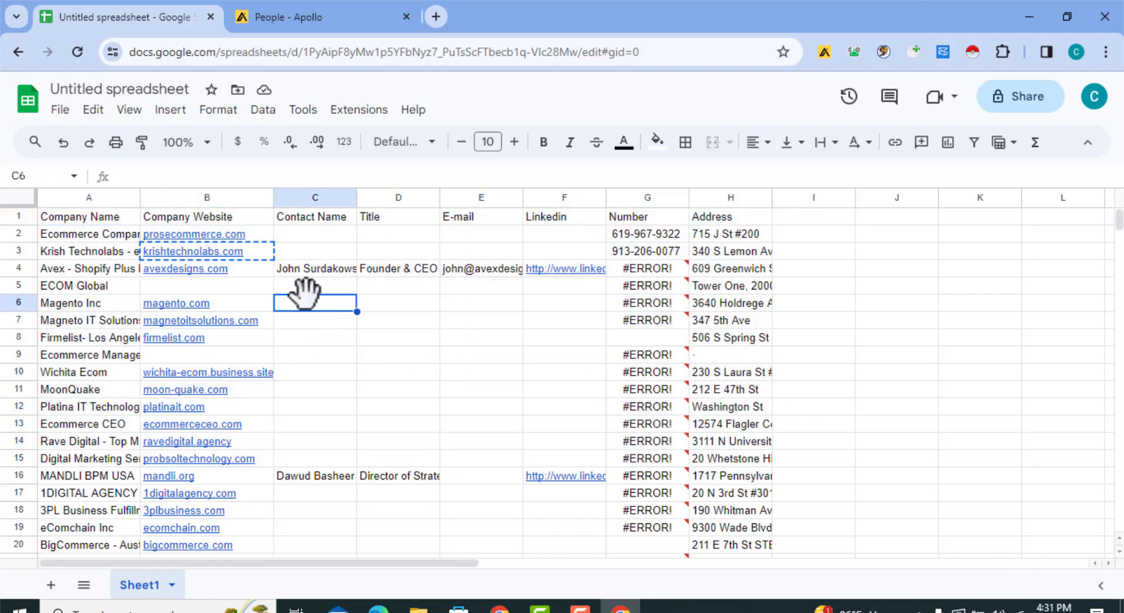
click(307, 254)
click(81, 257)
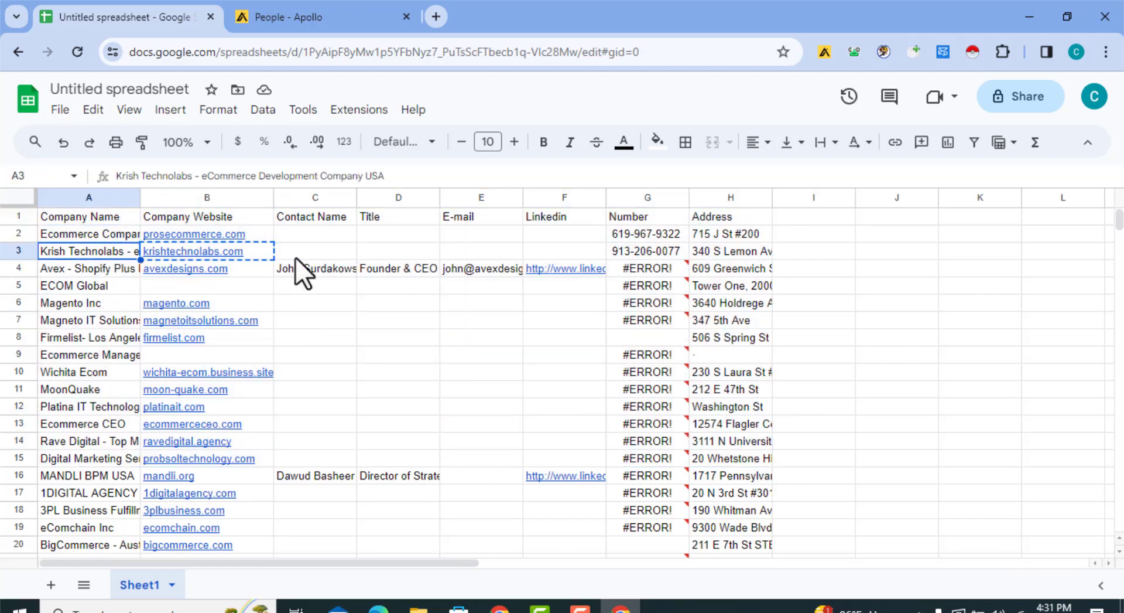
click(295, 257)
click(107, 257)
click(324, 251)
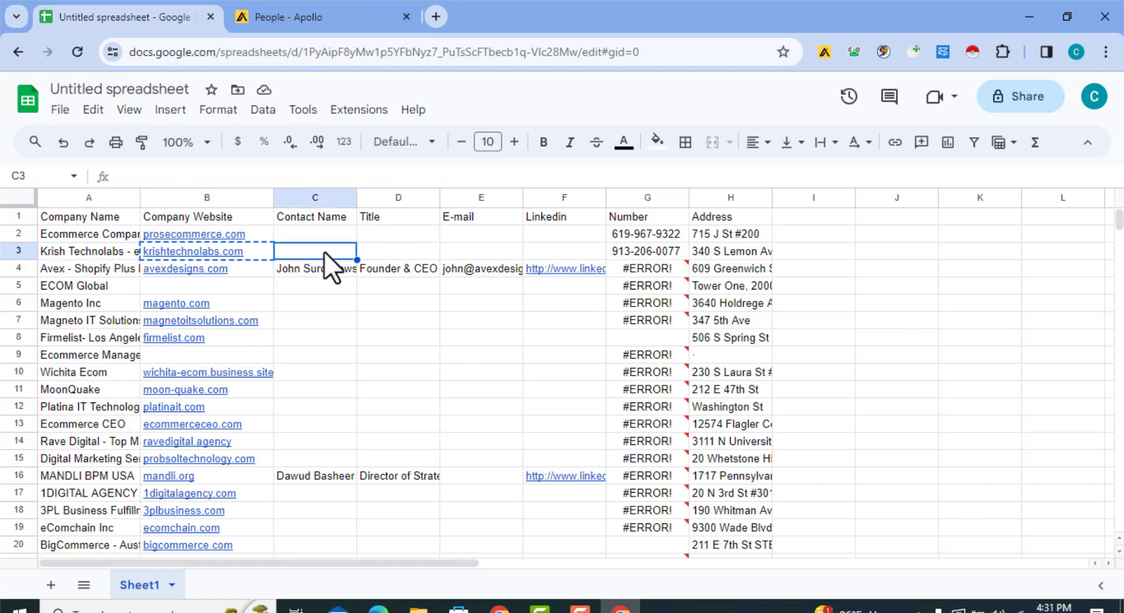
click(414, 256)
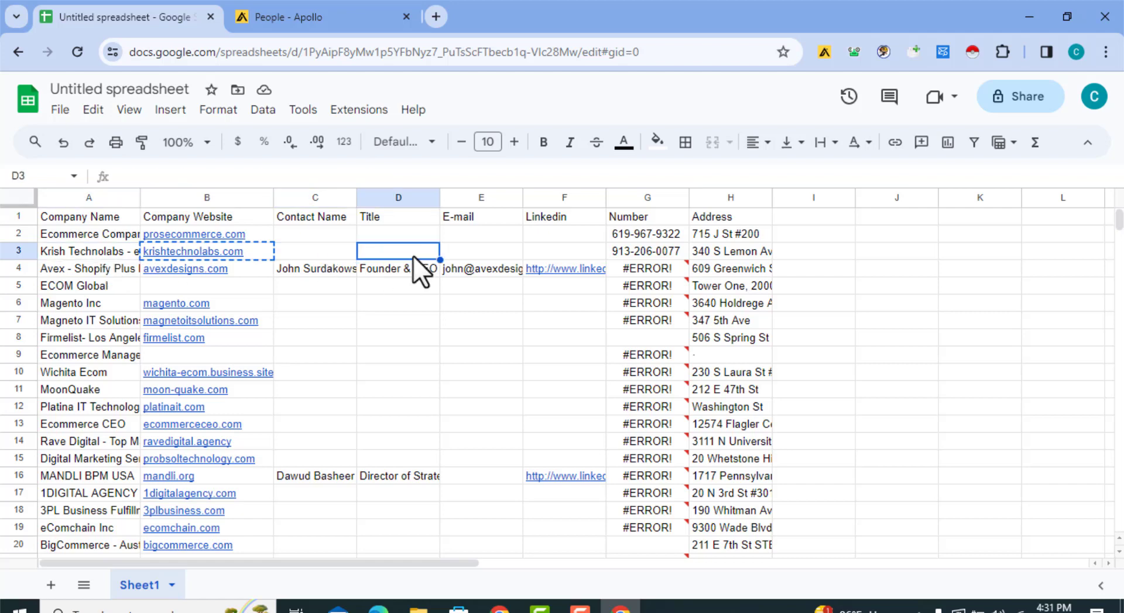
click(553, 252)
click(482, 250)
click(413, 251)
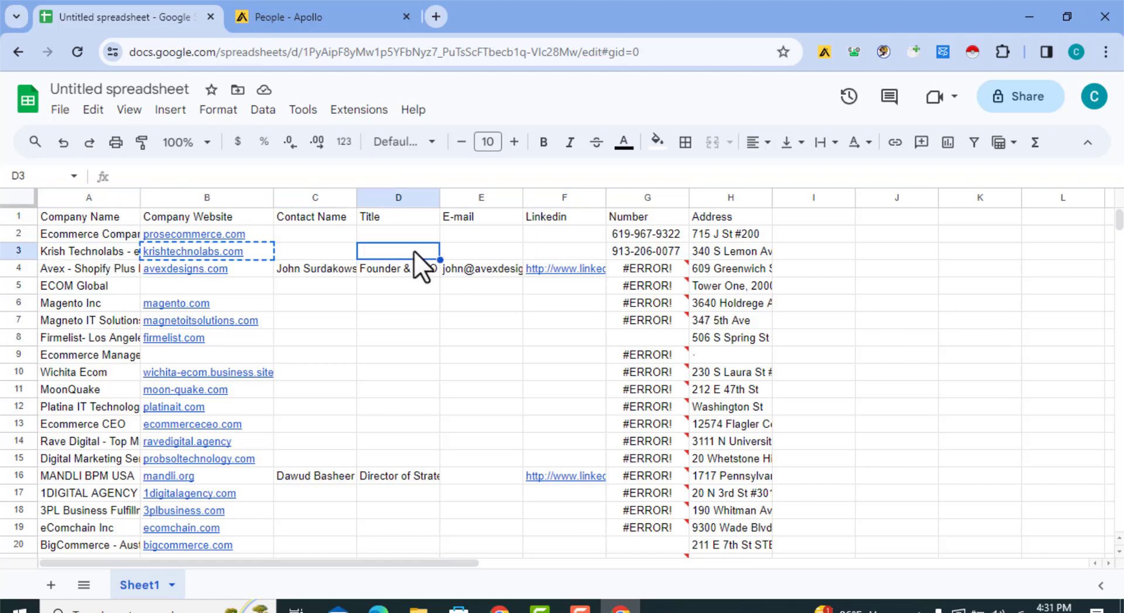
click(332, 252)
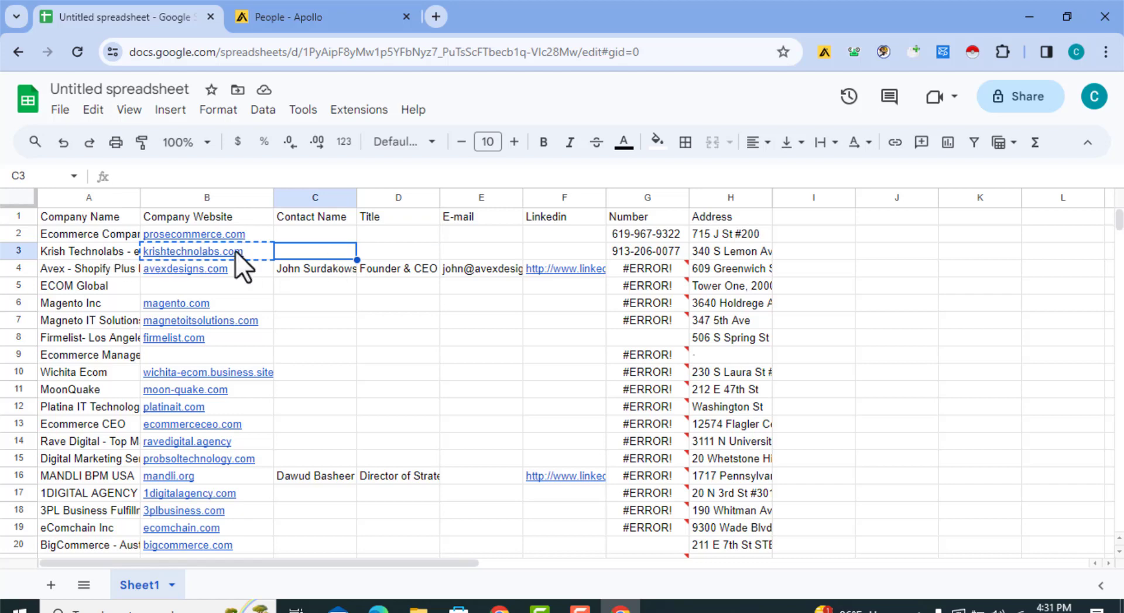
Step: Open a new browser tab and begin a Google query with the words "owner or founder at"
click(436, 17)
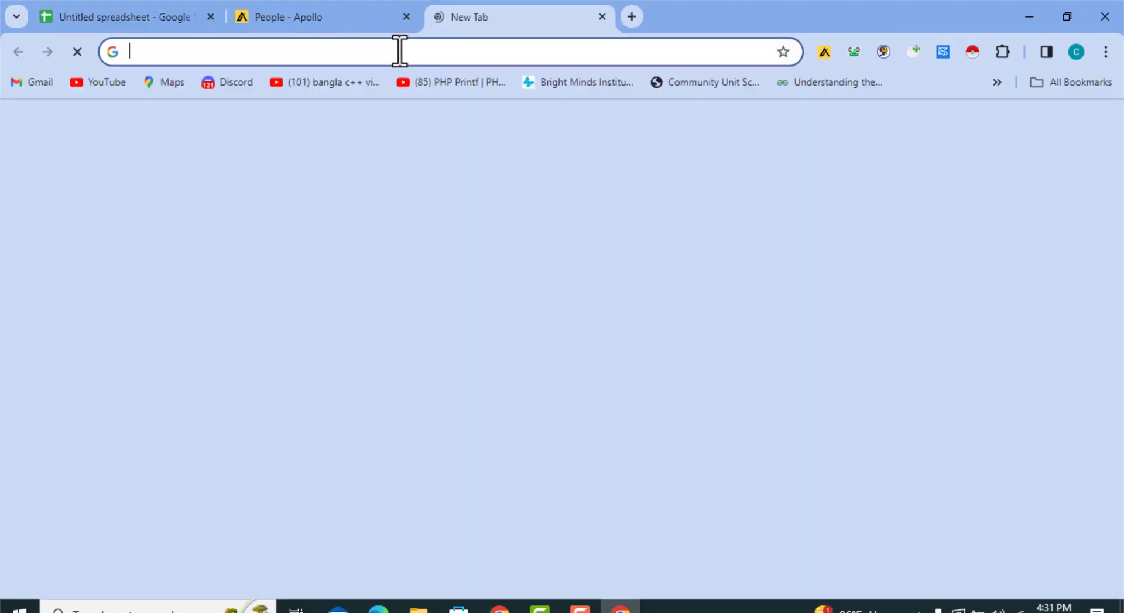
text(owner and Founder at Magento Inc in 3640 Holdrege Ave)
key(shift+Home)
key(shift+Right)
key(shift+Right)
key(shift+Right)
key(shift+Right)
key(shift+Right)
key(shift+Right)
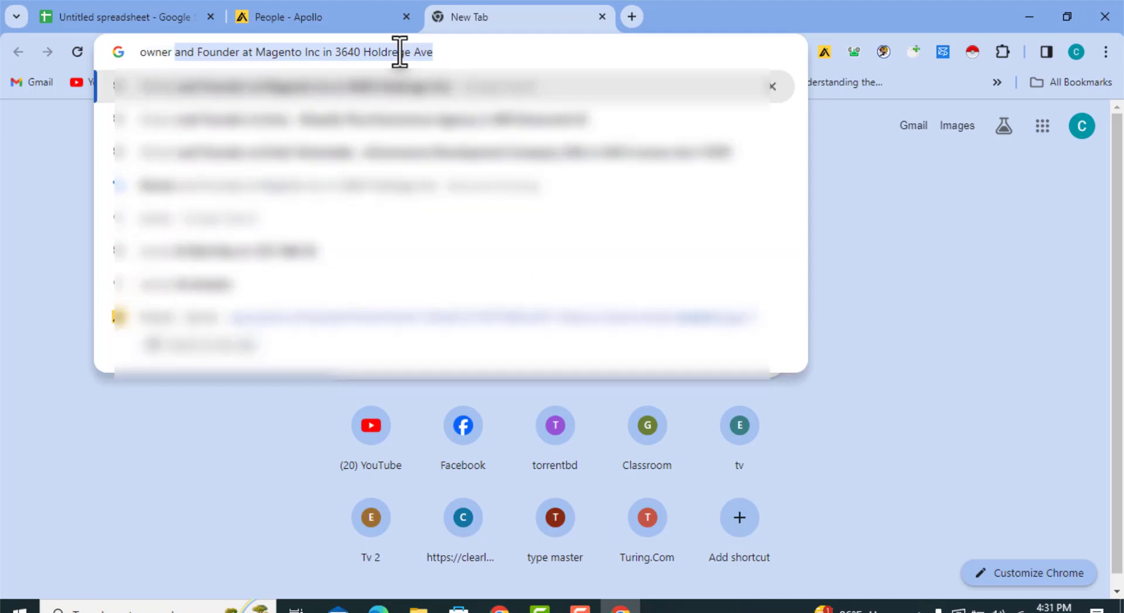
text(or)
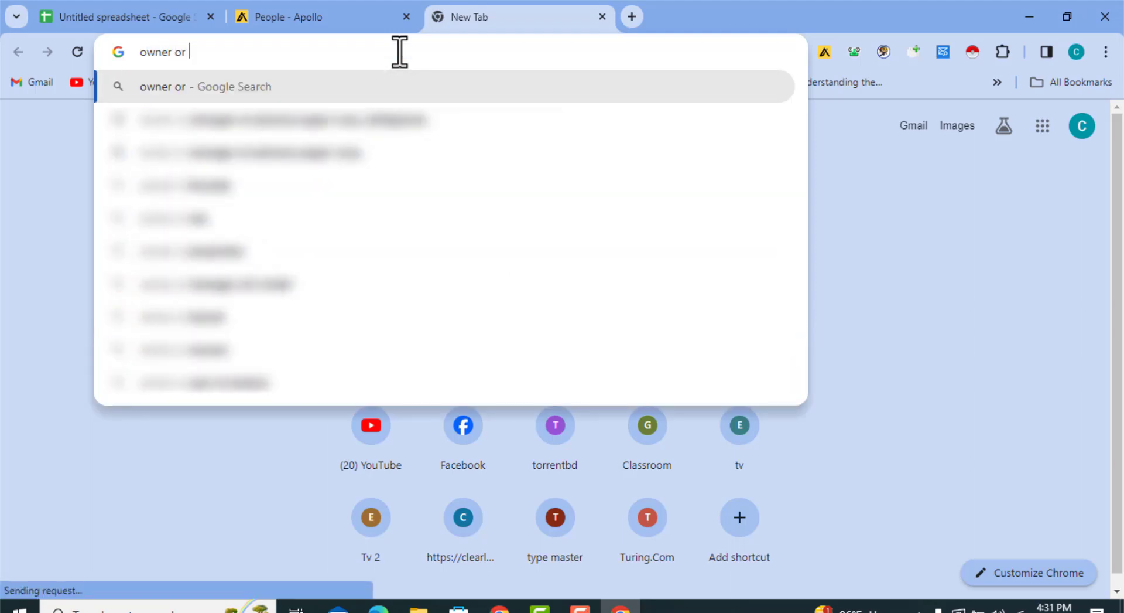
text( founder and)
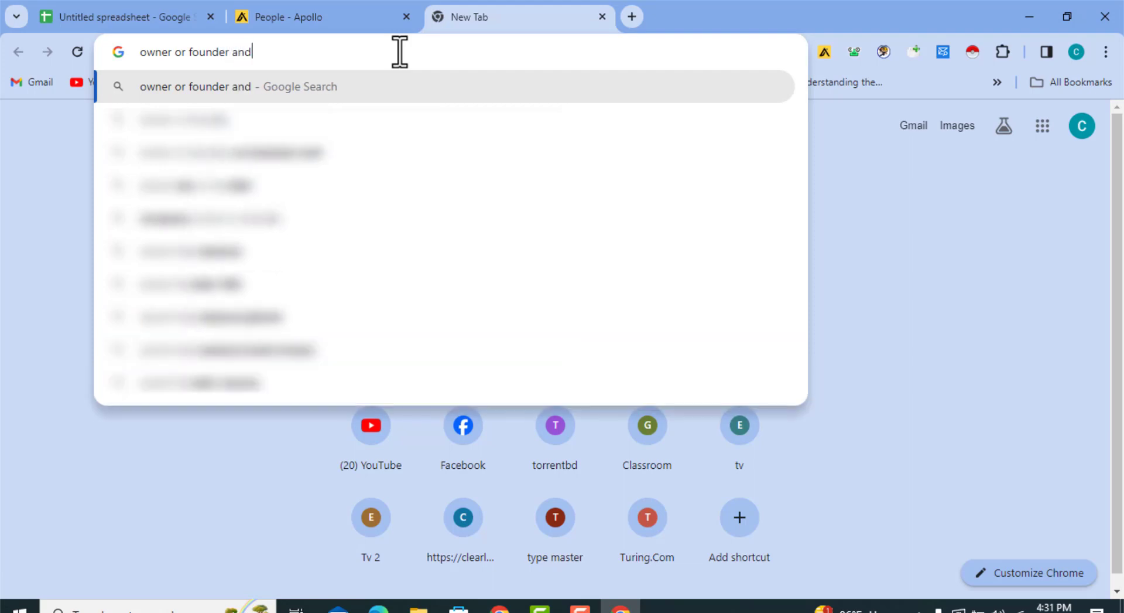
key(BackSpace)
key(BackSpace)
key(BackSpace)
key(BackSpace)
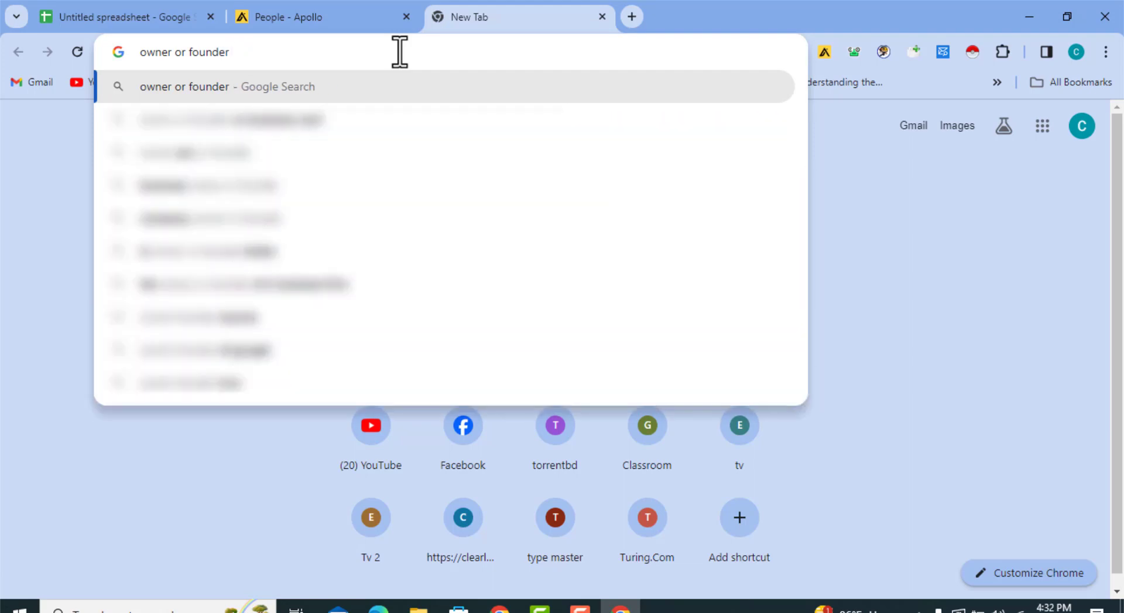
text(at)
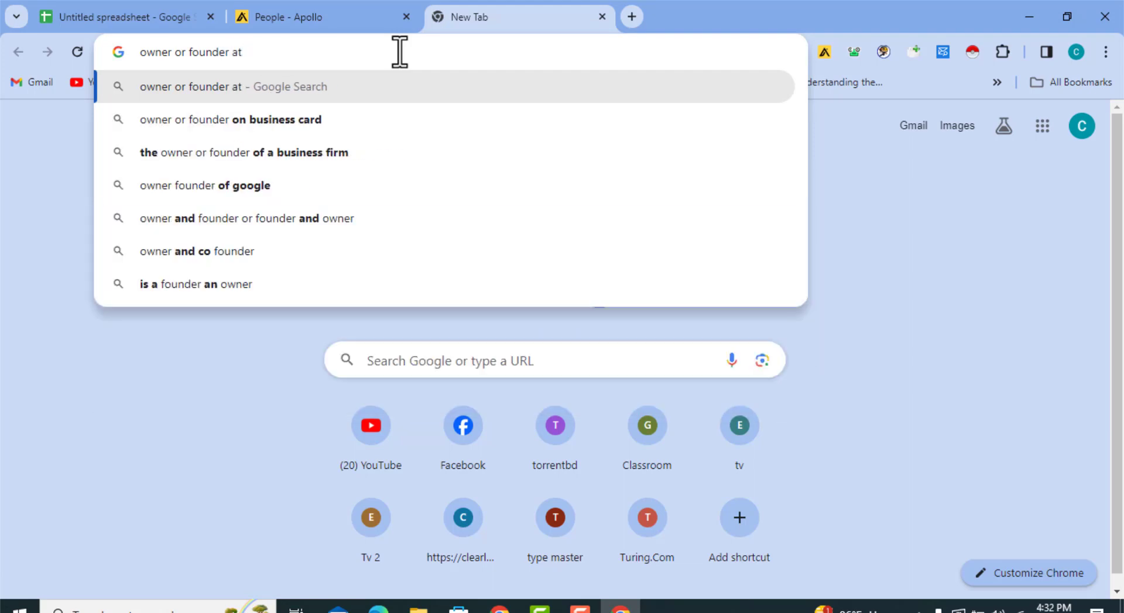
Step: Copy the company name from cell A3 of the spreadsheet and append it to the Google query
click(136, 20)
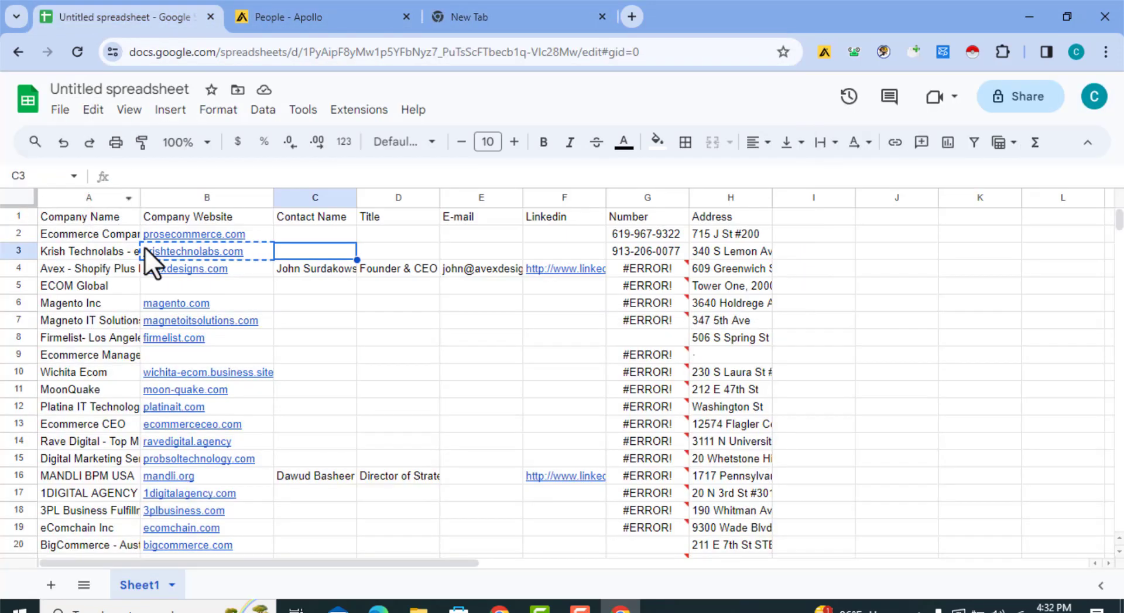
click(105, 250)
key(ctrl+c)
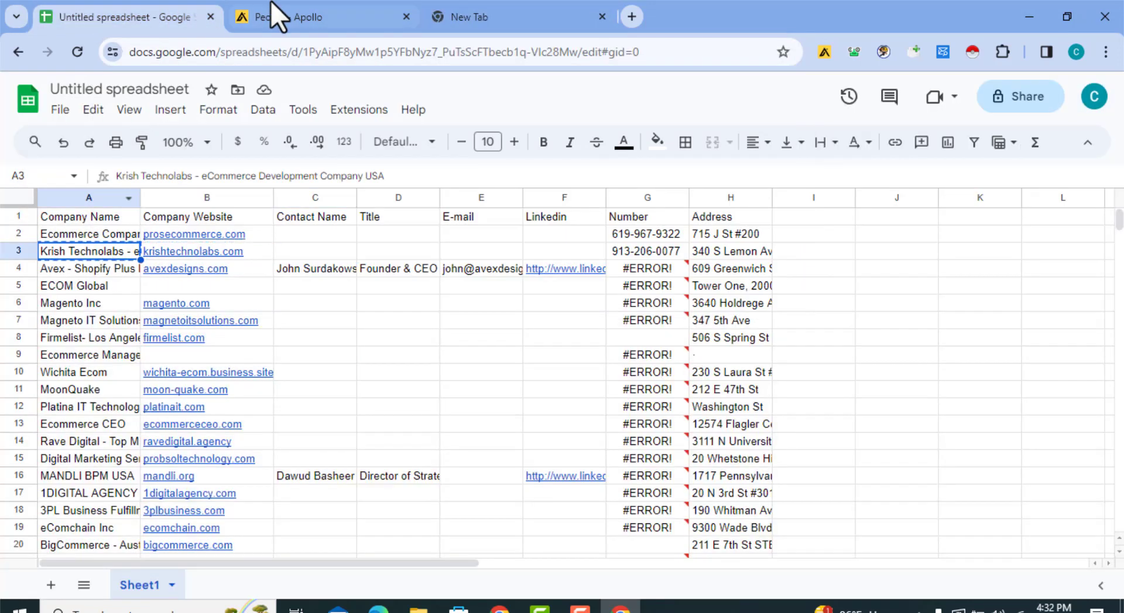
click(450, 15)
click(277, 51)
key(ctrl+v)
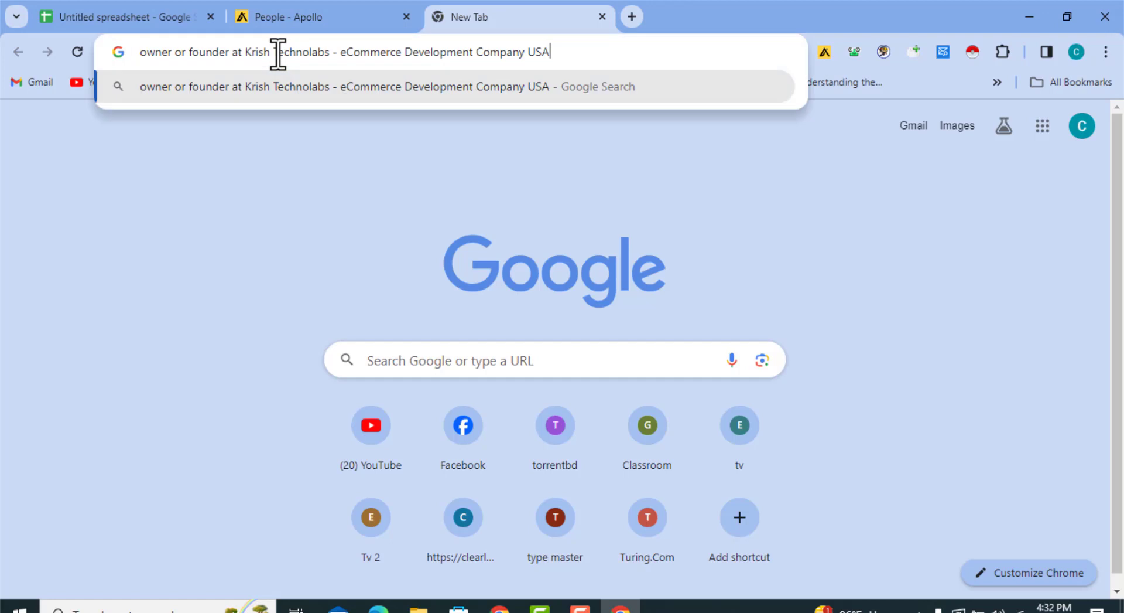
Step: Shorten the company name in the query so it reads "owner or founder at Krish Technolabs"
key(BackSpace)
key(BackSpace)
key(BackSpace)
key(BackSpace)
key(BackSpace)
key(BackSpace)
key(BackSpace)
key(BackSpace)
key(BackSpace)
key(BackSpace)
key(BackSpace)
key(BackSpace)
key(BackSpace)
key(BackSpace)
key(BackSpace)
key(BackSpace)
key(BackSpace)
key(BackSpace)
key(BackSpace)
key(BackSpace)
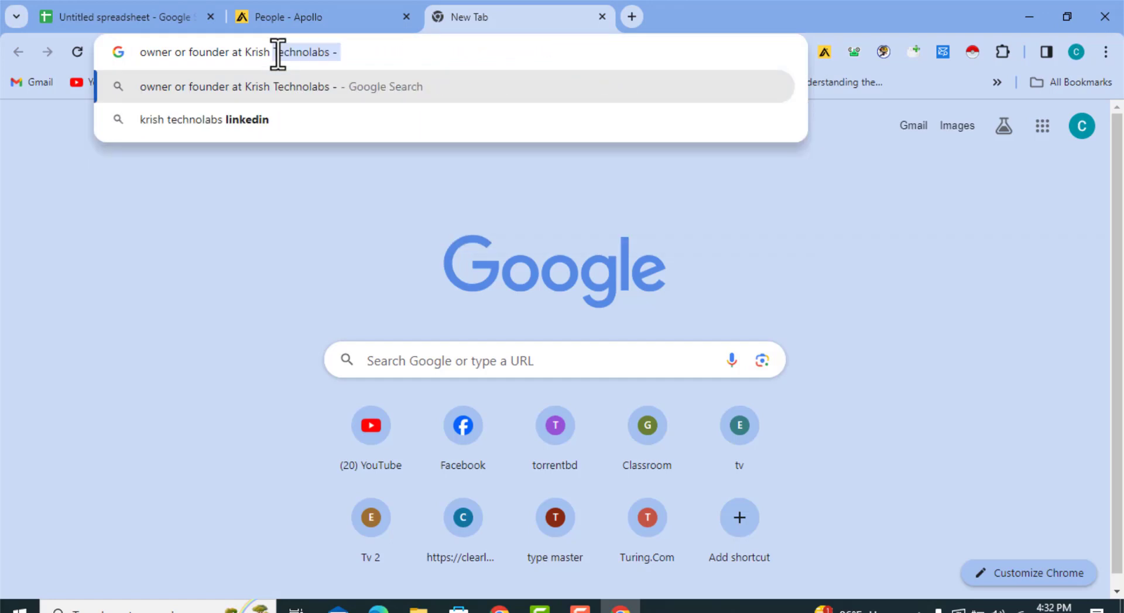
key(Right)
key(BackSpace)
key(BackSpace)
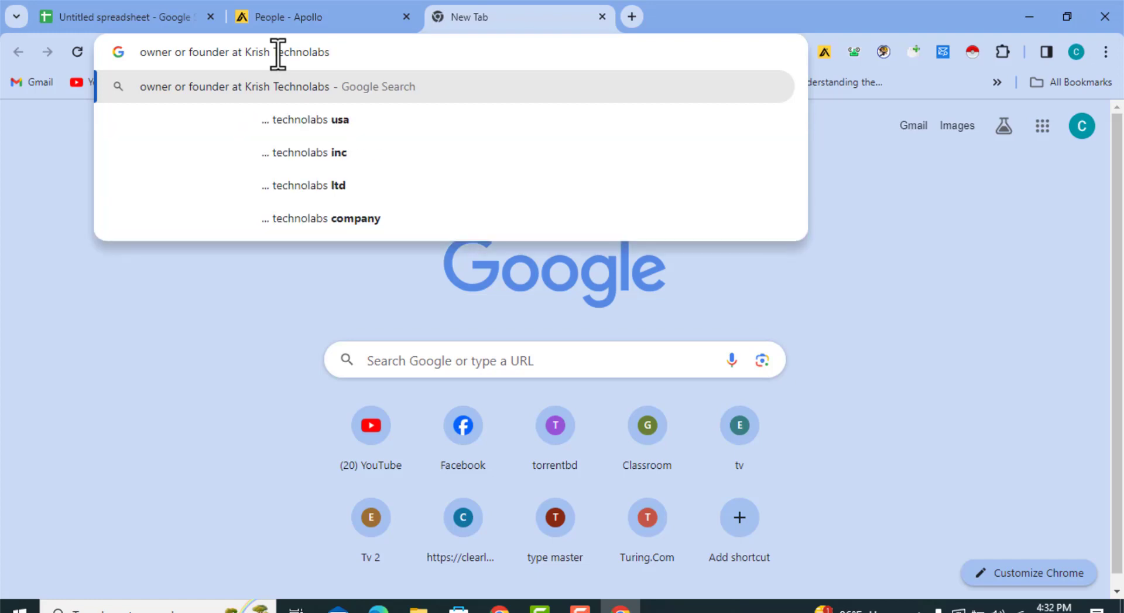
Step: Copy the company's address from cell H3, append it to the query and run the Google search
click(172, 19)
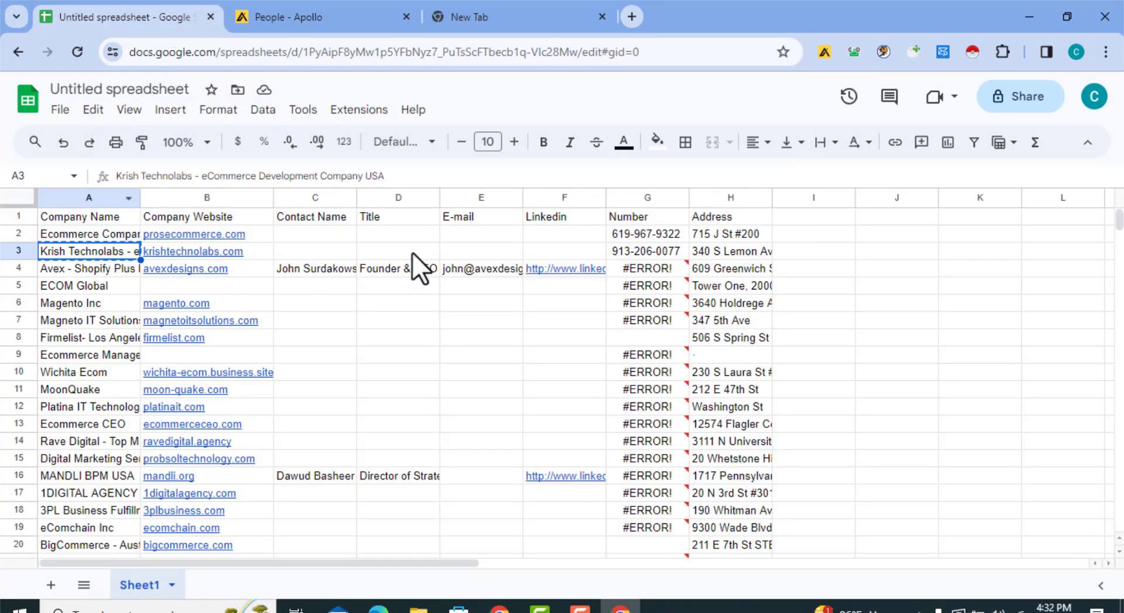
click(730, 249)
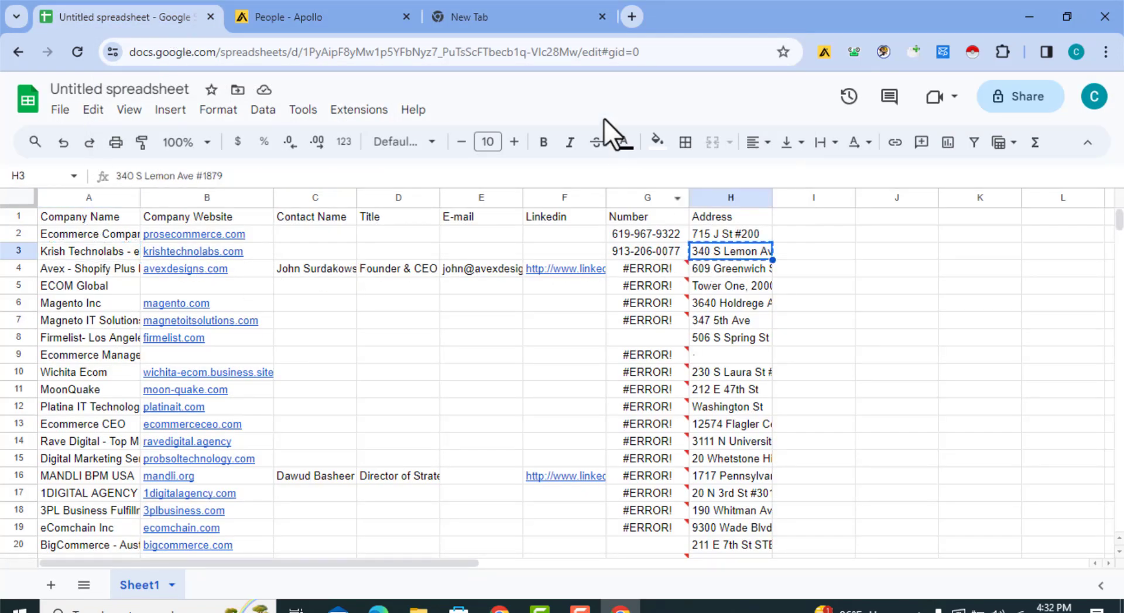
click(479, 16)
key(ctrl+v)
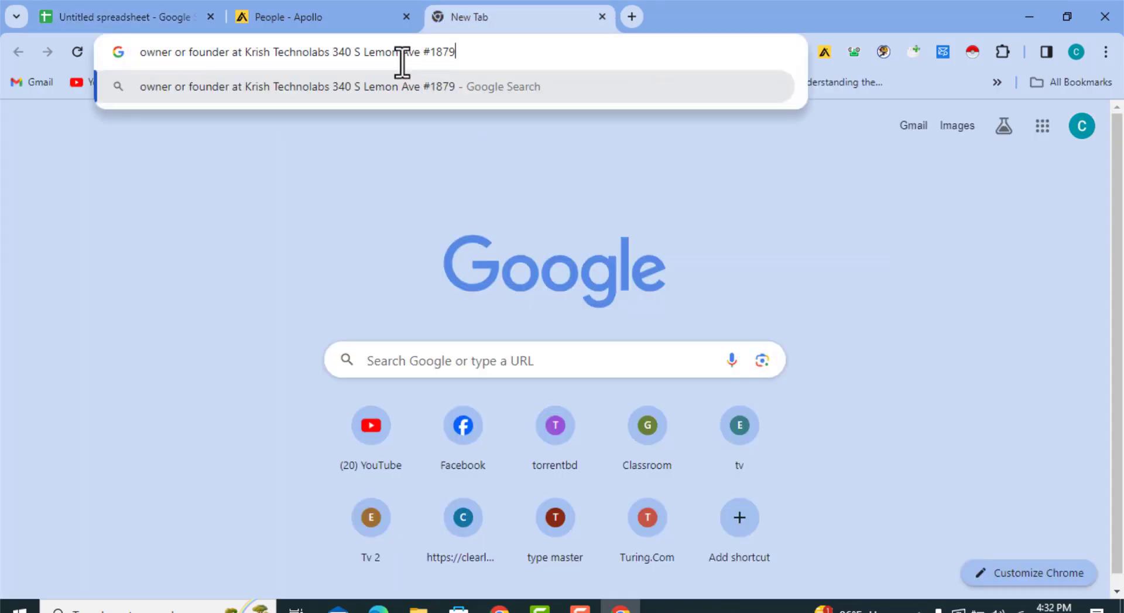
key(Return)
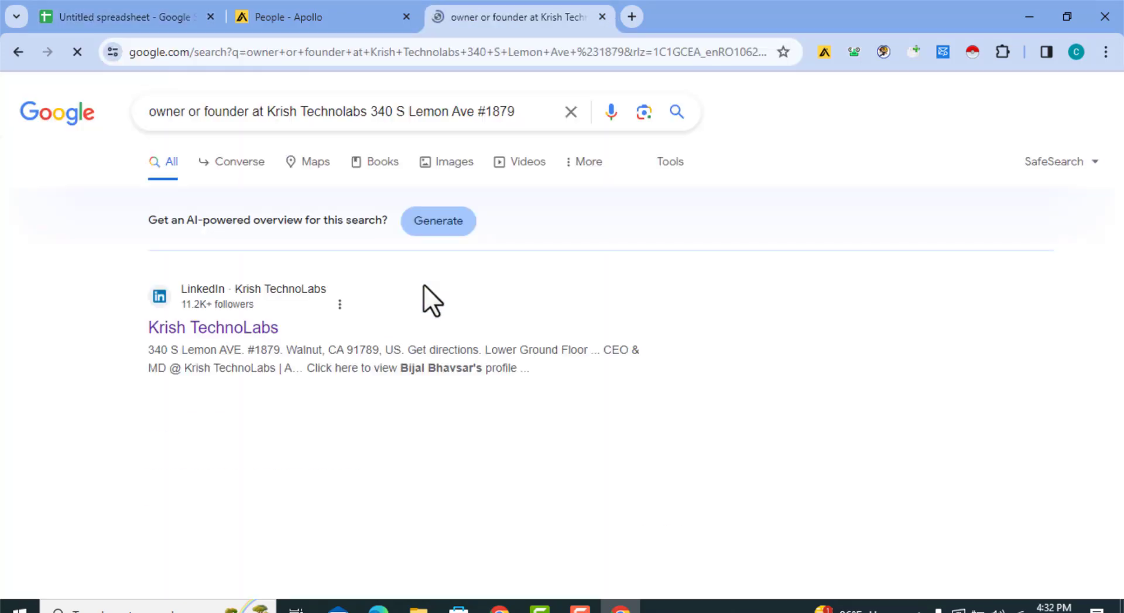
Step: Look through the search results and expand the question "Who is the CEO of Krishtechnolabs?"
scroll(311, 340, down, 4)
scroll(307, 328, down, 1)
scroll(289, 293, up, 1)
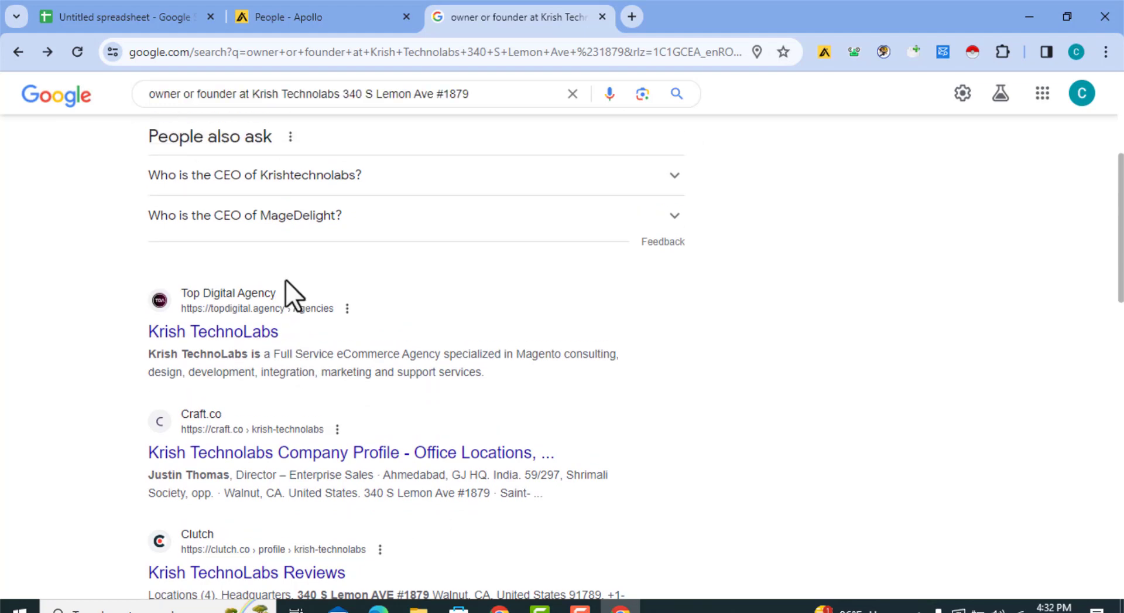
click(223, 221)
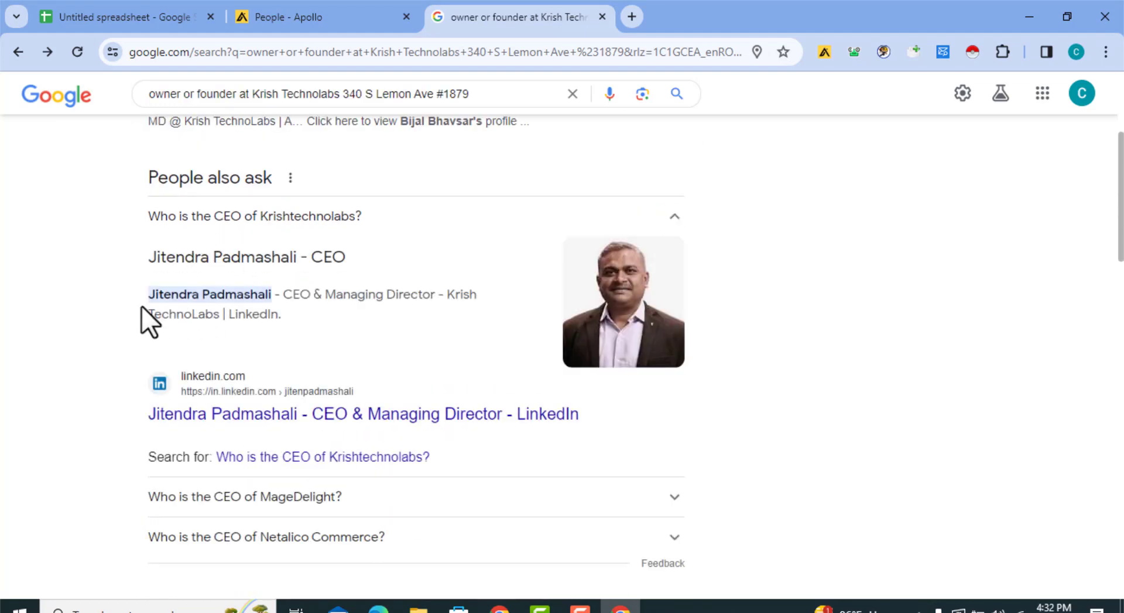
Step: Copy the CEO's name and the title "CEO & Managing Director" from the expanded Google answer
drag(143, 305, 387, 298)
click(269, 294)
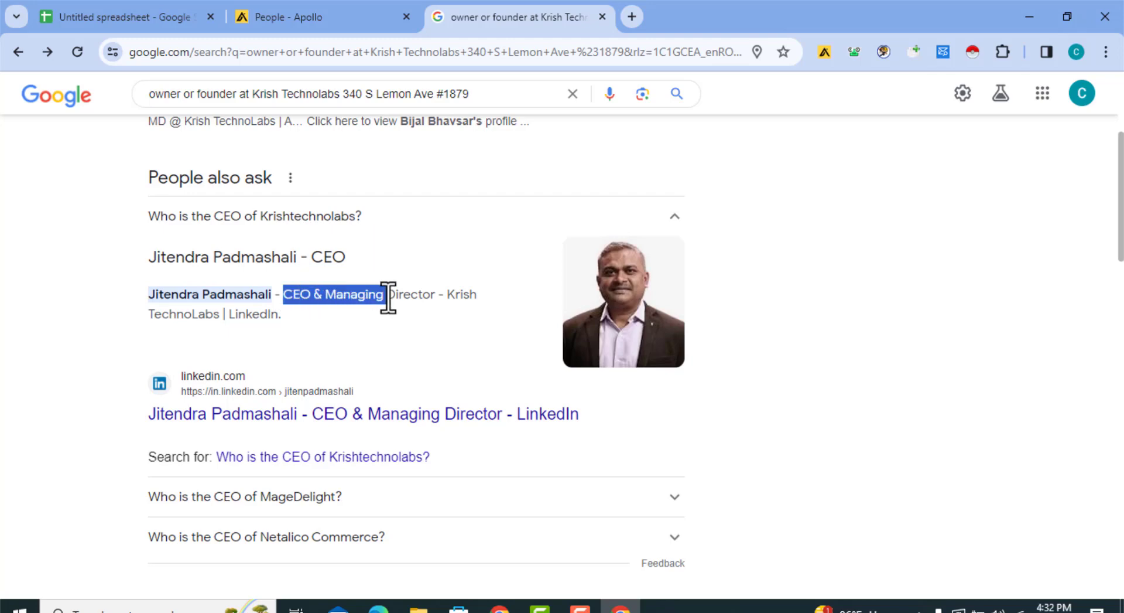
click(134, 280)
drag(144, 294, 226, 294)
drag(156, 296, 251, 297)
drag(150, 297, 441, 297)
click(124, 10)
key(ctrl+c)
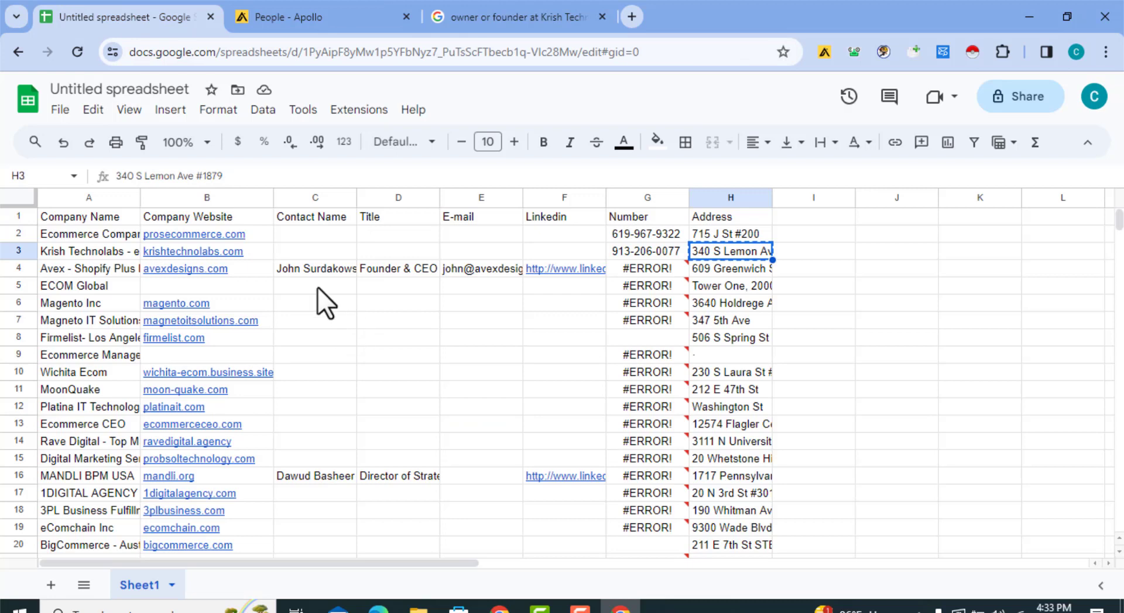
Step: Paste the copied CEO name from the clipboard history into contact cell C3, keeping values only
click(310, 252)
key(super+v)
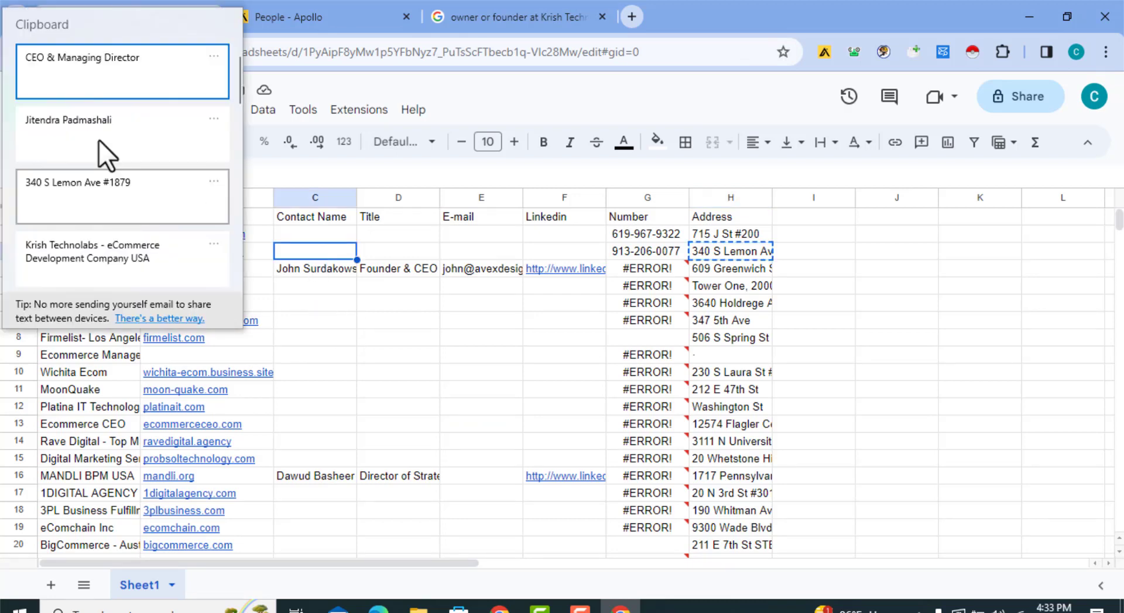
click(59, 124)
click(384, 279)
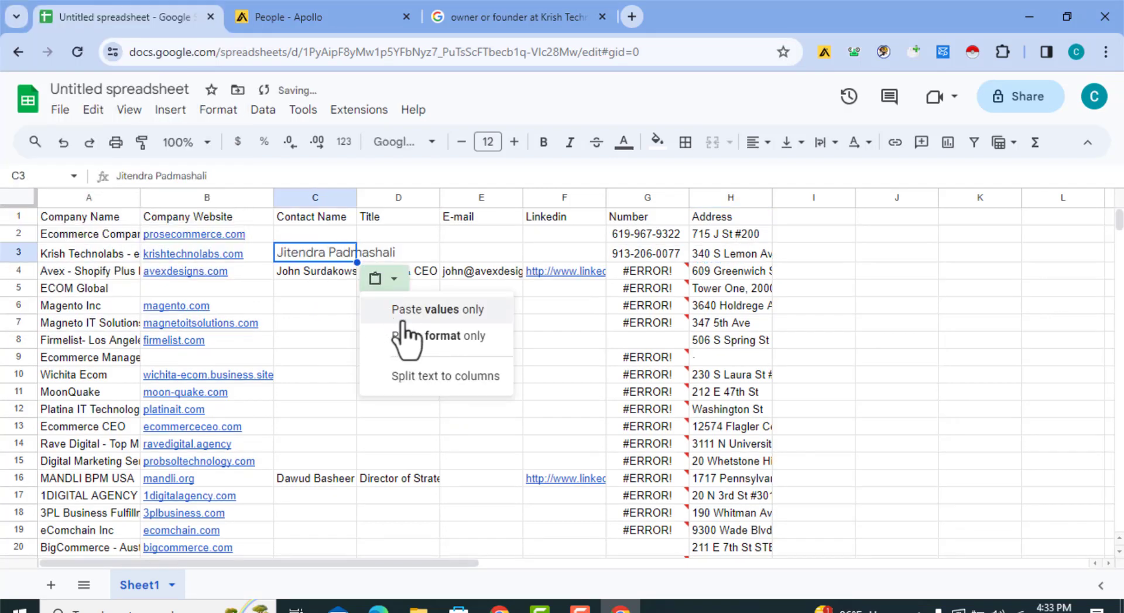
click(404, 307)
Step: Paste "CEO & Managing Director" from the clipboard history into title cell D3, keeping values only
click(393, 256)
key(super+v)
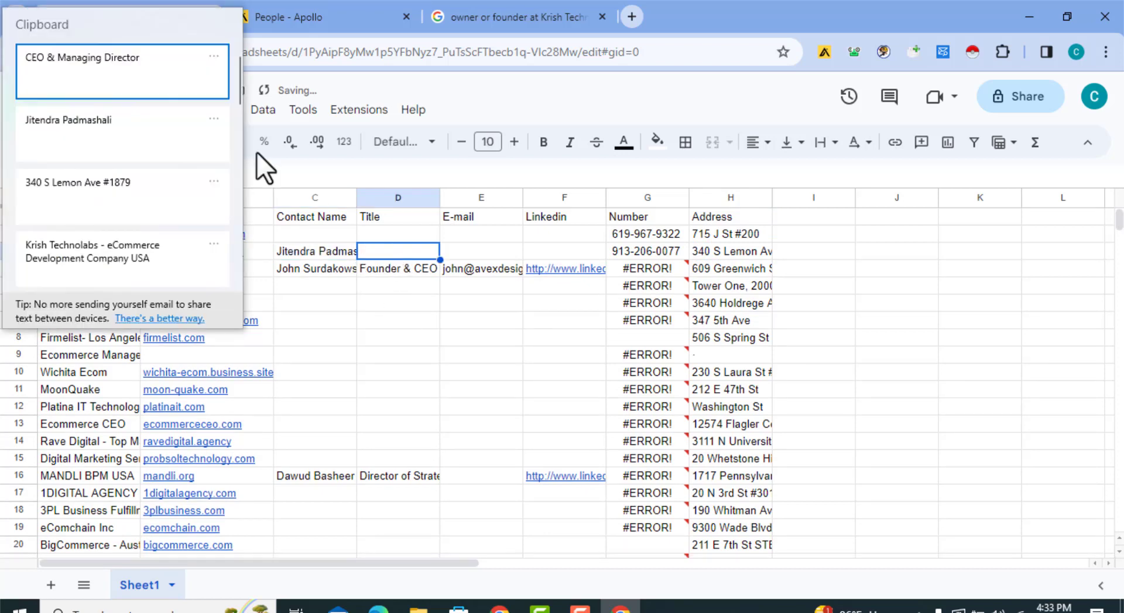
click(119, 78)
click(467, 279)
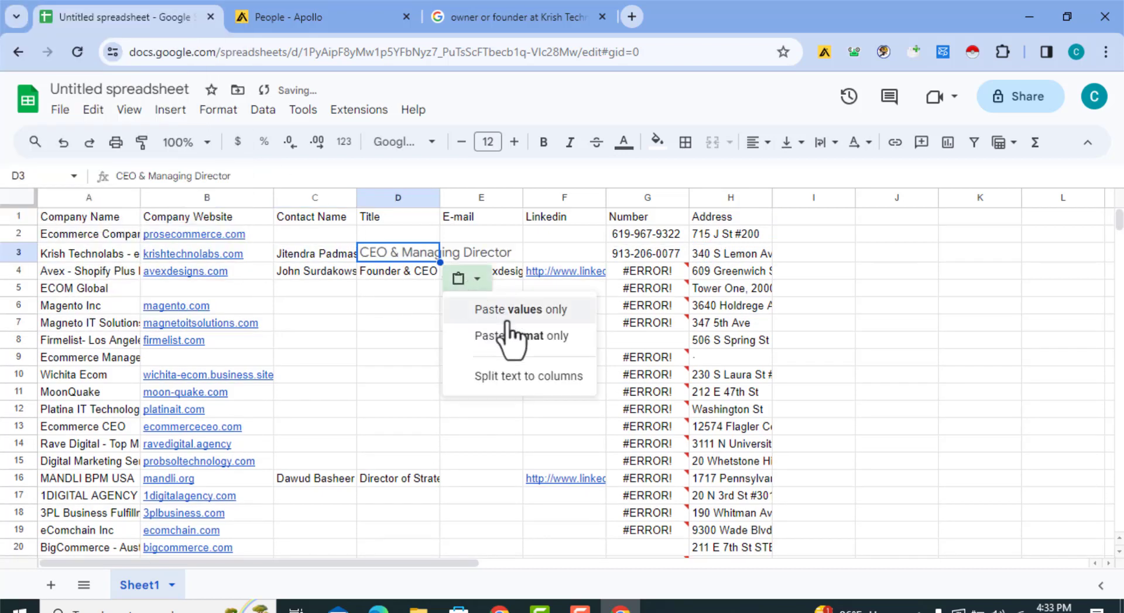
click(528, 310)
click(402, 335)
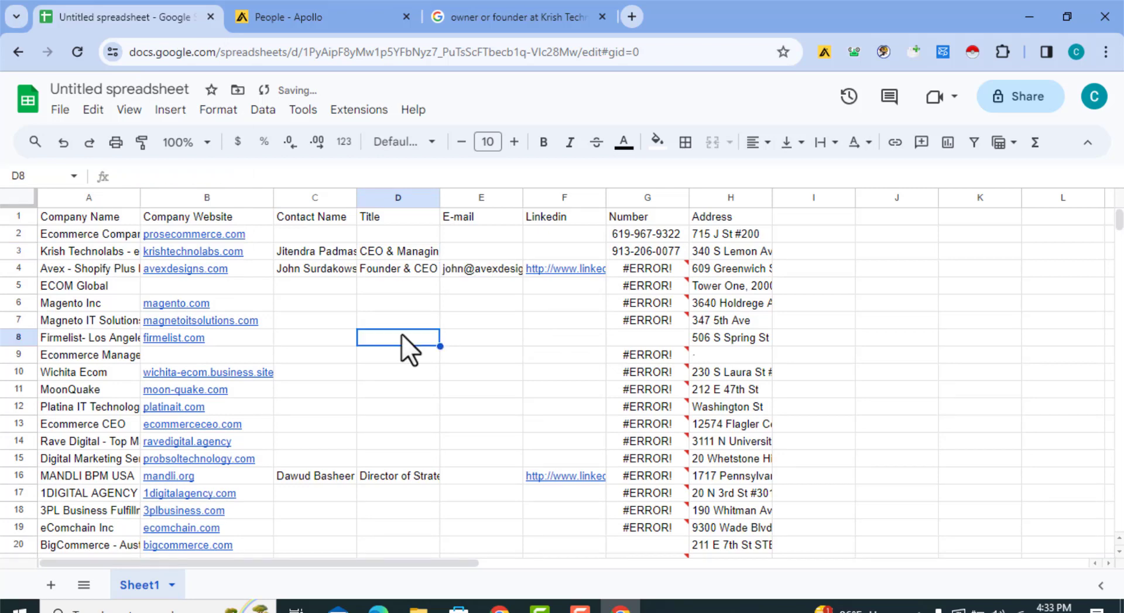
Step: Copy the link address of the CEO's LinkedIn result in Google and paste it into cell F3 of the spreadsheet
click(530, 254)
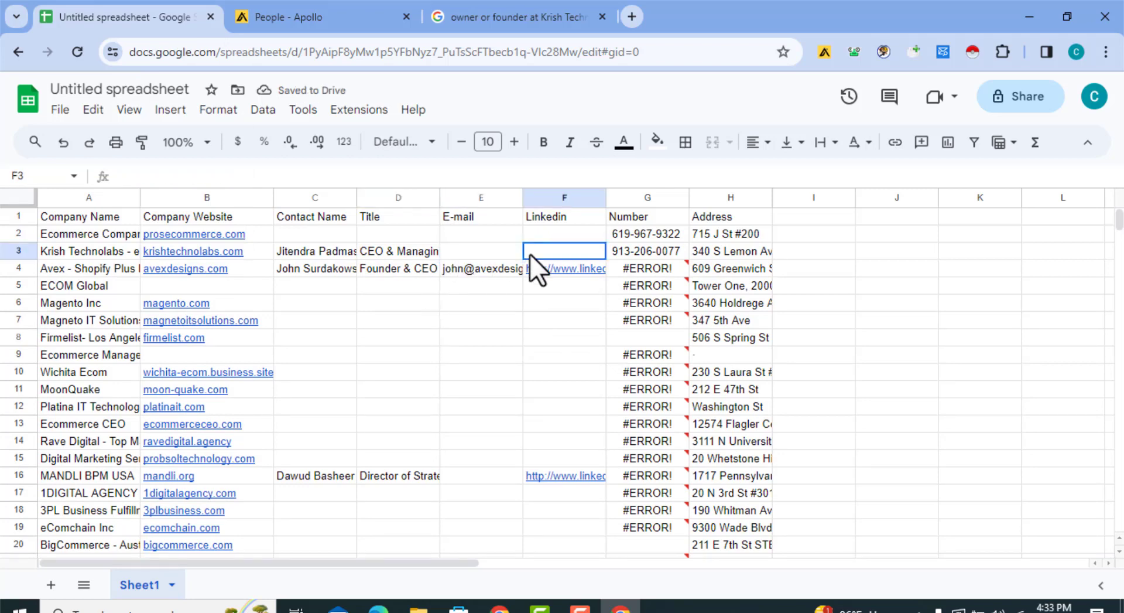
click(490, 21)
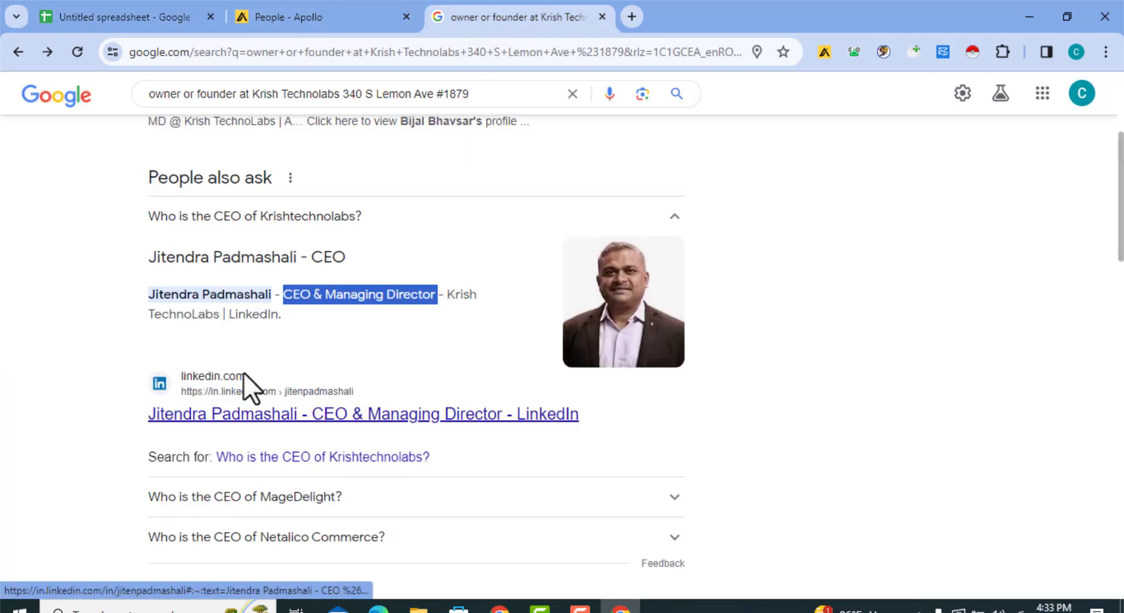
right_click(232, 415)
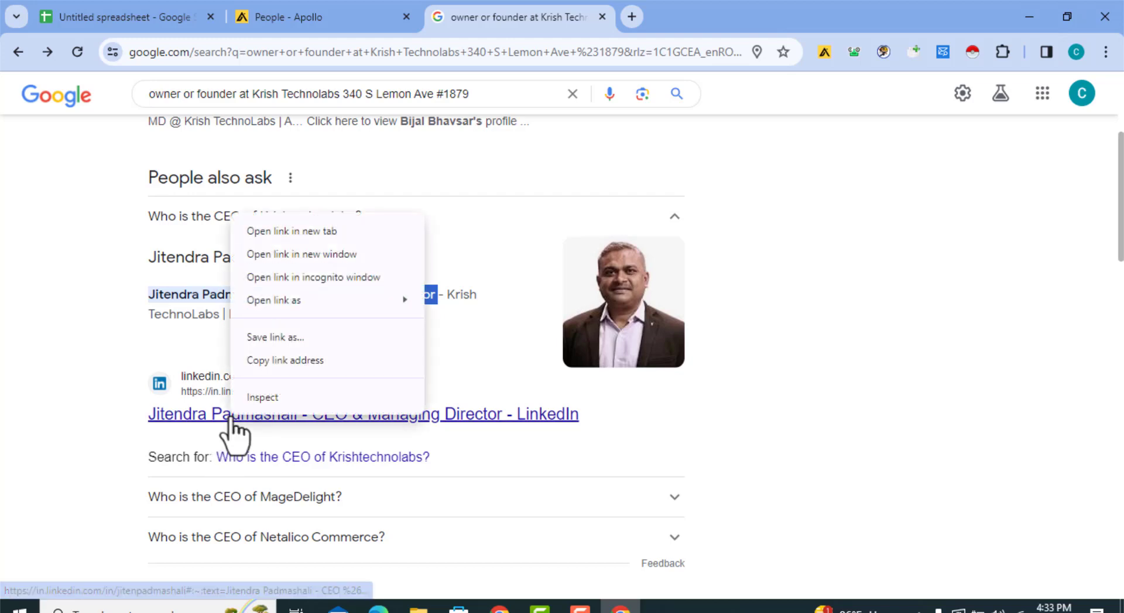
click(279, 358)
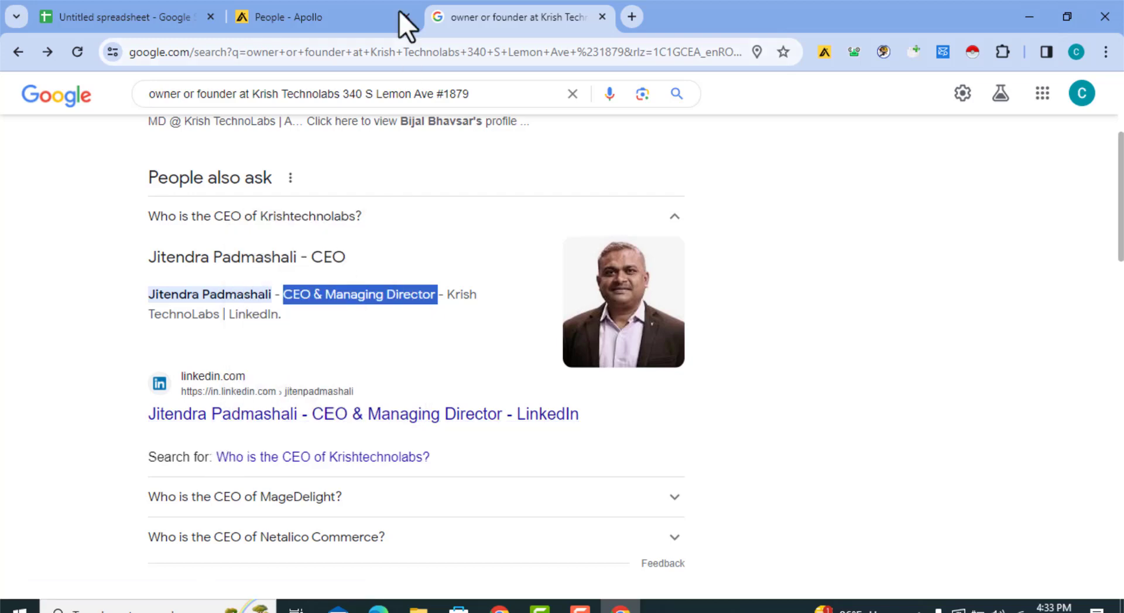
click(104, 15)
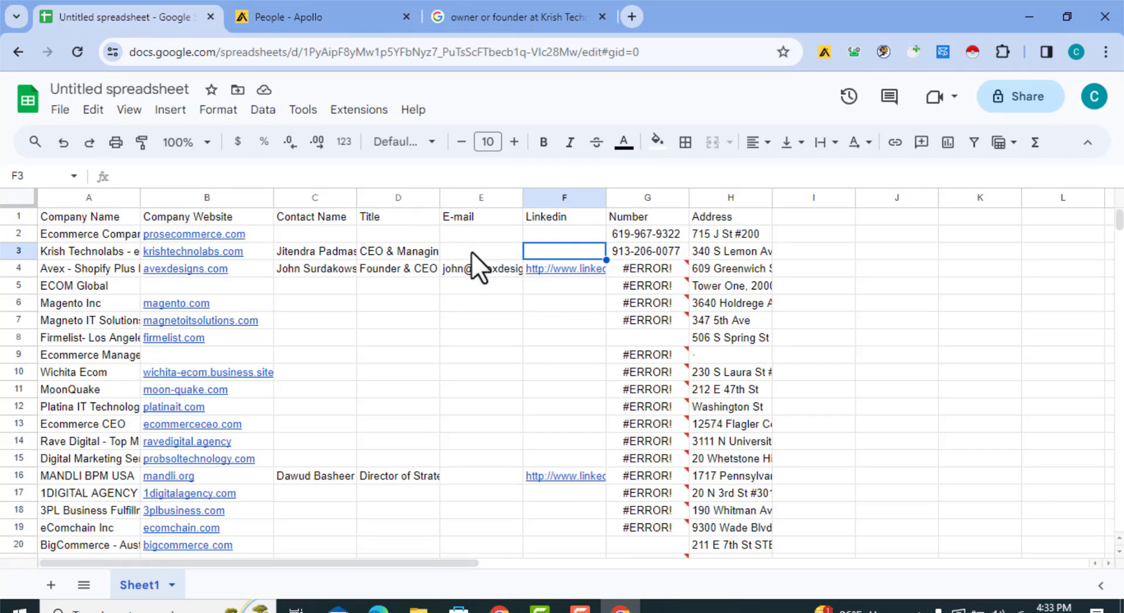
key(ctrl+v)
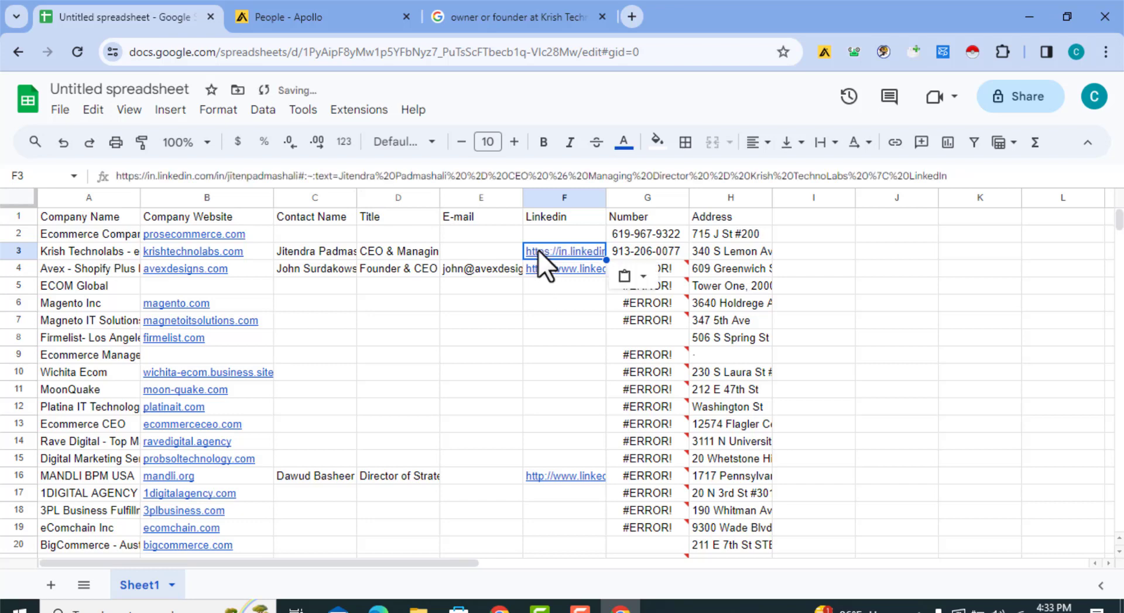
click(590, 271)
click(494, 343)
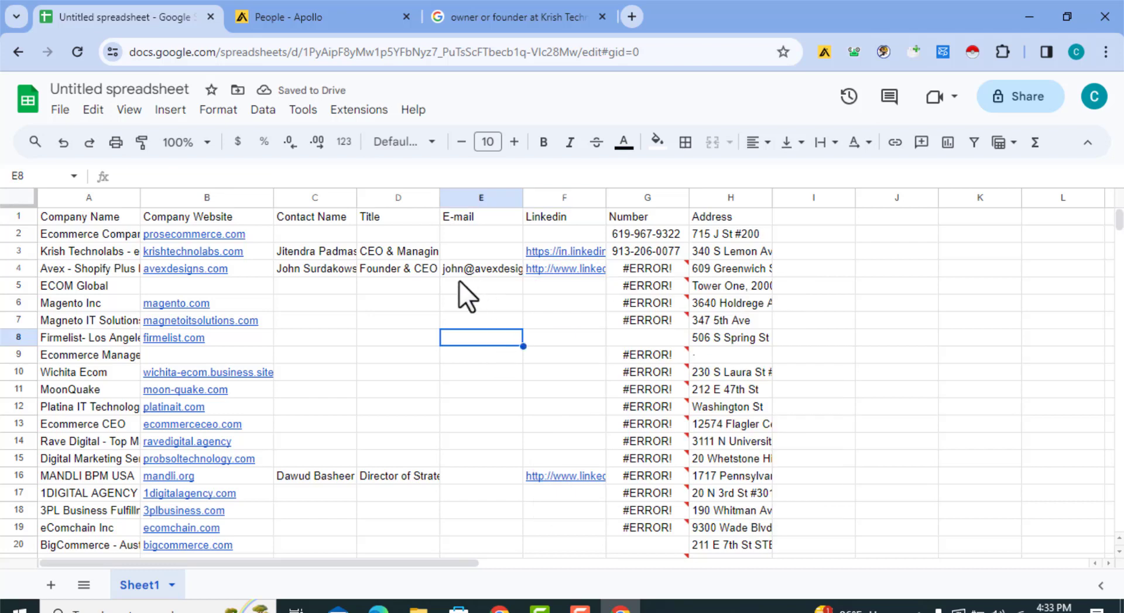
click(452, 271)
click(416, 265)
click(401, 247)
click(468, 255)
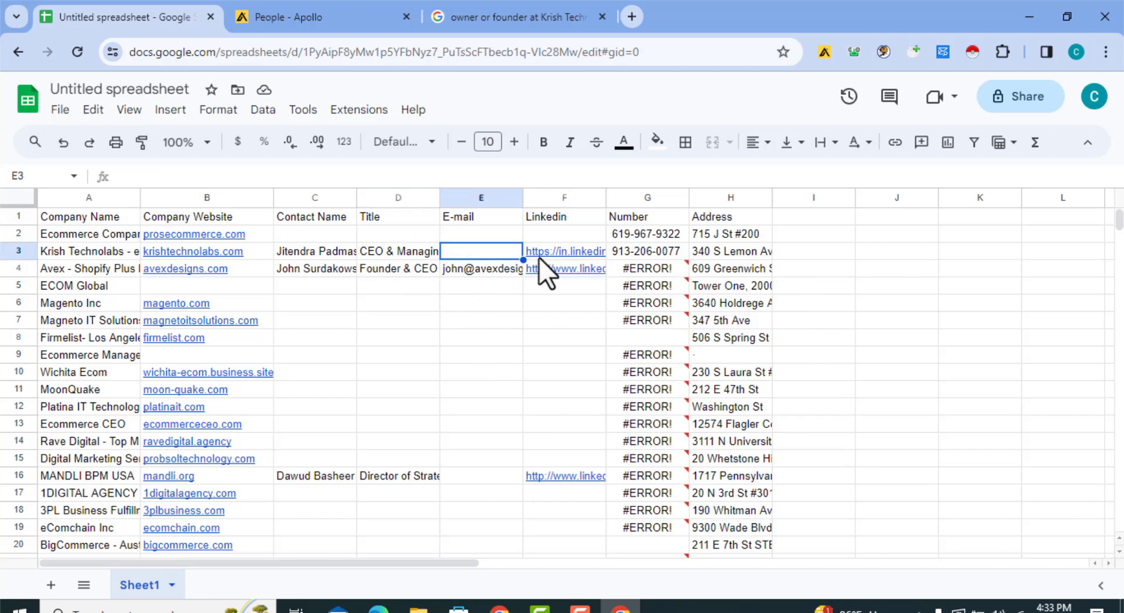
click(539, 257)
click(483, 255)
click(410, 391)
click(344, 306)
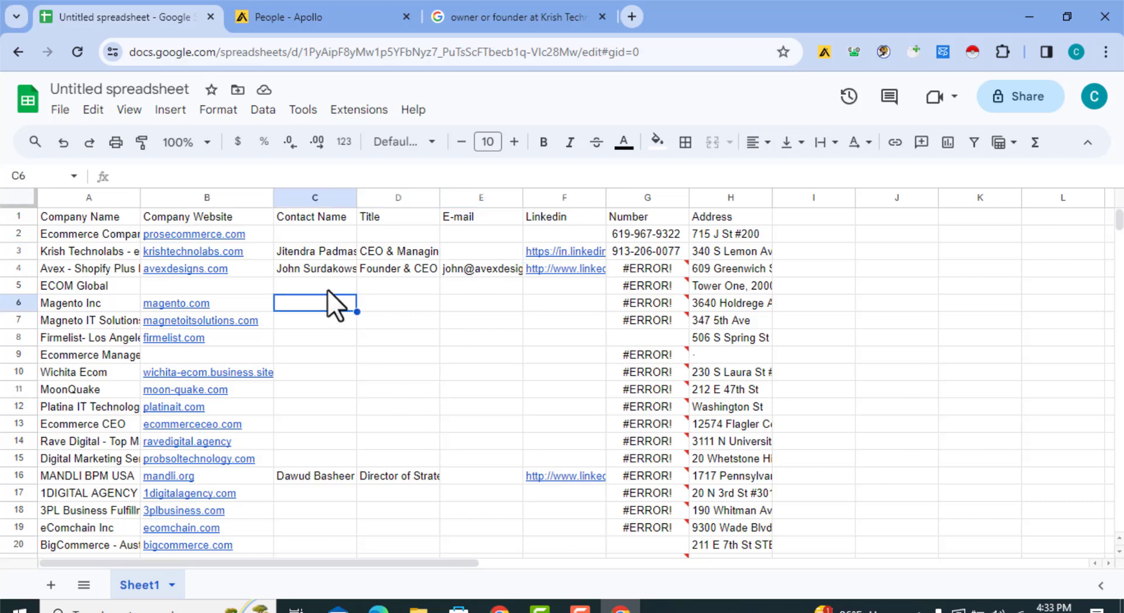
click(328, 290)
click(396, 289)
click(461, 292)
click(399, 291)
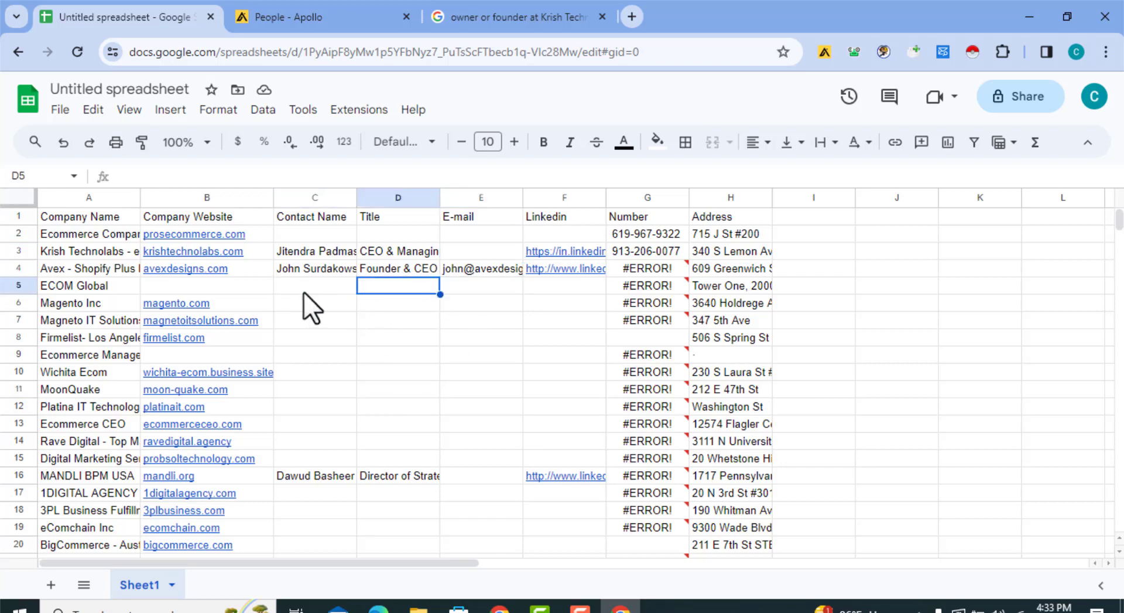
click(304, 291)
click(434, 290)
click(483, 290)
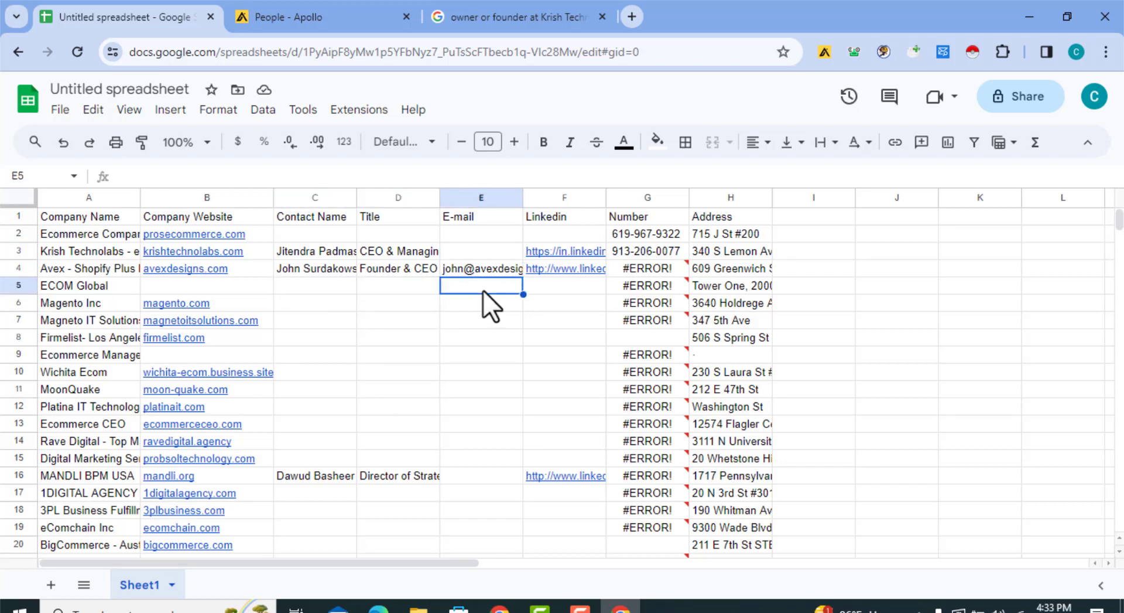
click(310, 251)
drag(310, 251, 327, 410)
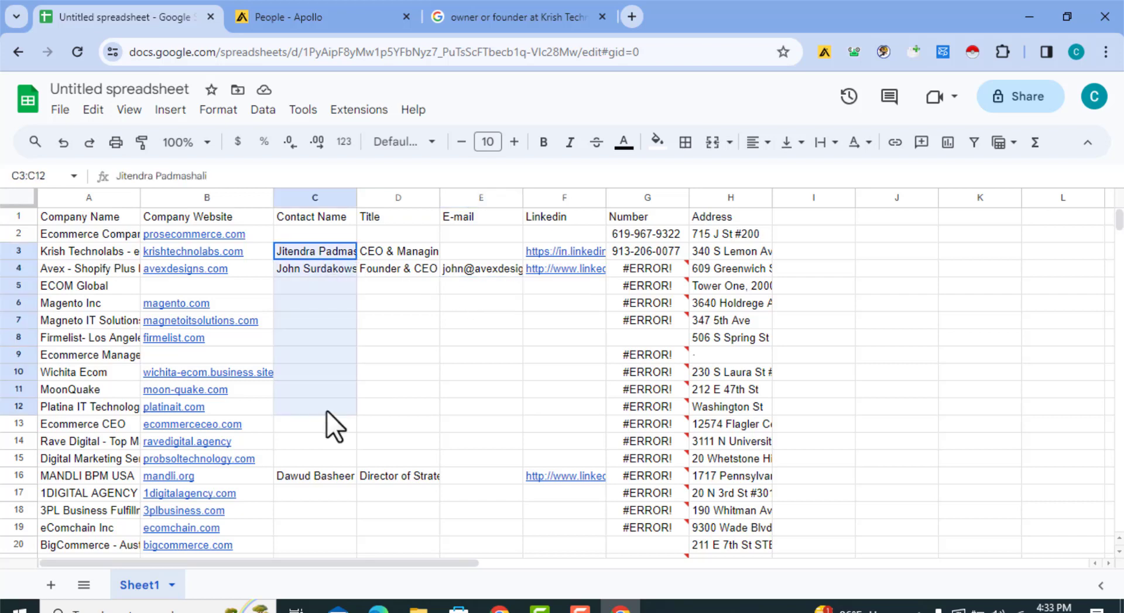
click(311, 354)
click(476, 21)
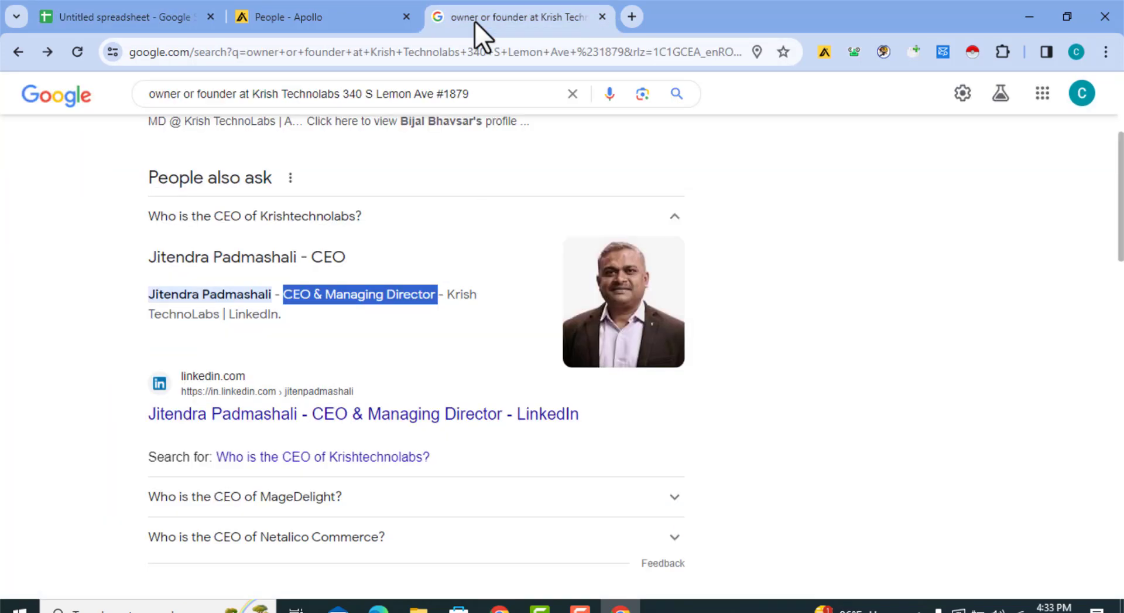
scroll(201, 252, up, 4)
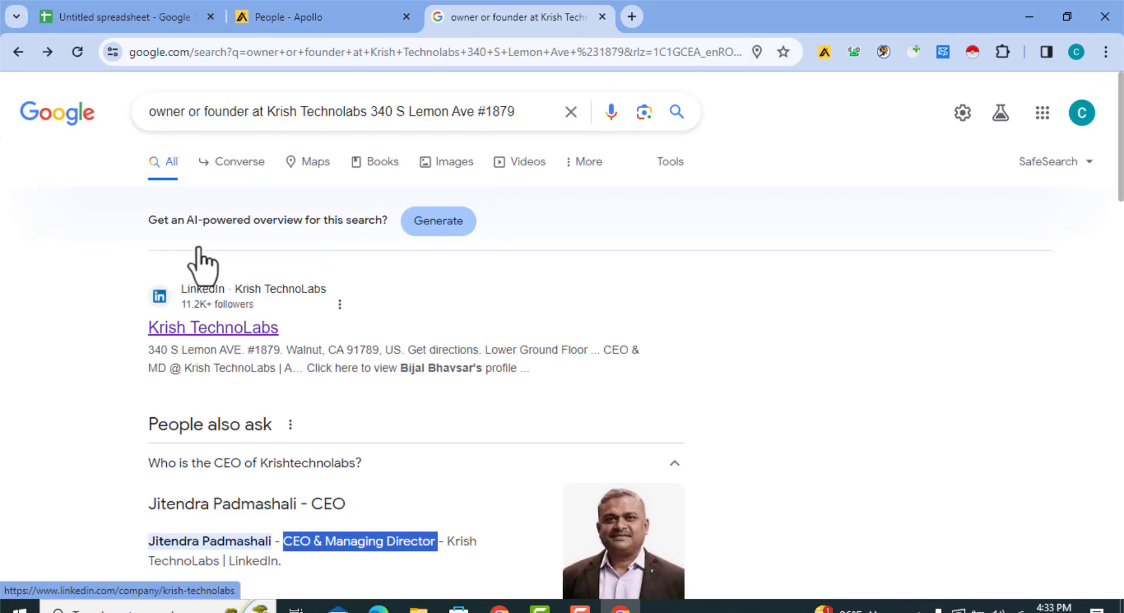
click(283, 16)
click(107, 16)
drag(310, 251, 310, 268)
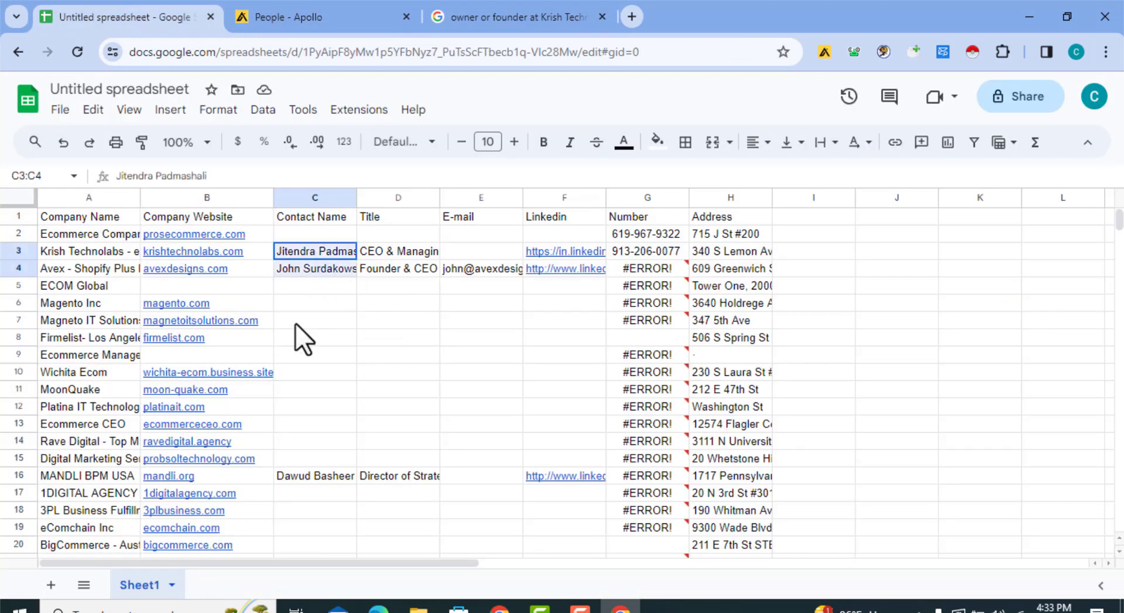
drag(295, 322, 311, 406)
click(482, 320)
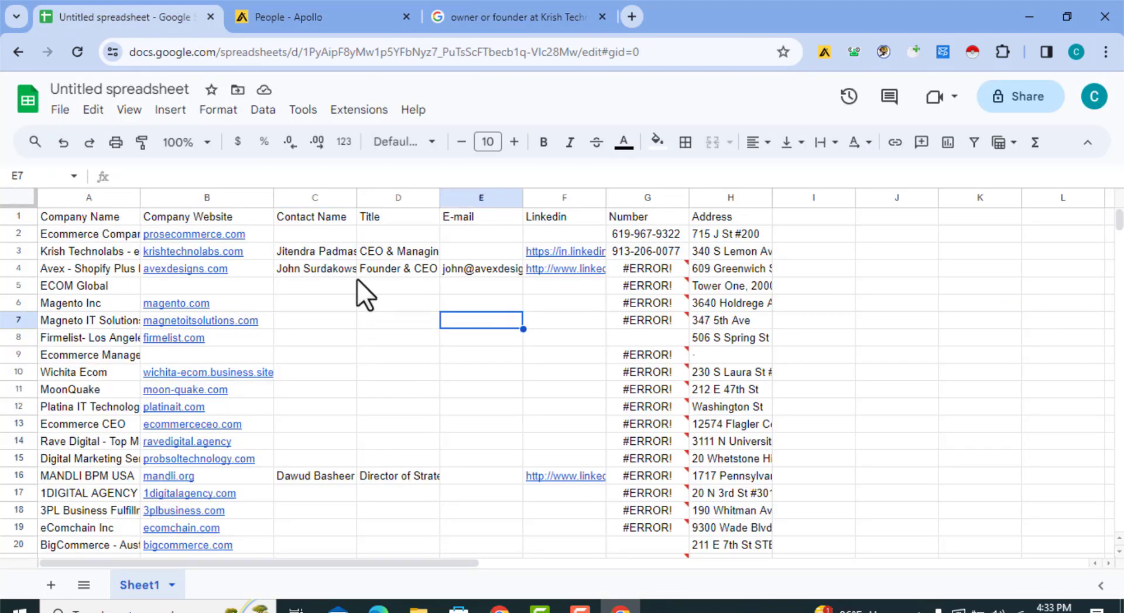
Step: Insert "in" between Krish Technolabs and the address in the Google query and rerun the search
click(456, 20)
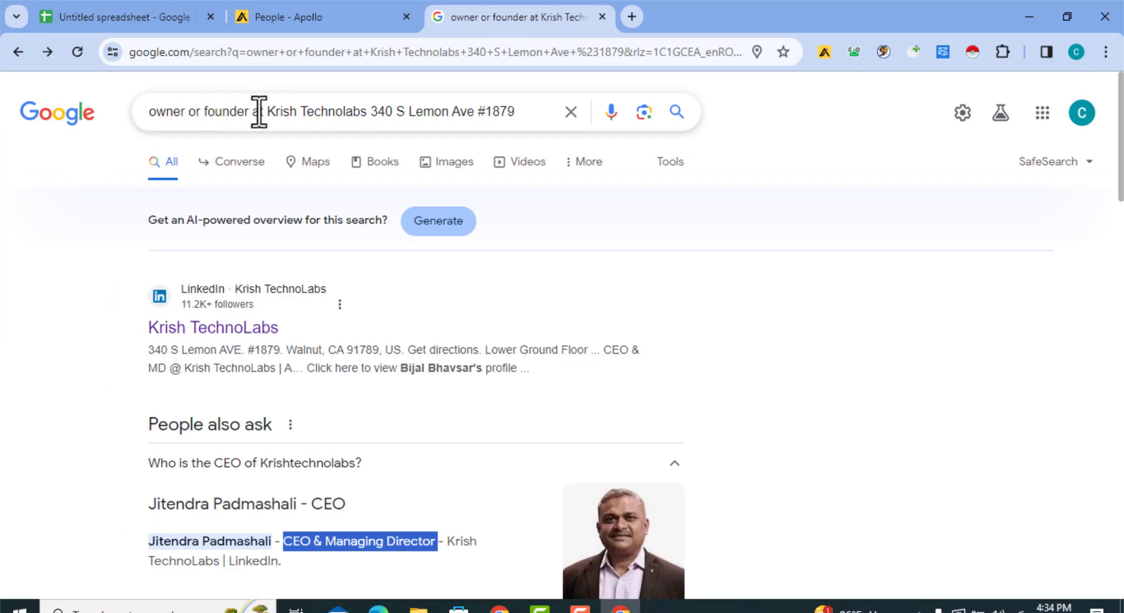
drag(263, 112, 173, 107)
click(291, 108)
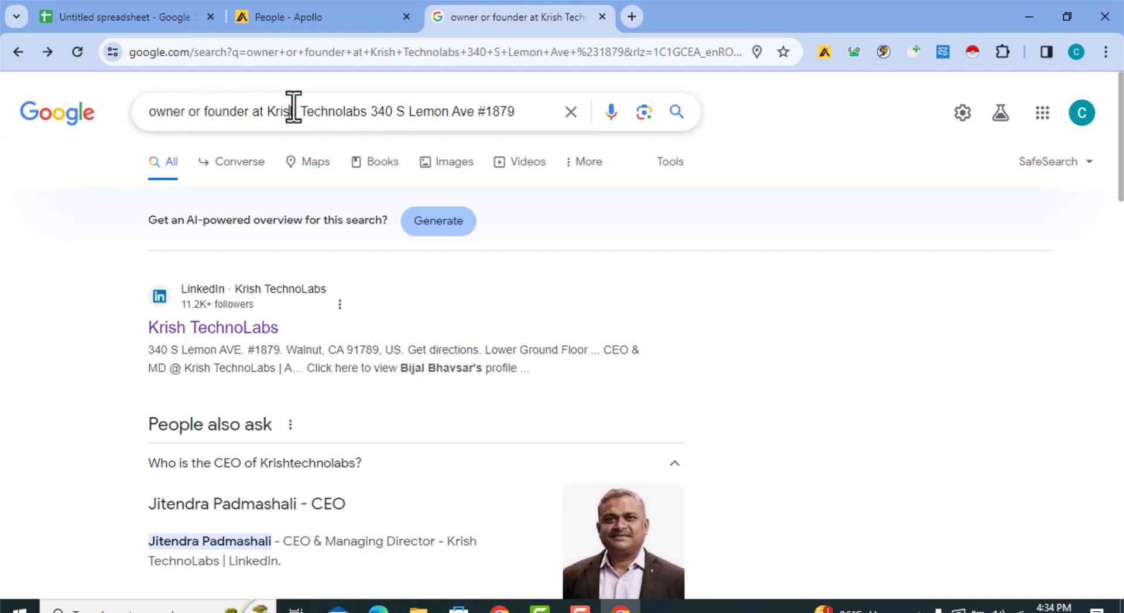
drag(268, 110, 370, 111)
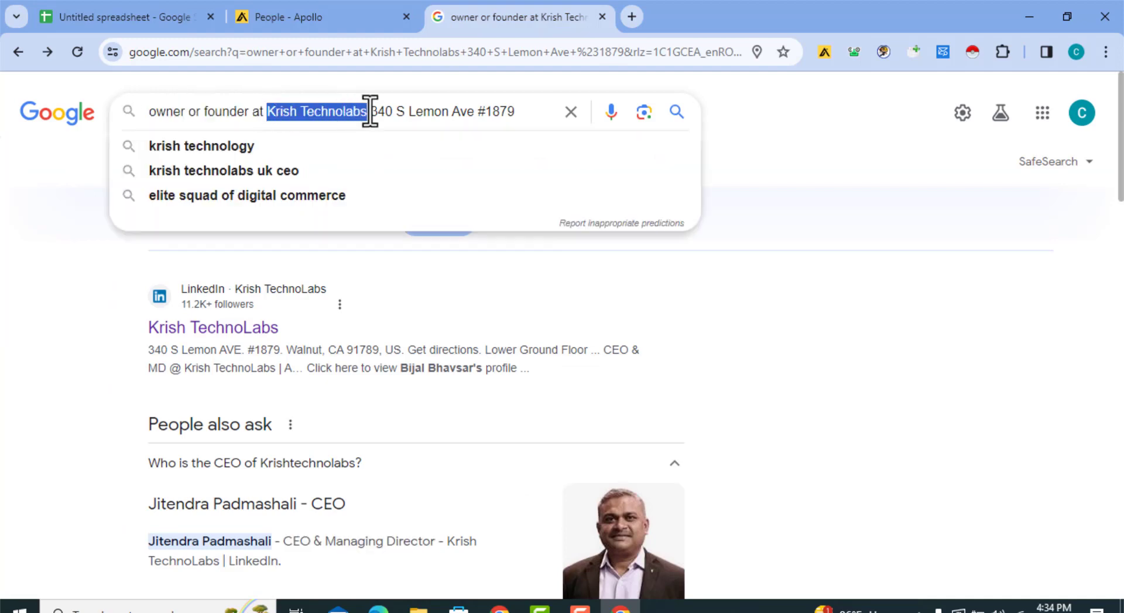
click(387, 115)
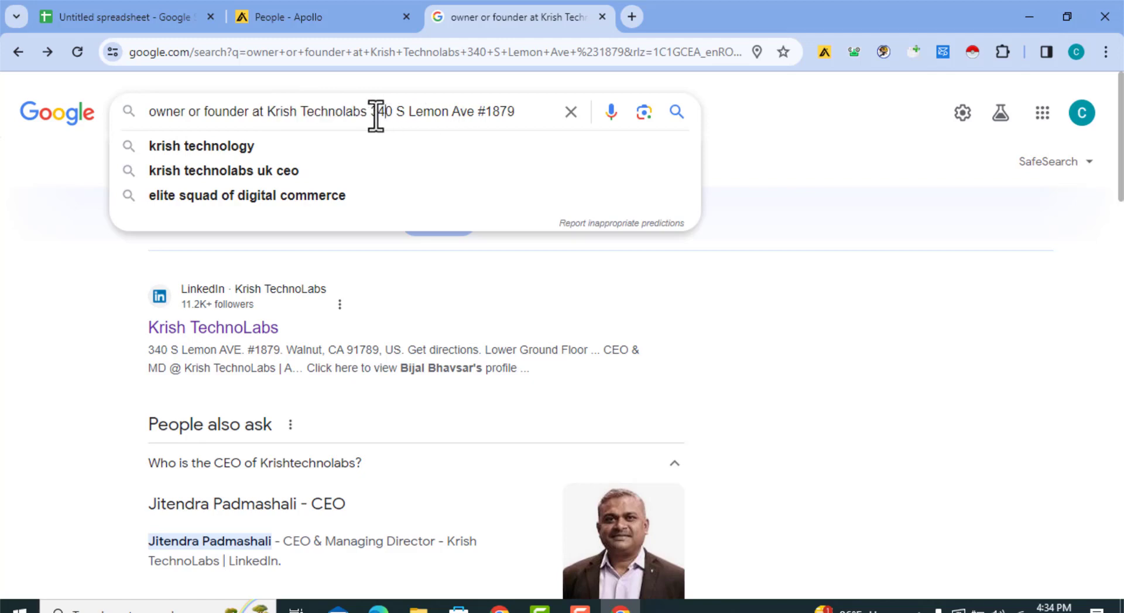
drag(372, 111, 539, 114)
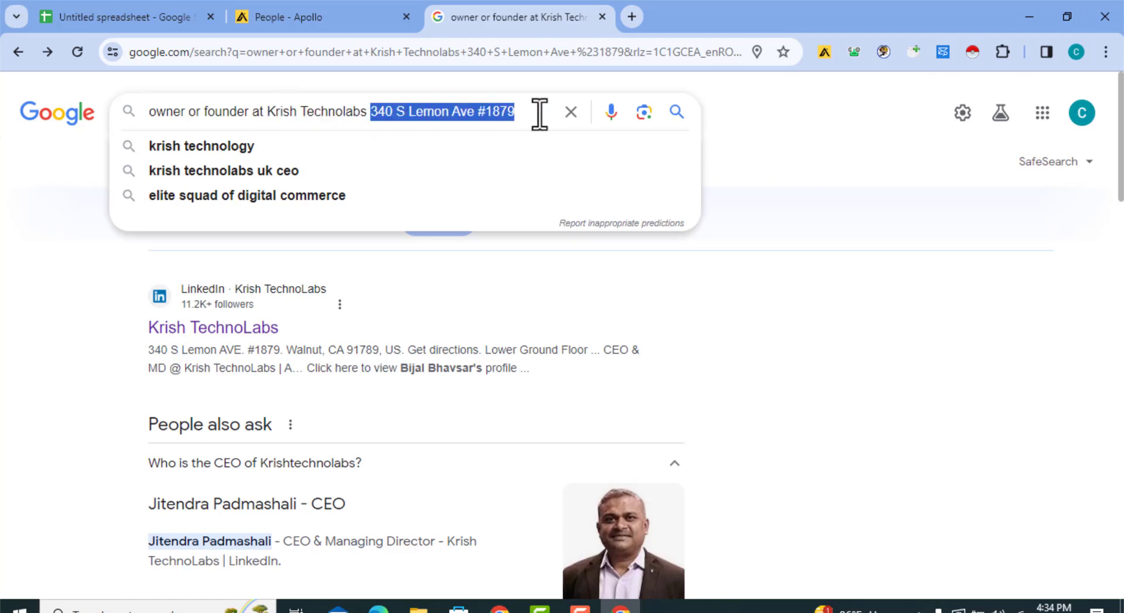
click(371, 111)
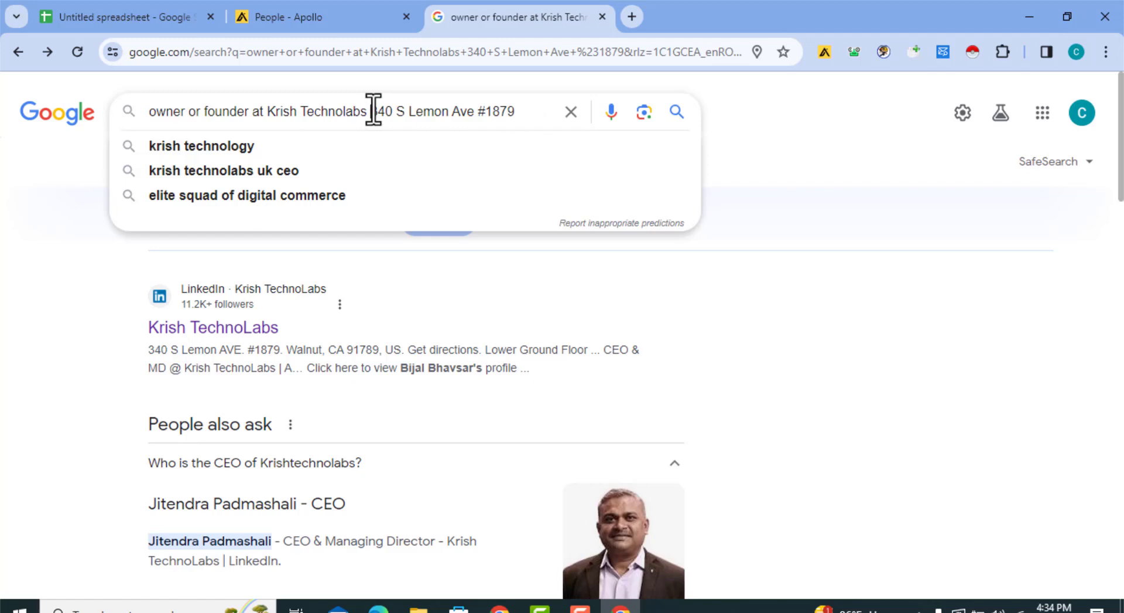
text(in)
key(Return)
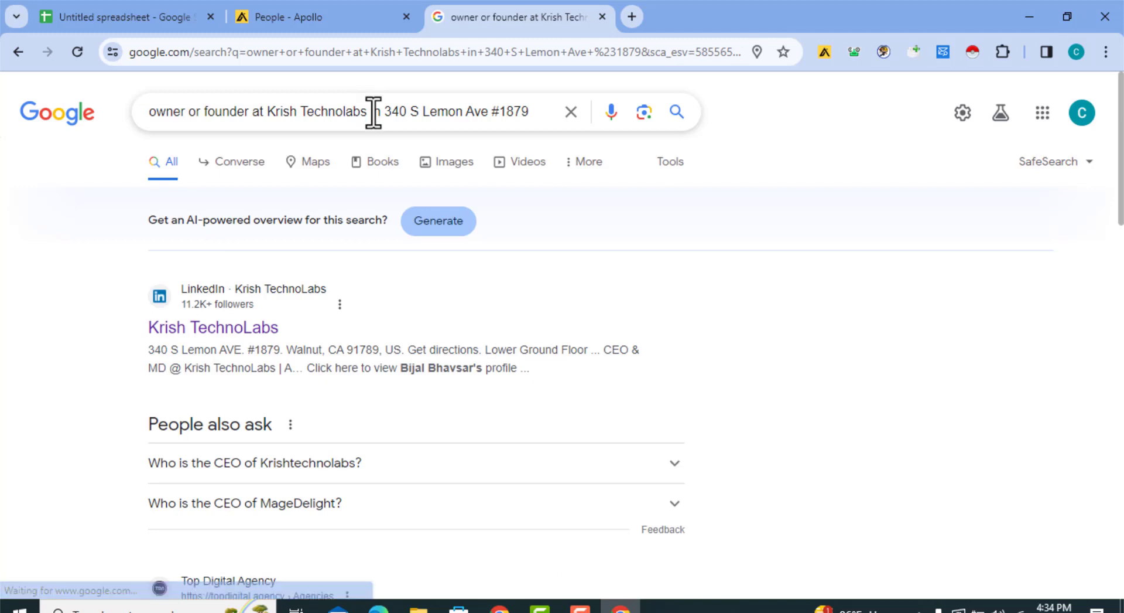
double_click(373, 112)
click(153, 119)
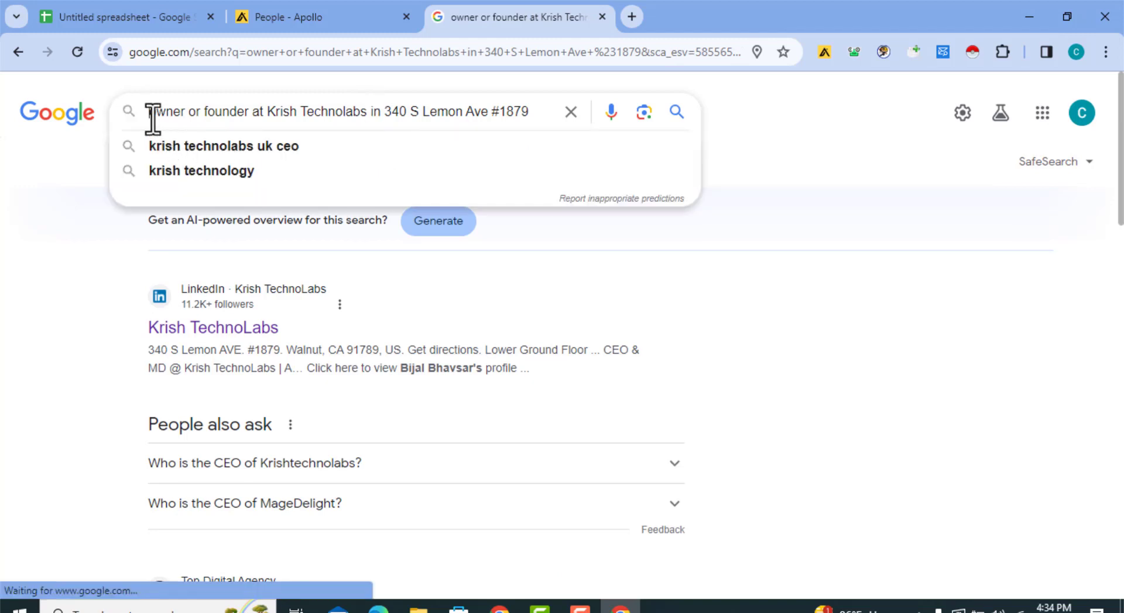
drag(153, 119, 530, 114)
click(469, 113)
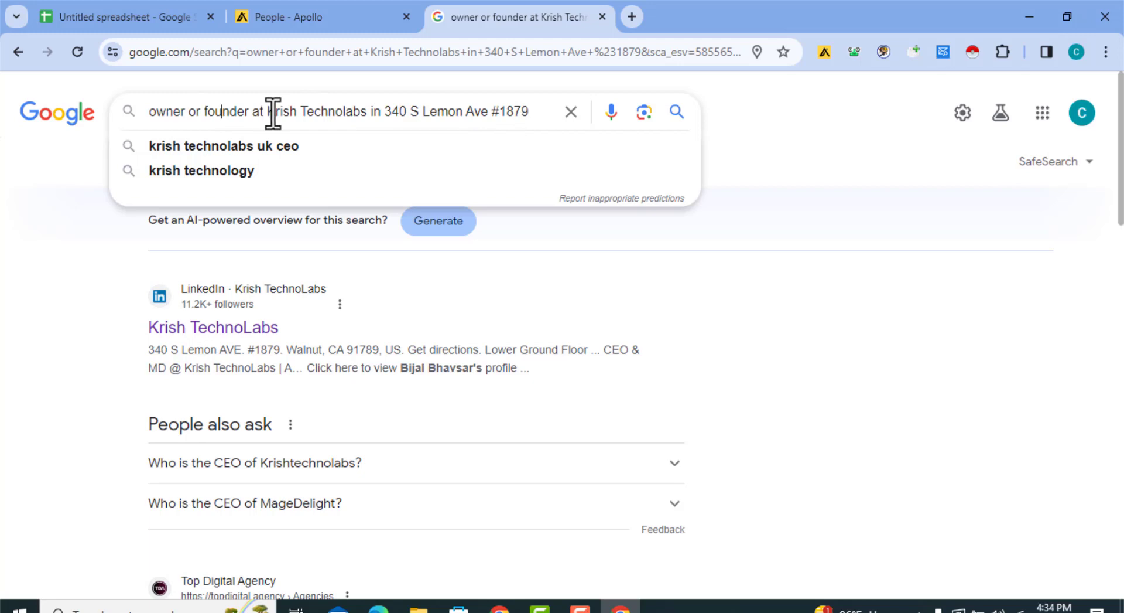
drag(268, 112, 332, 111)
click(318, 6)
click(152, 12)
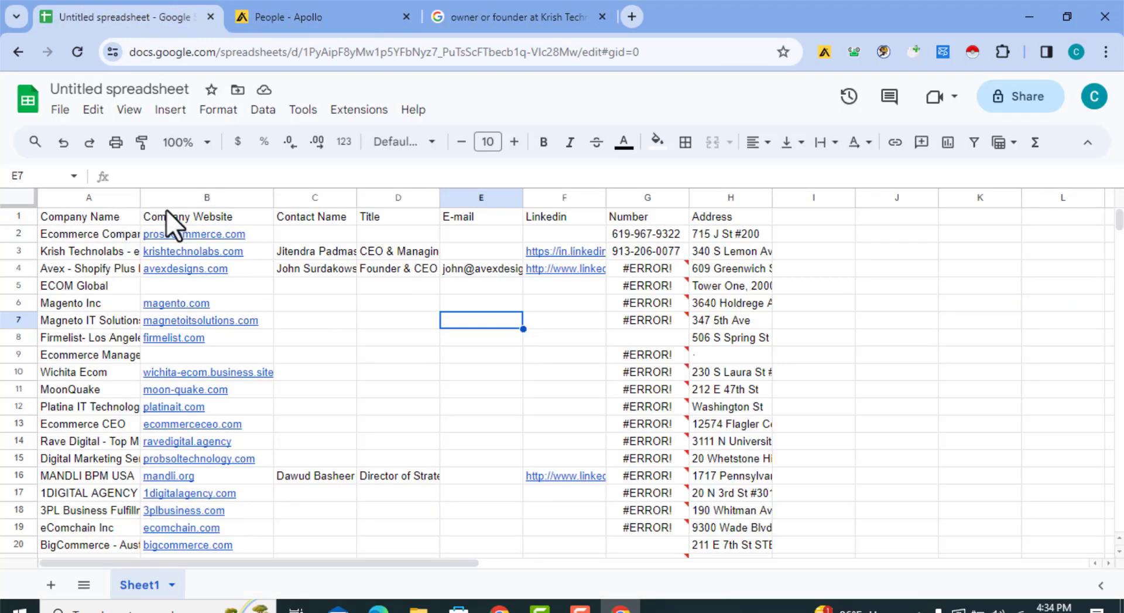
click(100, 301)
click(431, 8)
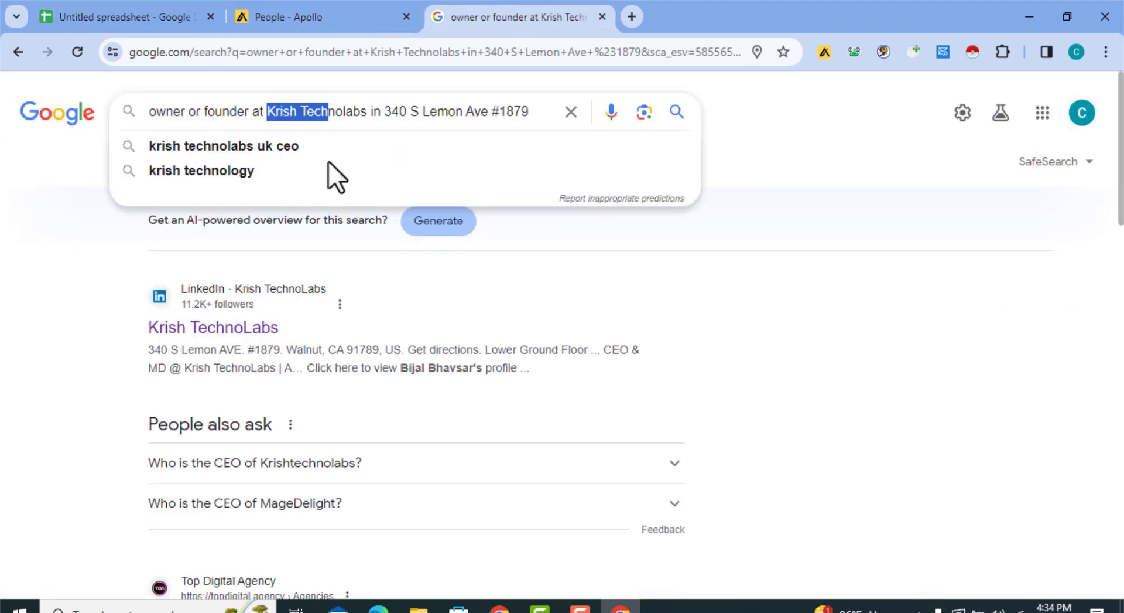
click(152, 16)
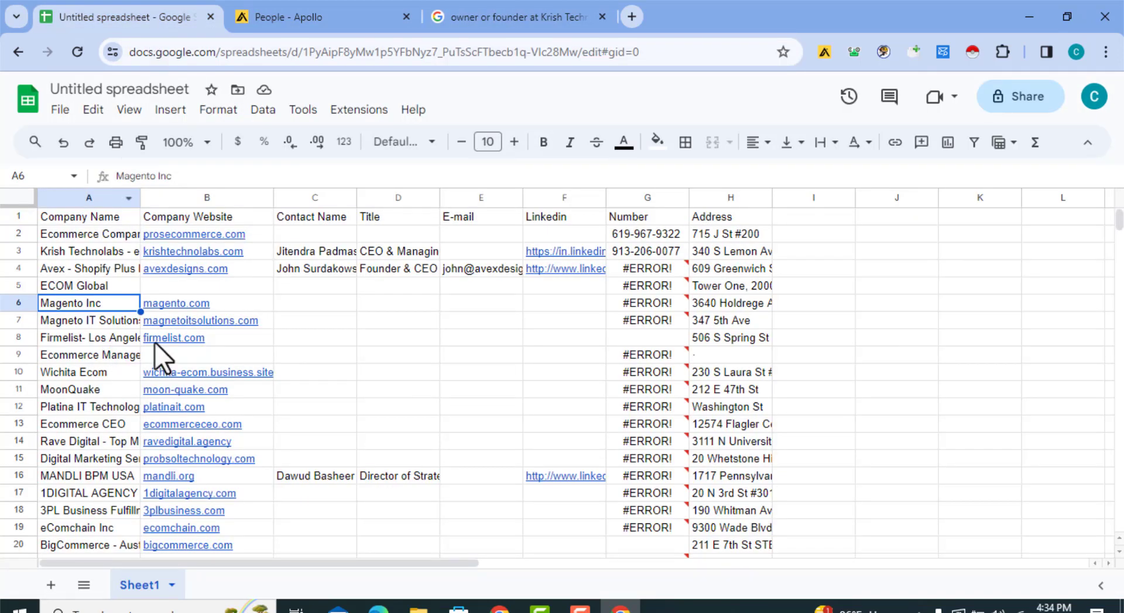
Step: Insert one empty column between the Company Website and Contact Name columns
click(516, 12)
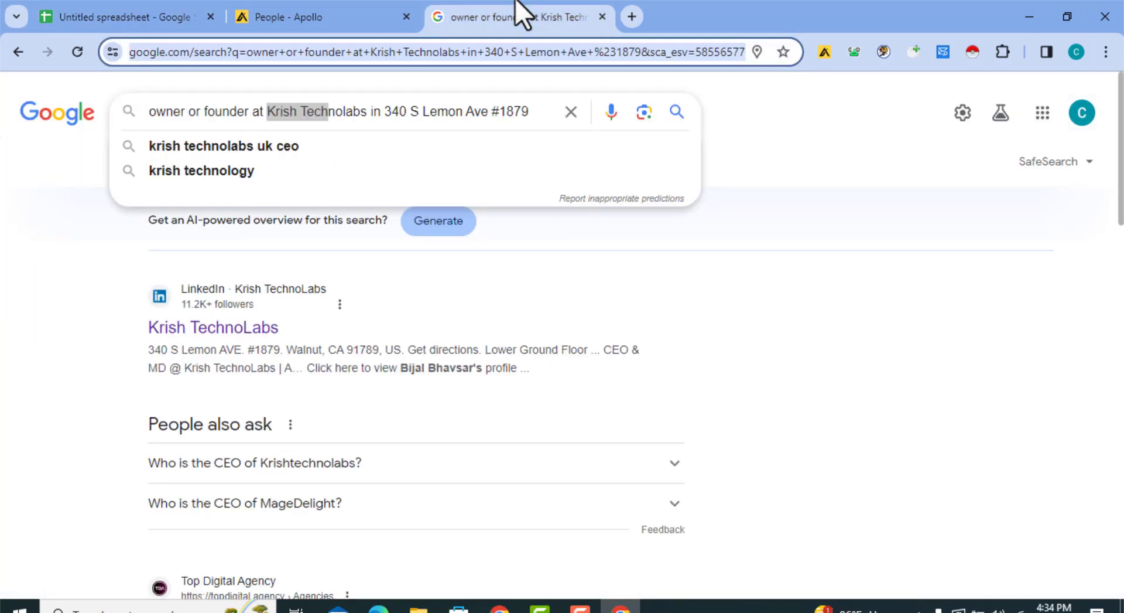
click(181, 9)
click(319, 304)
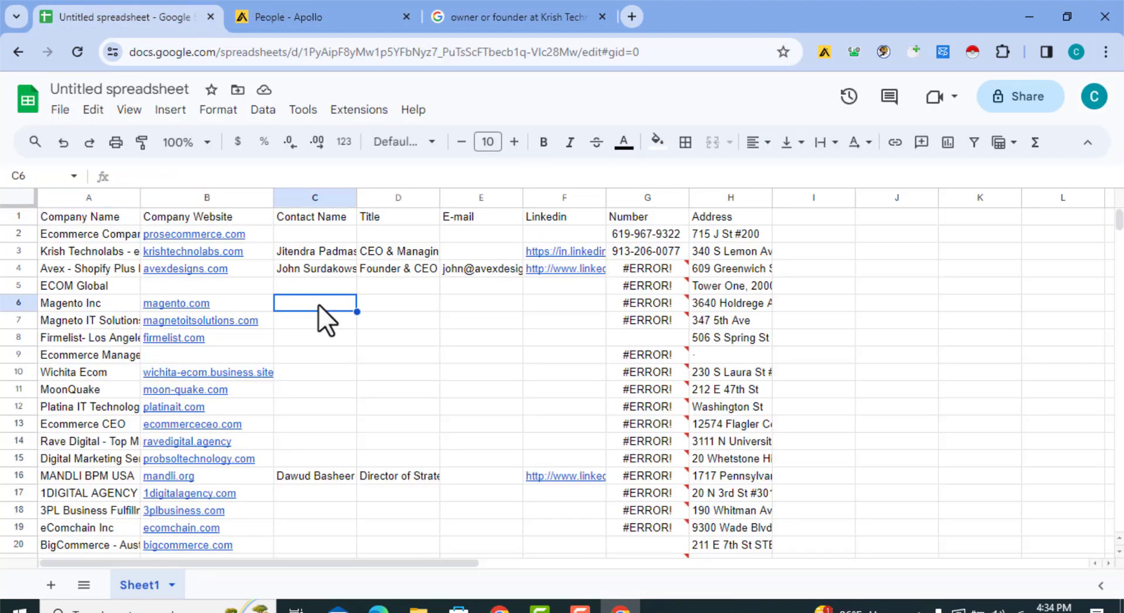
click(315, 199)
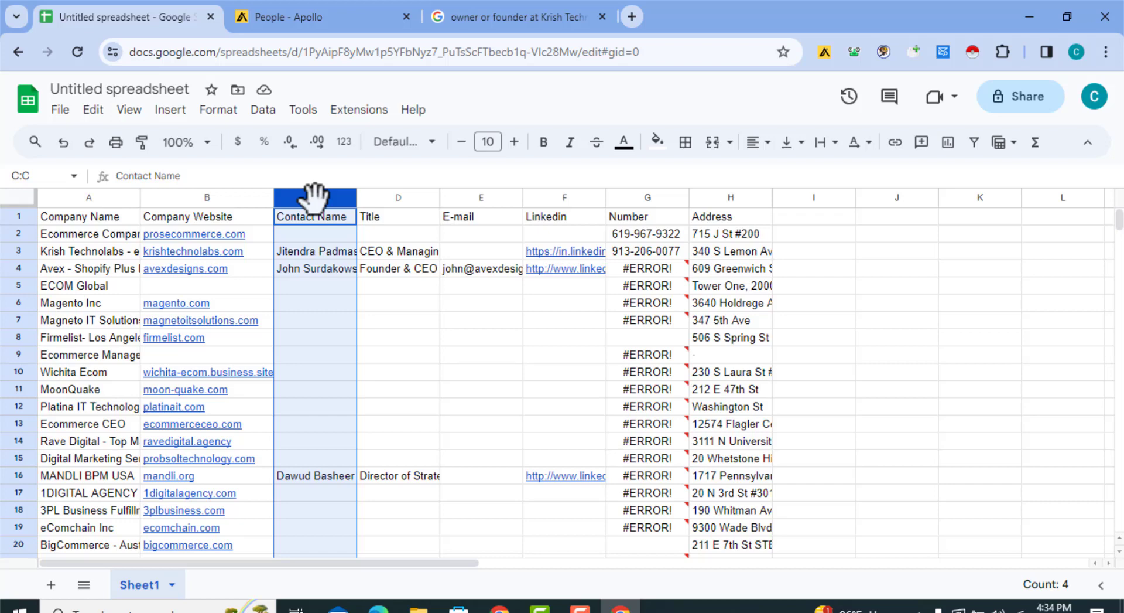
right_click(315, 197)
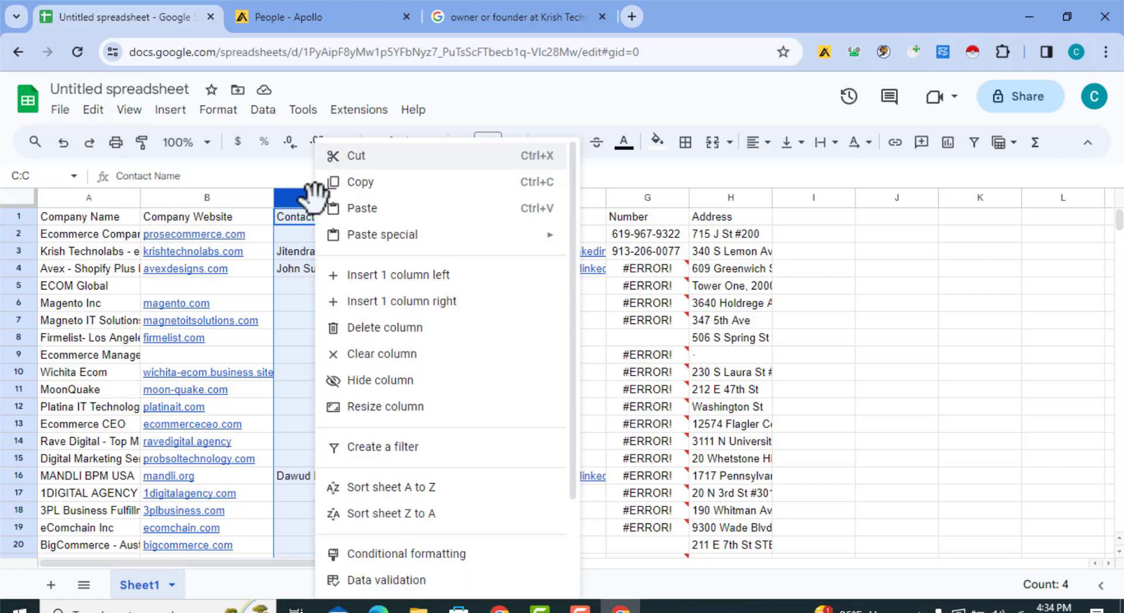
click(382, 278)
Step: Start a CONCATENATE formula in C2 with the text "Owner or Founder at " followed by the company name cell A2
double_click(312, 236)
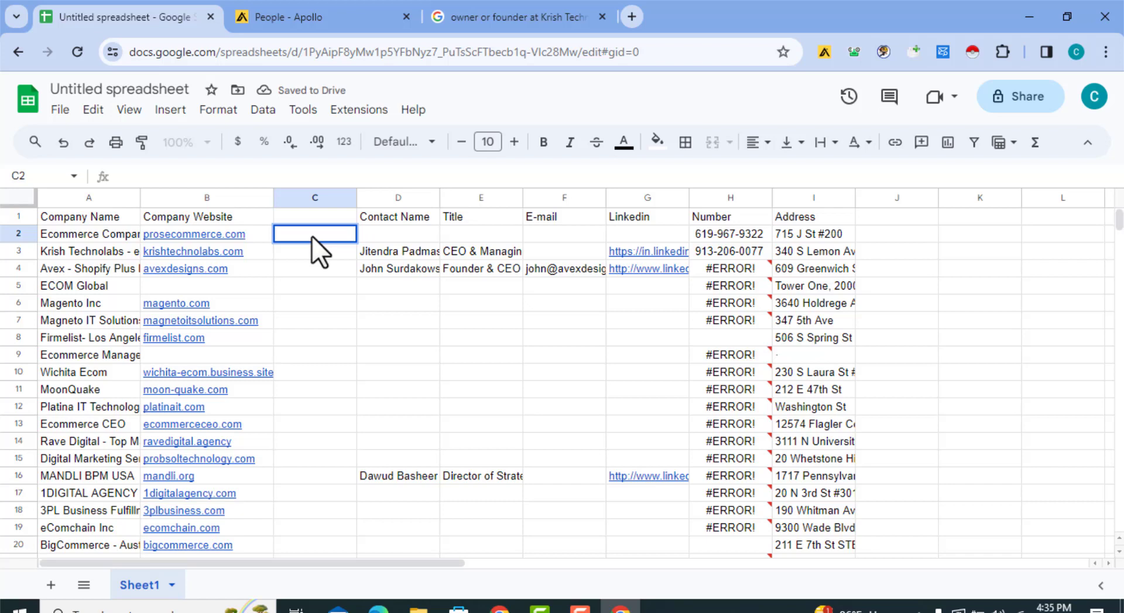
text(=)
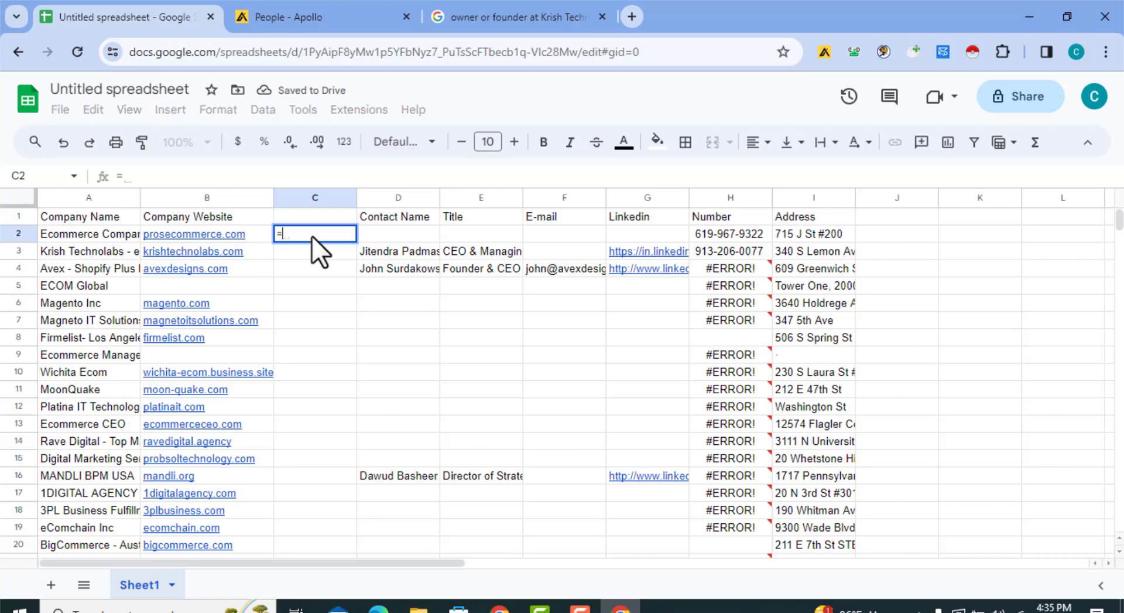
text(C)
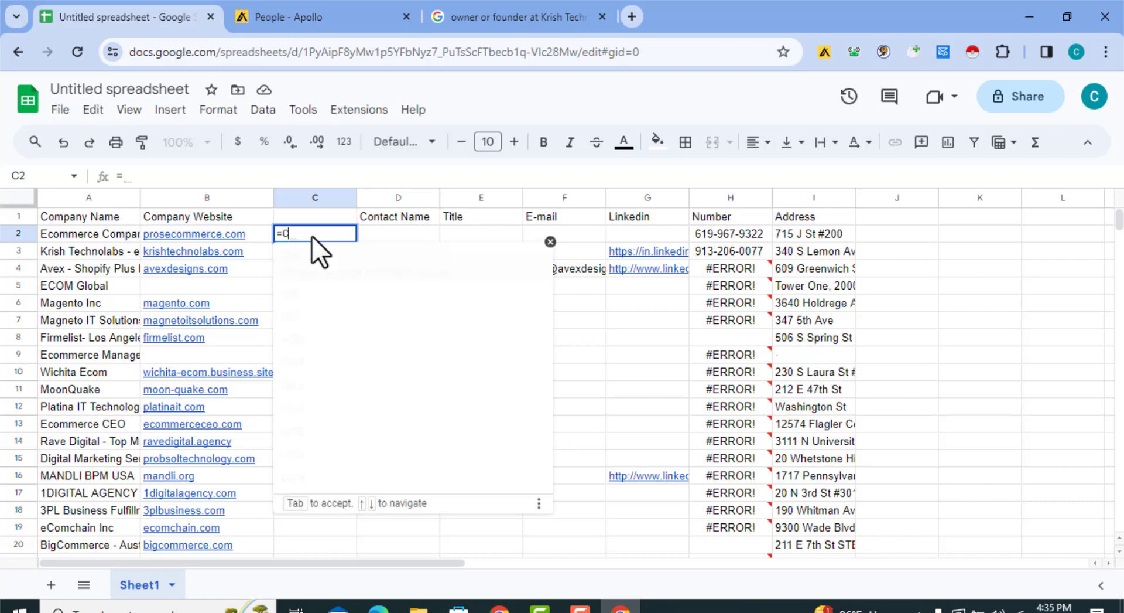
text(ONCAT)
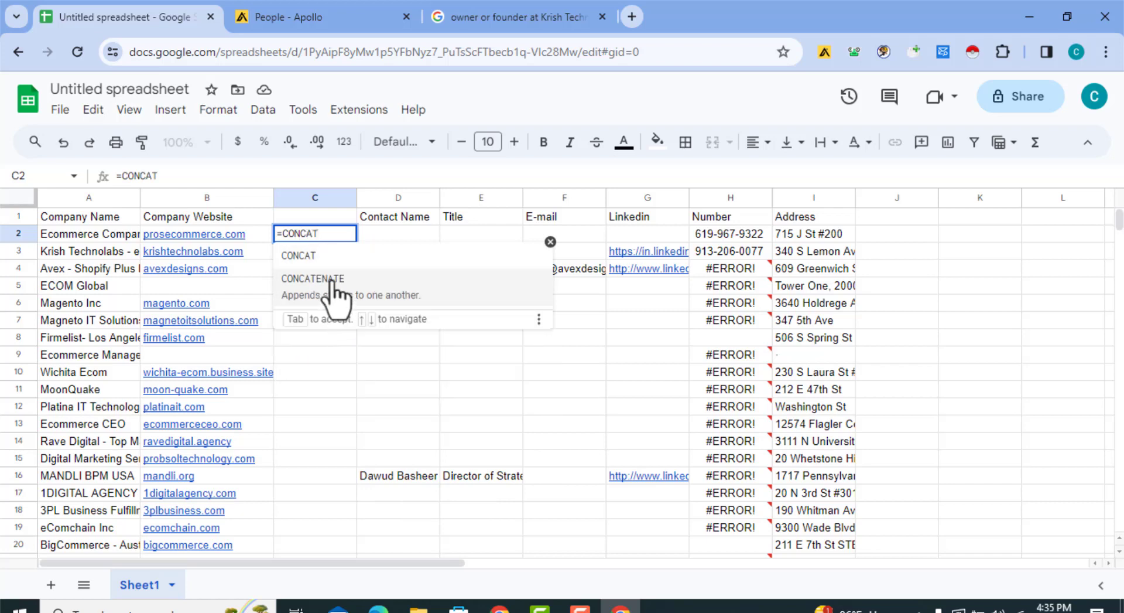
click(331, 280)
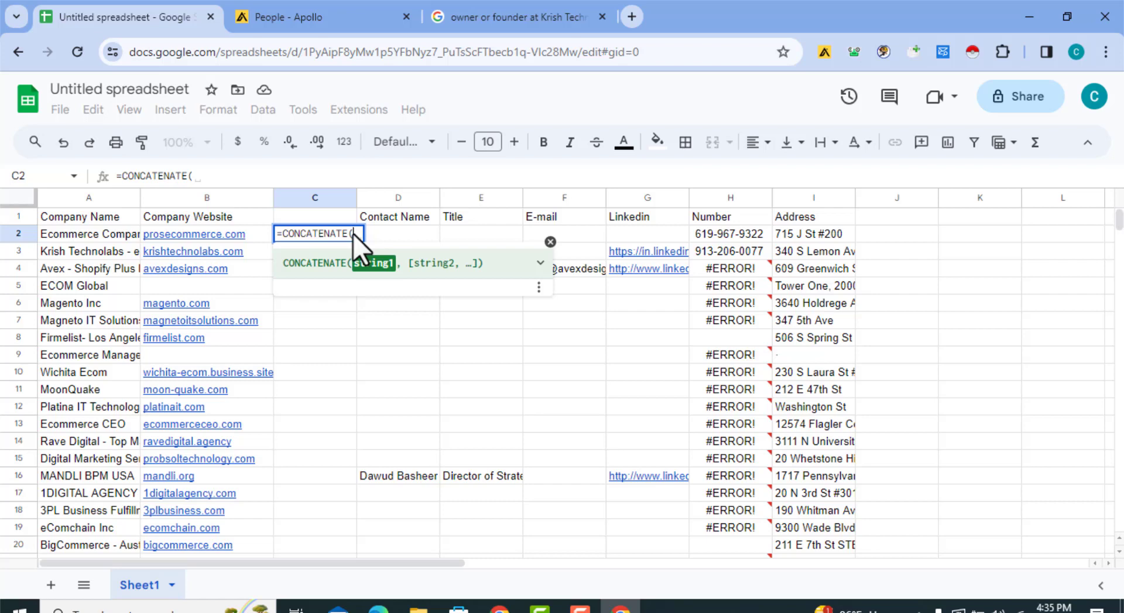
text(")
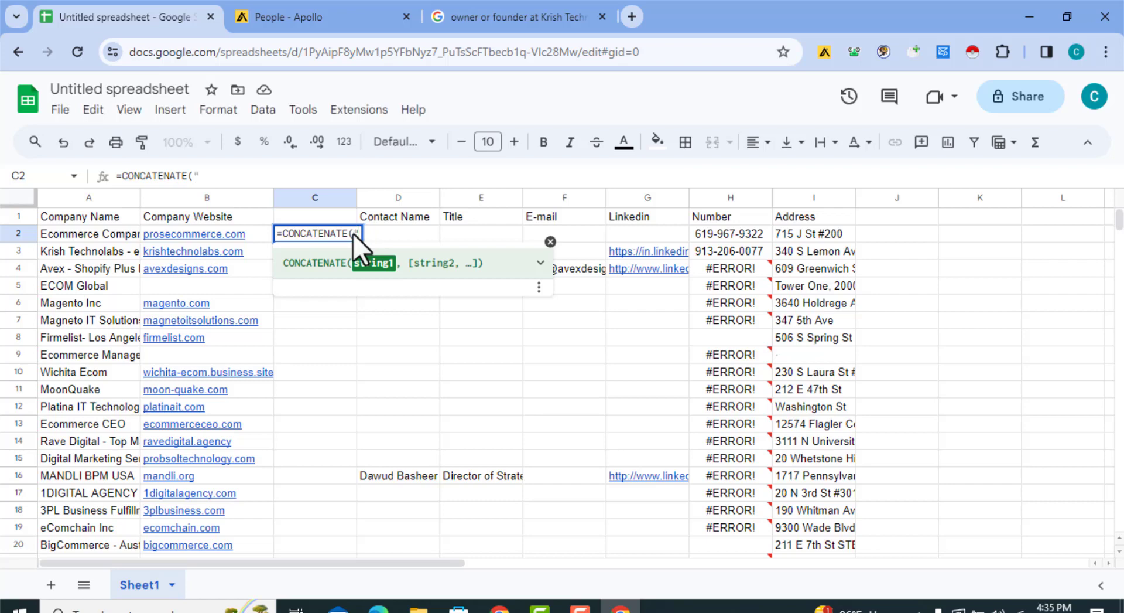
text(Owner a)
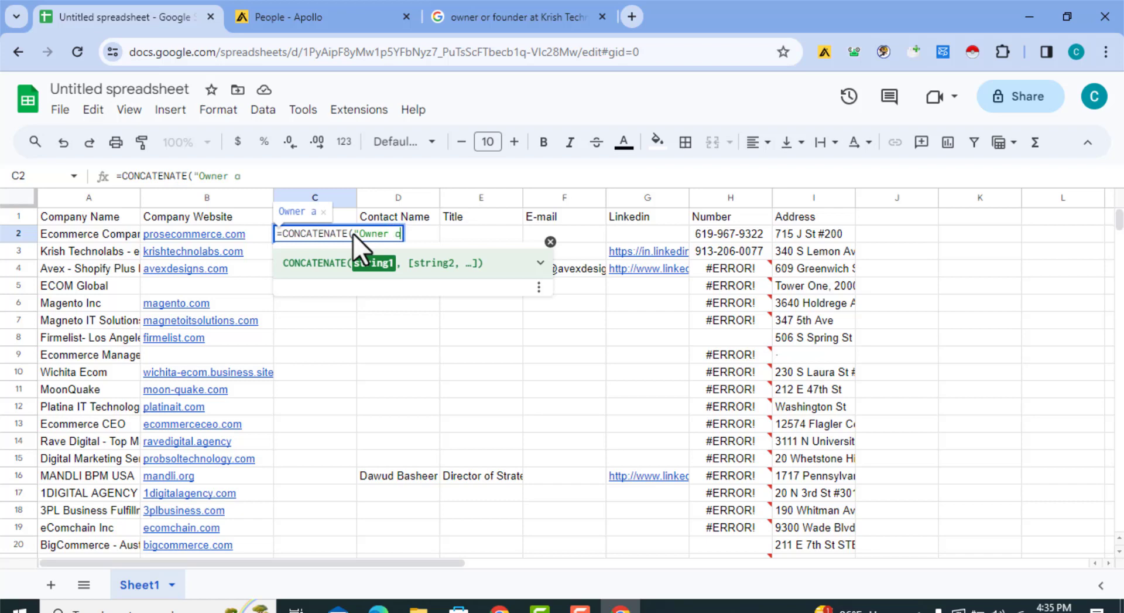
text(r )
text(F)
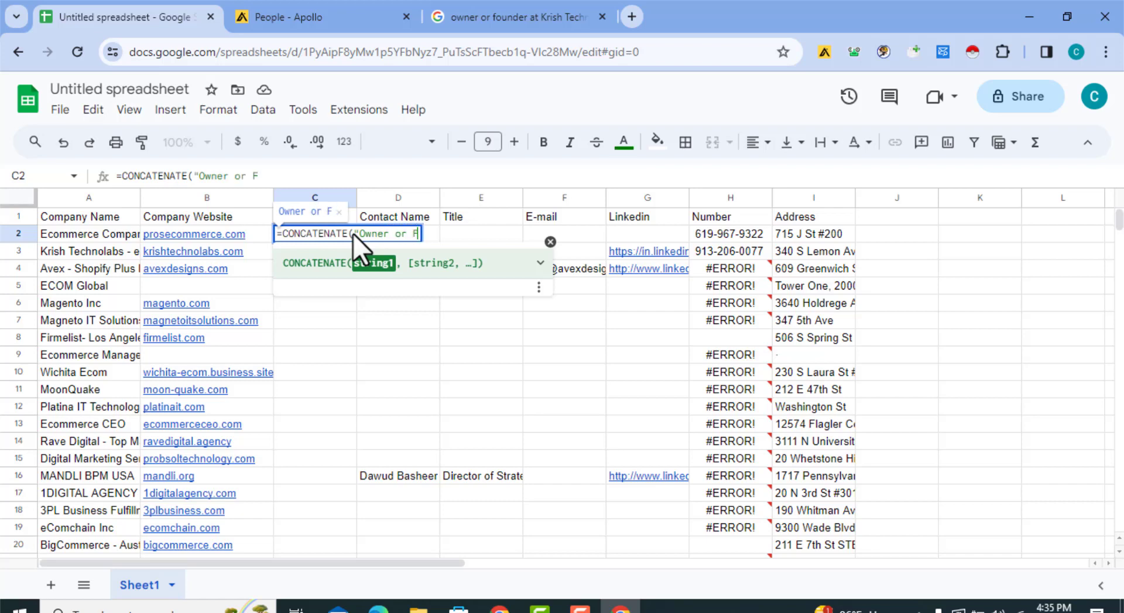
text(ounder at)
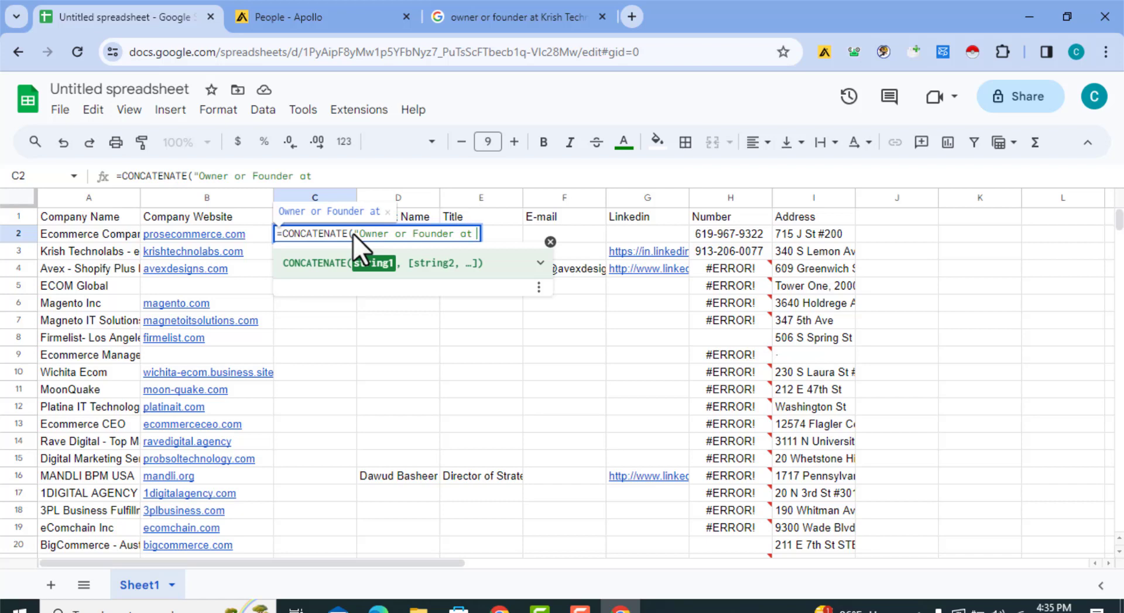
text( ",)
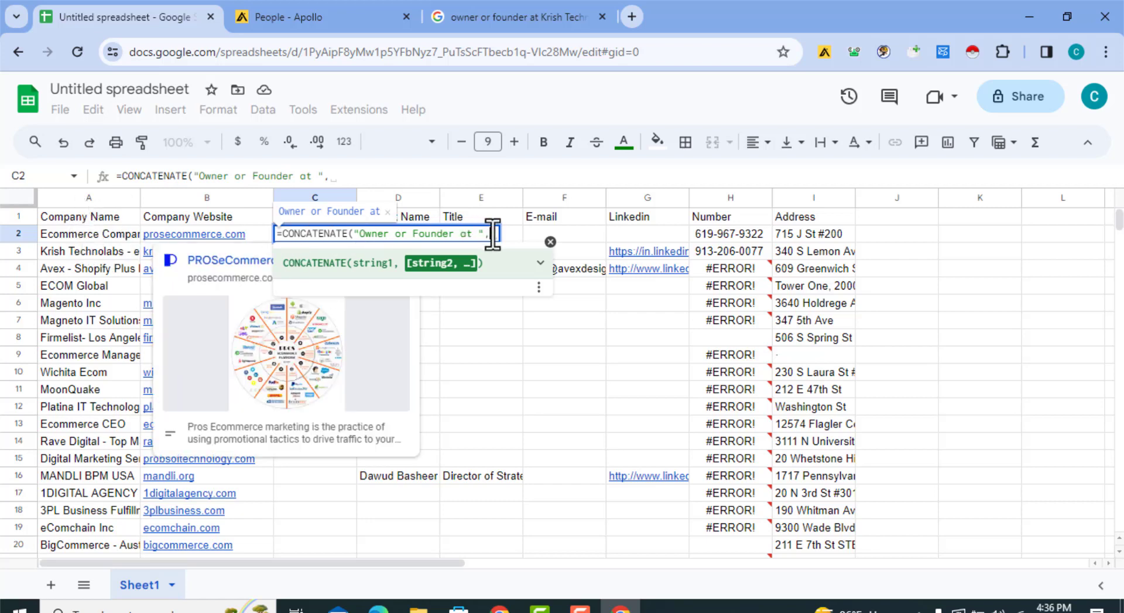
text(A2)
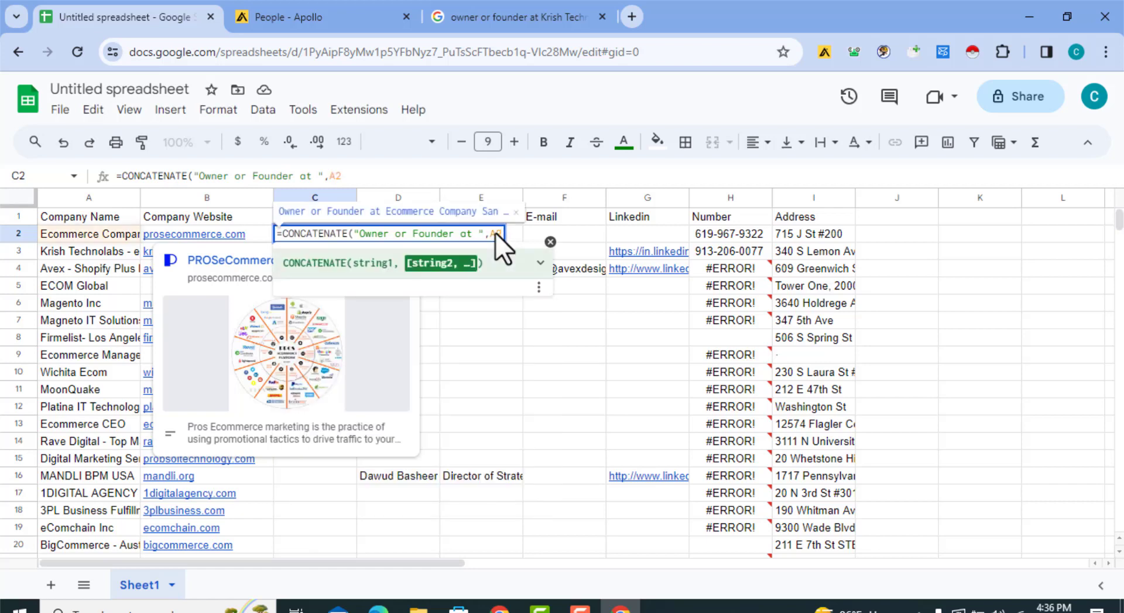
text(,)
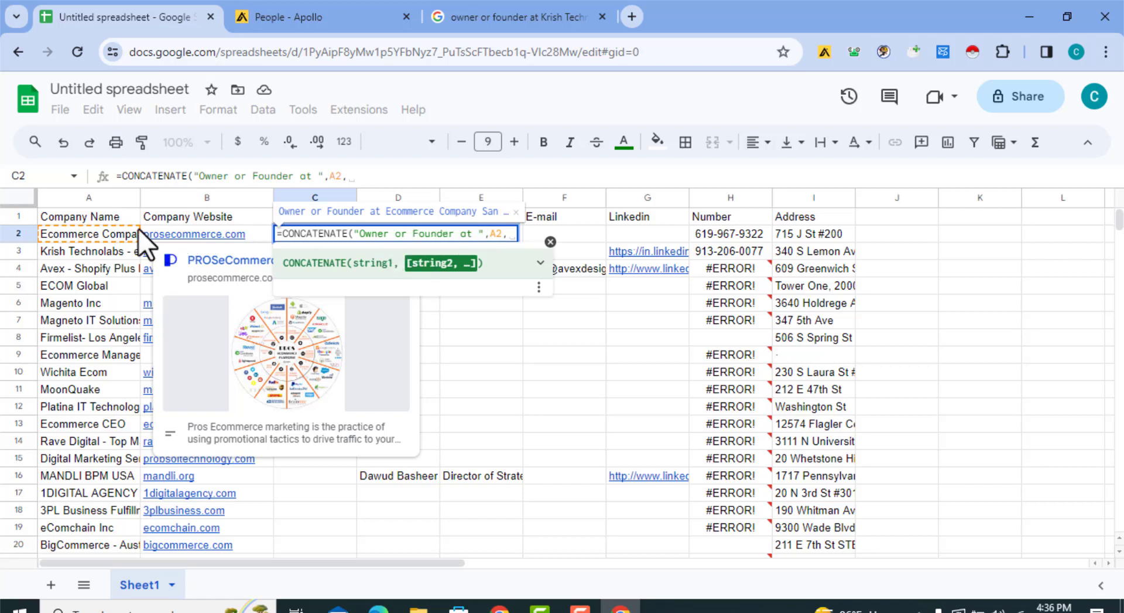
Step: Check the wording of the Google query, then complete the C2 formula with the text " in " and address cell I2
click(495, 1)
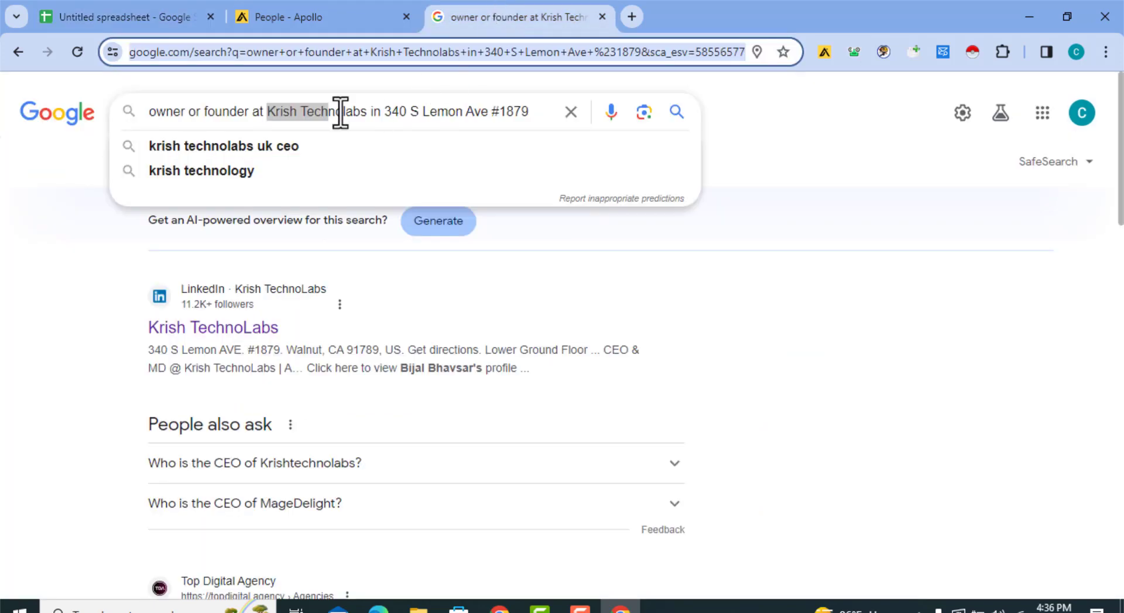
double_click(377, 112)
click(384, 112)
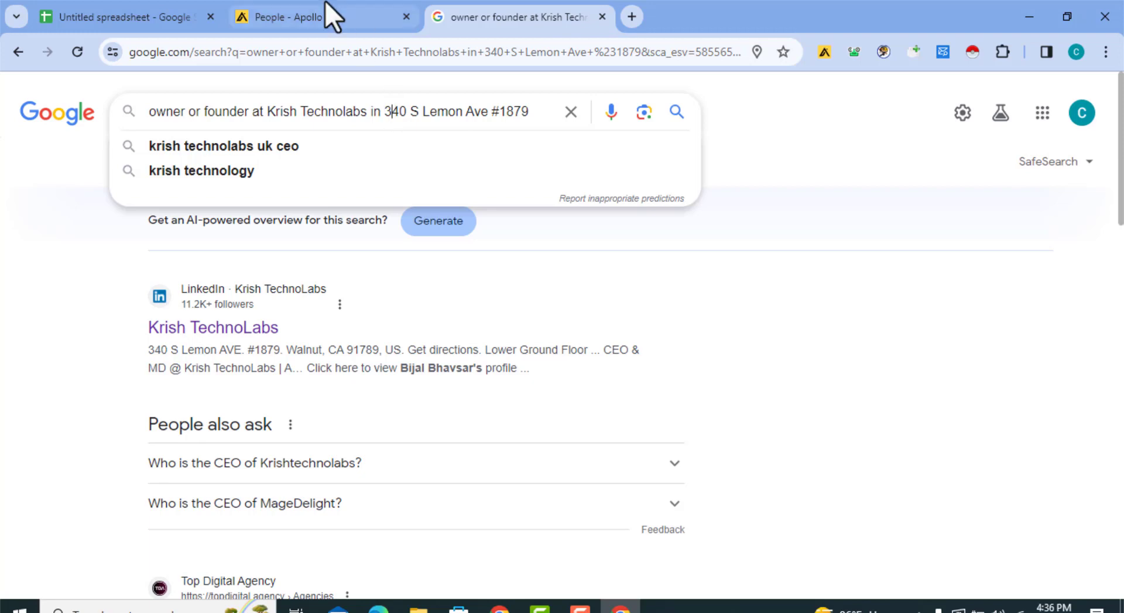
click(122, 12)
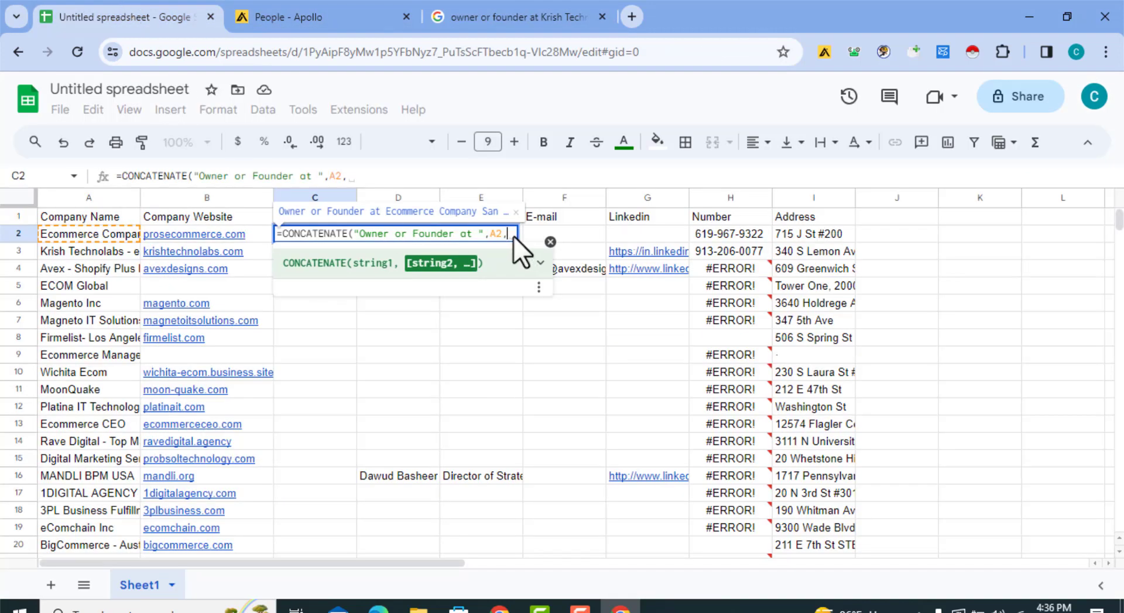
text(")
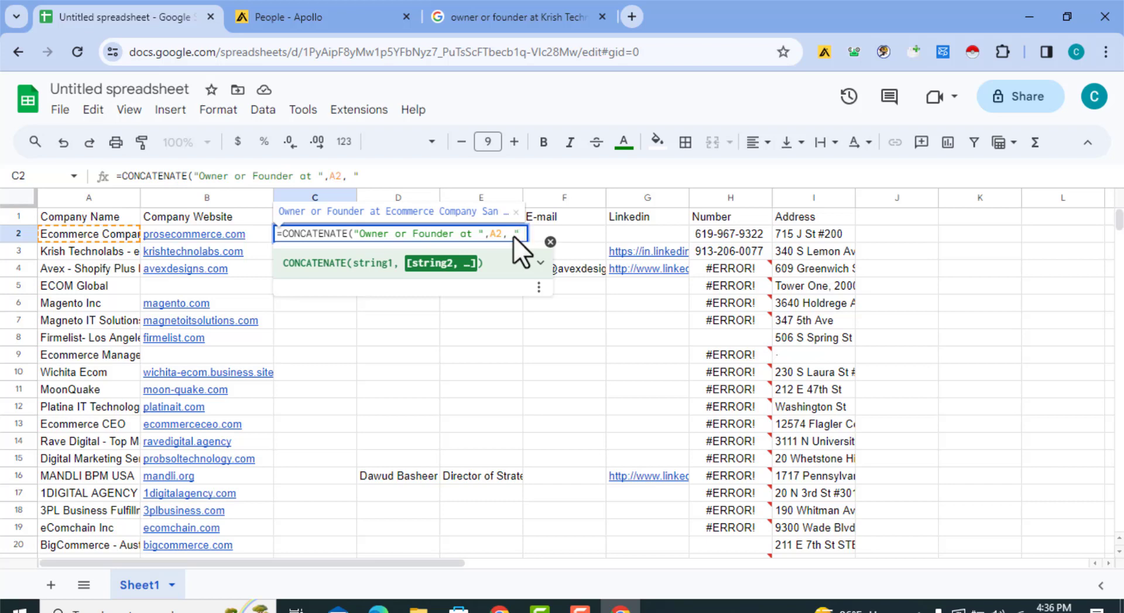
text( in ",)
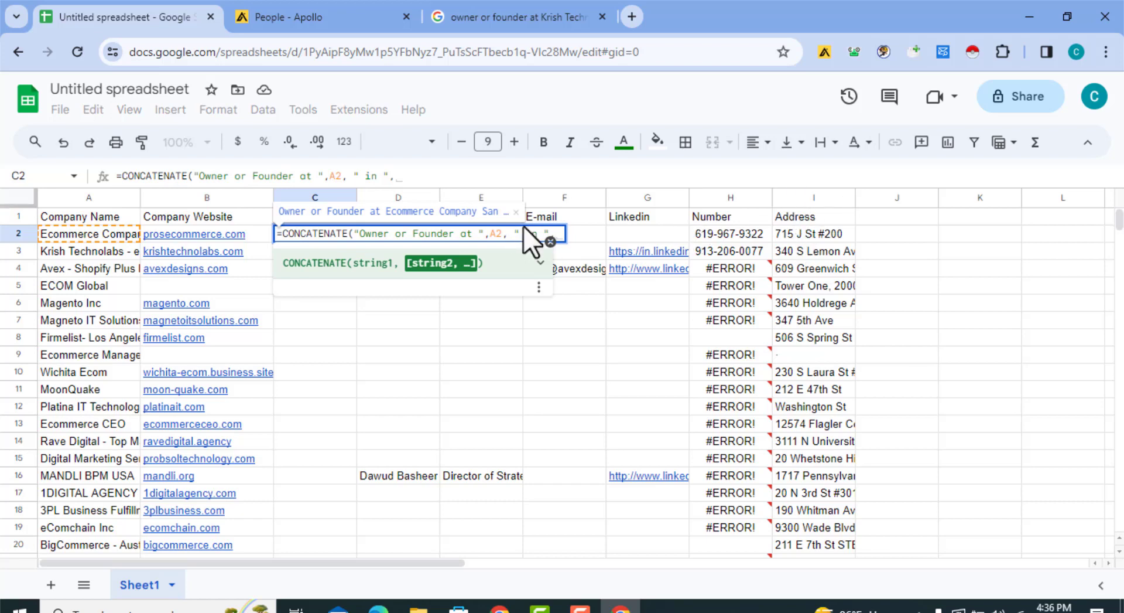
text(I2)
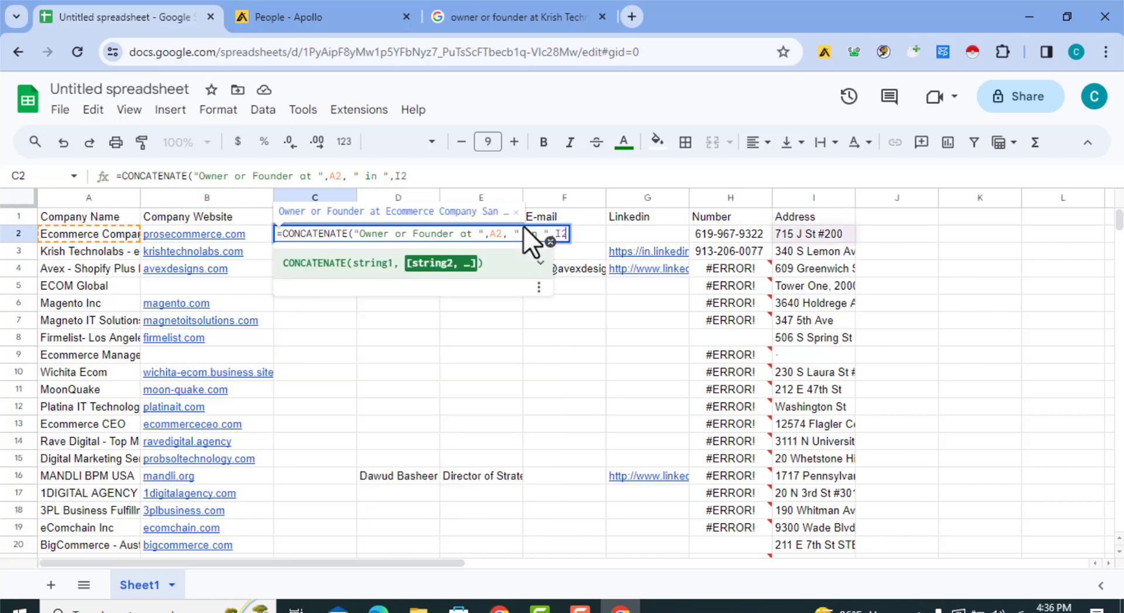
text())
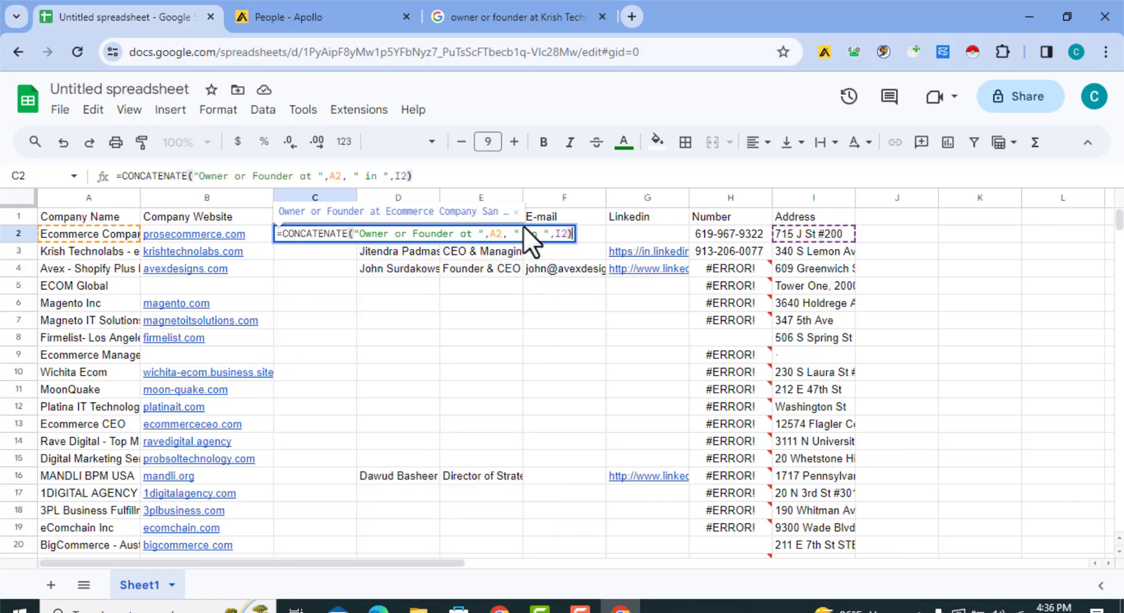
Step: Review the quoted text parts of the C2 formula, checking the spaces after "at" and around "in"
click(472, 233)
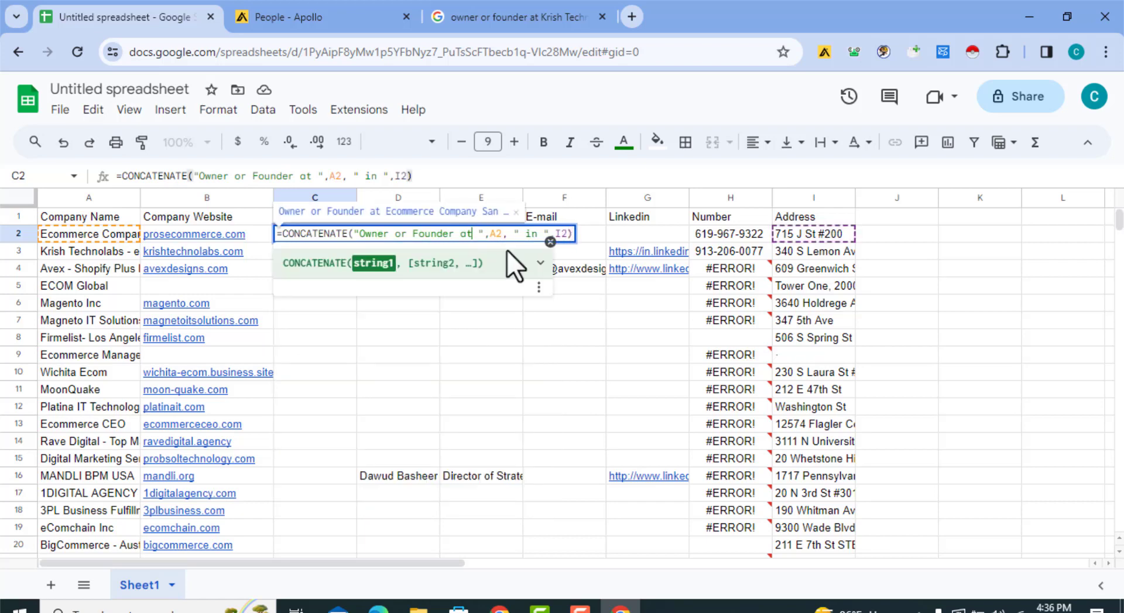
click(533, 234)
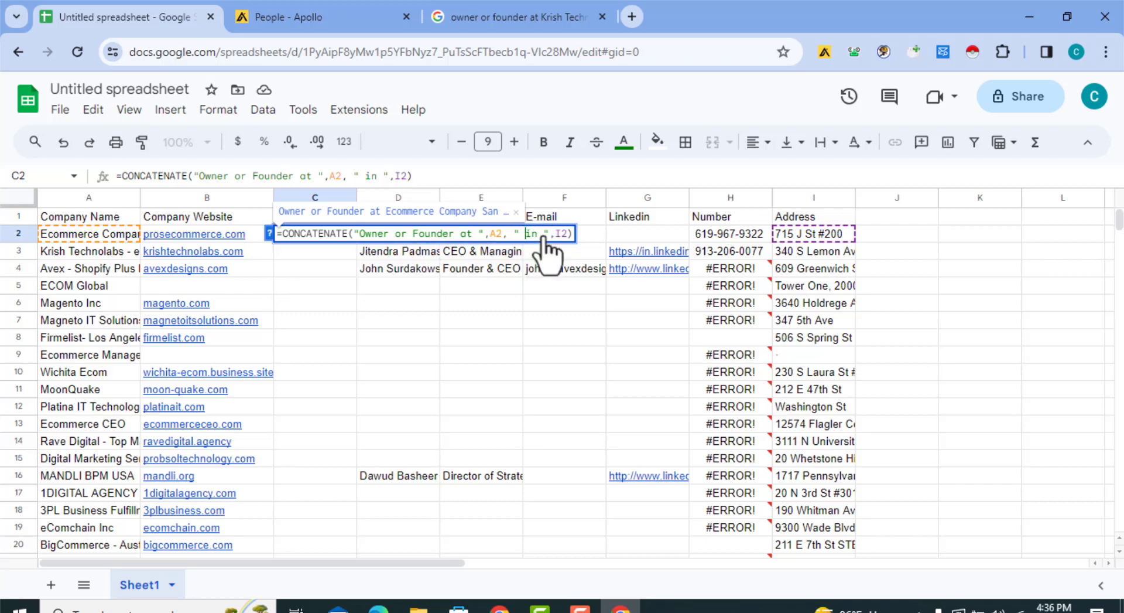
click(540, 262)
click(476, 234)
double_click(477, 233)
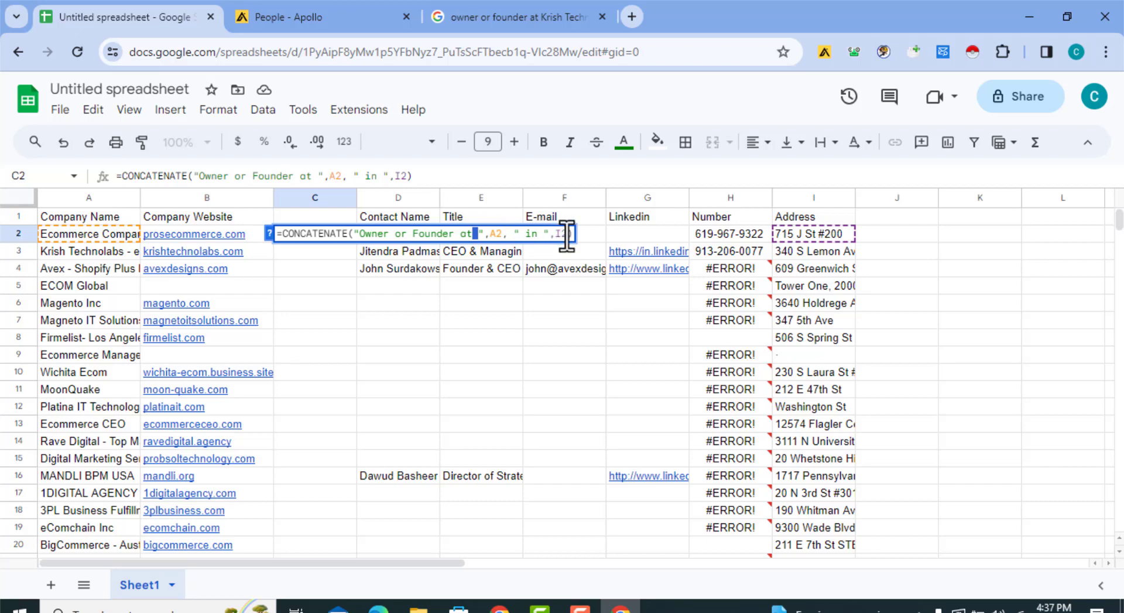
click(526, 234)
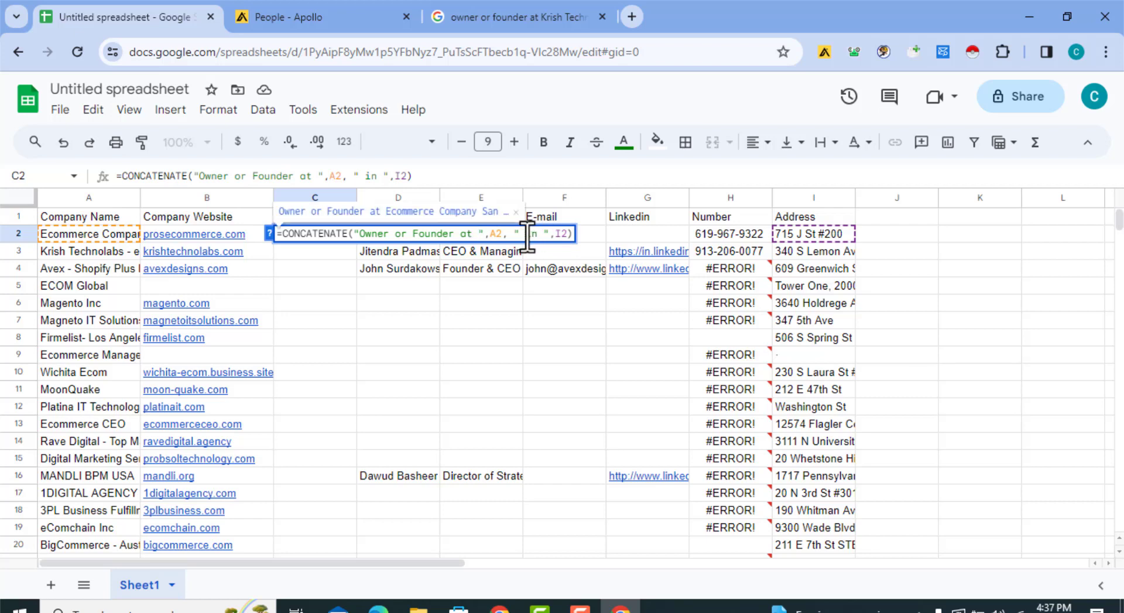
click(362, 233)
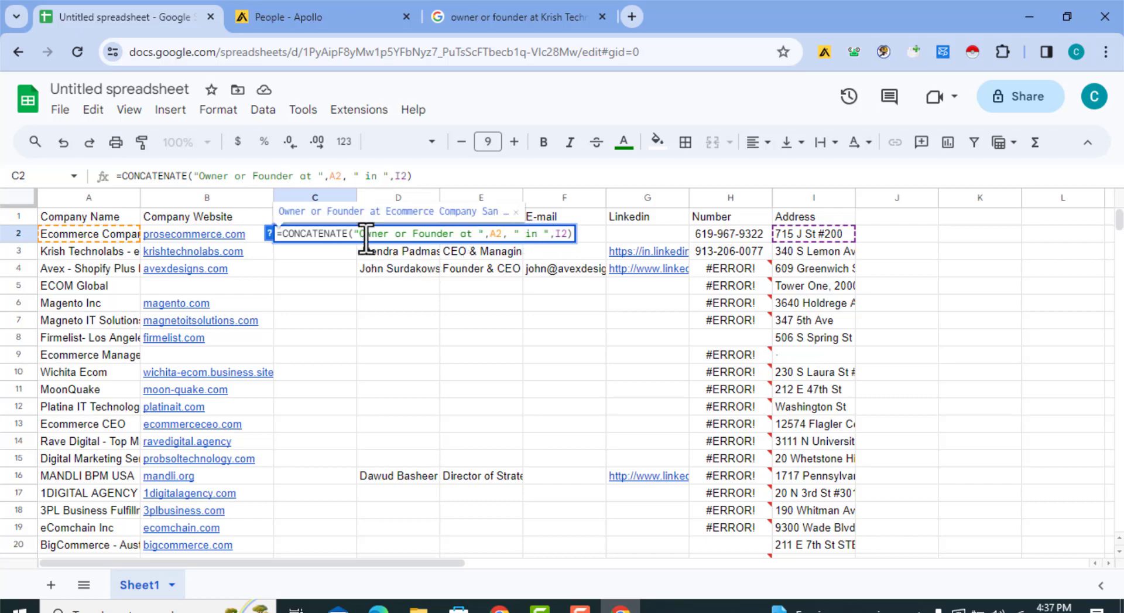